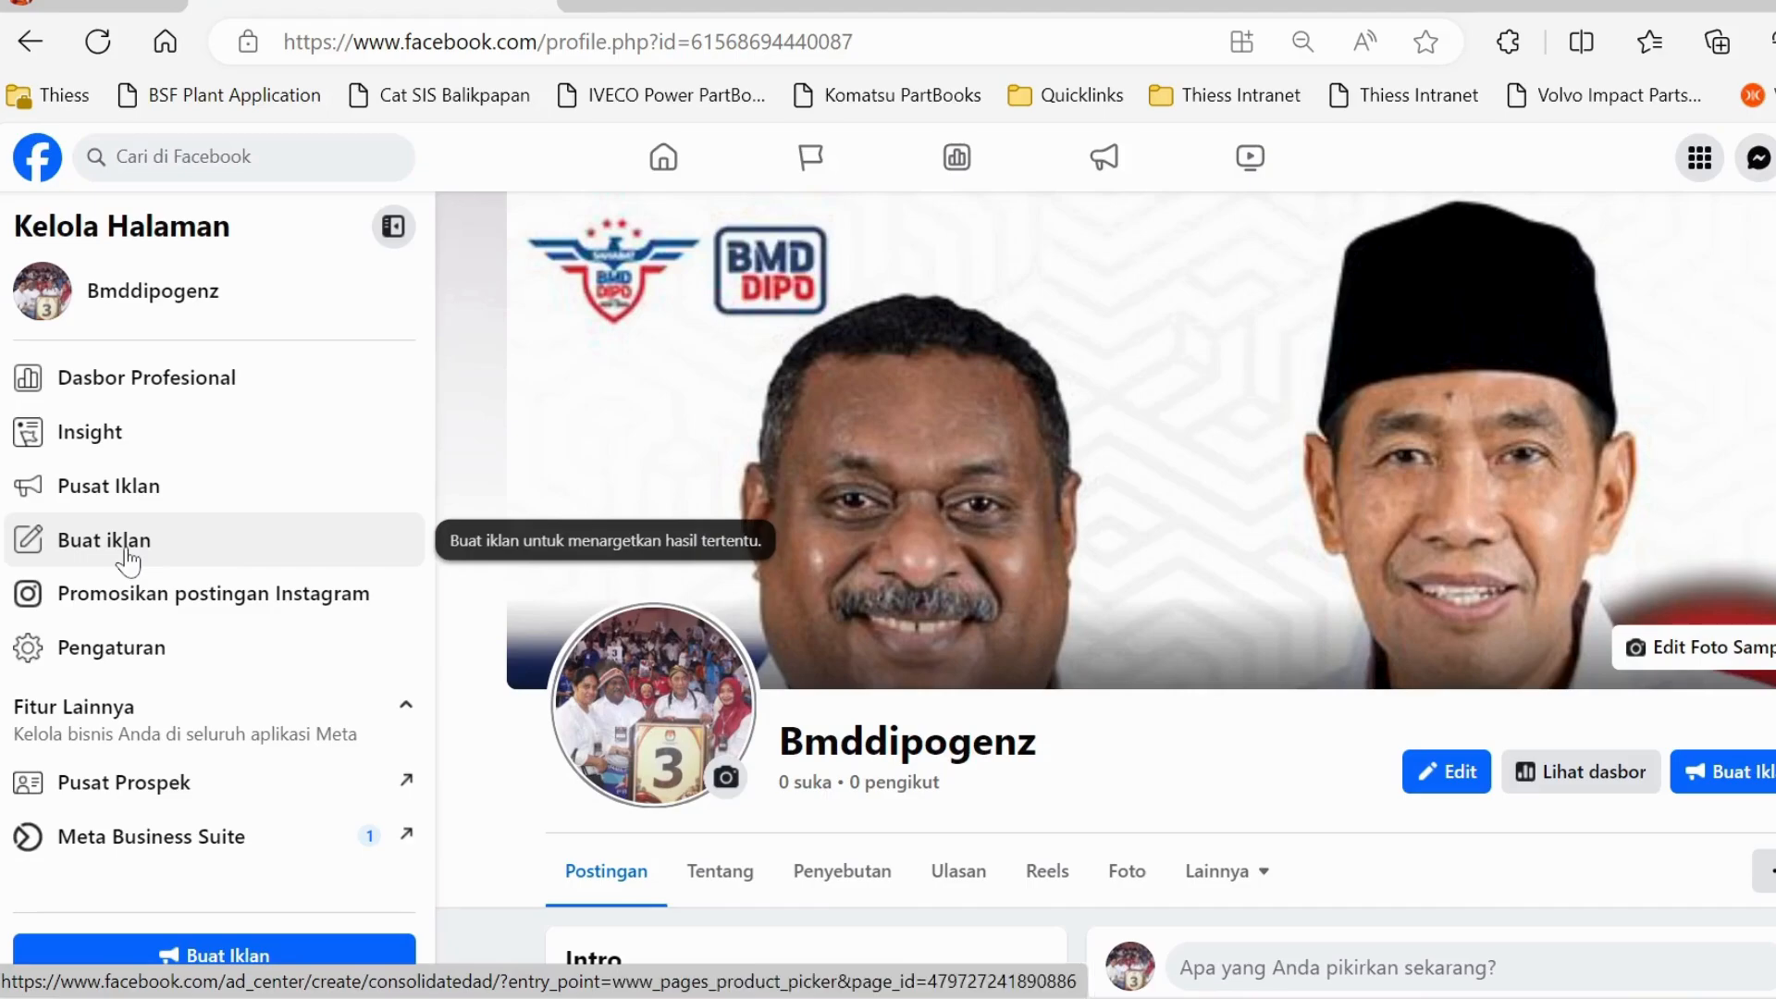
Step: Start a new Page ad with the description "BMD DIPO pemimpin muda energik" and "Saatnya era pemimpin muda tampil dan berkarya" plus three hand emojis
left_click(129, 551)
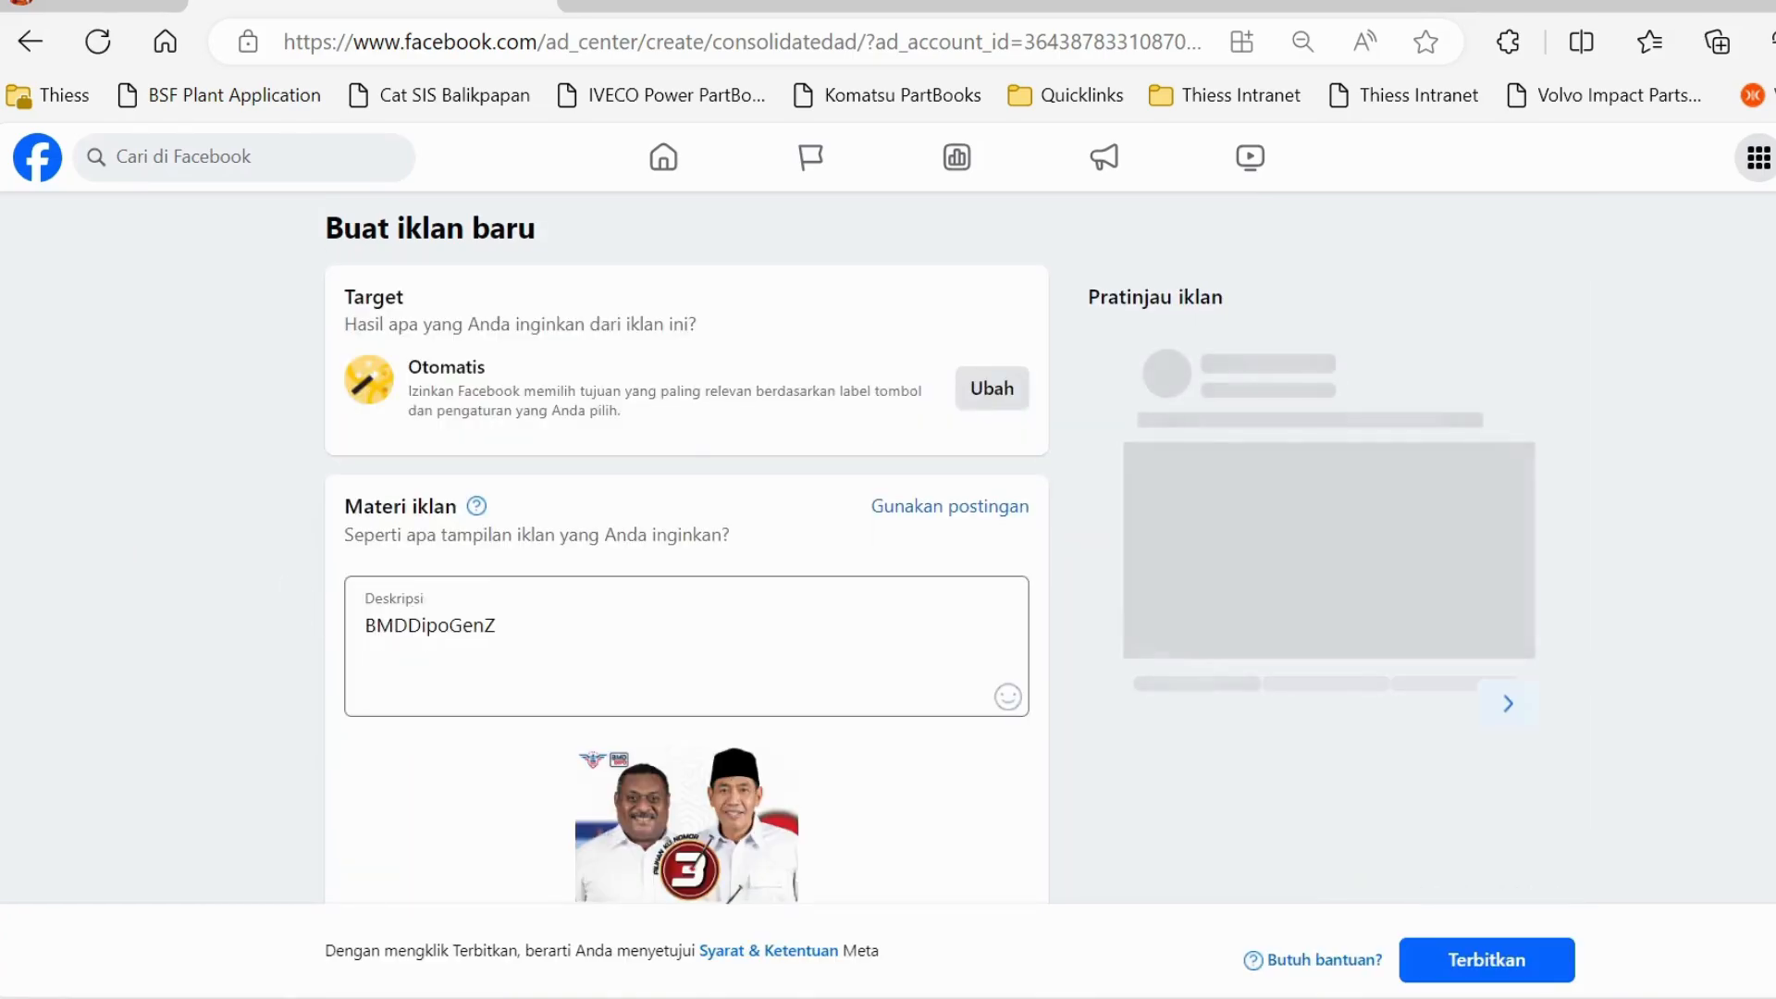
left_click_drag(497, 626, 309, 627)
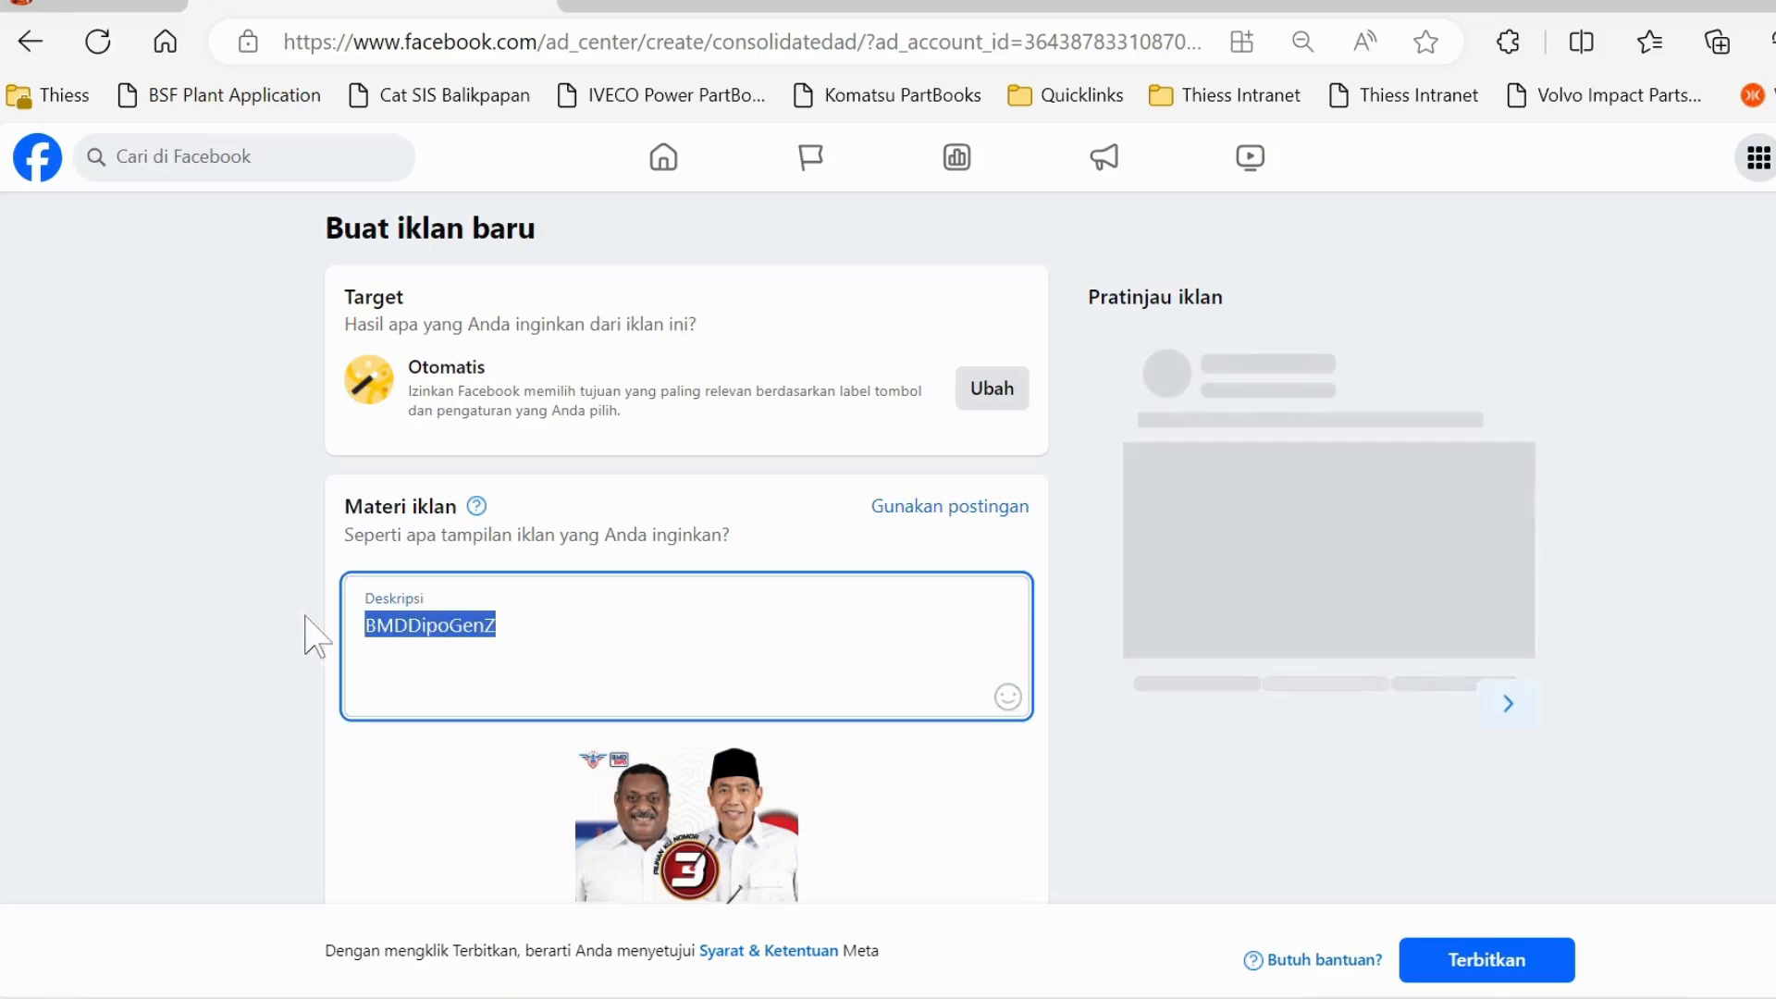
type("BMD DIPO pemimpin muda energik Saatnya era pemimpin muda tampil dan berkarya ✊✊✊")
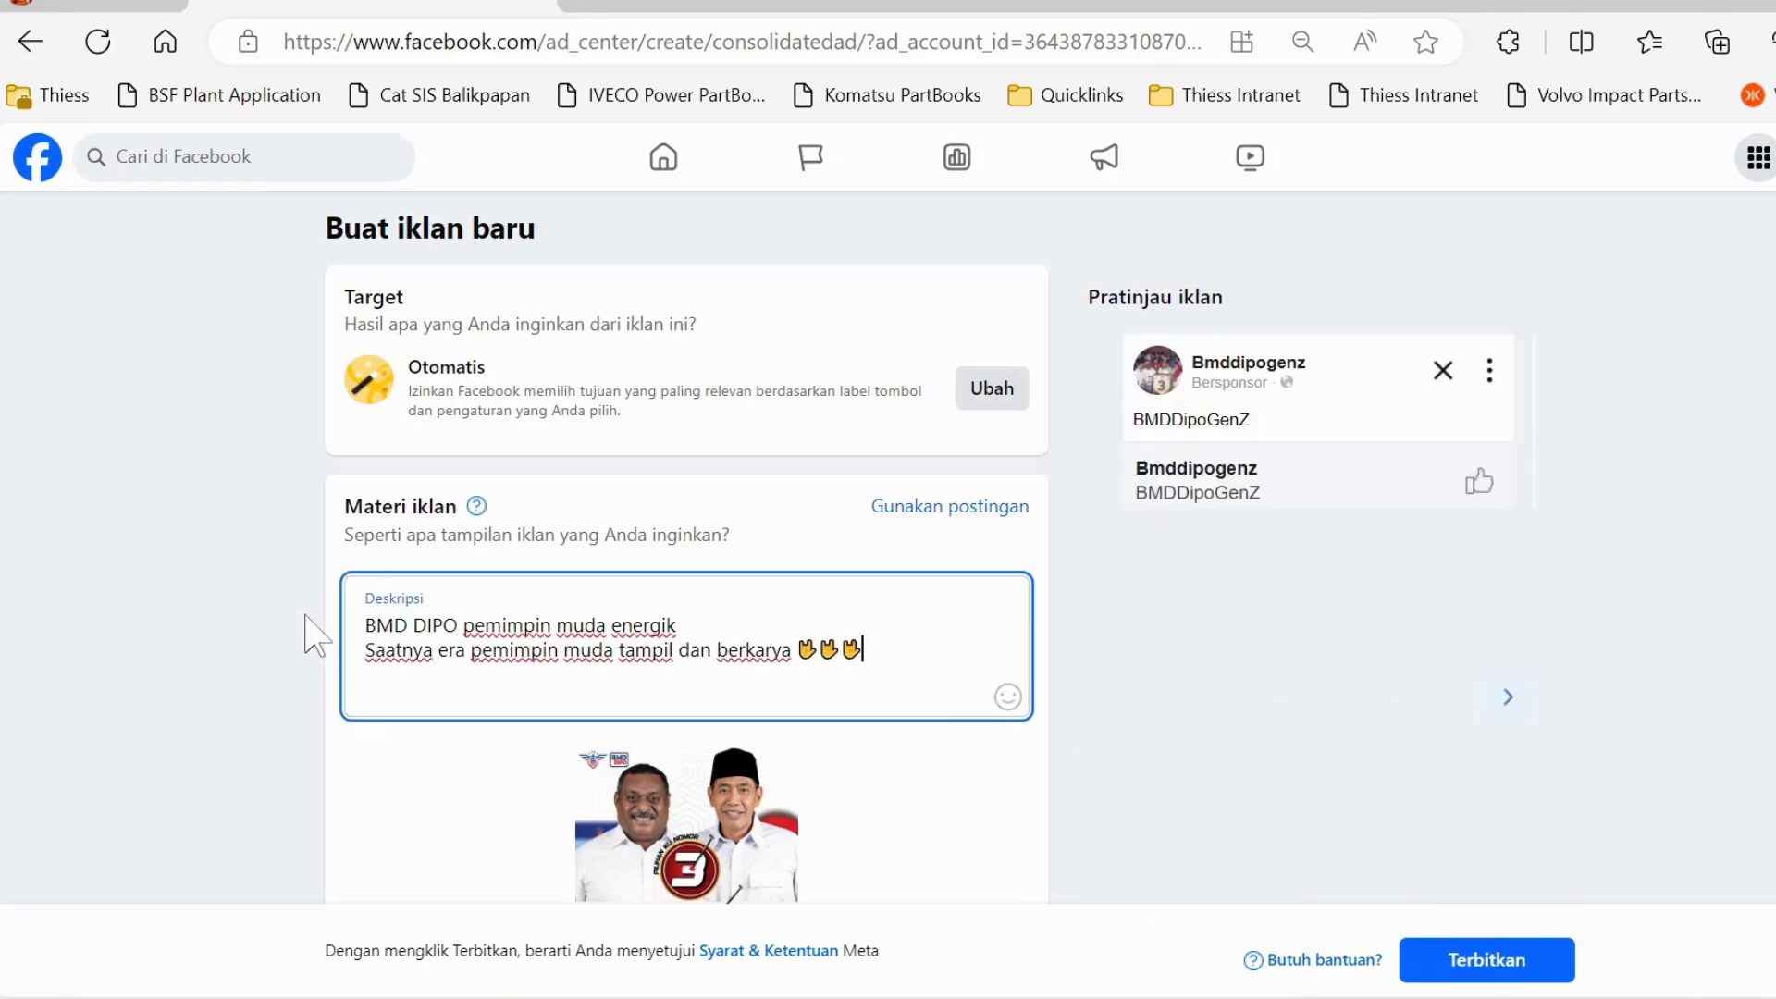
Step: Set the ad's button label to Pelajari selengkapnya
scroll(686, 555, "down", 7)
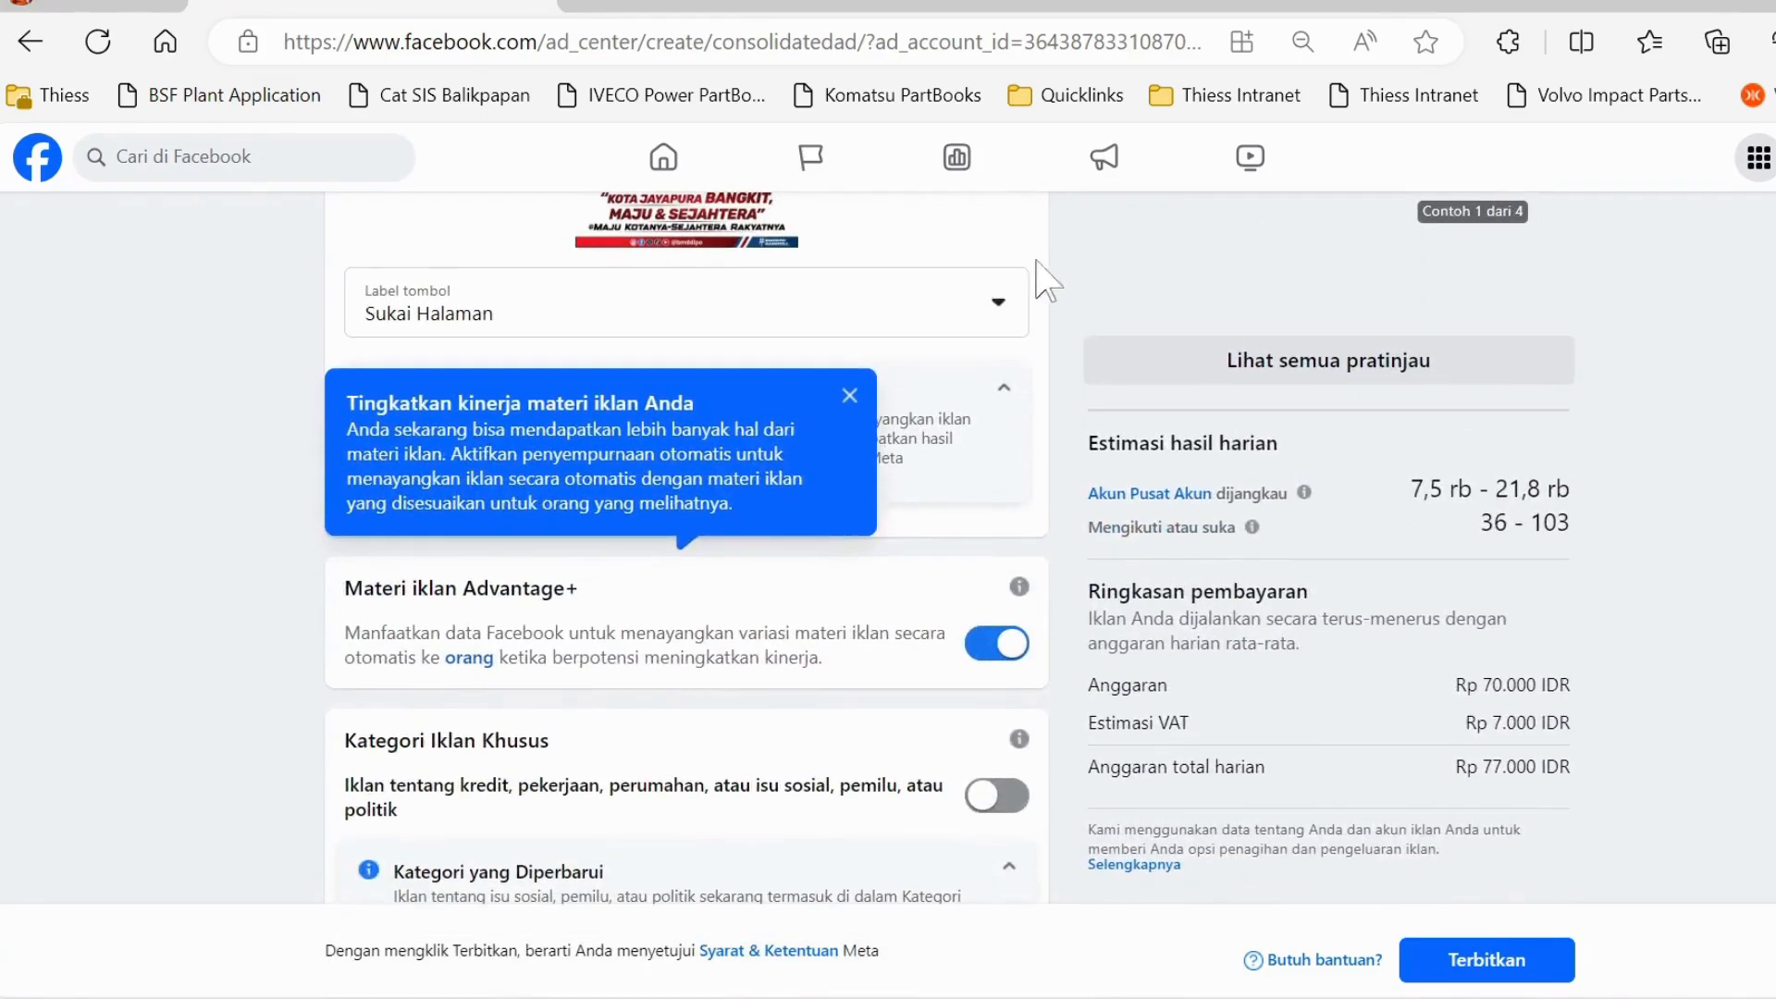
left_click(976, 295)
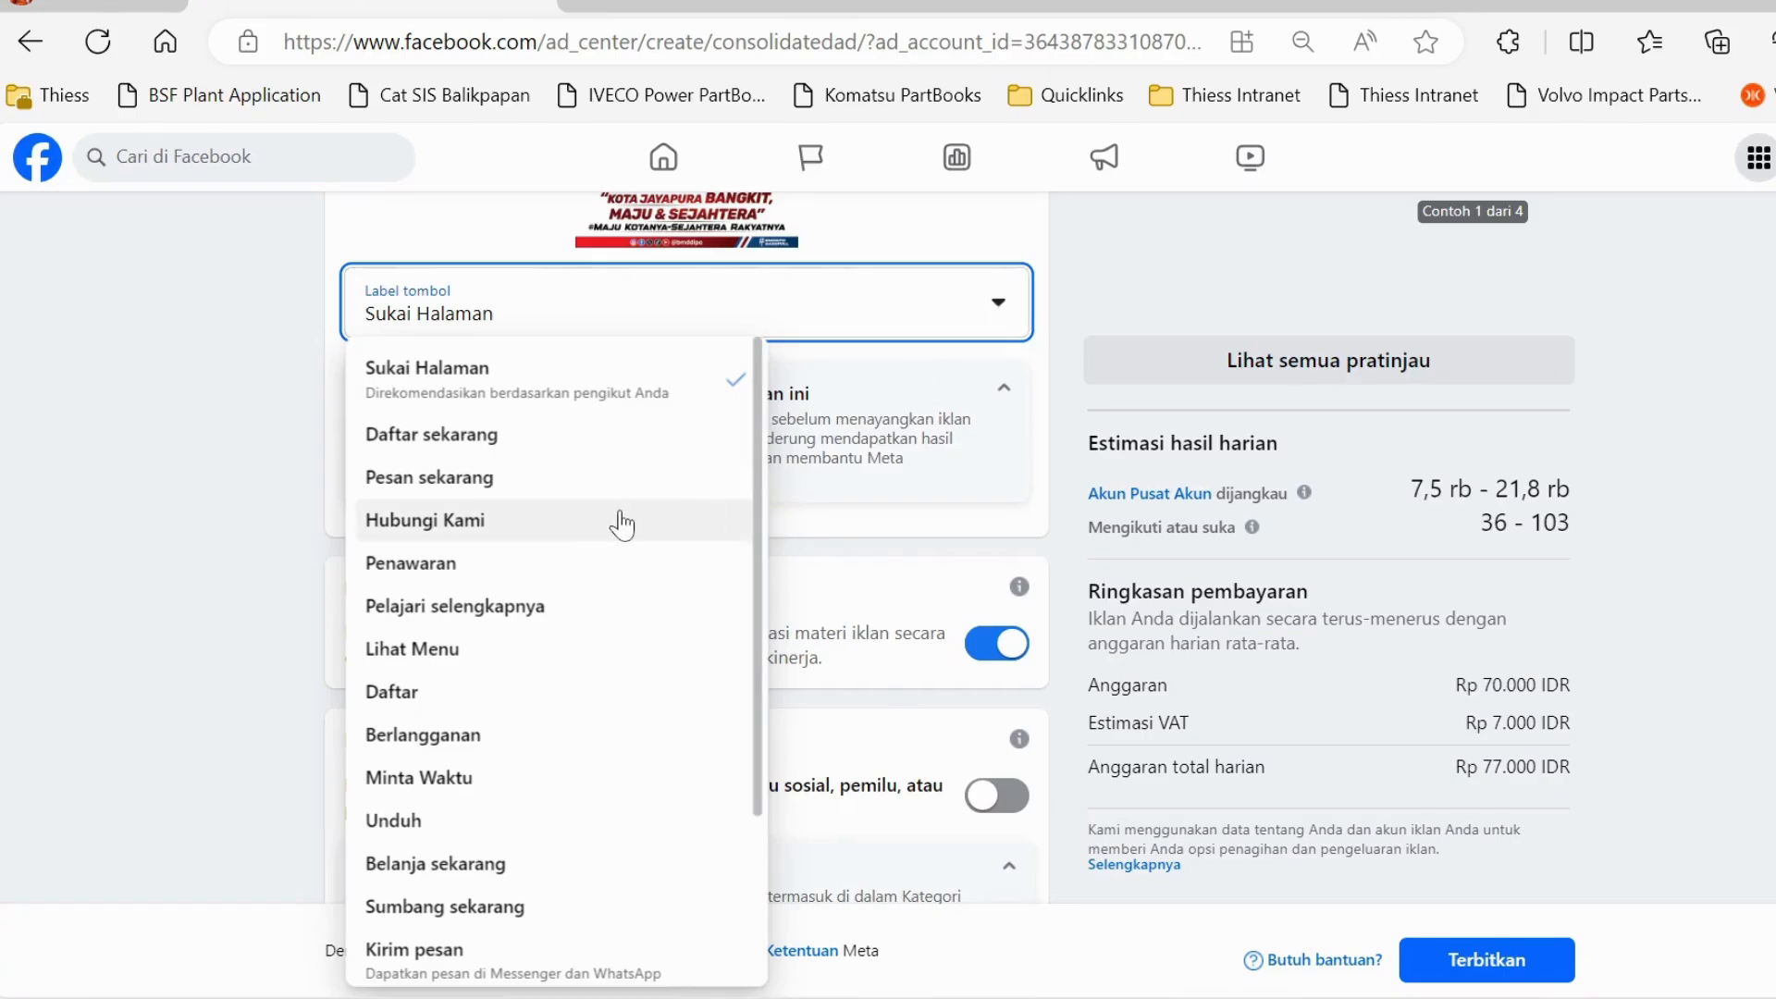
left_click(535, 611)
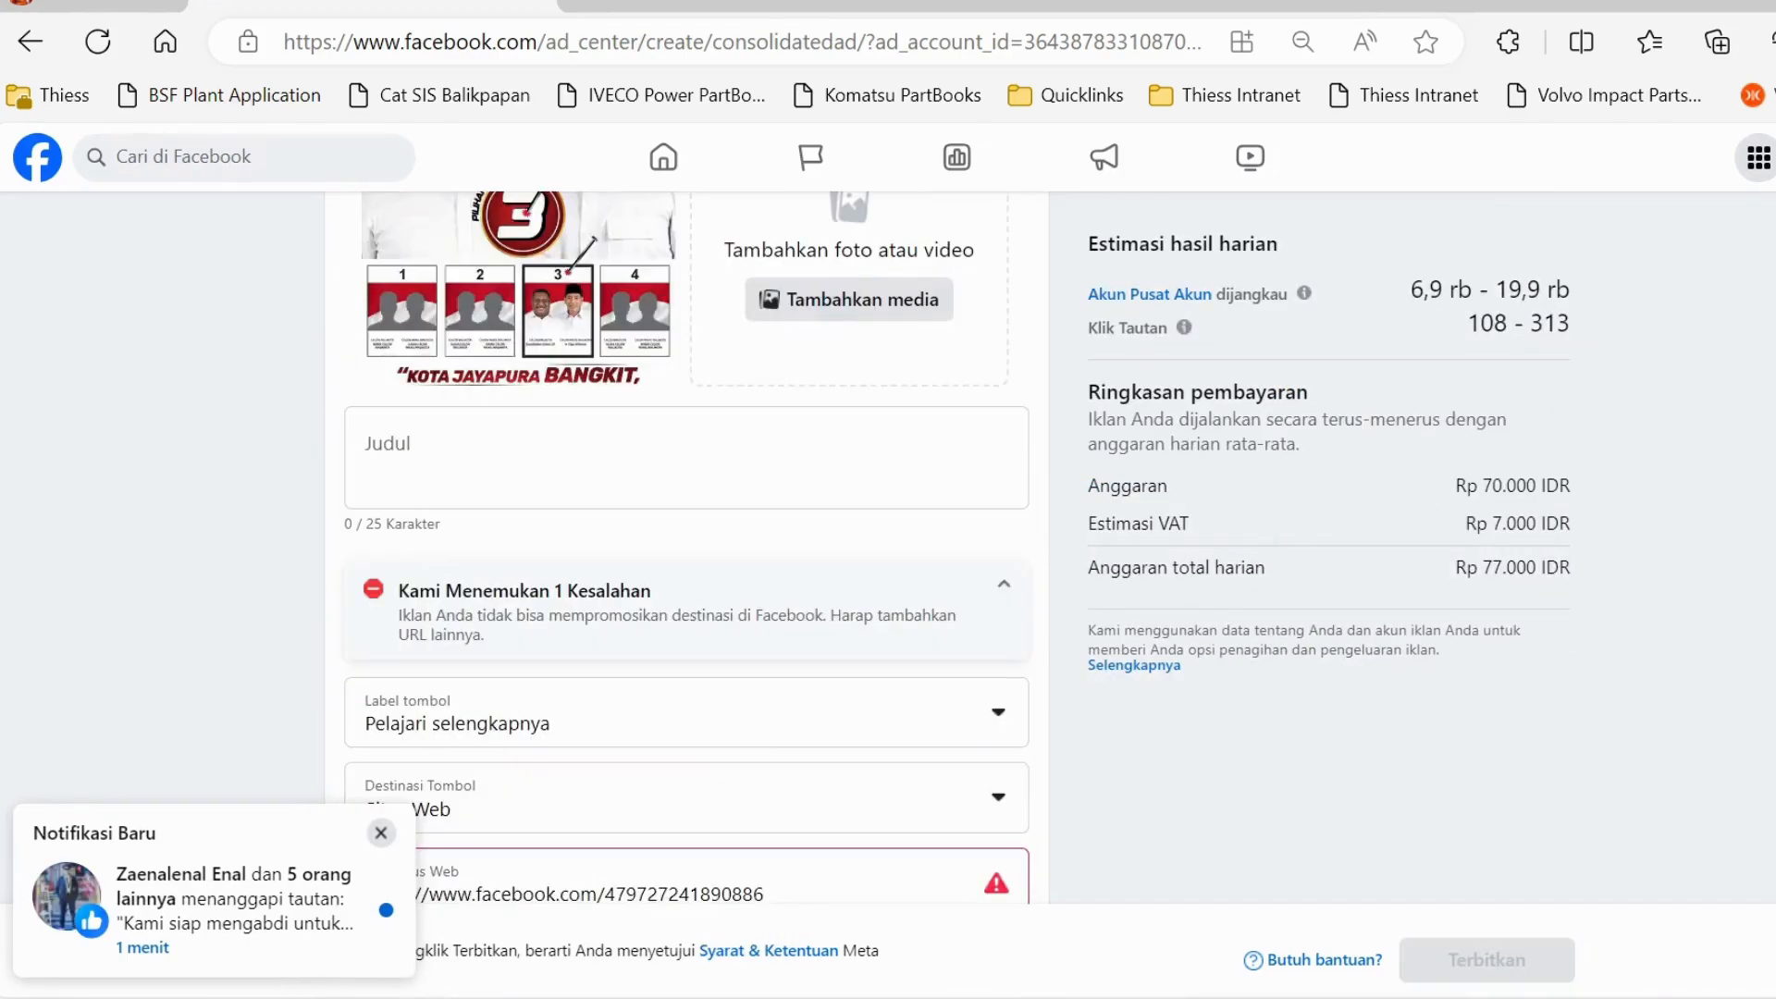
Step: Review the ad draft's media, title, button destination, website URL and preview
scroll(687, 545, "down", 1)
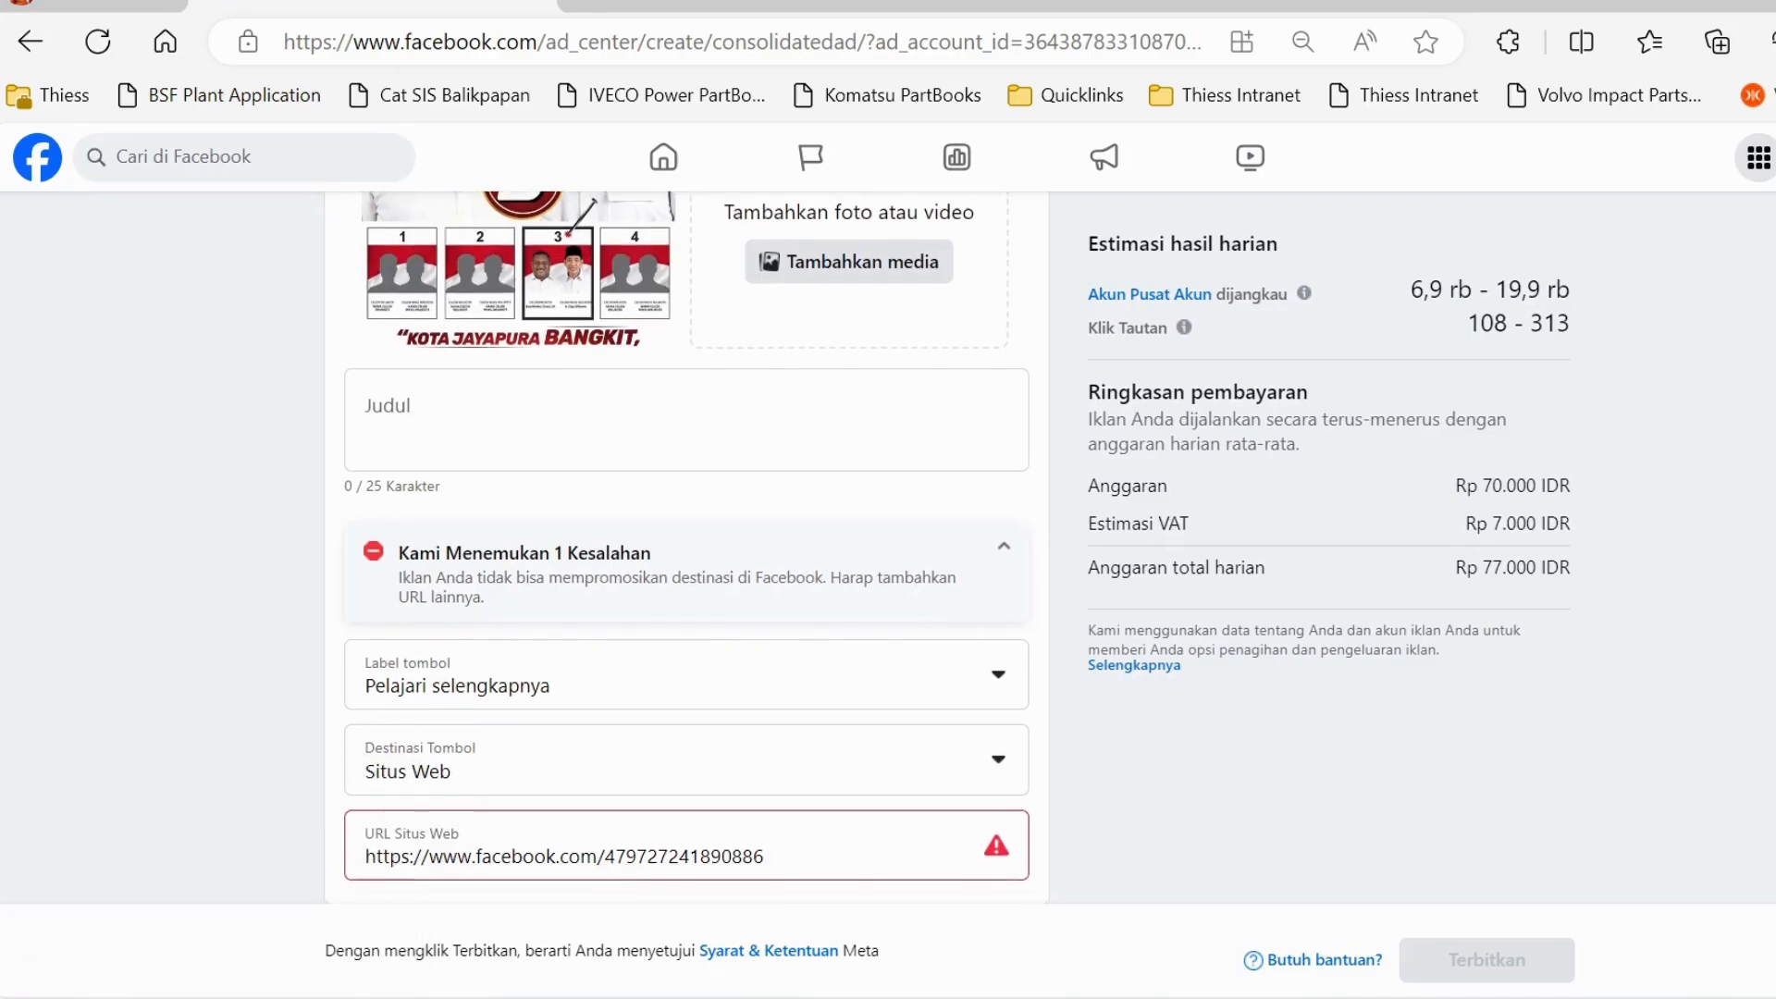
scroll(687, 546, "up", 4)
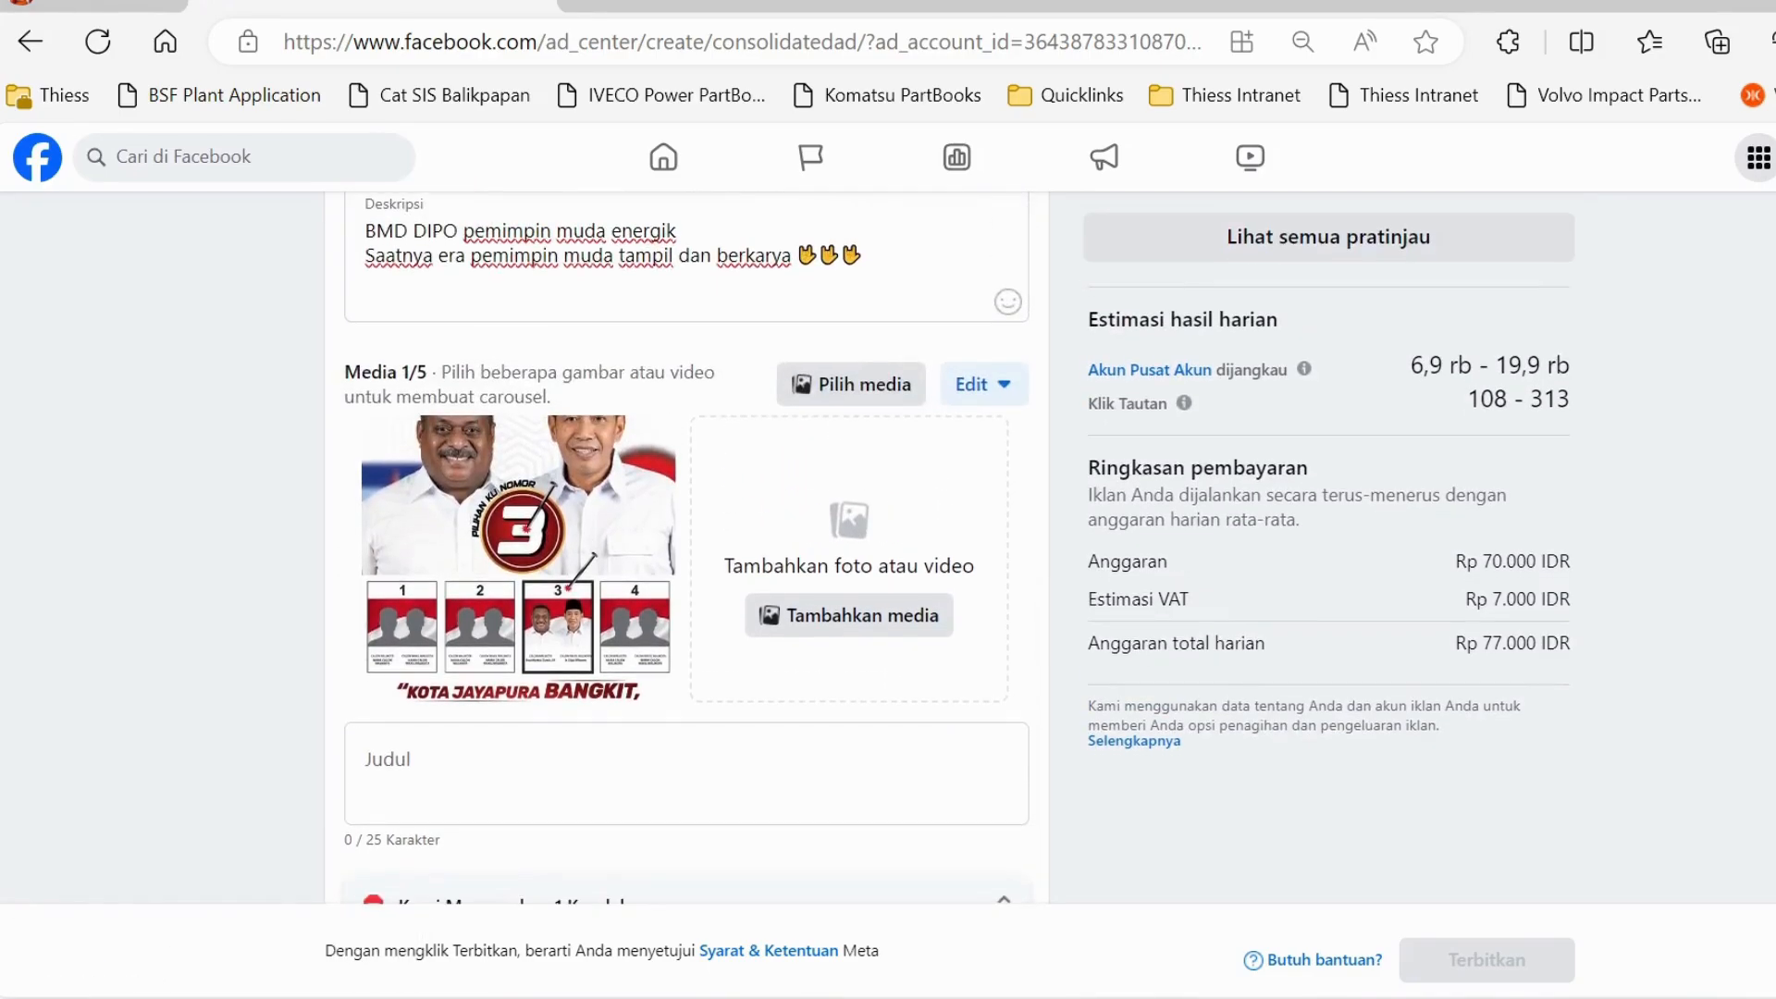
scroll(687, 546, "down", 3)
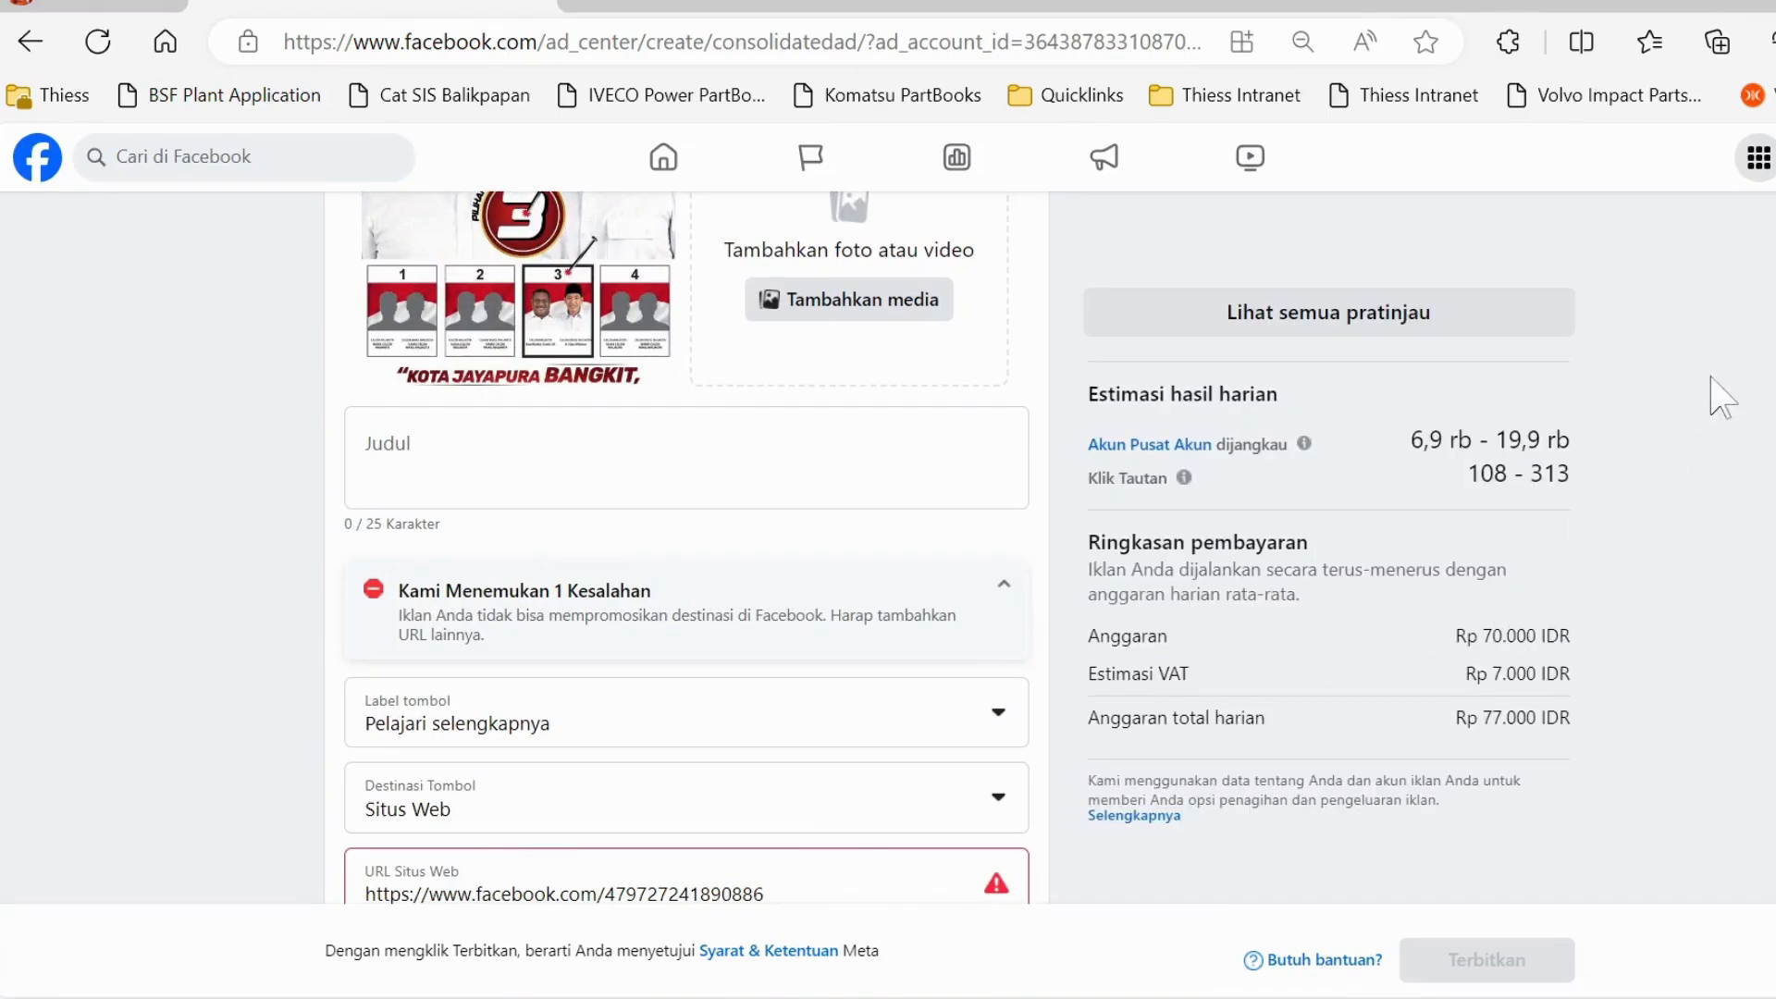
scroll(1713, 396, "up", 5)
scroll(927, 548, "up", 3)
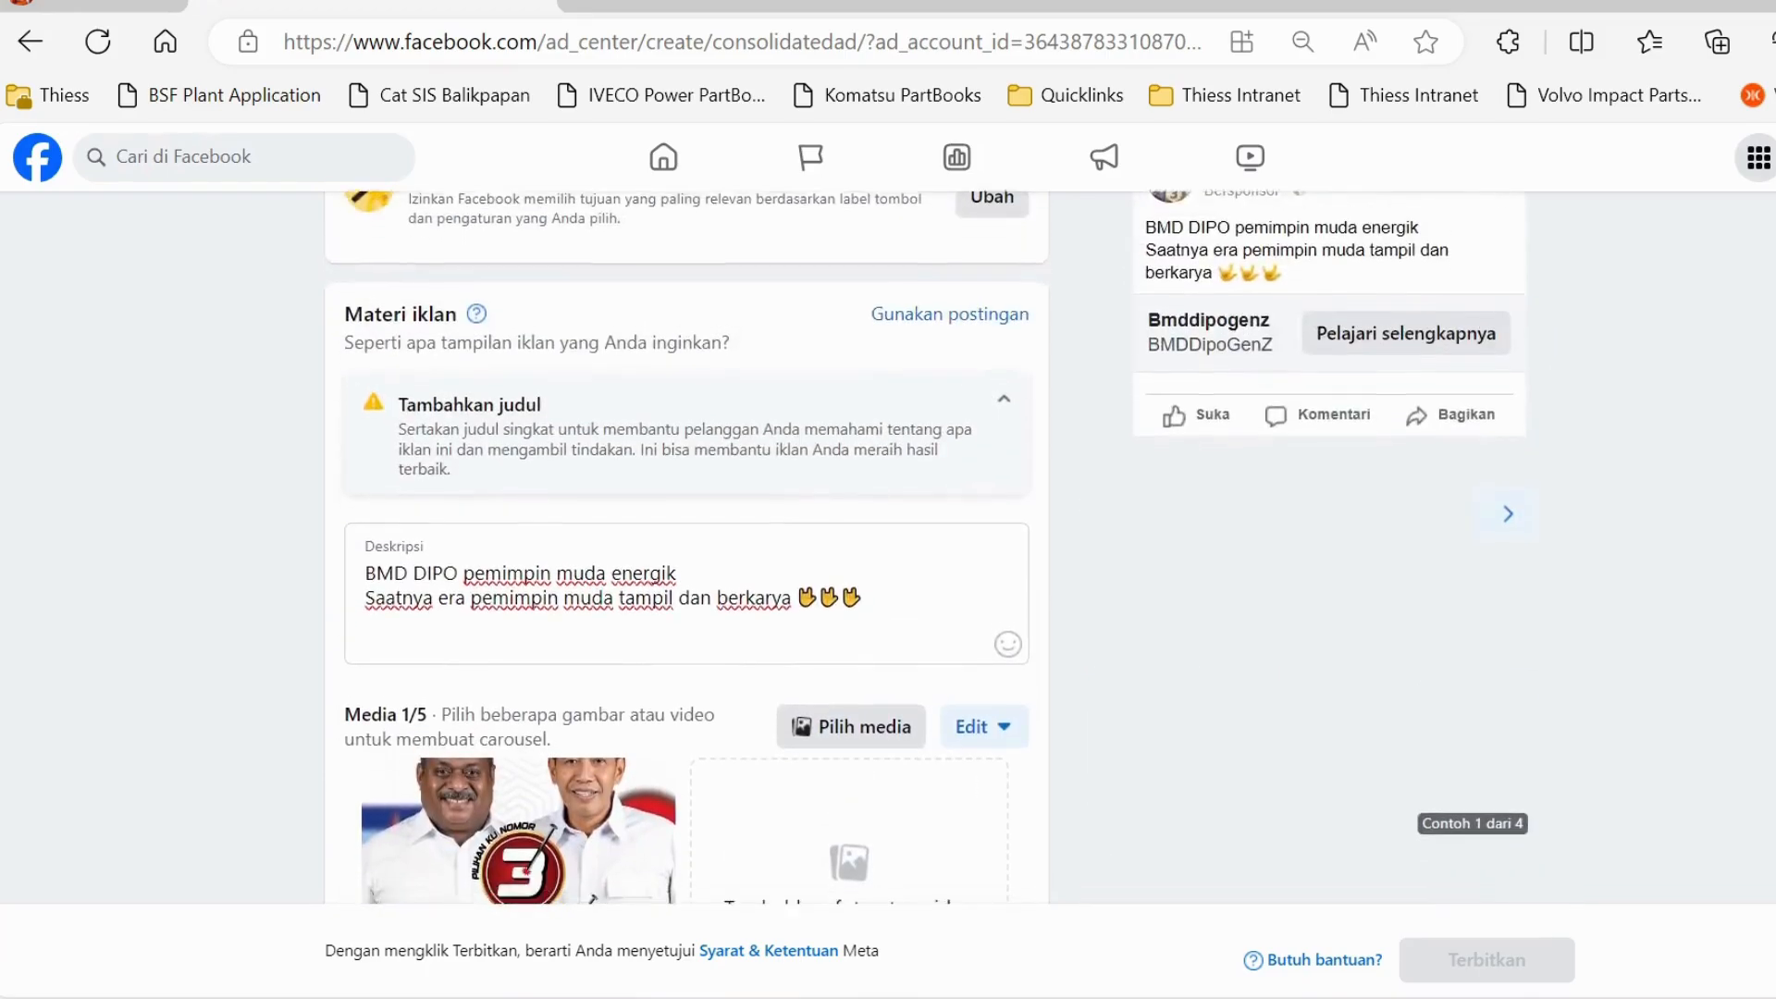
scroll(686, 555, "down", 4)
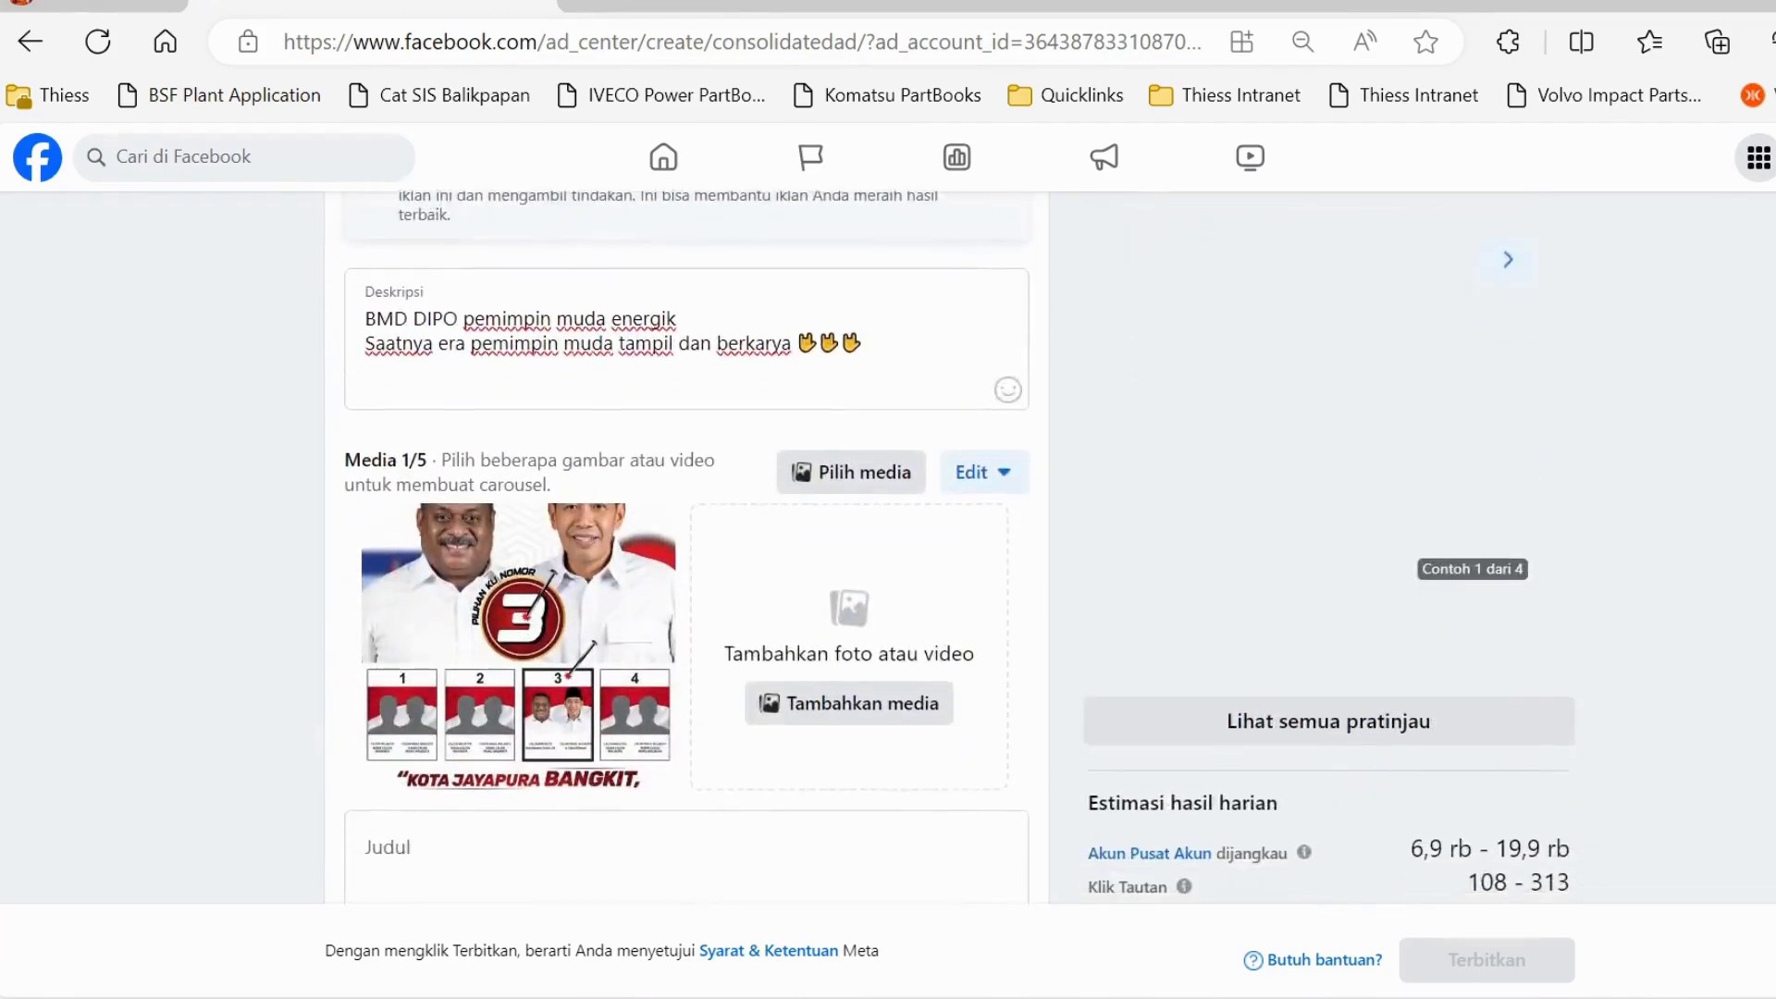
scroll(686, 555, "up", 6)
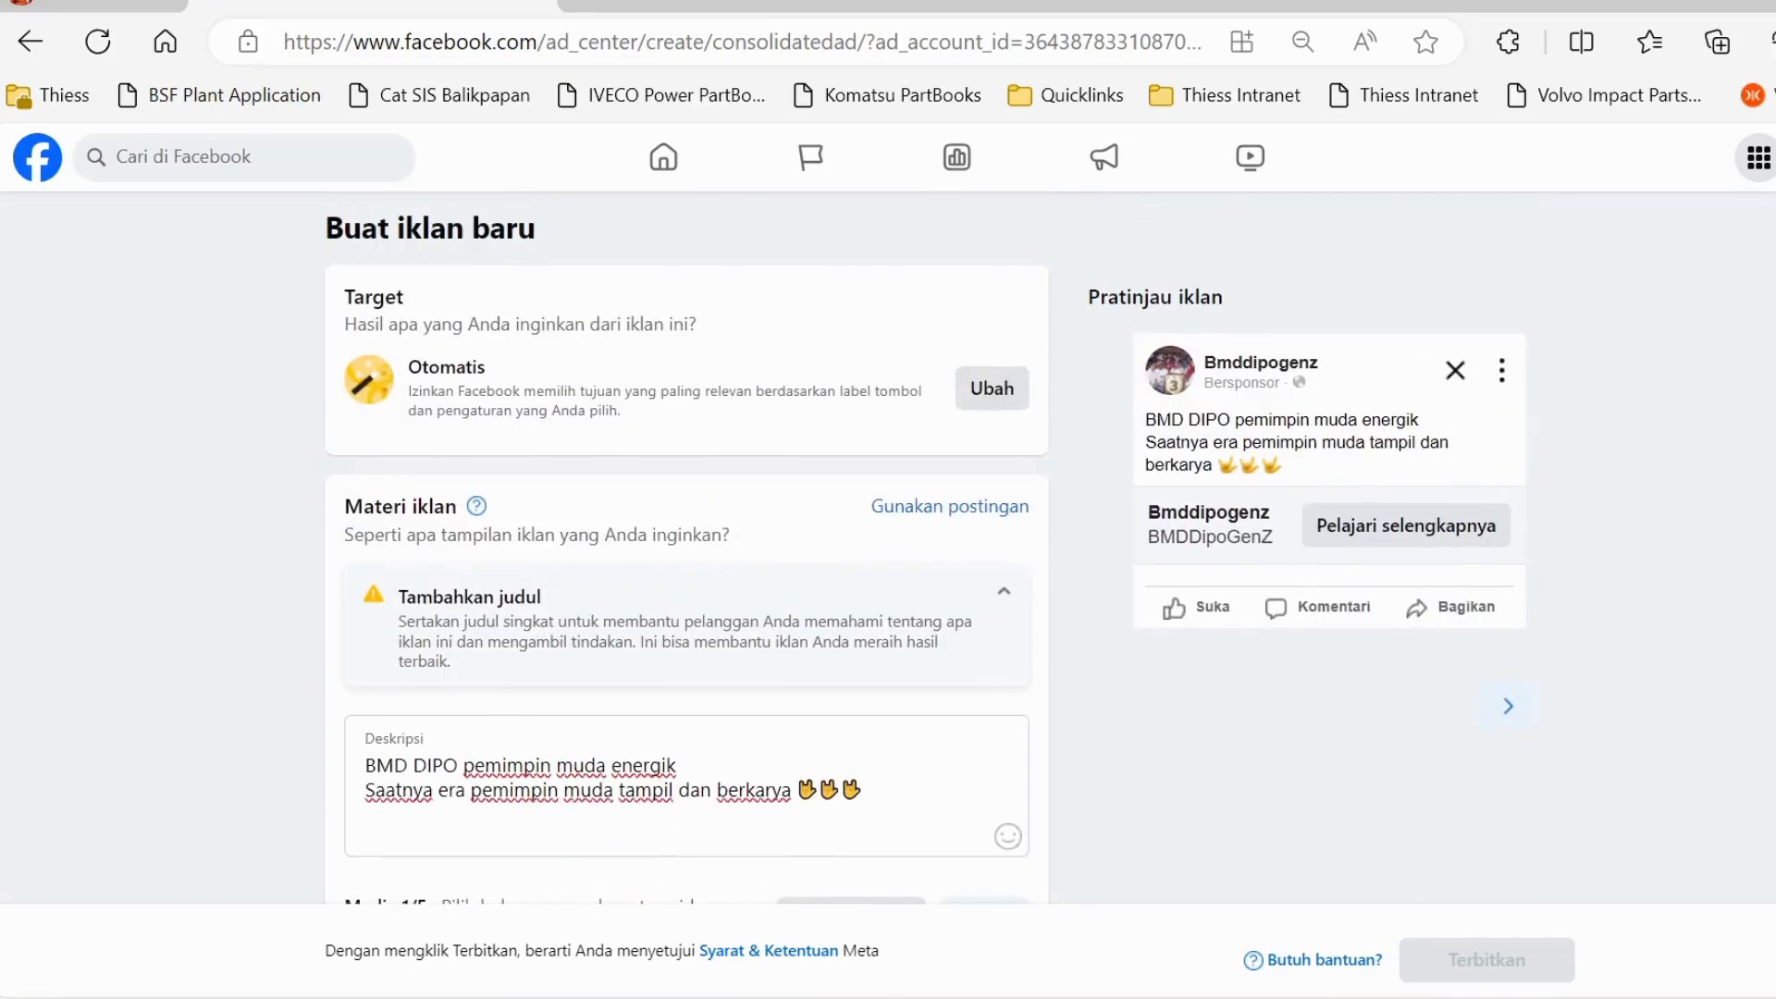
Step: Use the existing Page post with the #chhathpuja and #bmddipo2024_2029 hashtags as the ad's creative
left_click(928, 523)
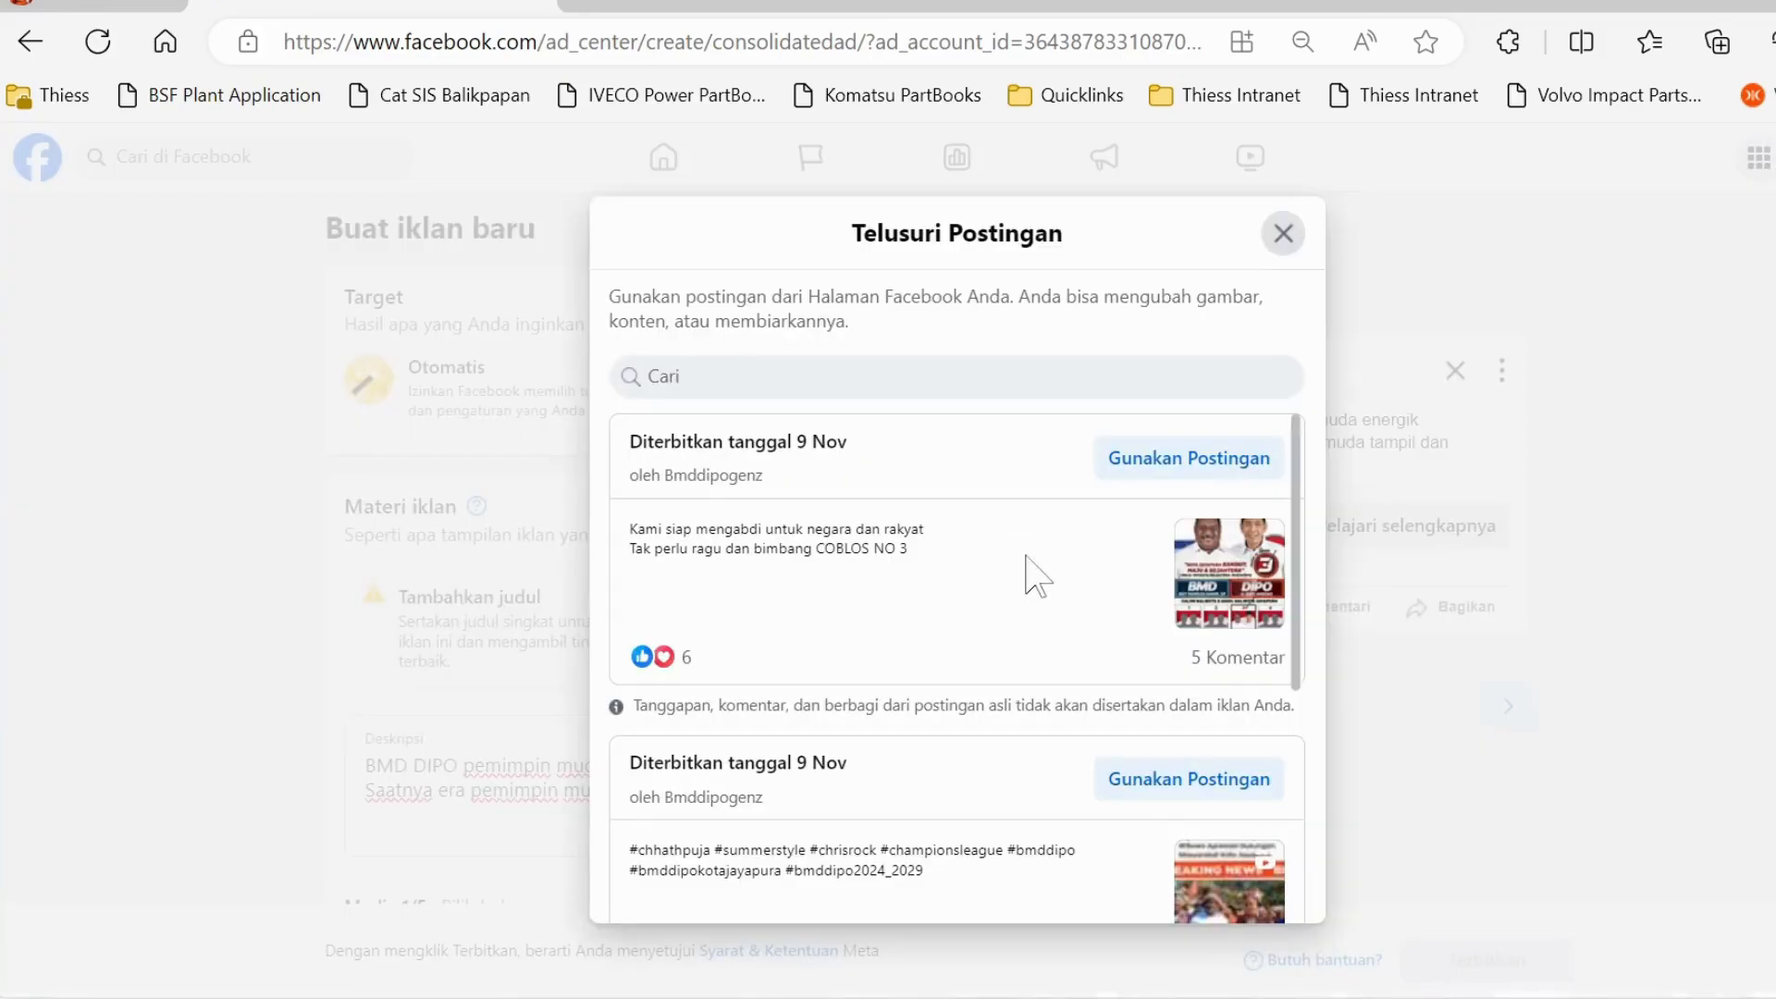
left_click_drag(1291, 607, 1298, 727)
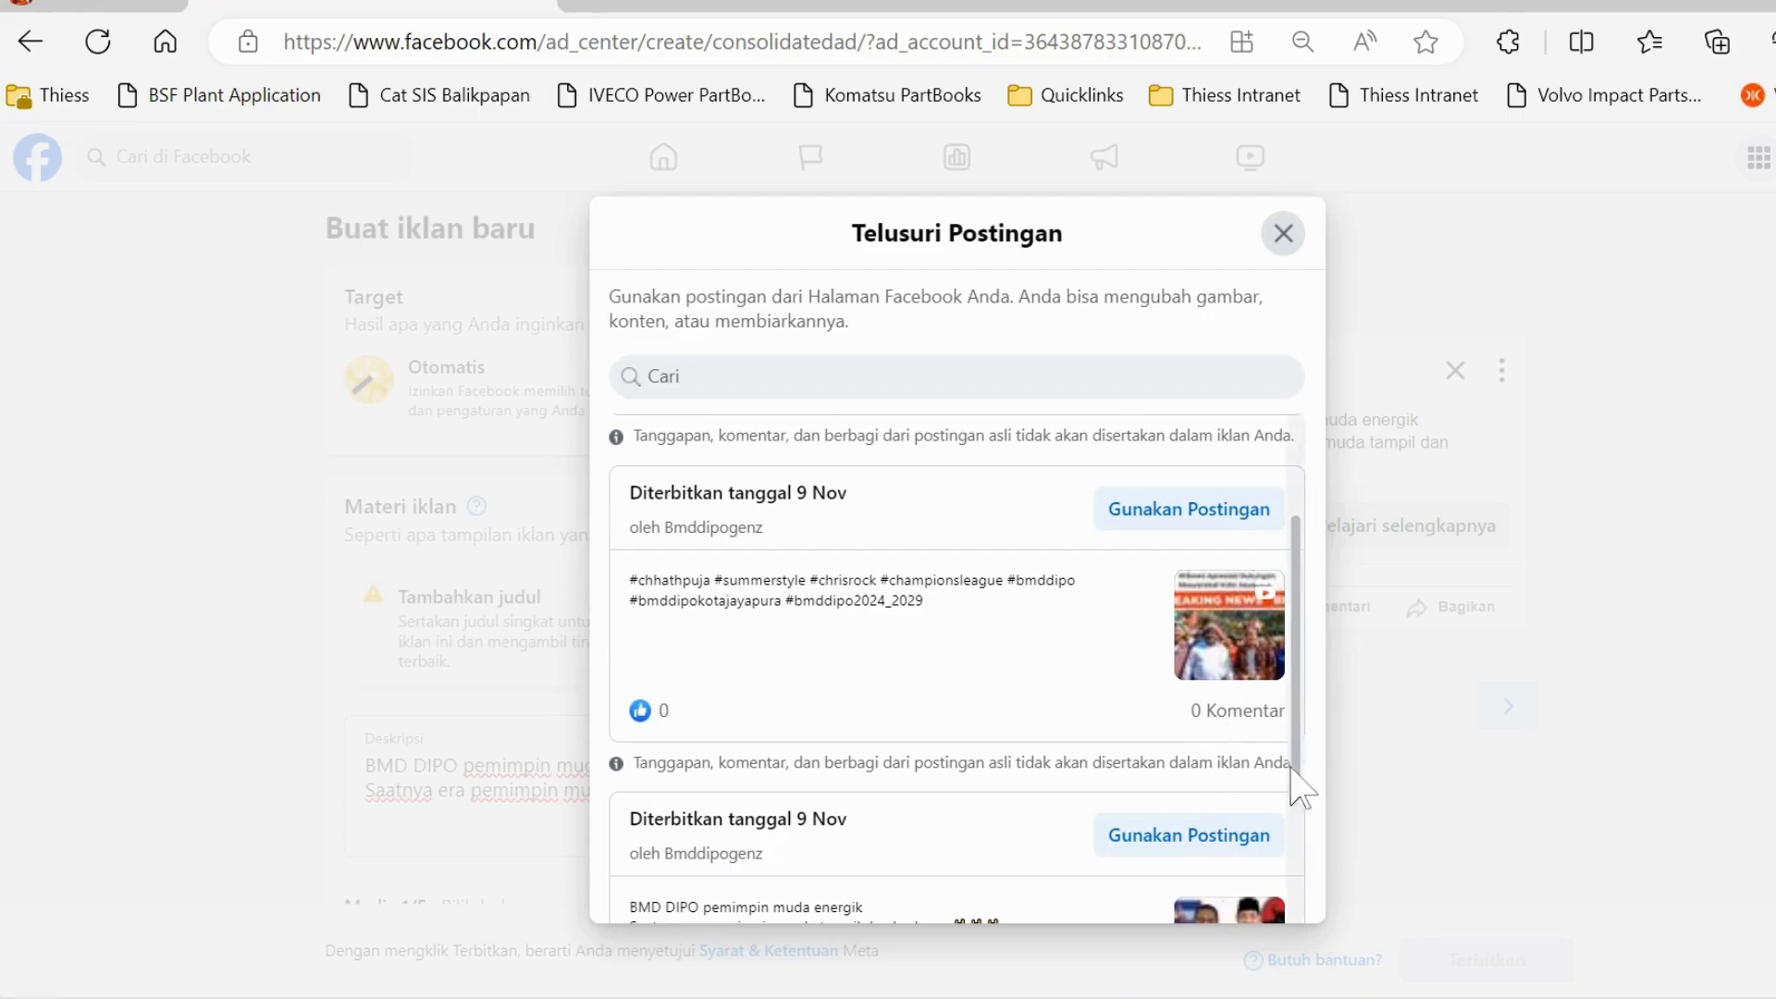
scroll(1292, 789, "down", 3)
scroll(1300, 851, "down", 3)
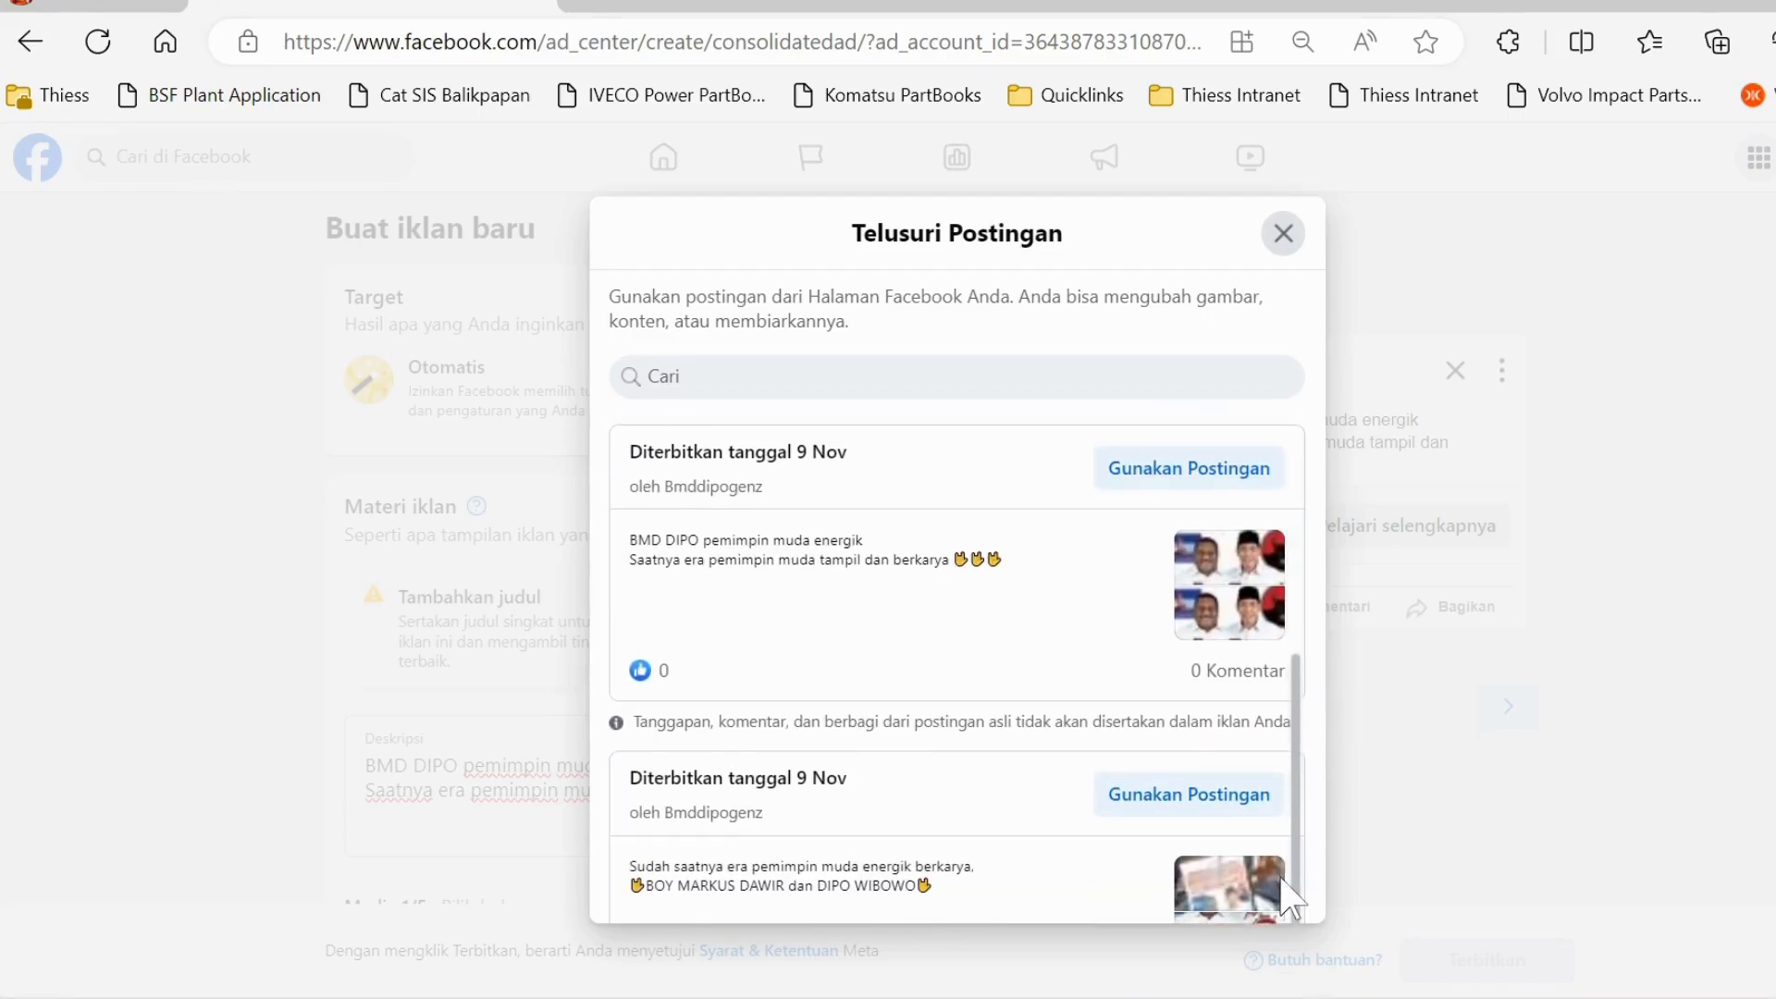
scroll(1277, 777, "up", 5)
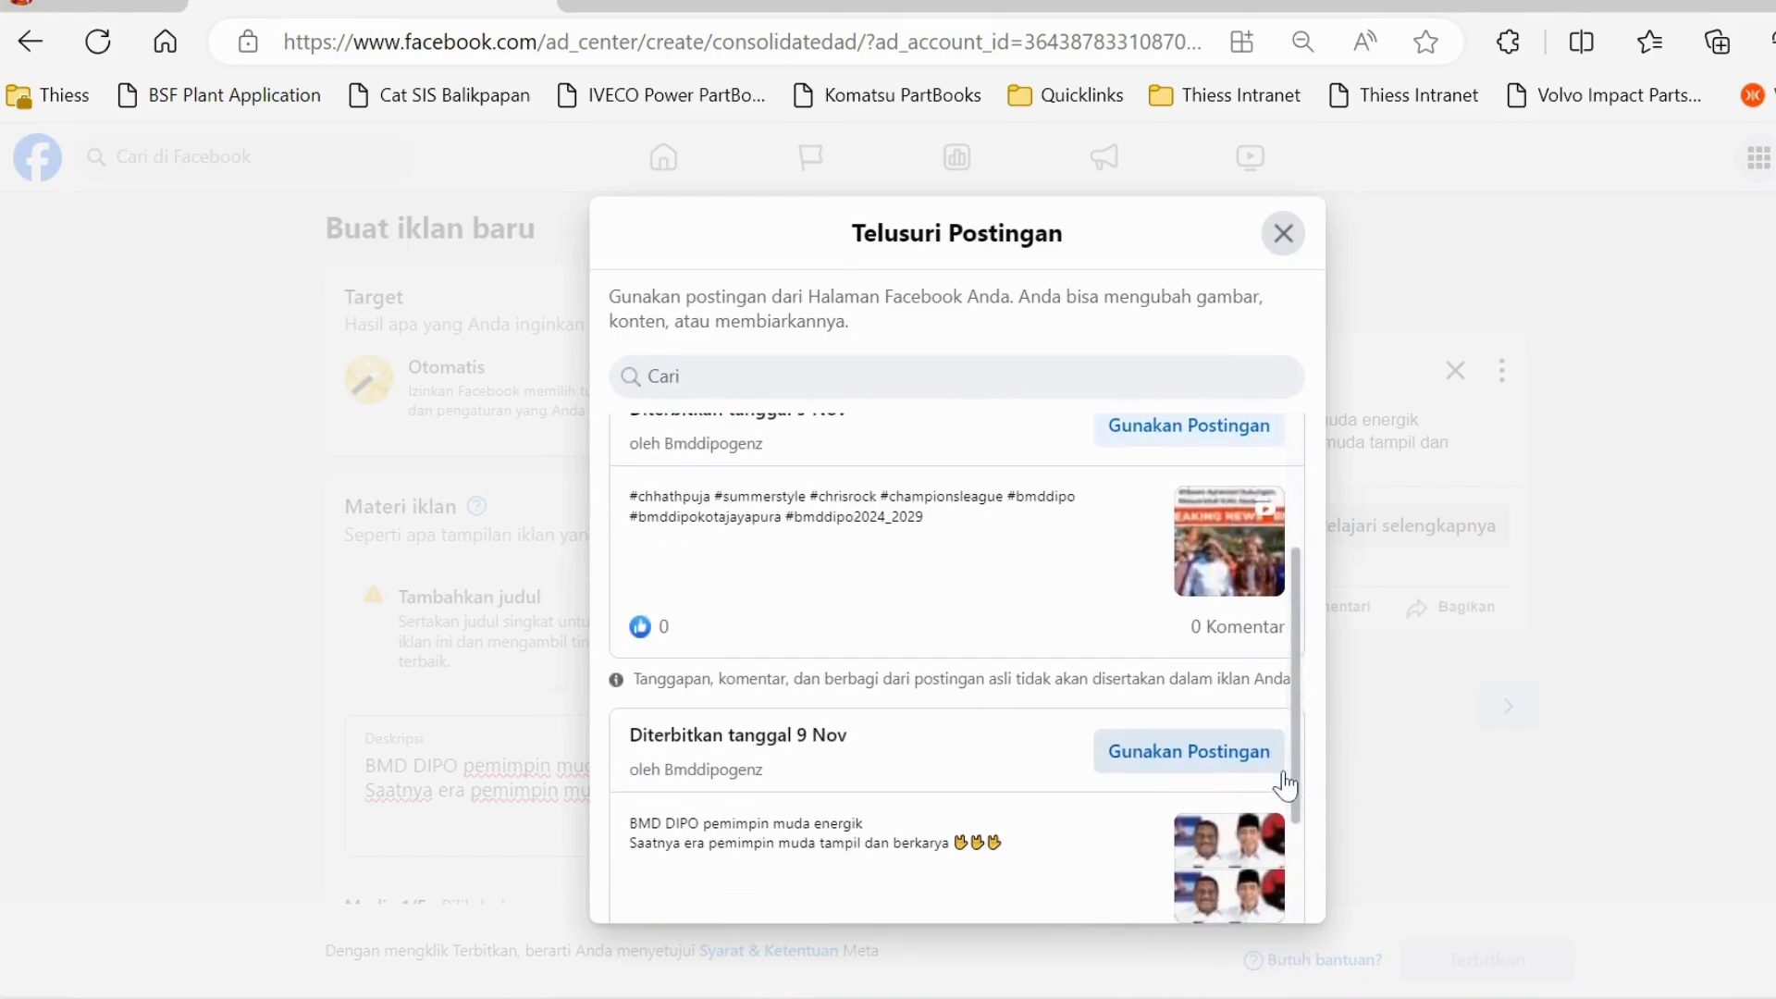
left_click(1237, 433)
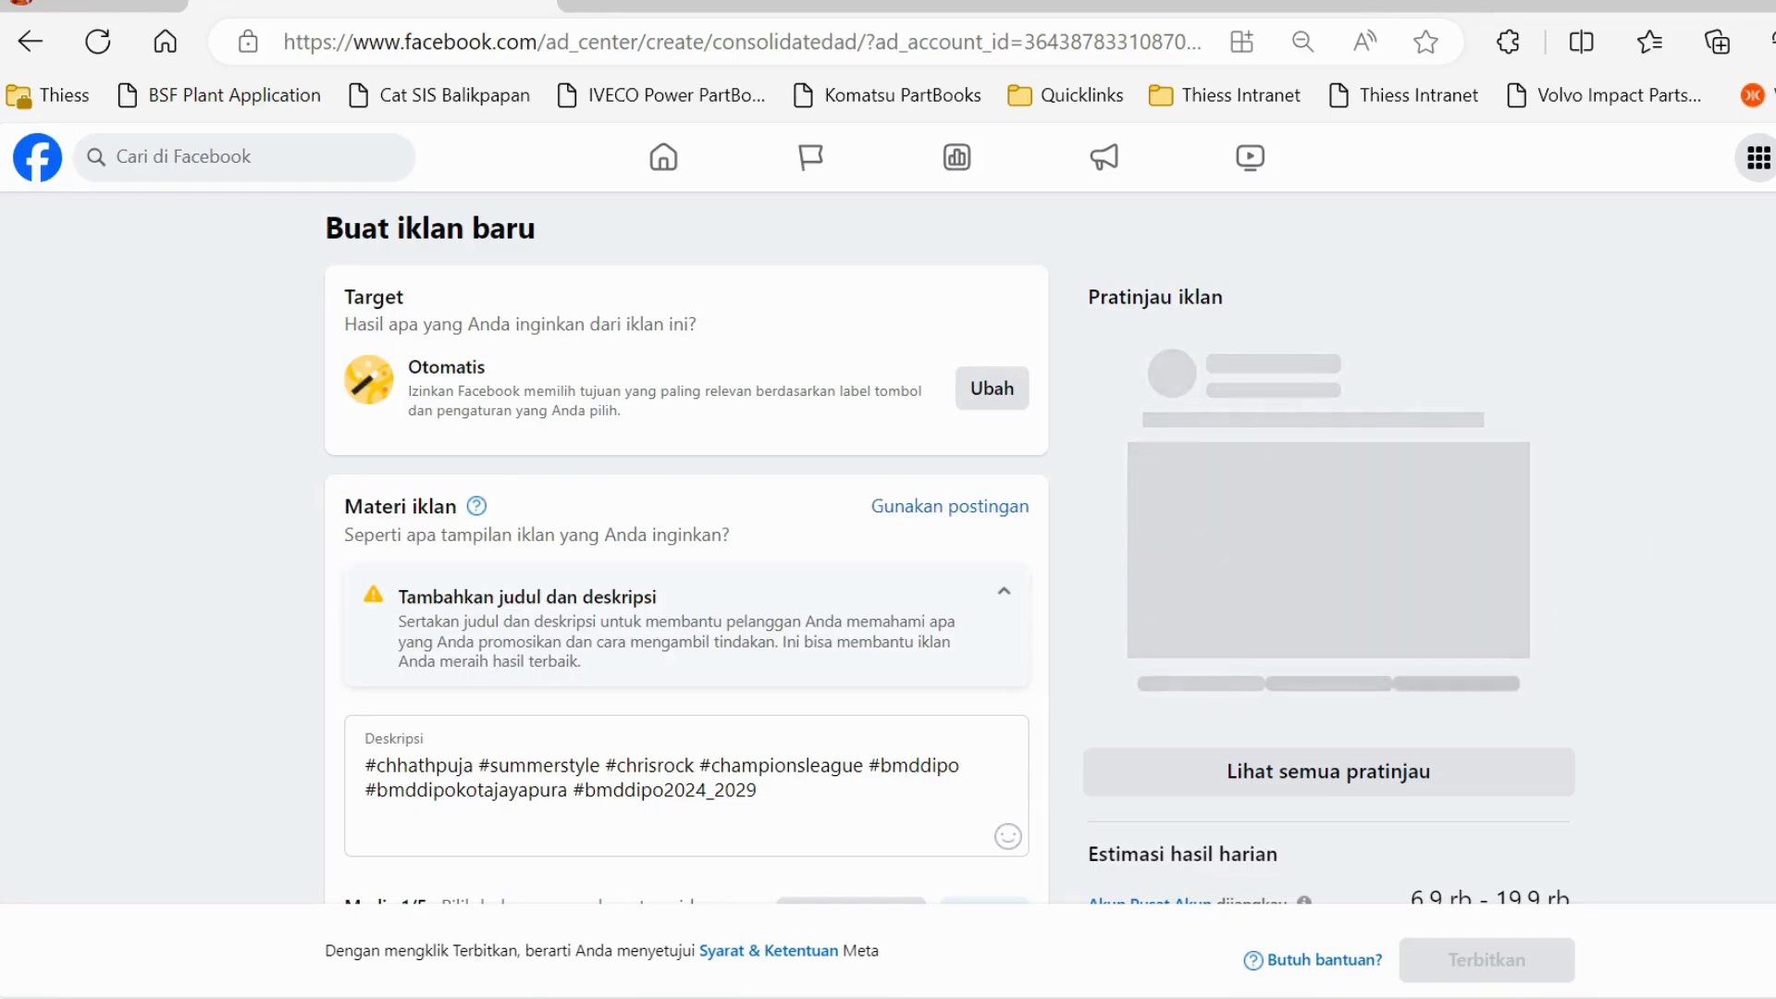
Step: Set the ad's button label to Kirim pesan and enter "BMD DIPO pemimpin muda" as the title
scroll(888, 546, "down", 5)
scroll(686, 546, "down", 4)
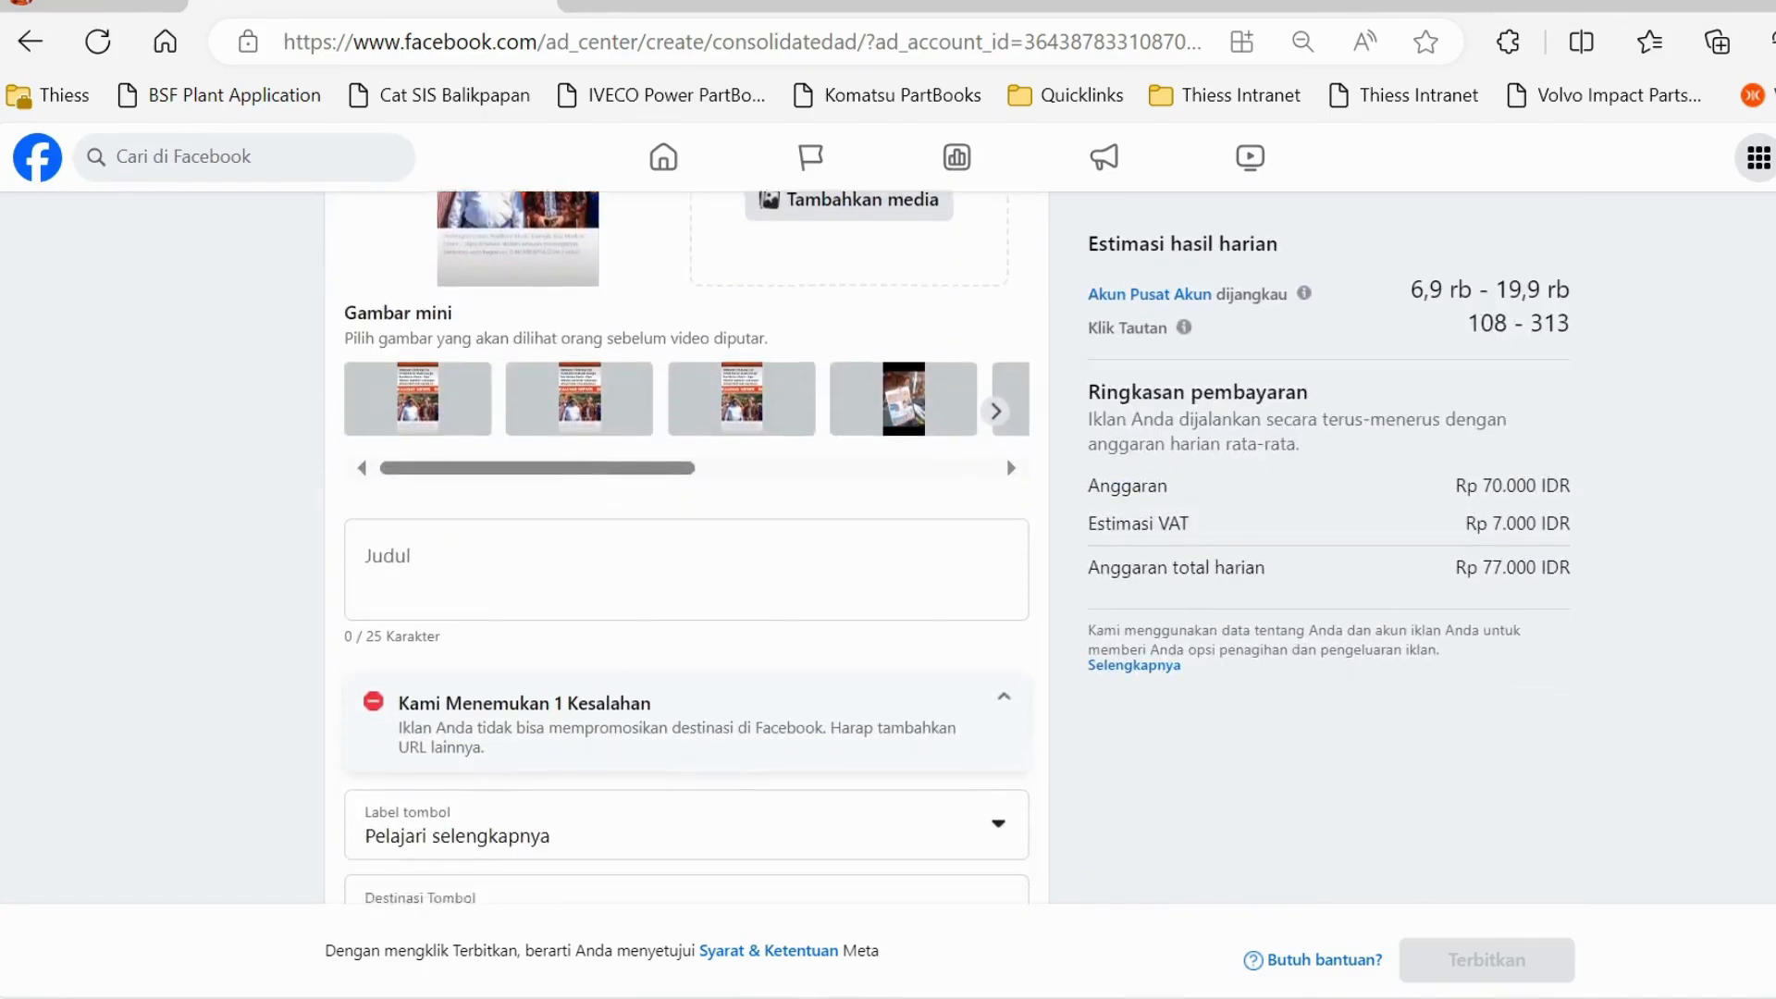
left_click(952, 606)
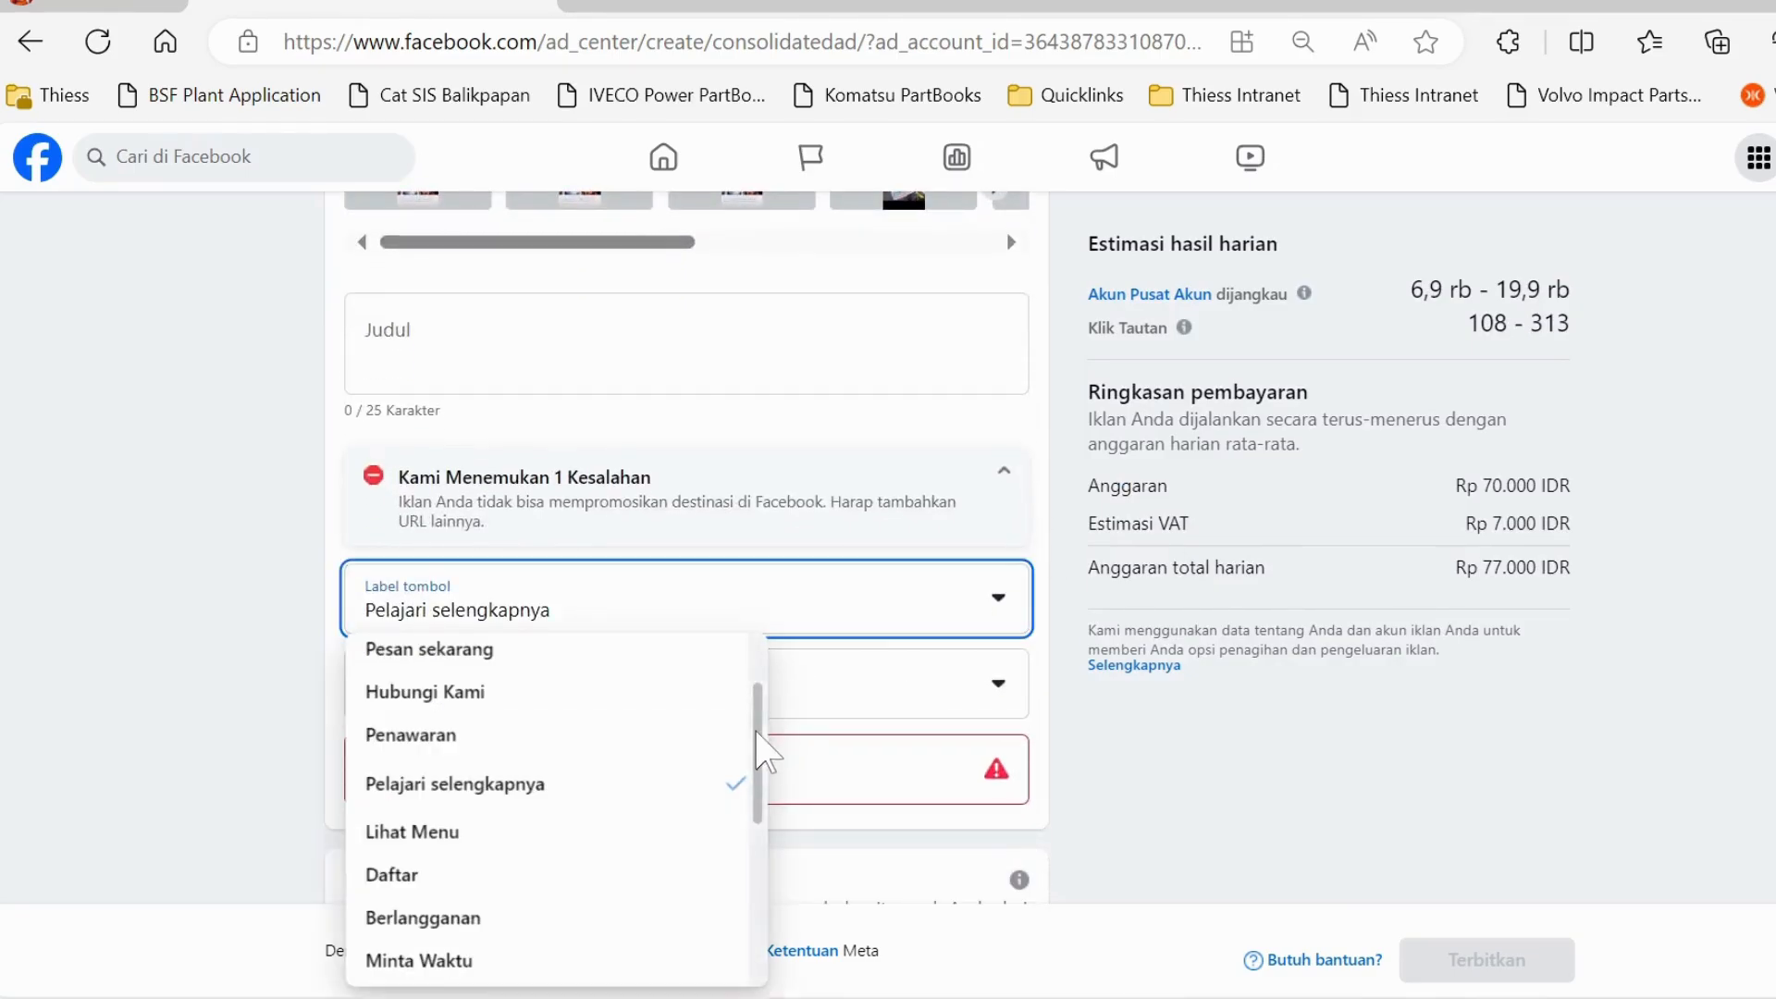
left_click_drag(759, 749, 748, 874)
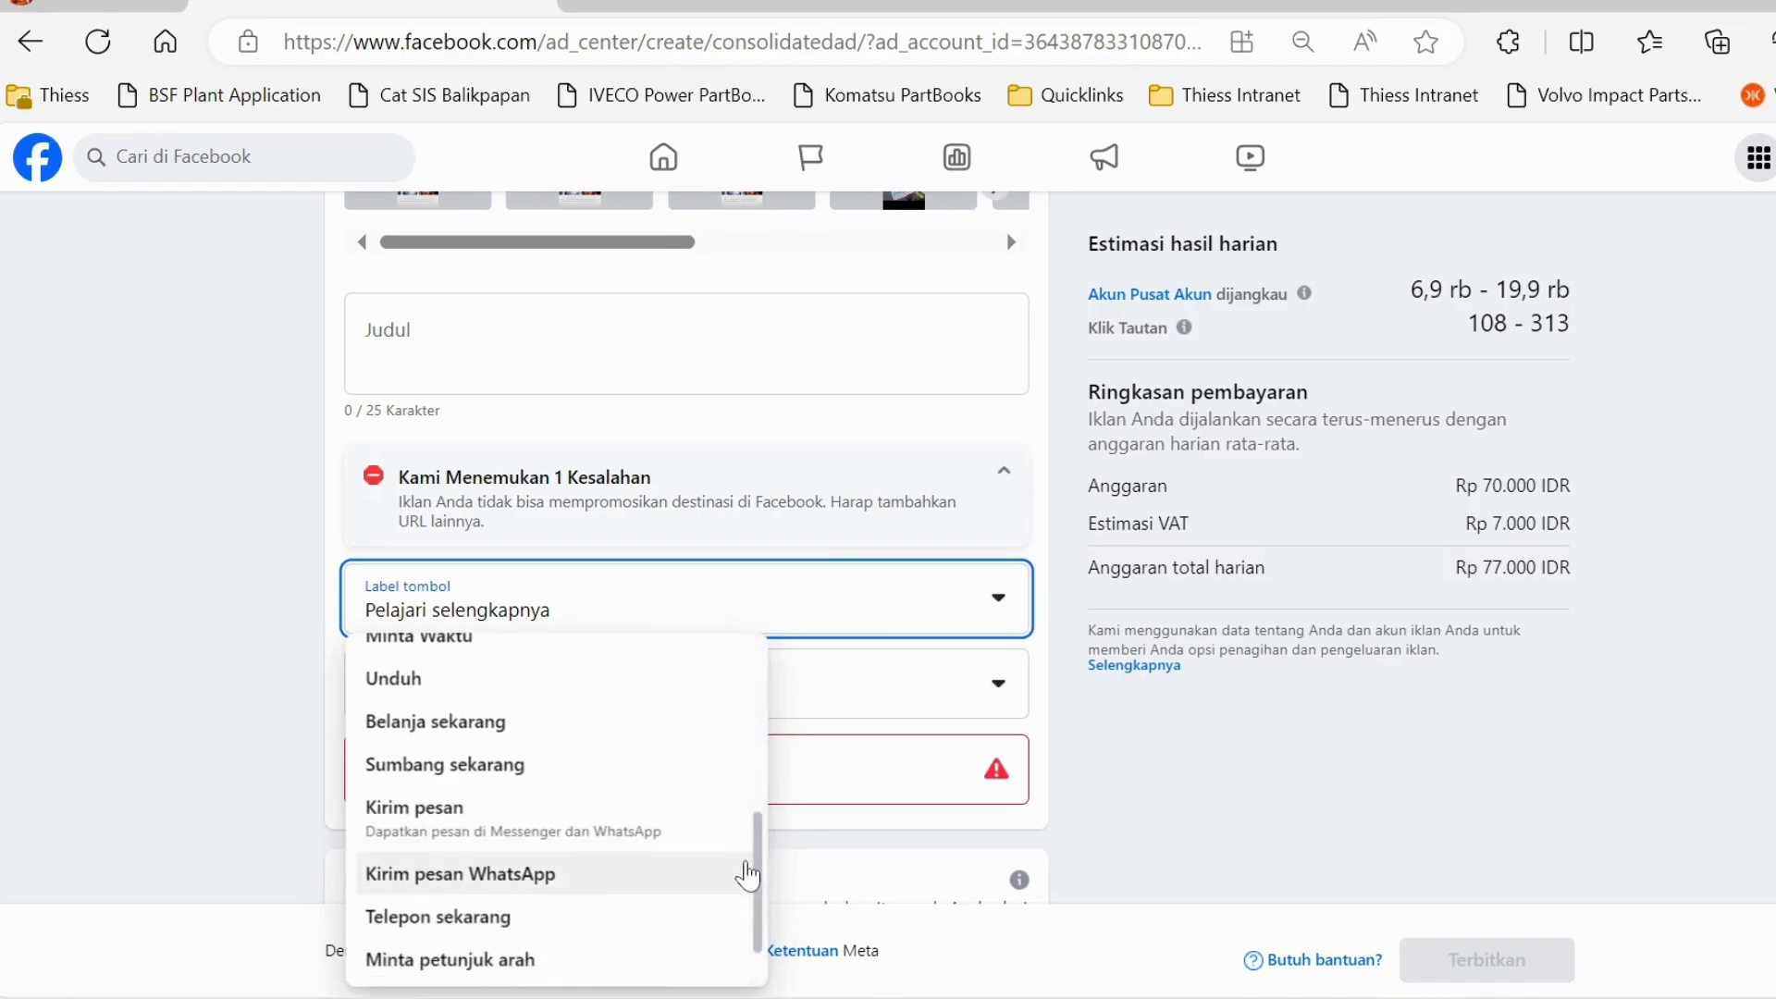
left_click(631, 821)
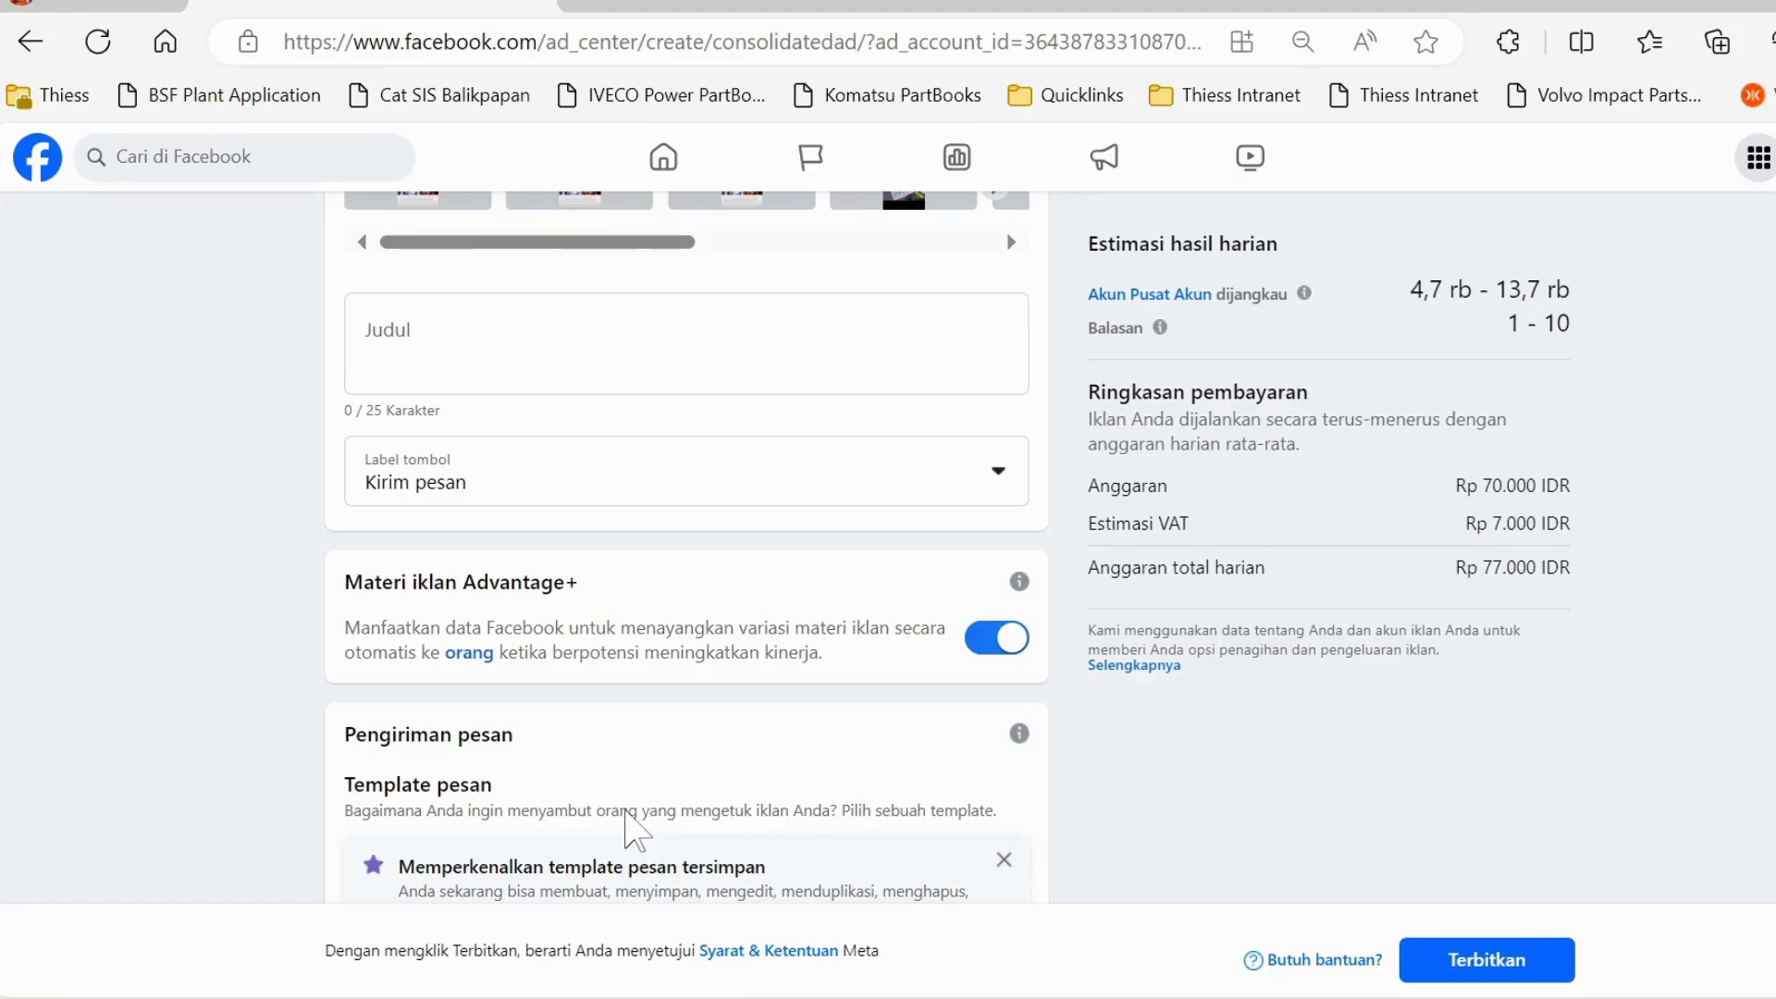
left_click(536, 344)
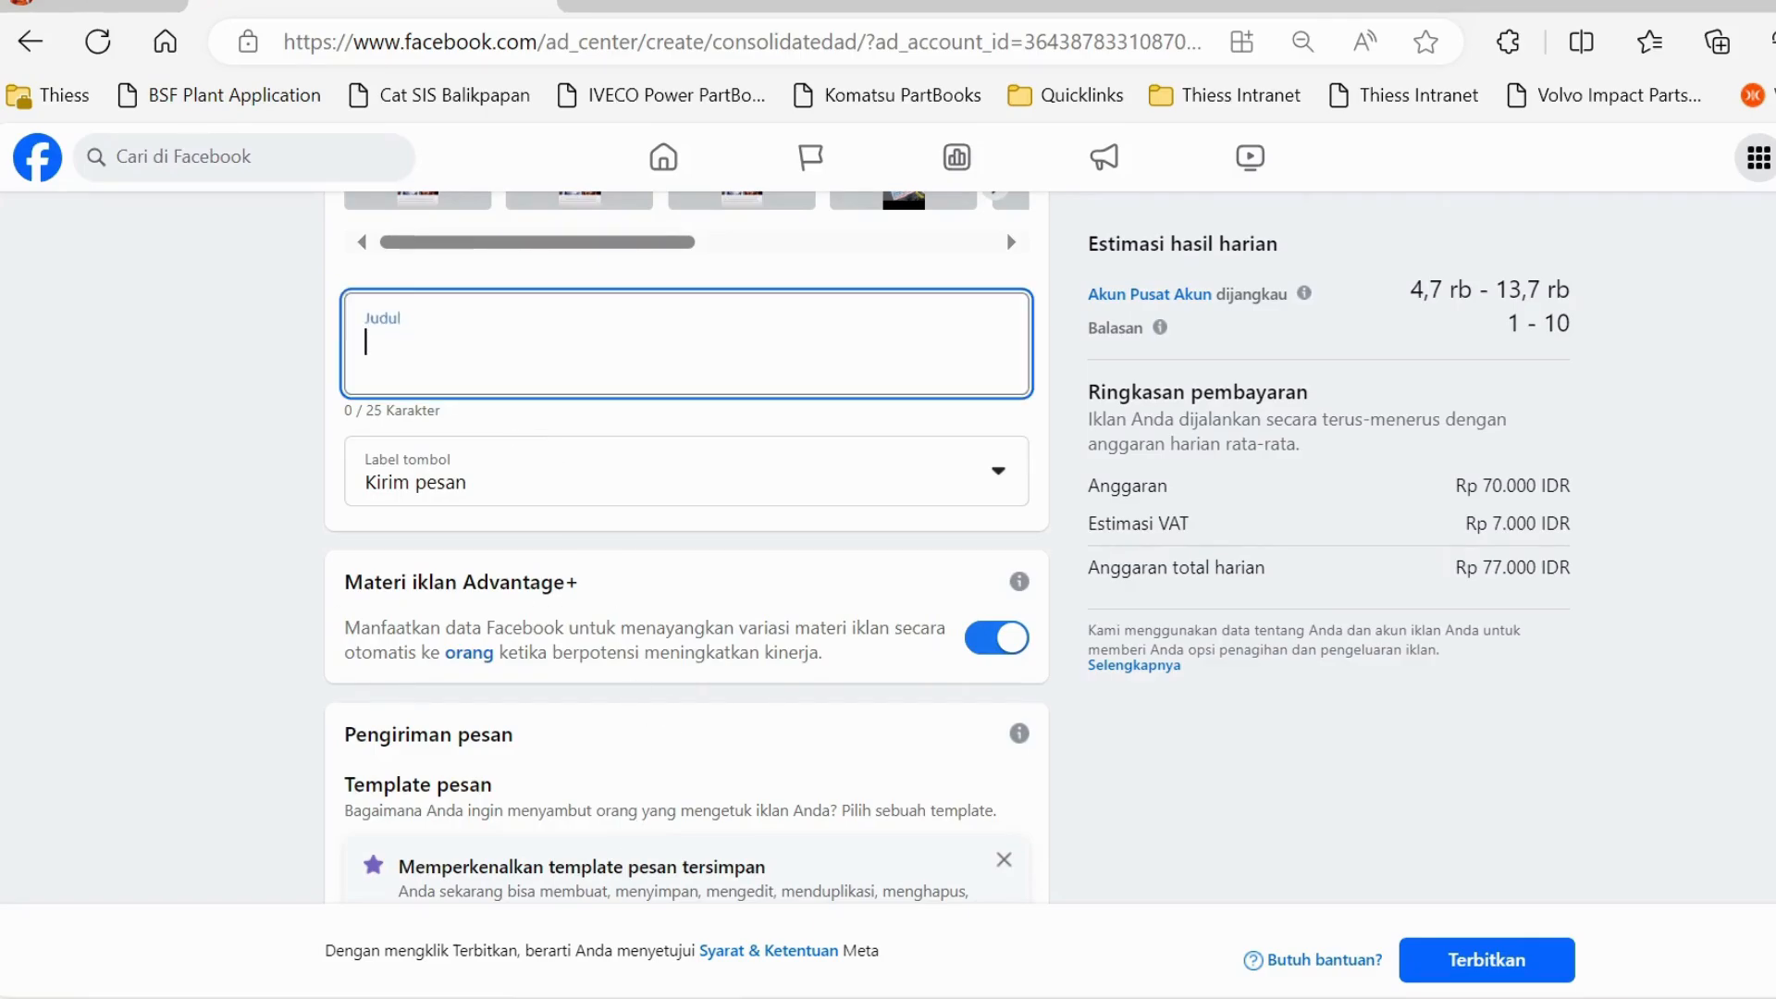
type("BMD DIPO pemimpin muda en")
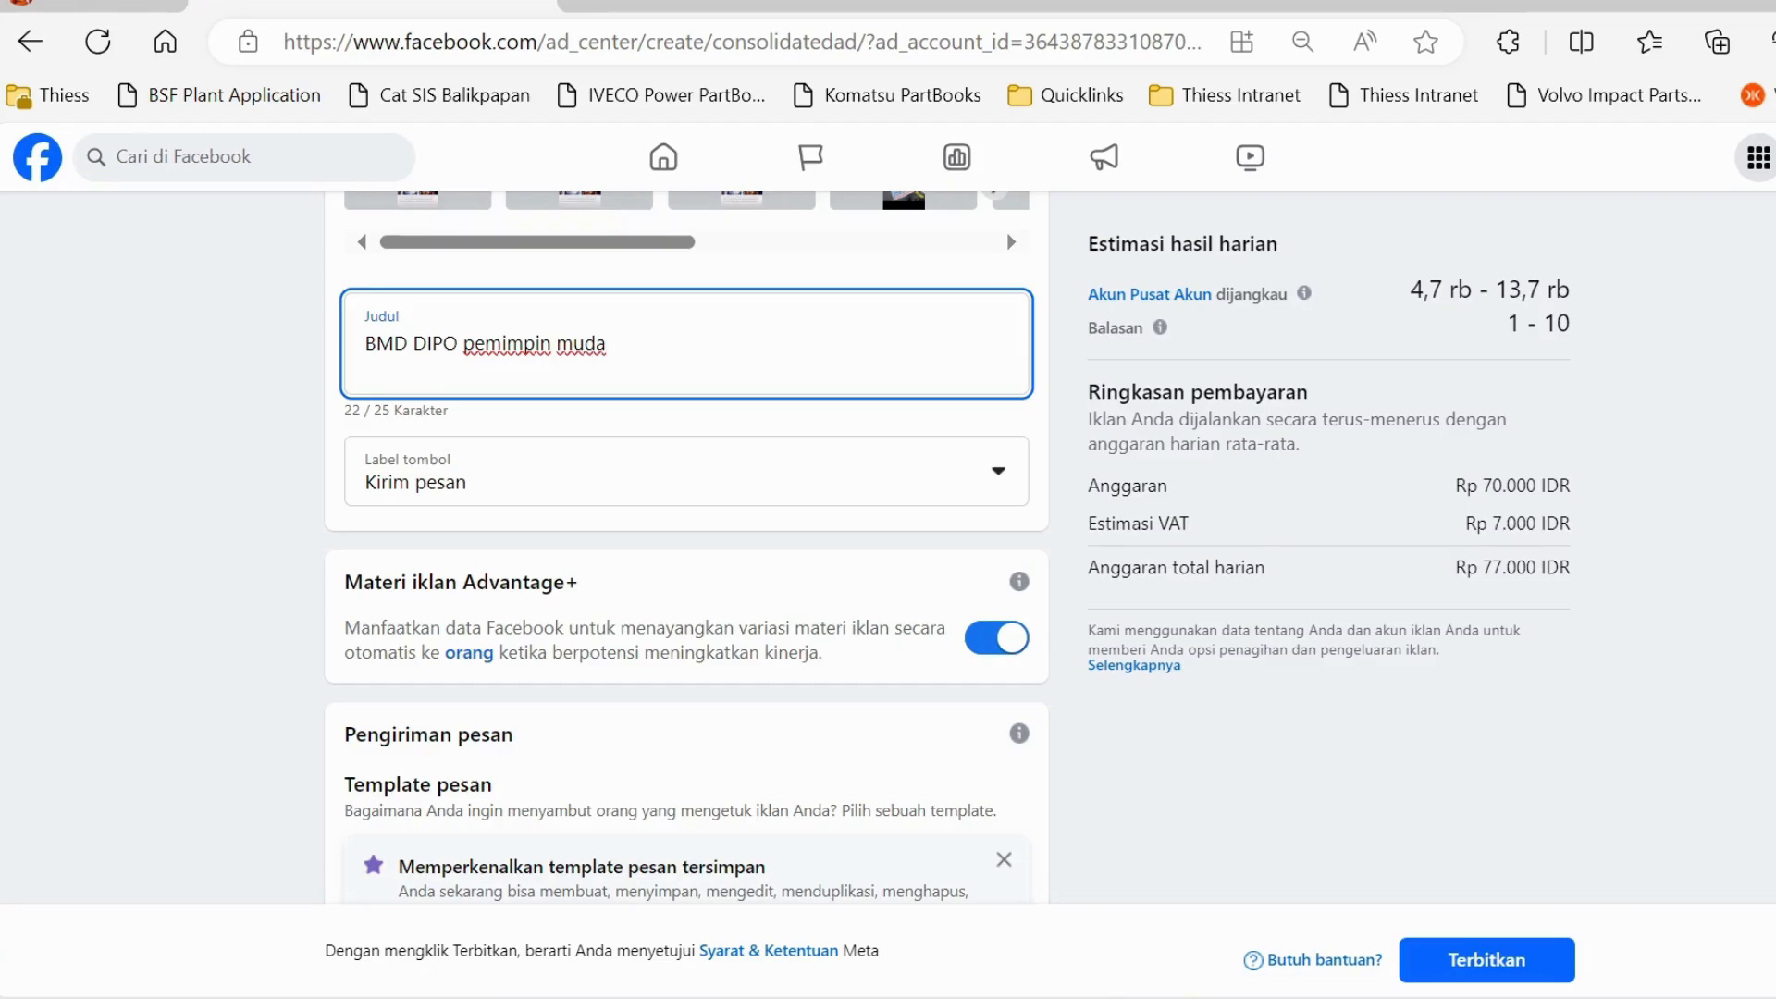
Step: Enable the special ad category Isu Sosial, Pemilu, atau Politik and declare that the ad's media is digitally created or modified
scroll(686, 551, "down", 4)
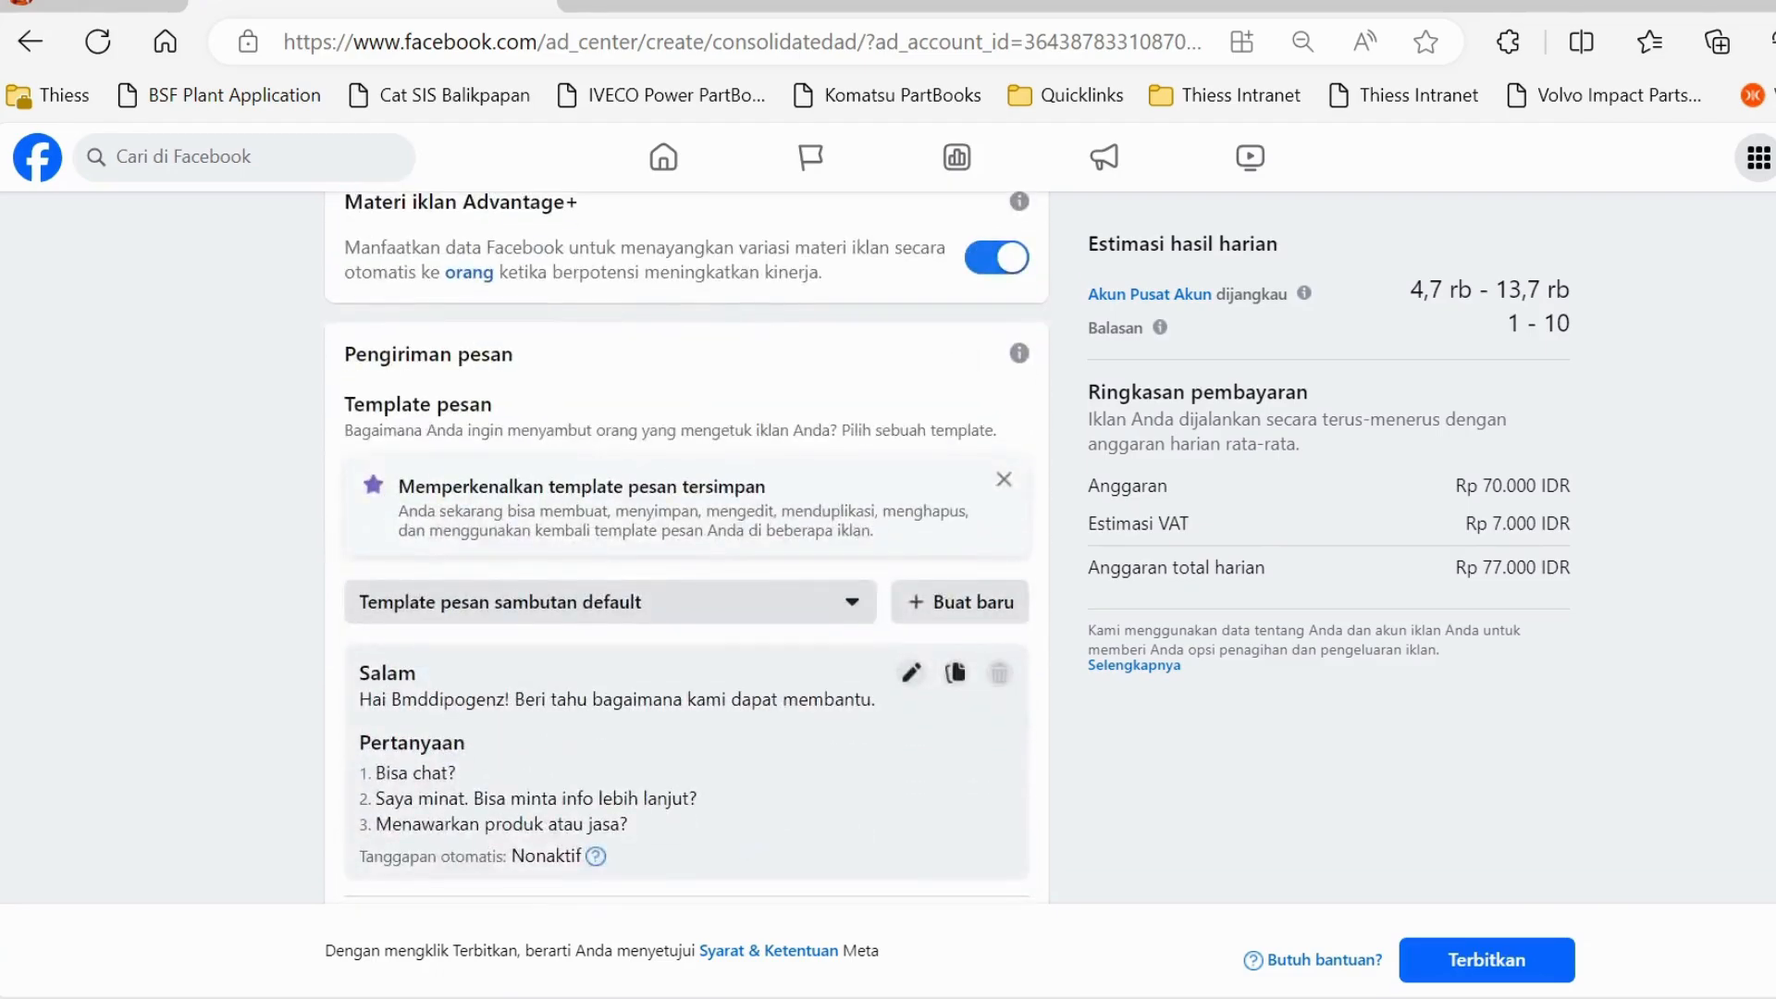
scroll(686, 551, "down", 7)
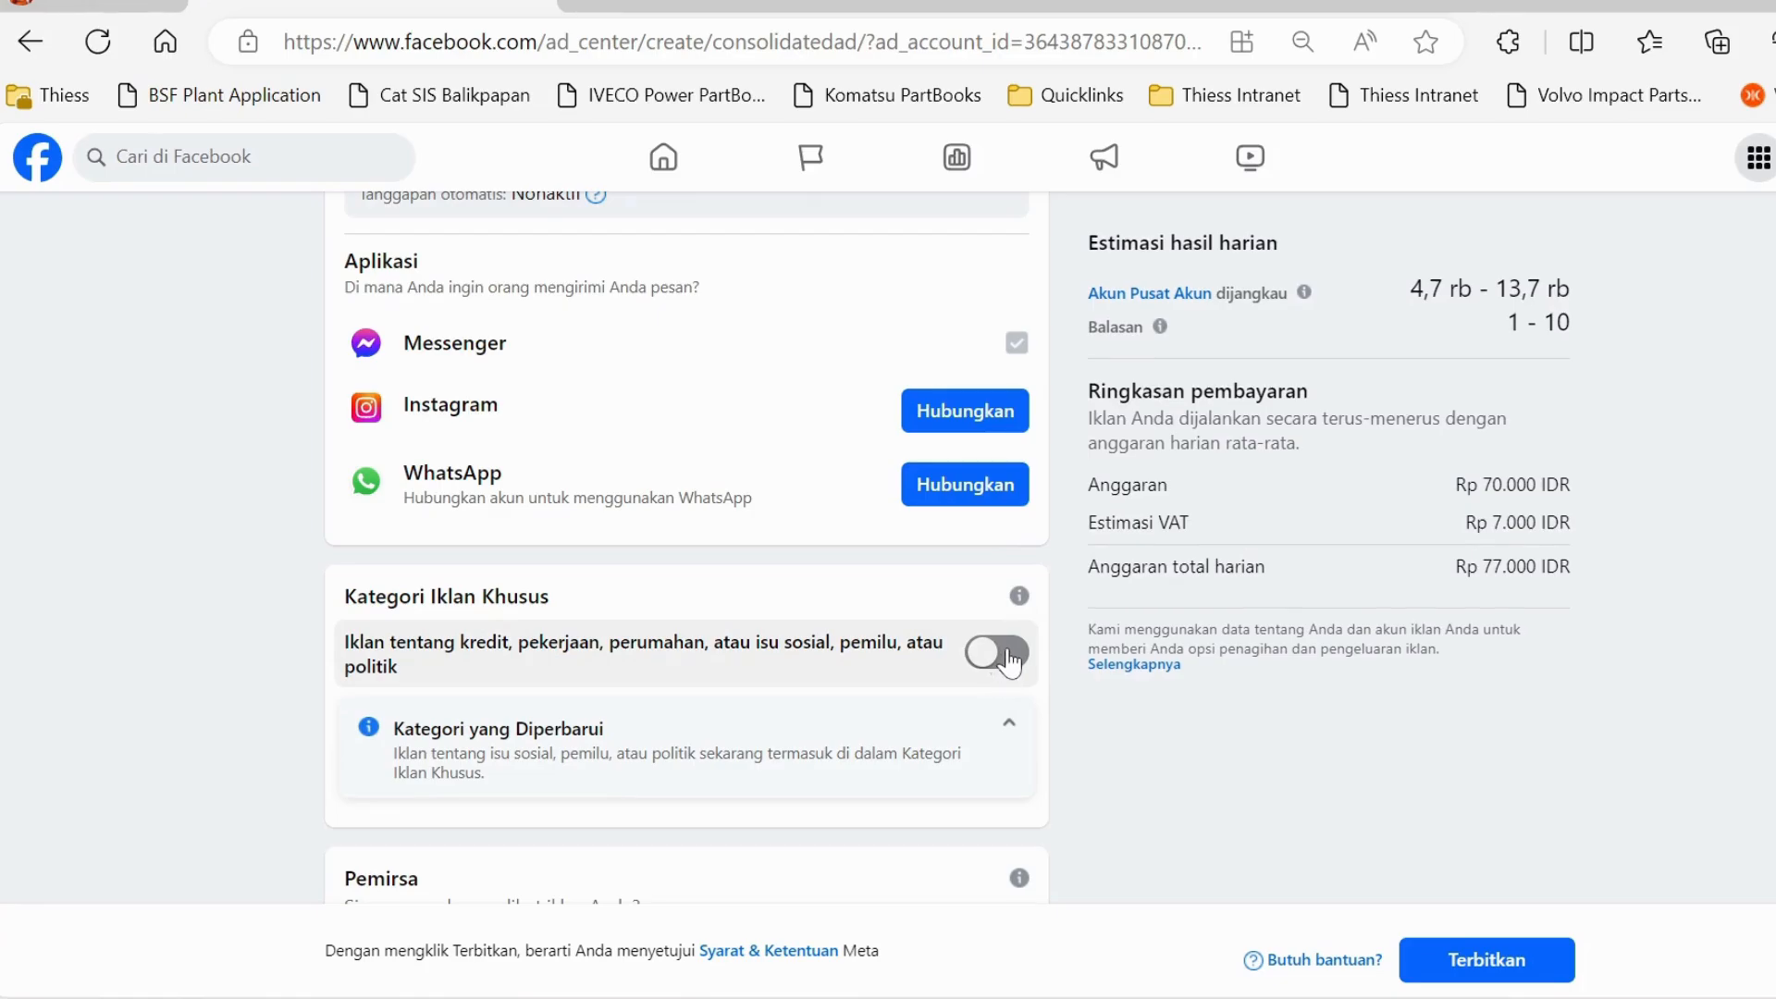
left_click(1011, 659)
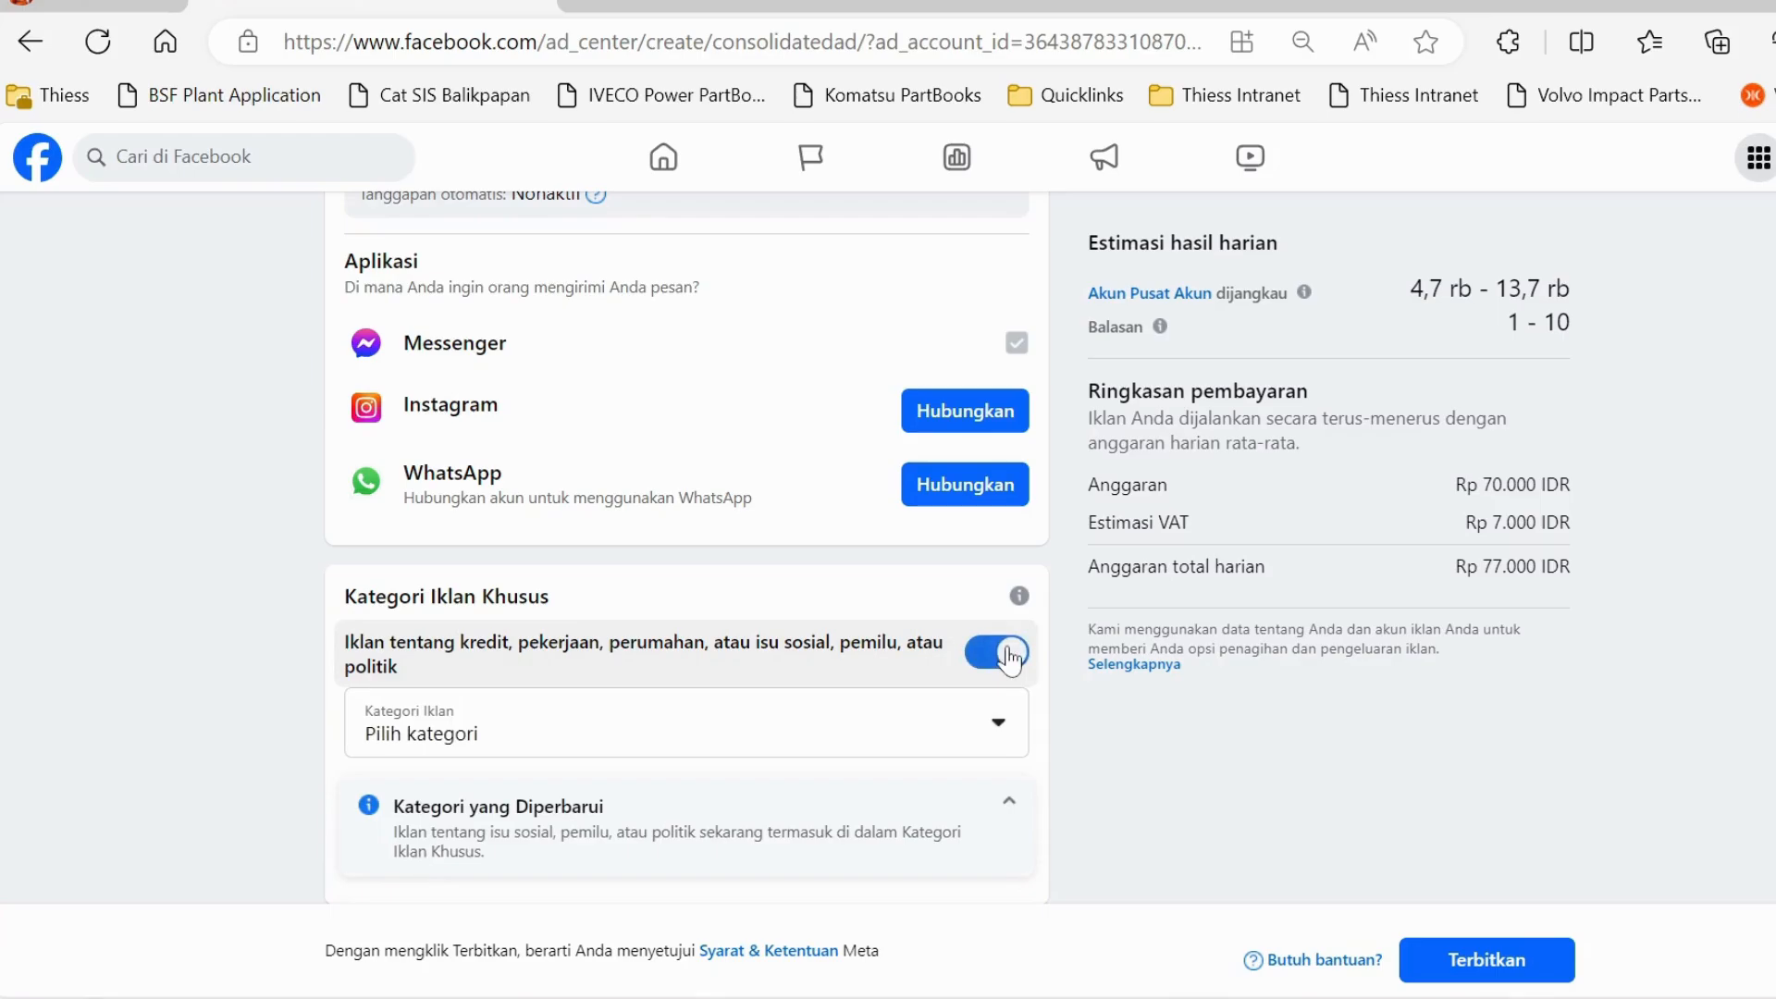
left_click(999, 730)
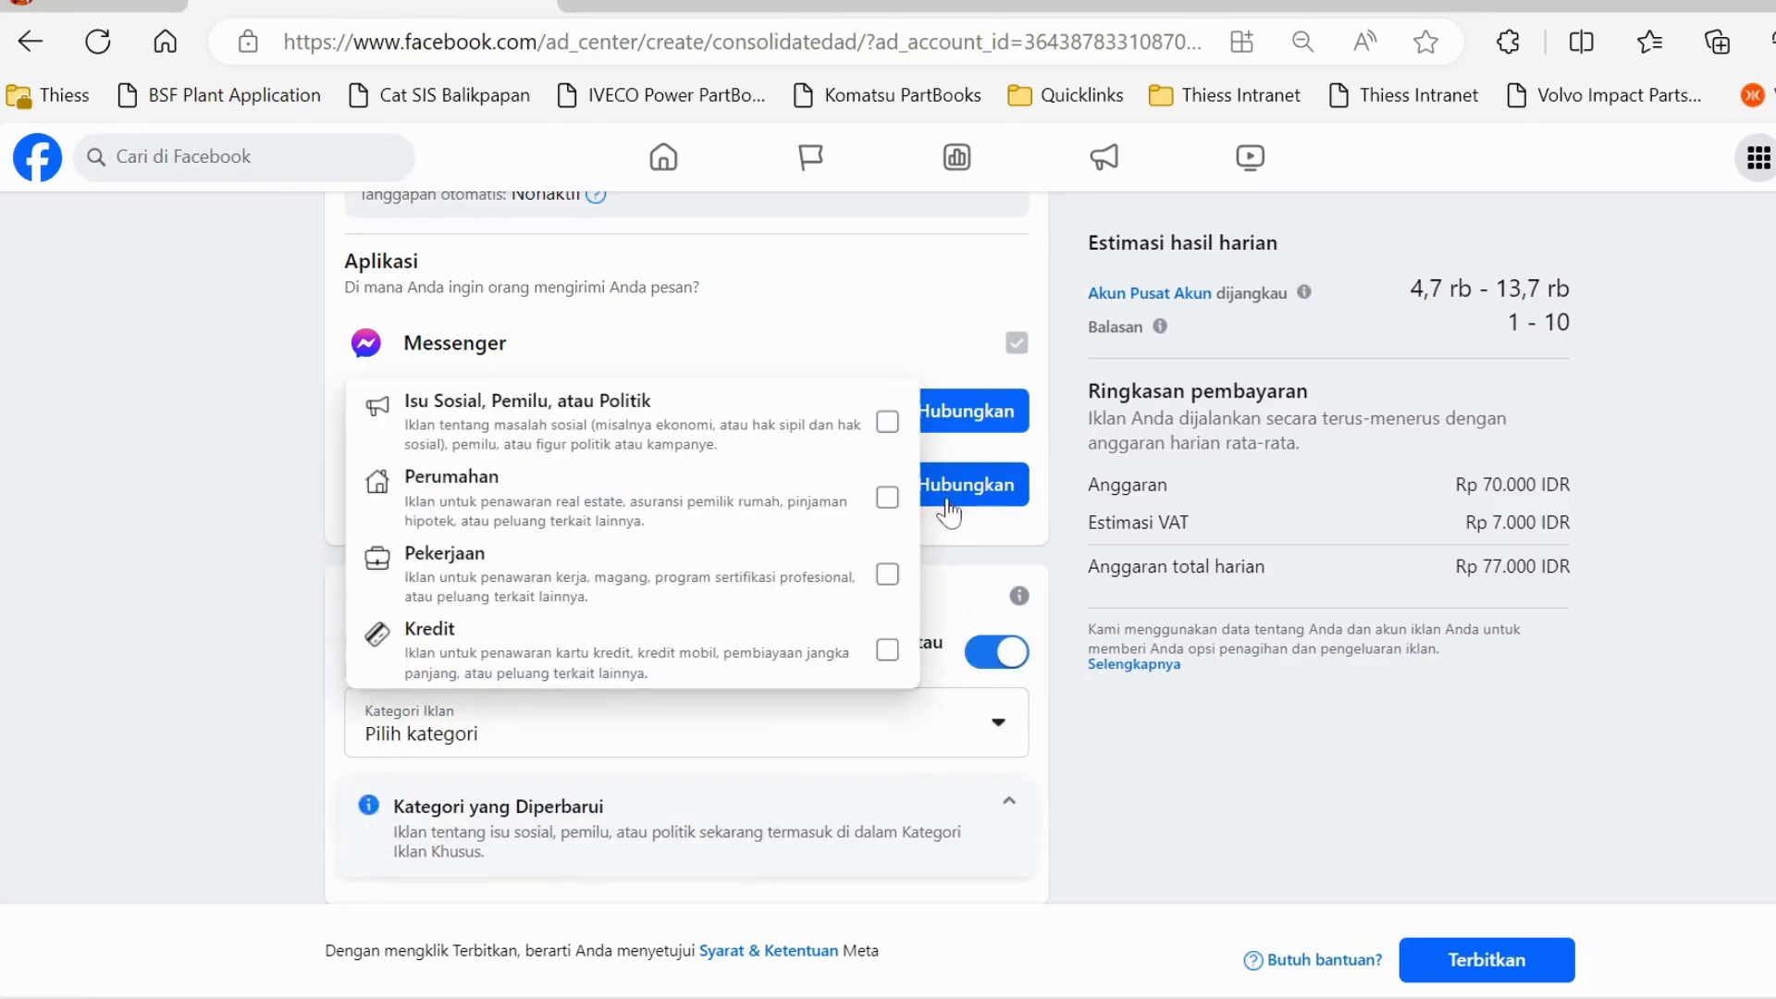
left_click(893, 429)
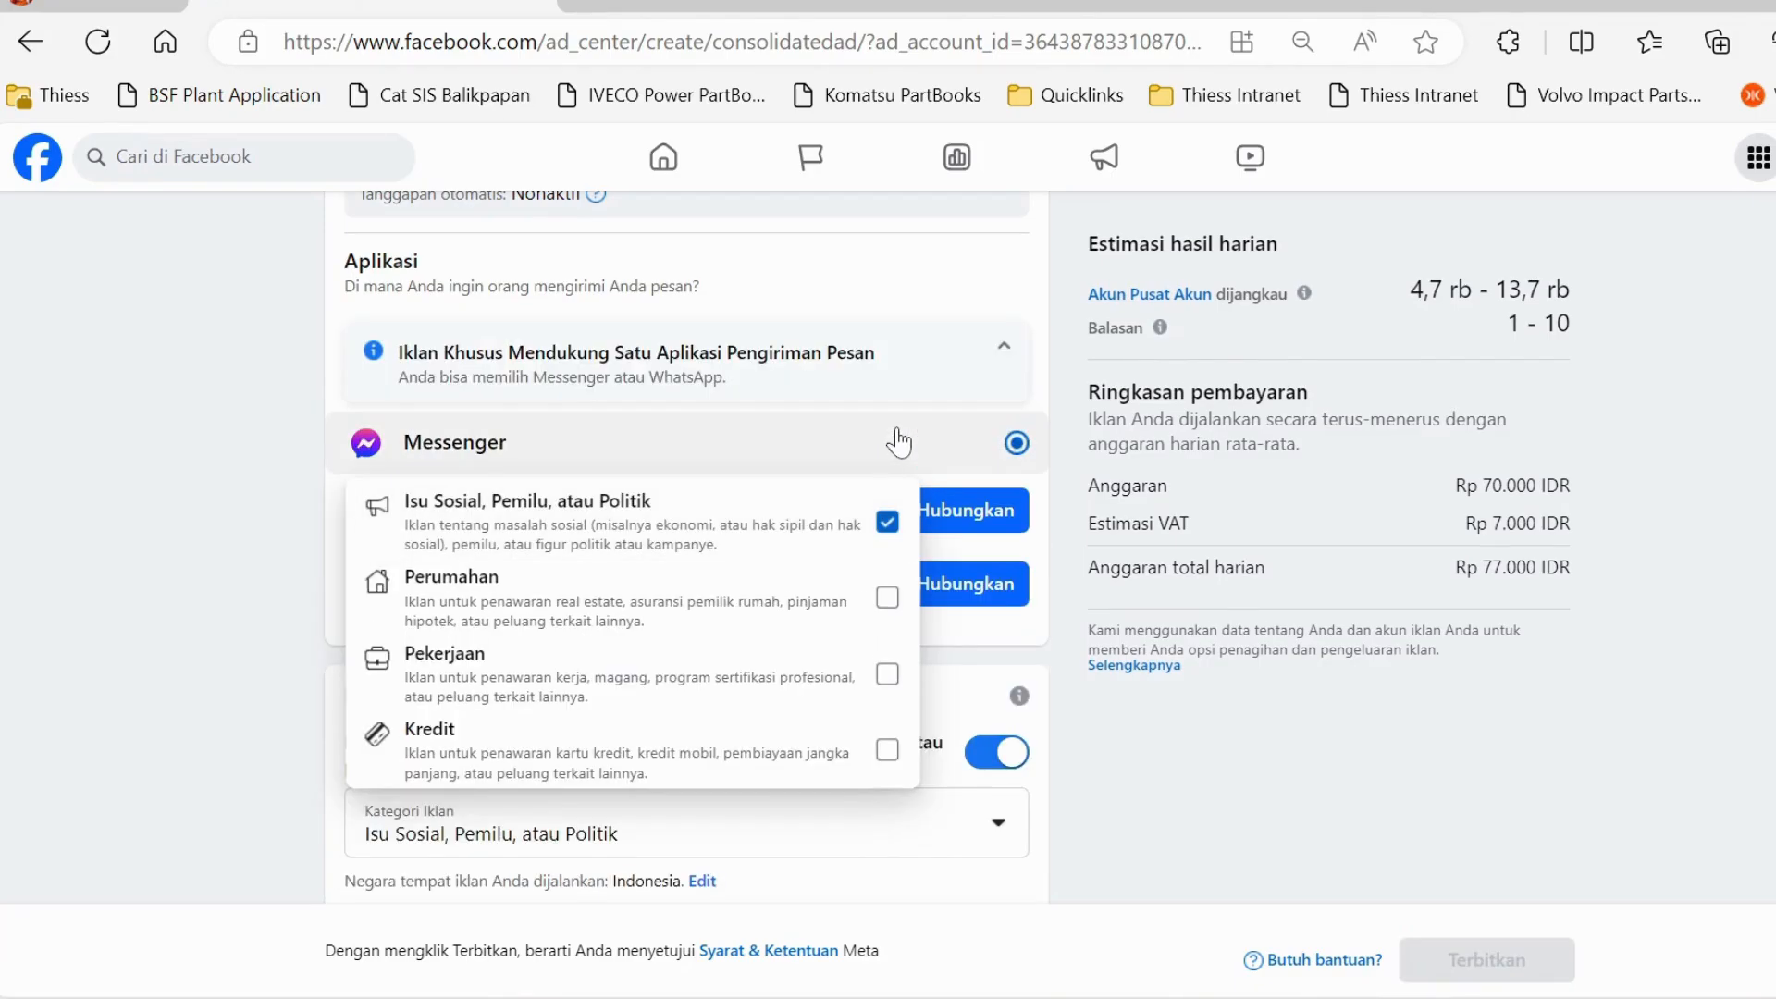
scroll(1489, 615, "down", 6)
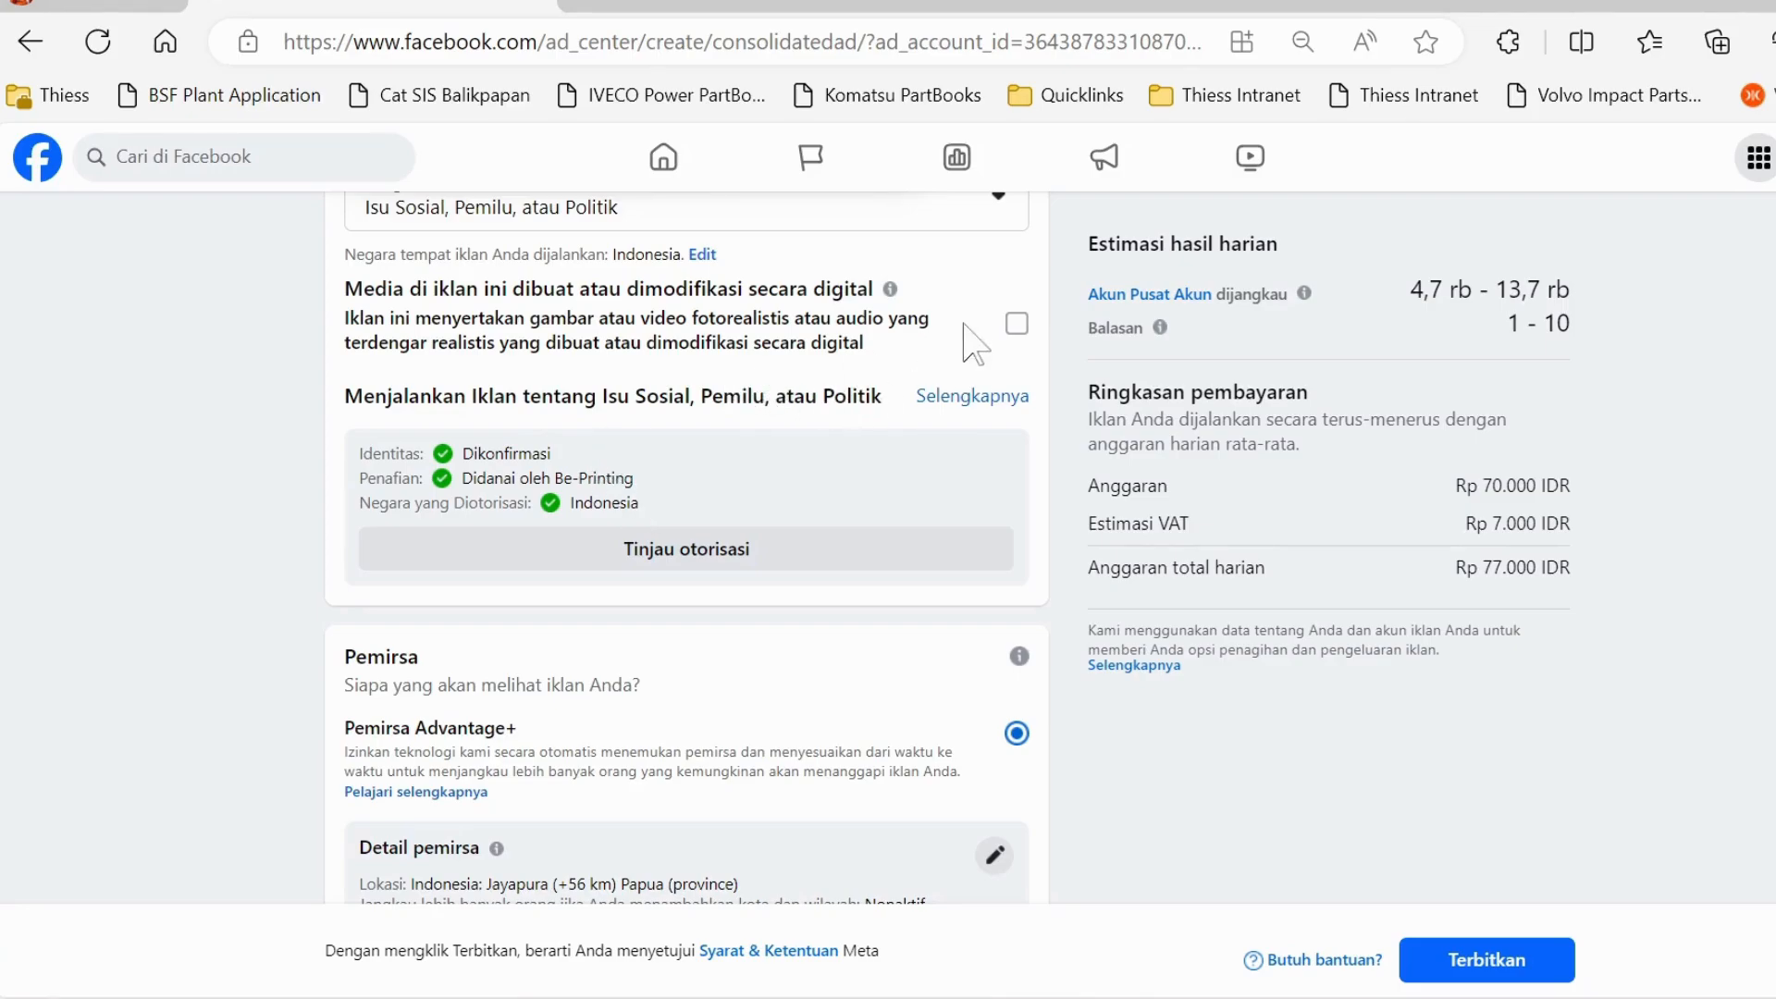
left_click(1017, 326)
Step: Edit the Advantage+ audience details and set the maximum age to 60
scroll(761, 519, "down", 1)
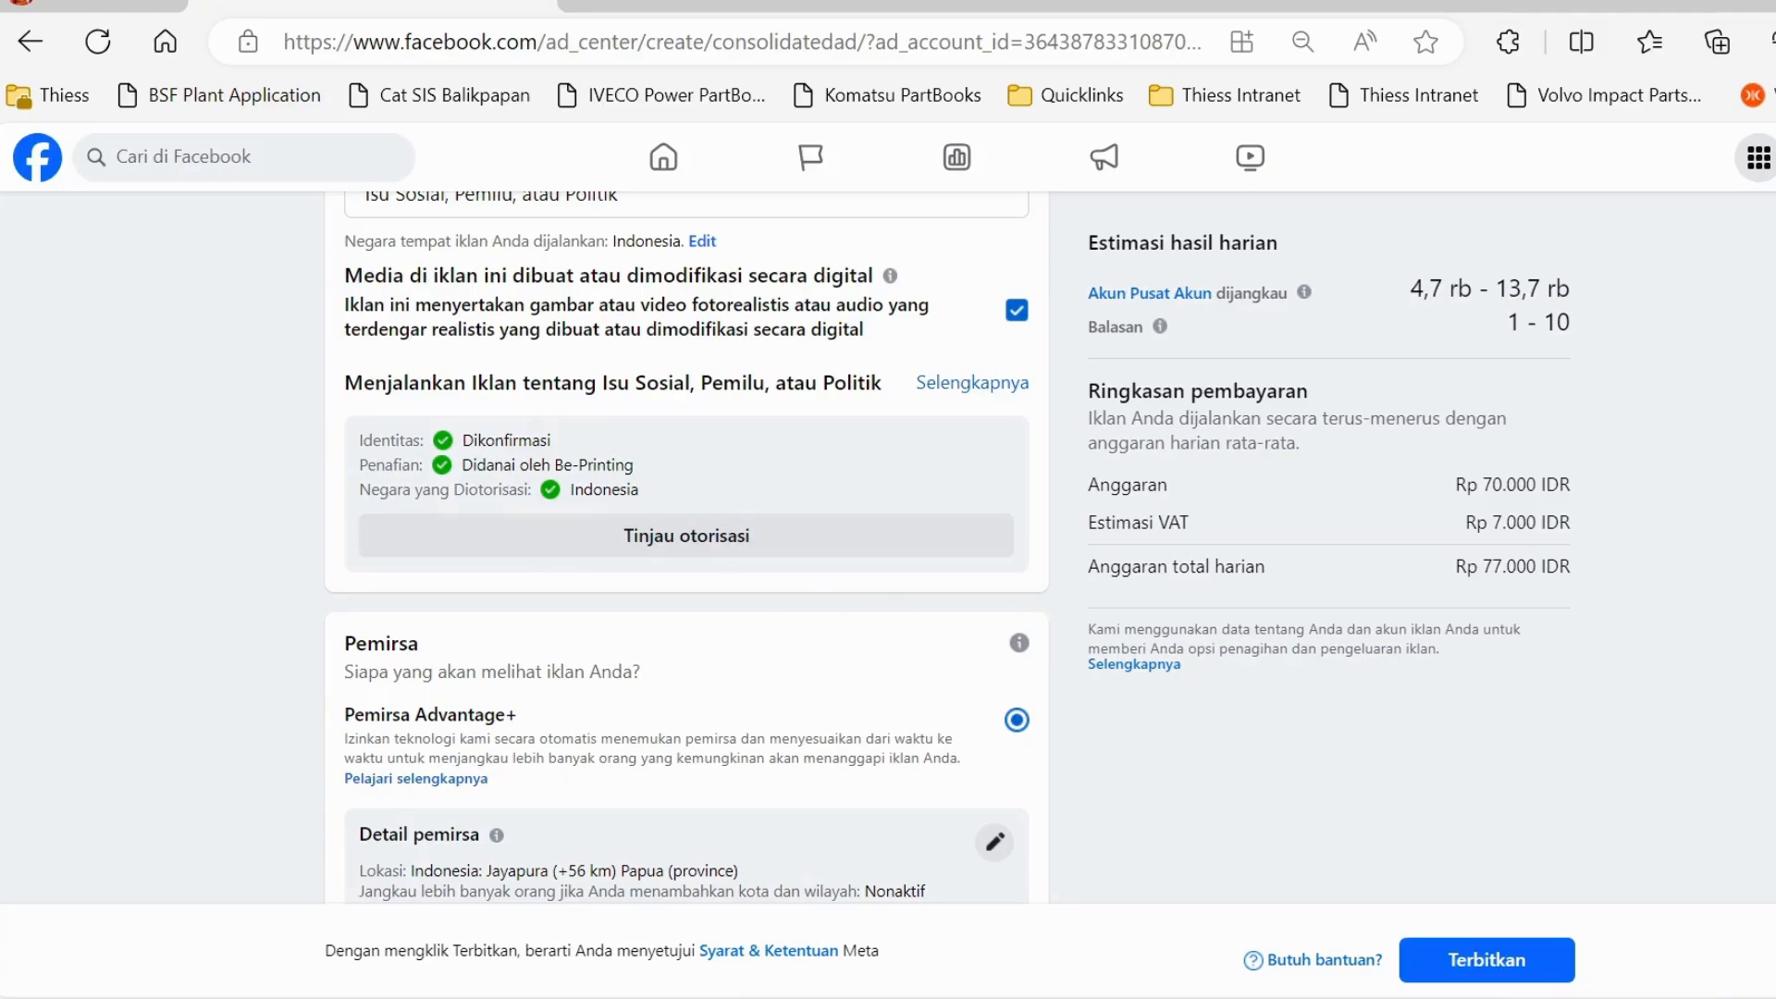
scroll(687, 547, "down", 4)
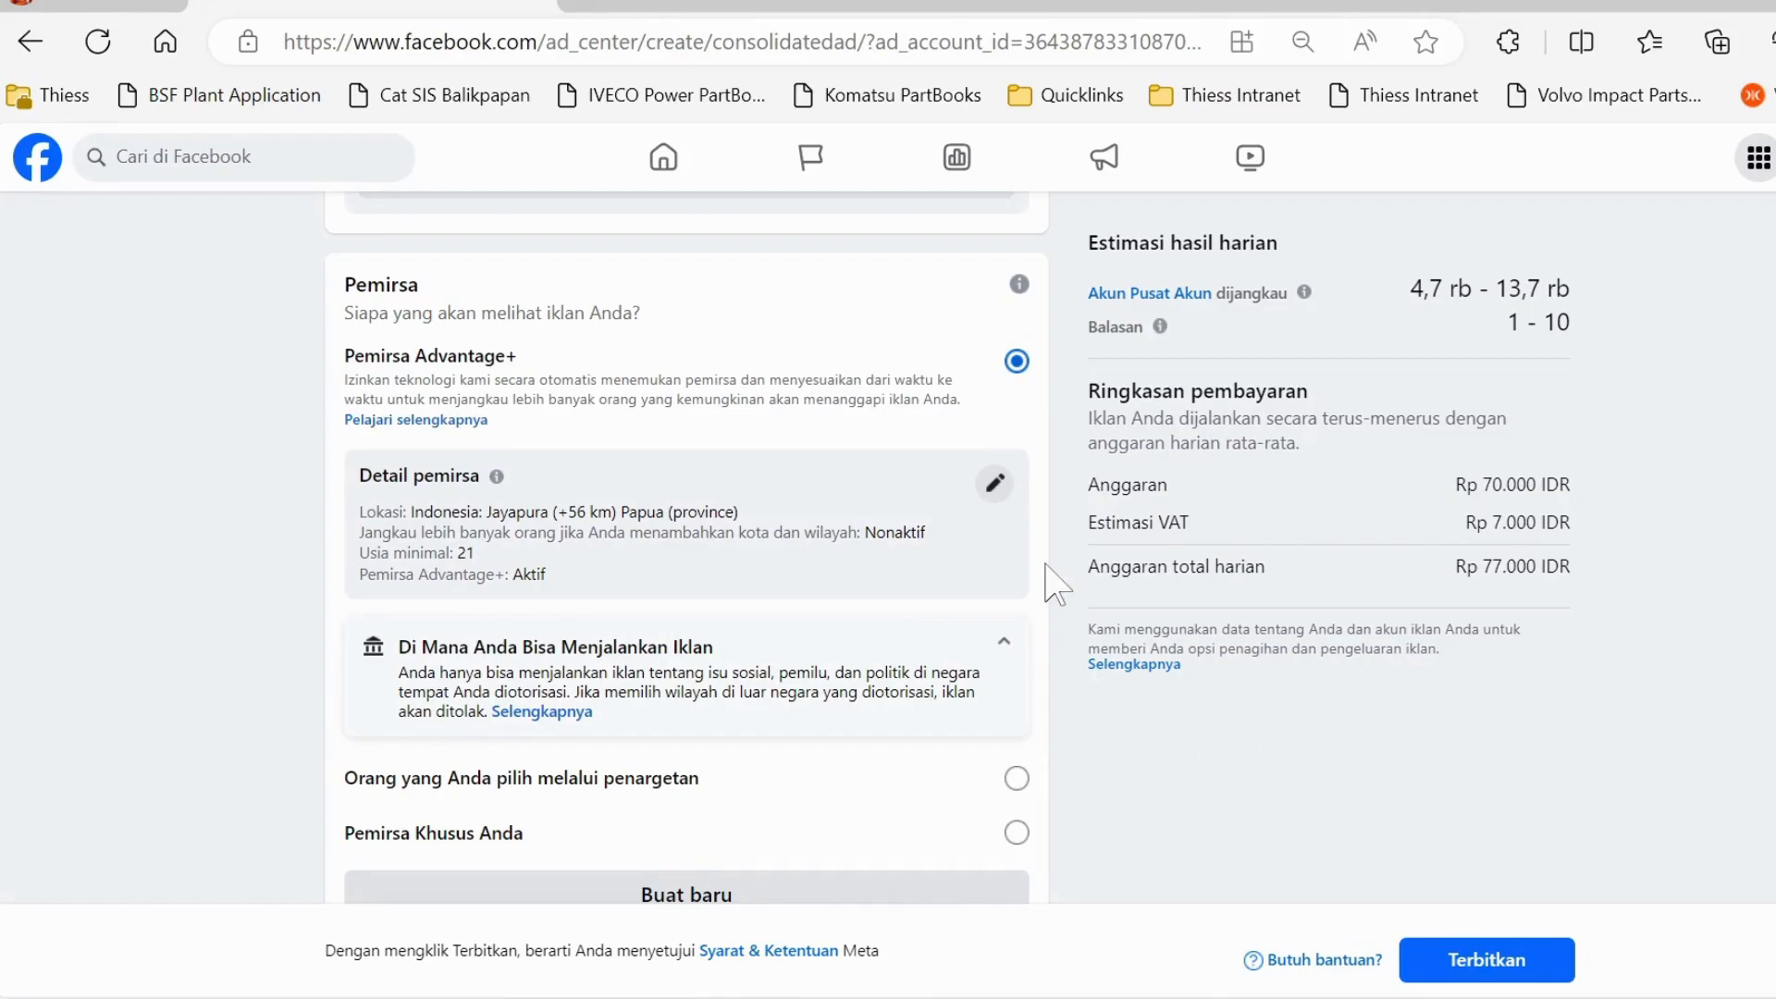
left_click(995, 483)
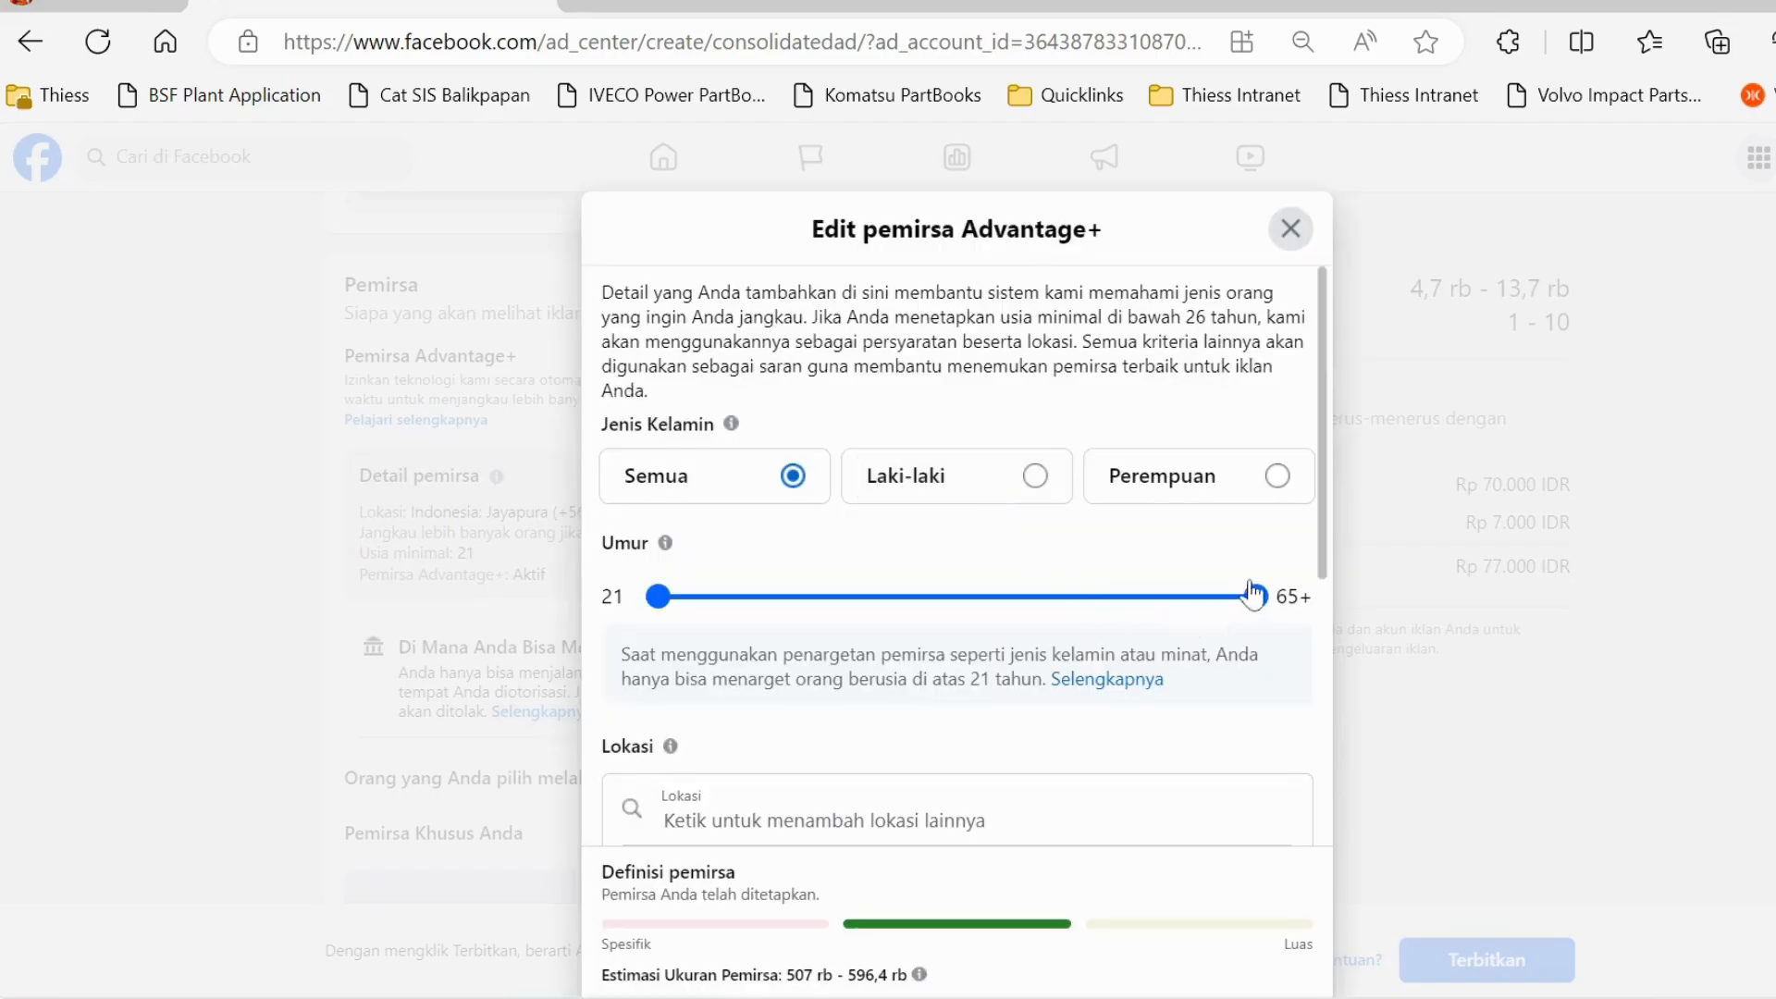
left_click_drag(1318, 532, 1202, 553)
left_click(1254, 550)
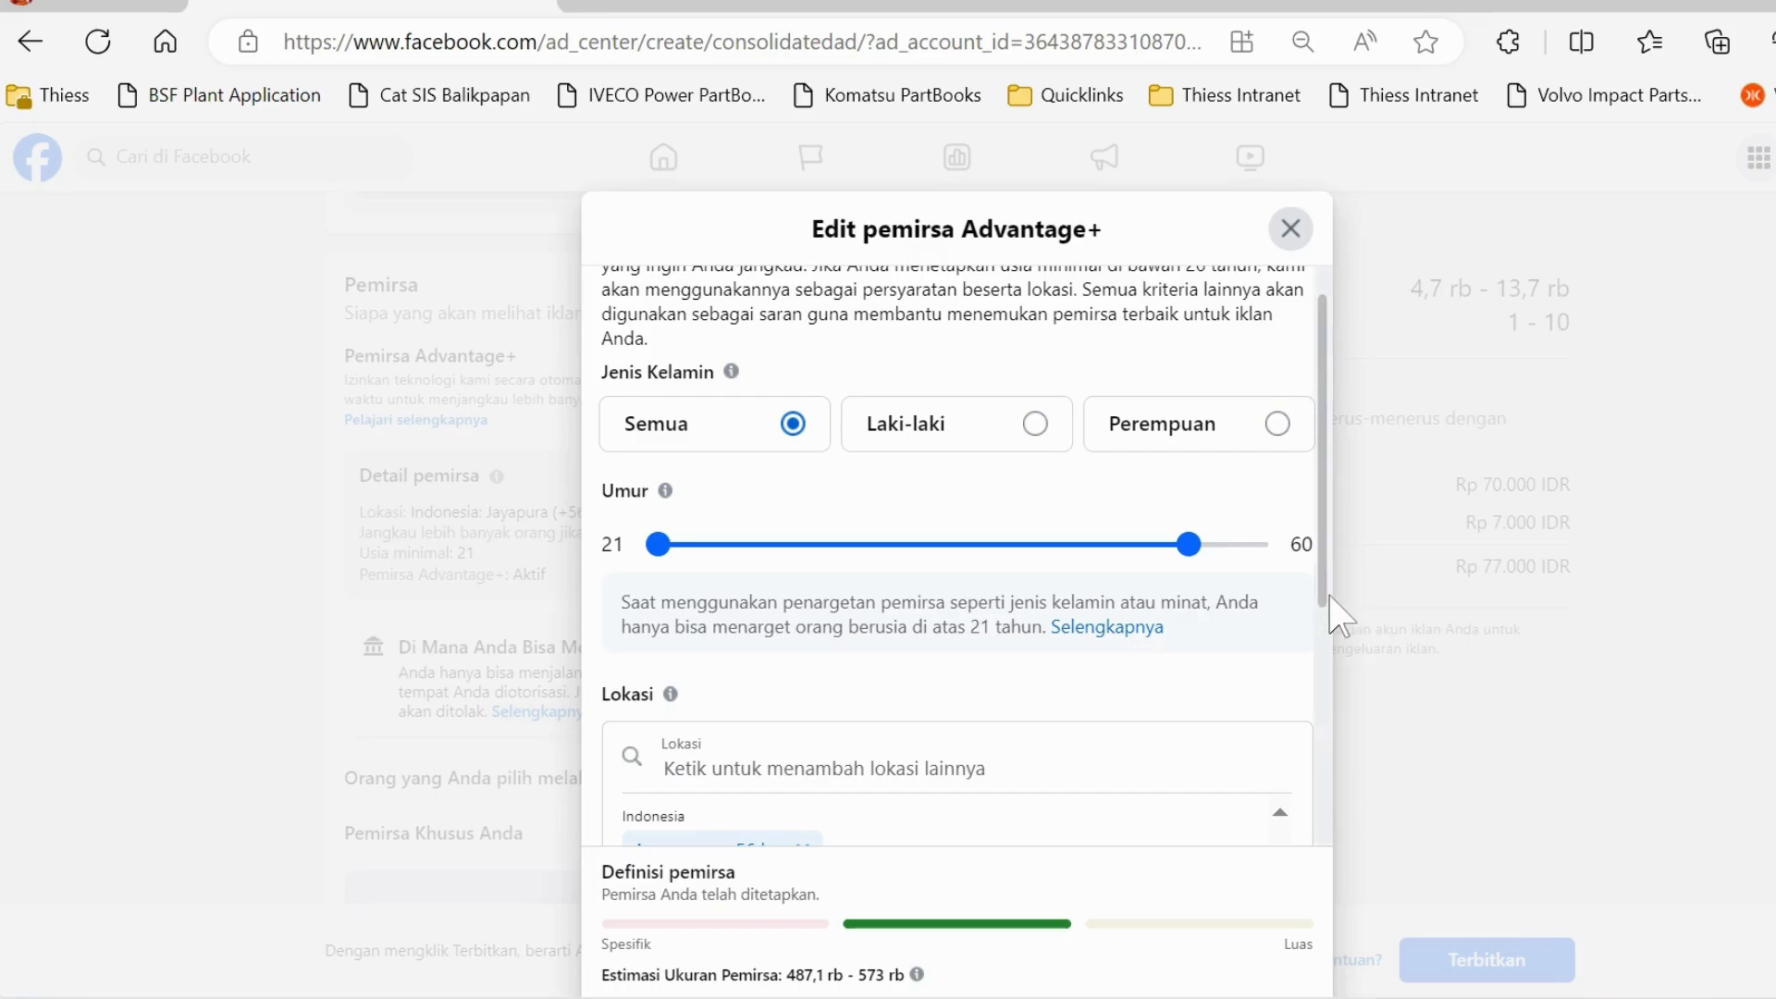
Step: Search Google for "kode pos jayapura" in a separate browser tab
left_click_drag(1330, 596, 1325, 760)
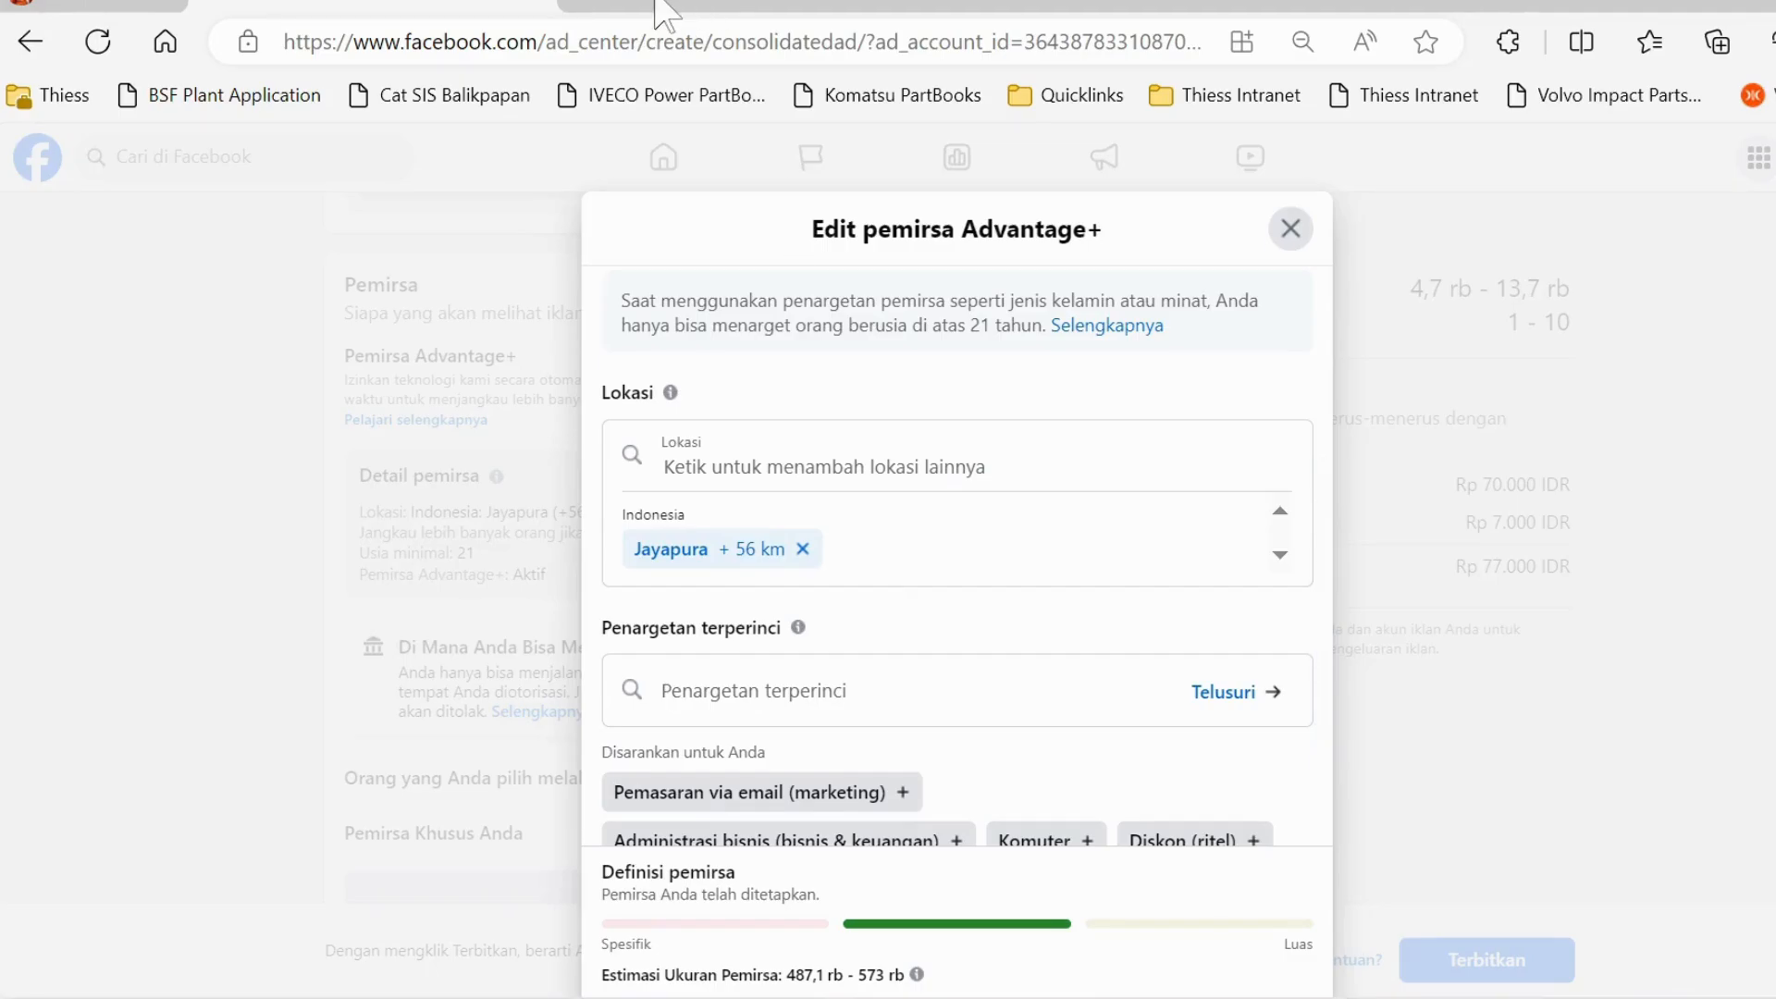
left_click(624, 3)
type("g")
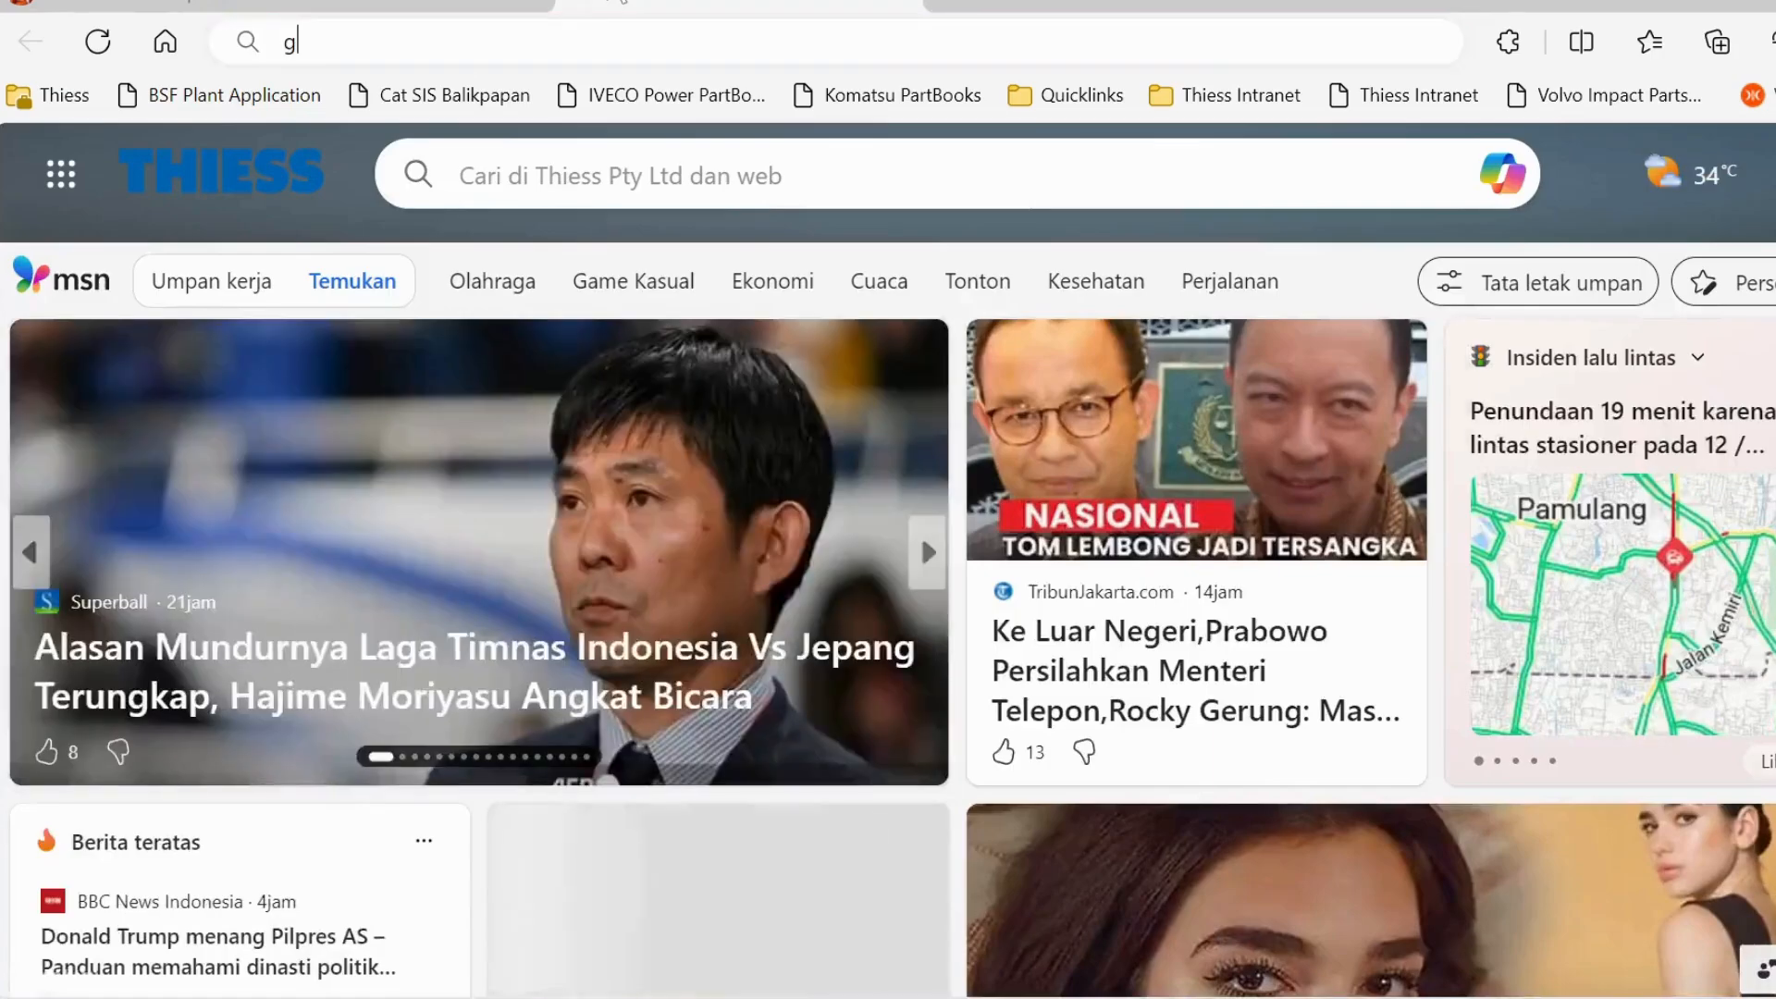
type("oogle")
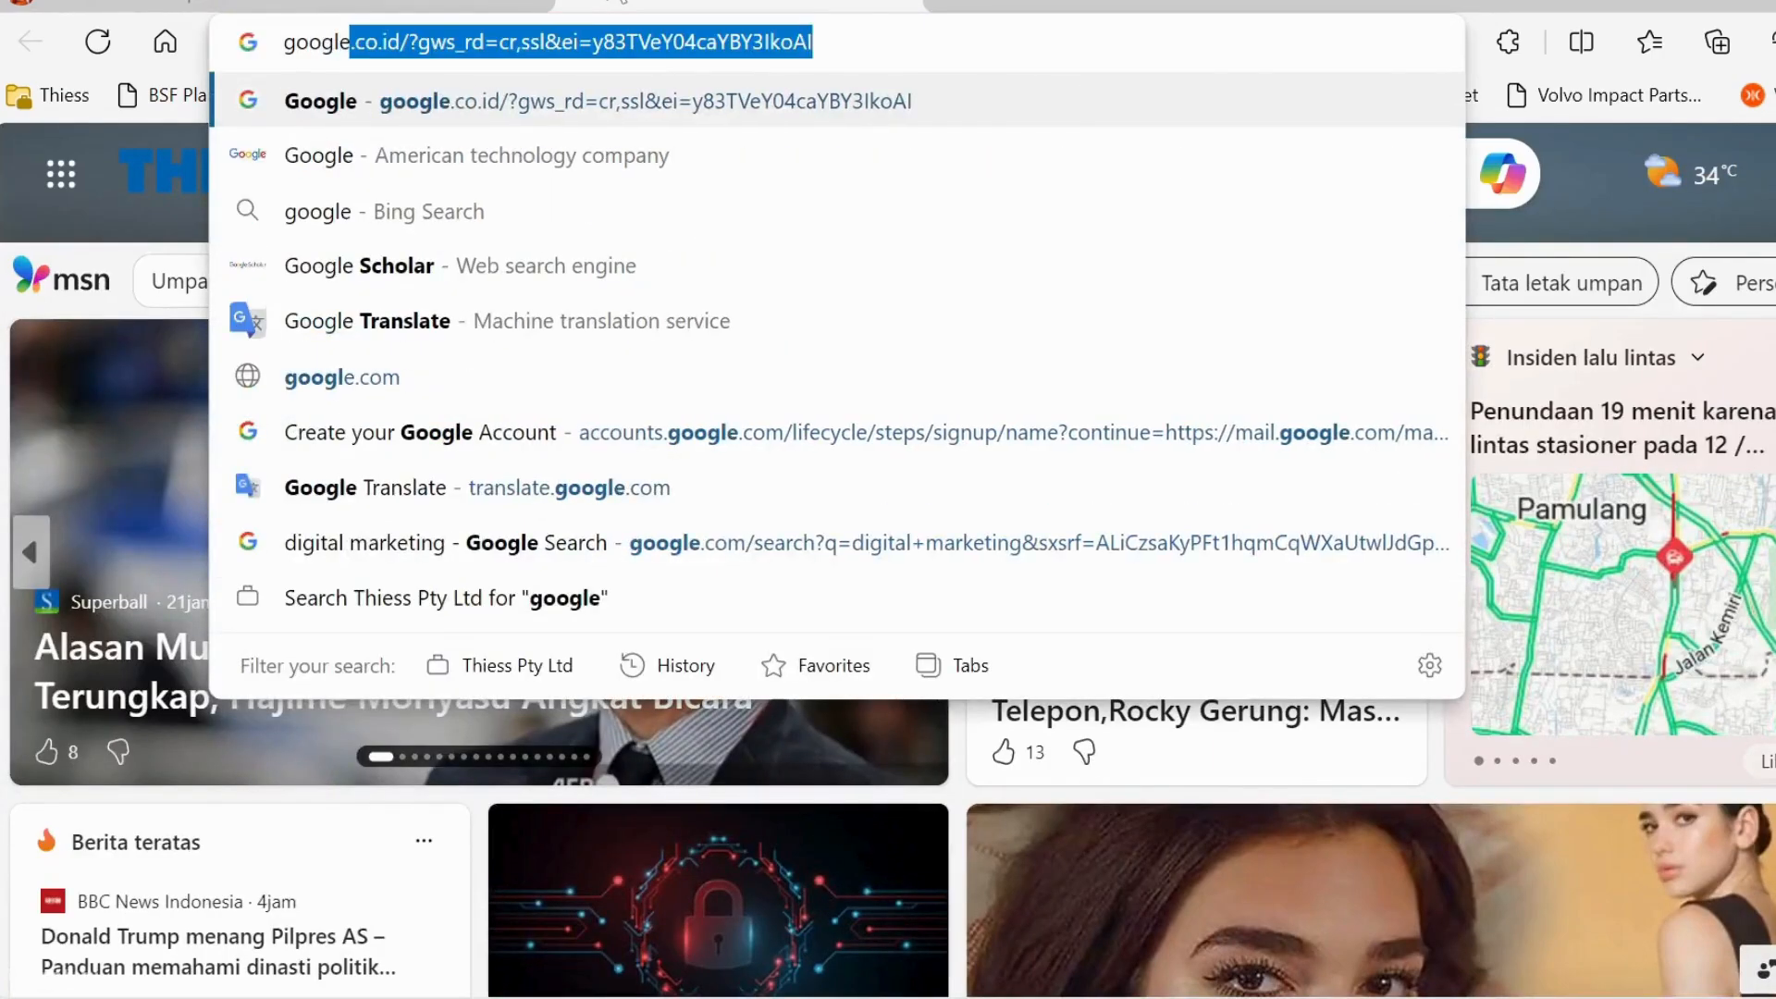
key("Return")
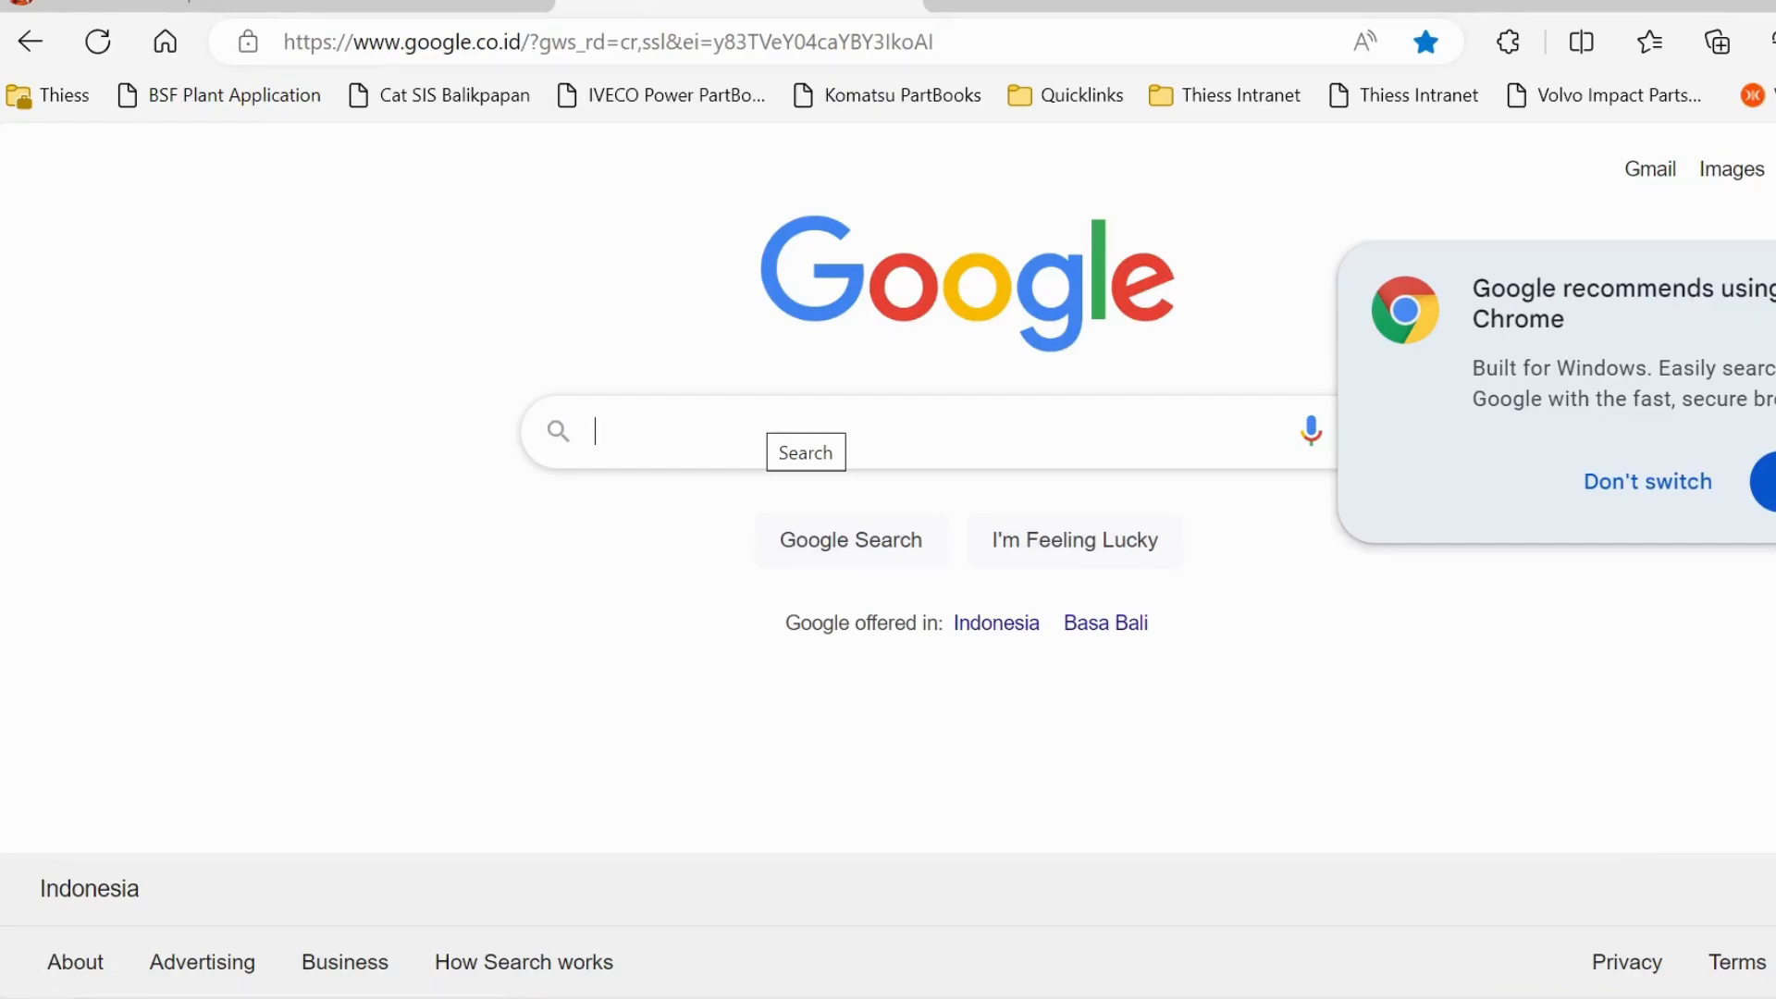
type("kode pos jay")
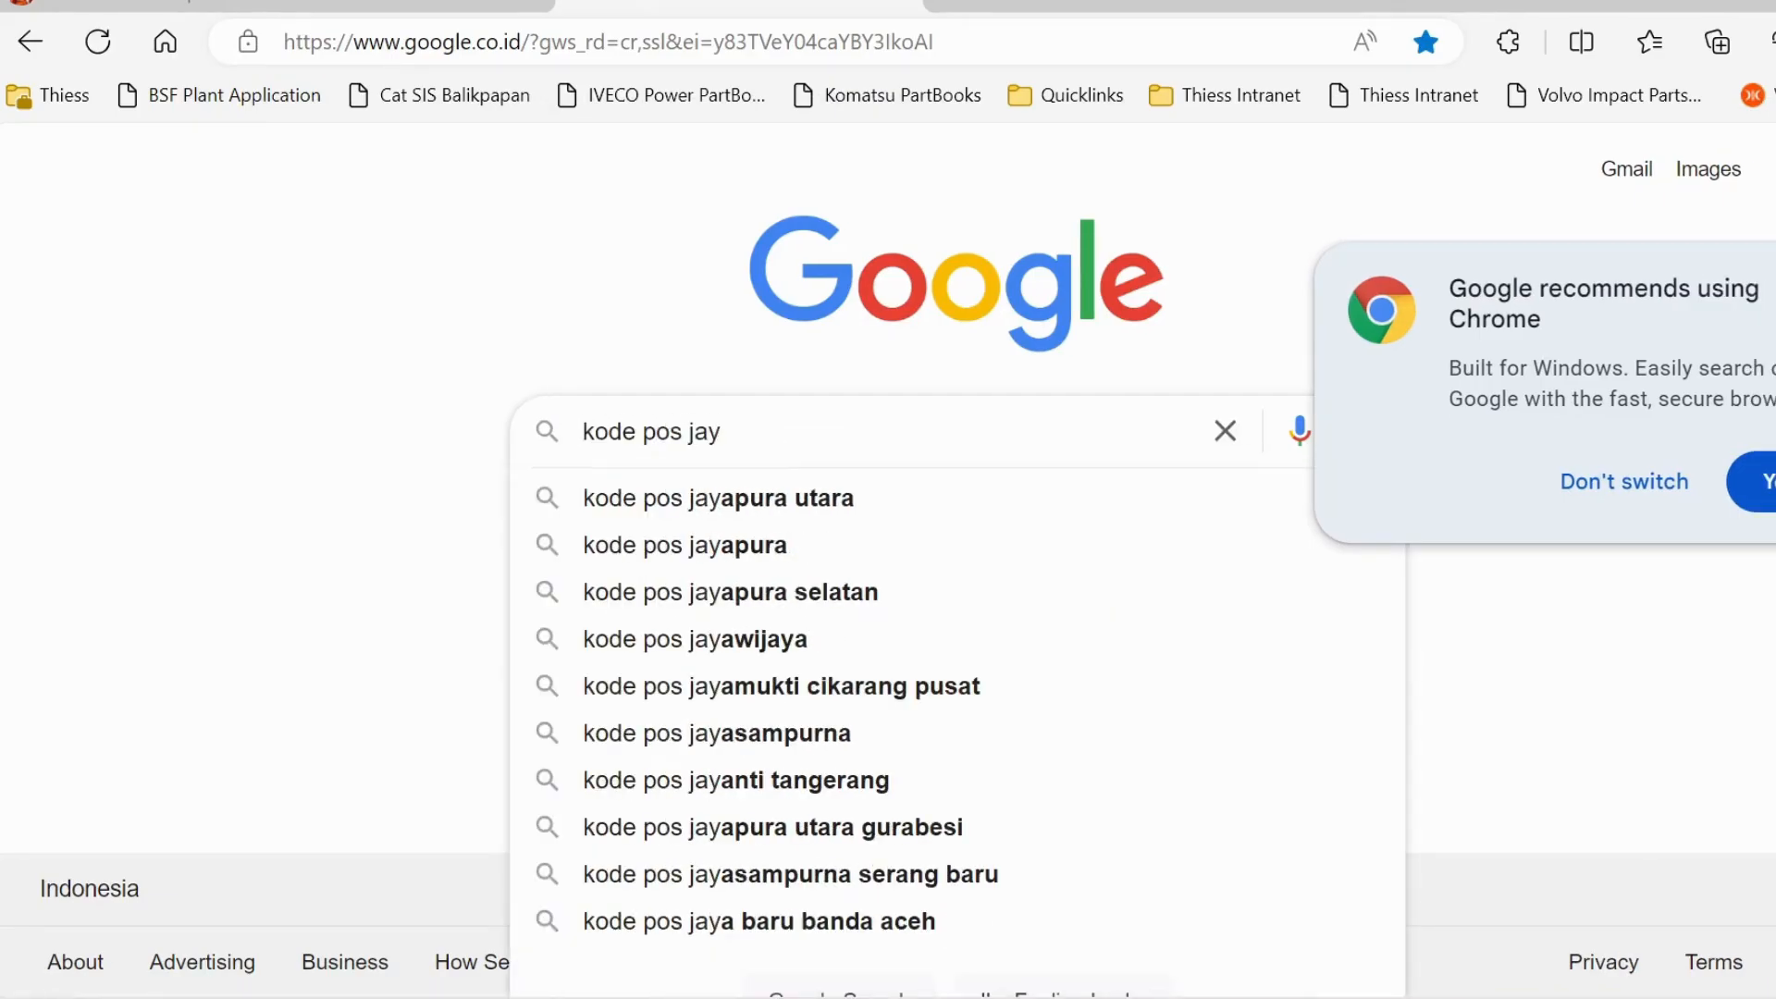
left_click(767, 545)
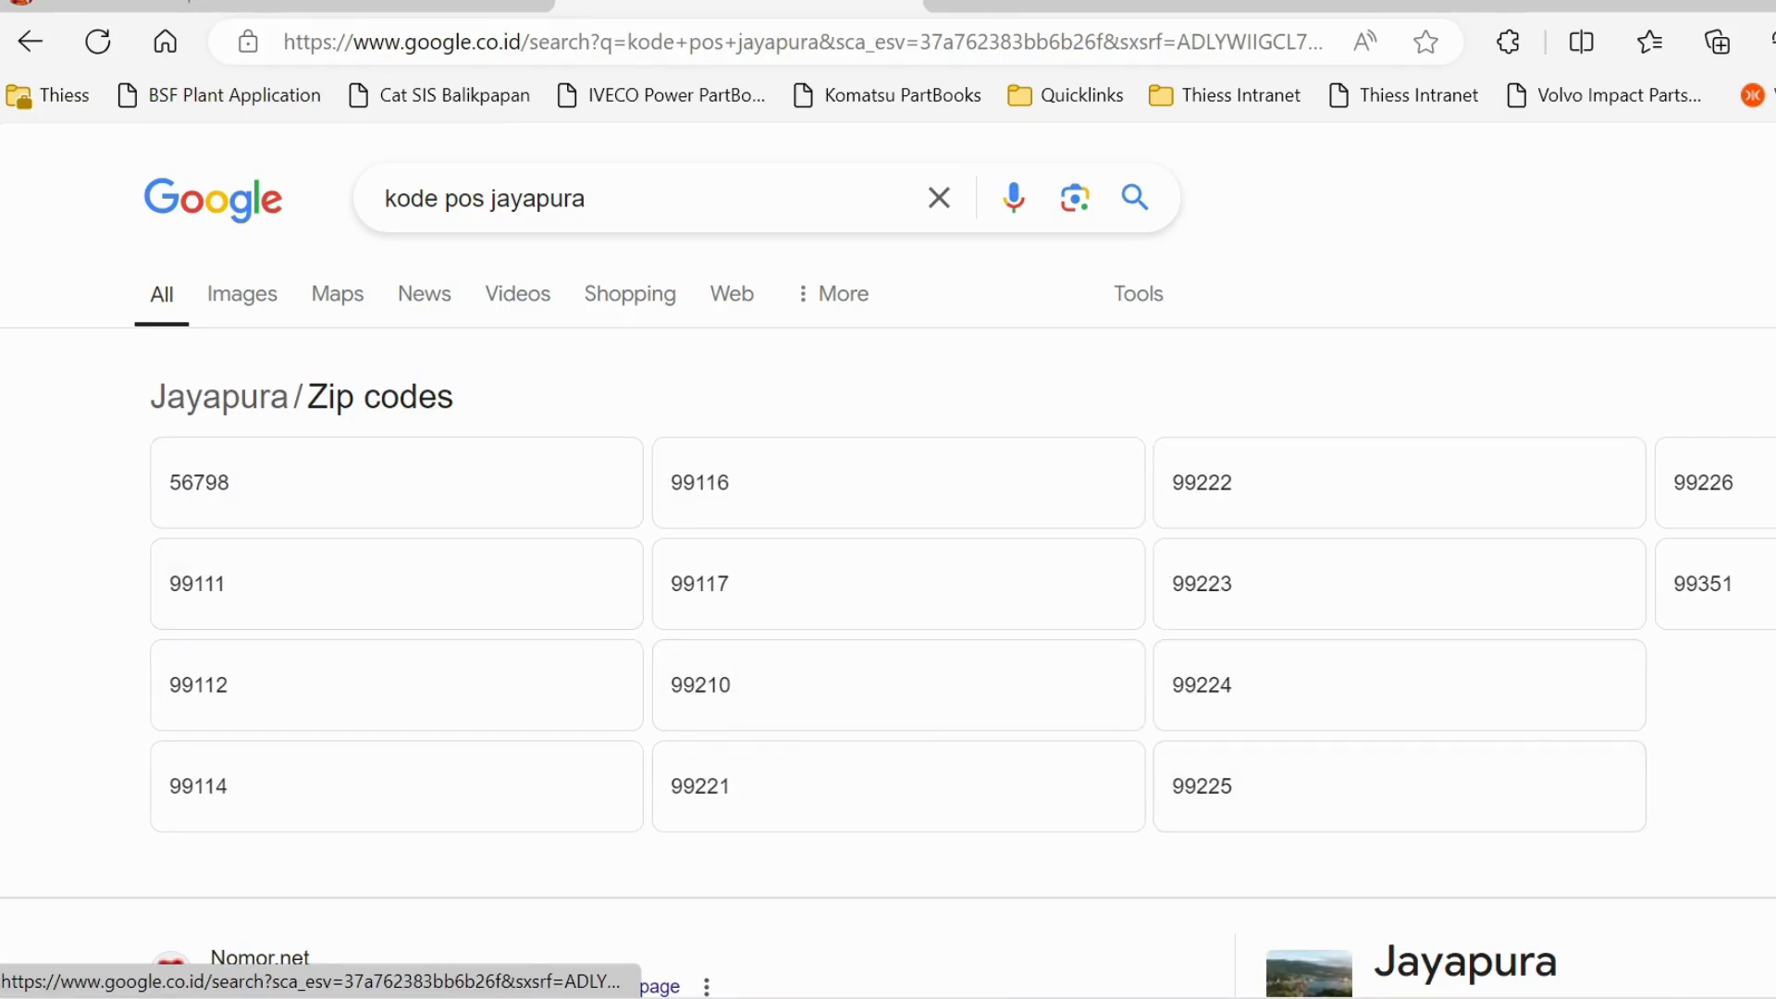
Step: Open the Nomor.net postal code list for Kota Jayapura and read through its codes by village
scroll(888, 555, "down", 4)
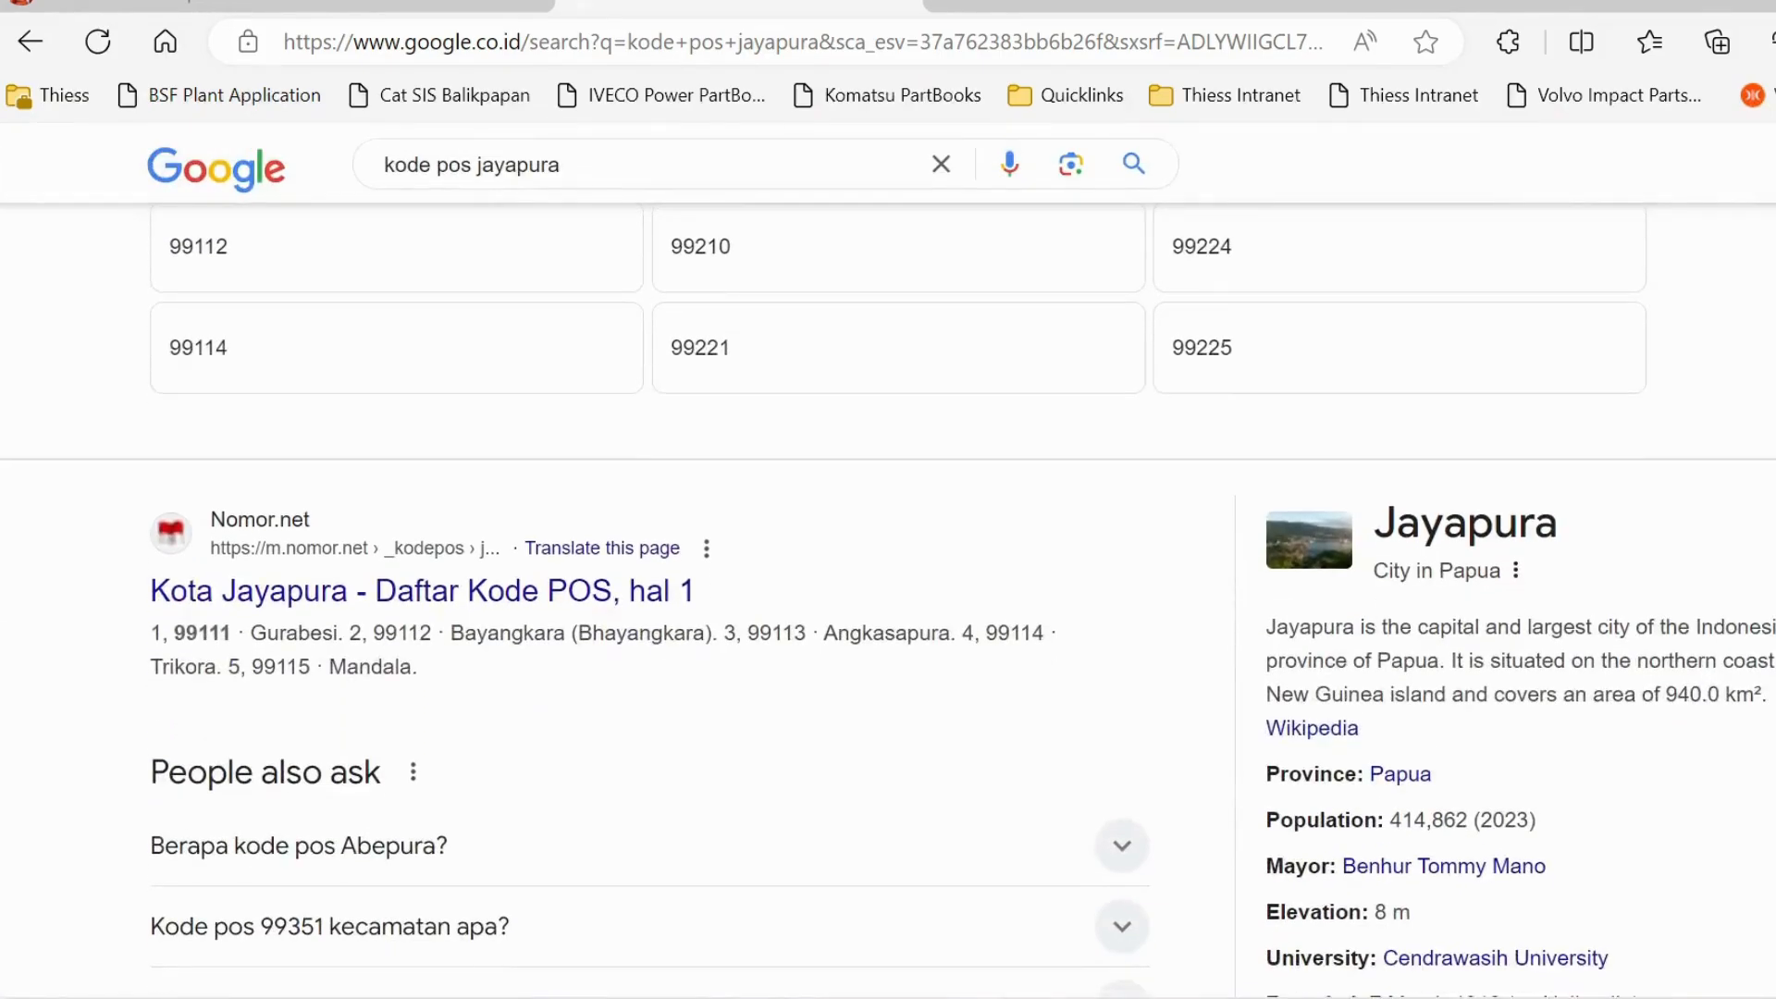
left_click(536, 600)
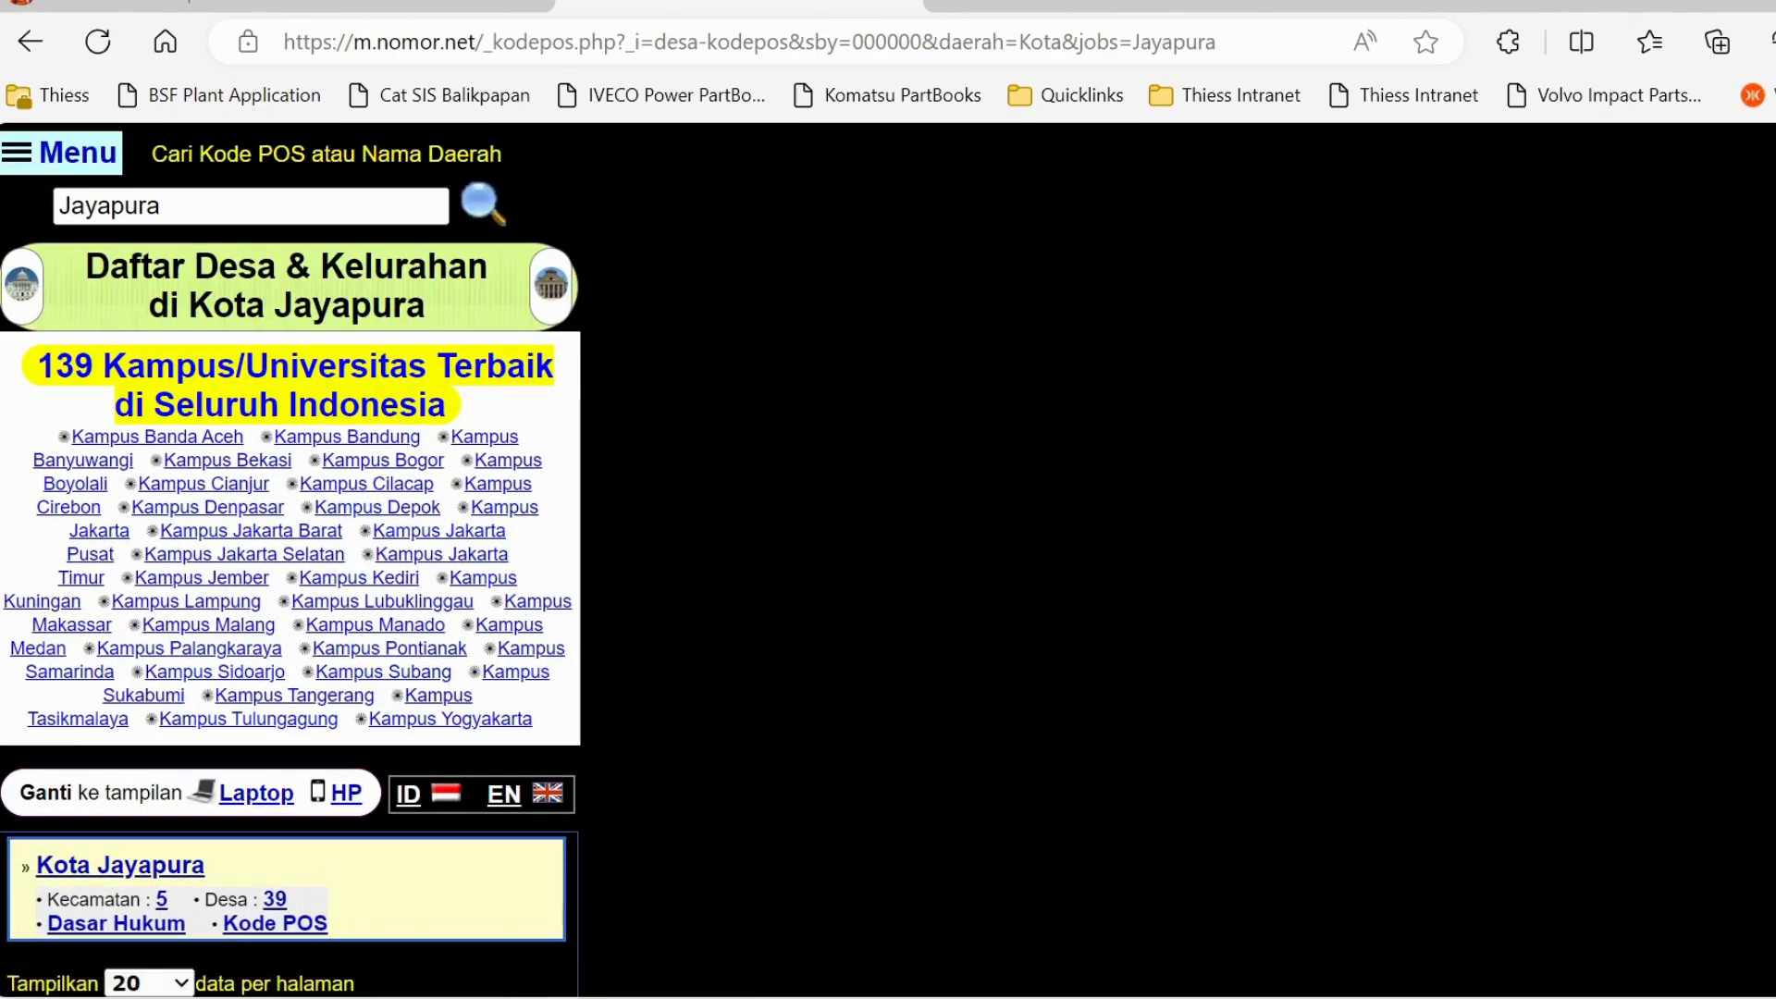
scroll(291, 561, "down", 10)
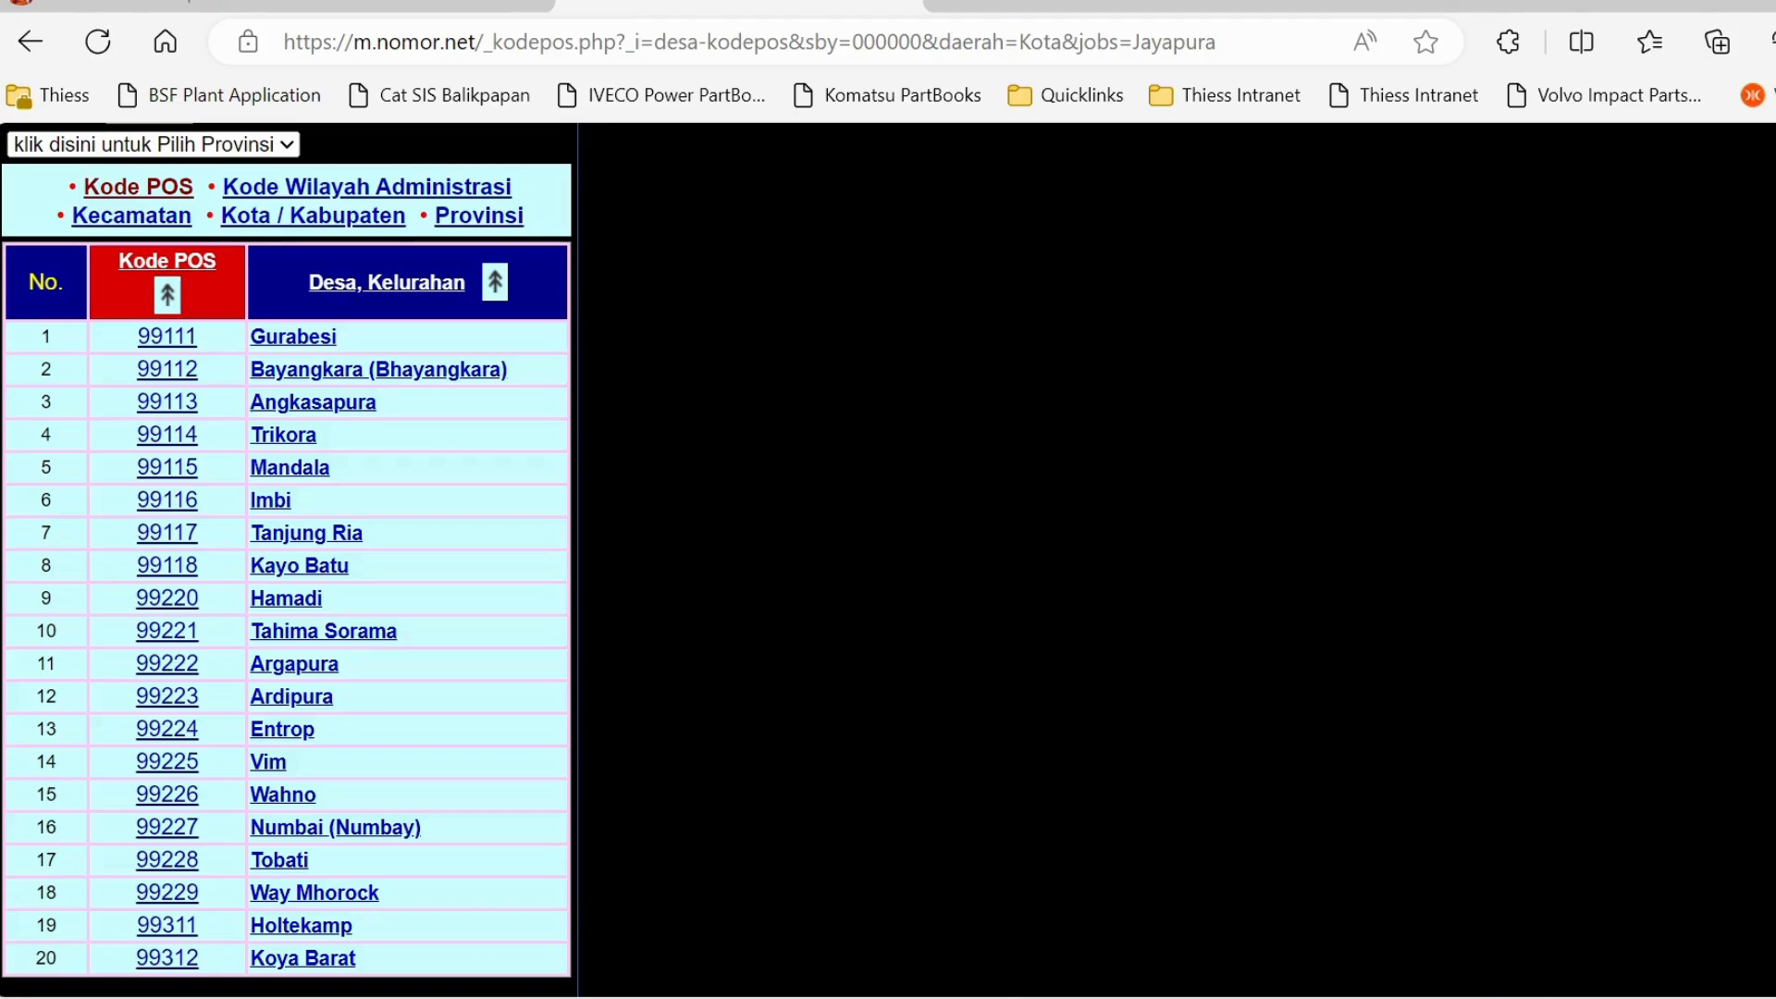
scroll(285, 560, "down", 3)
scroll(286, 561, "up", 2)
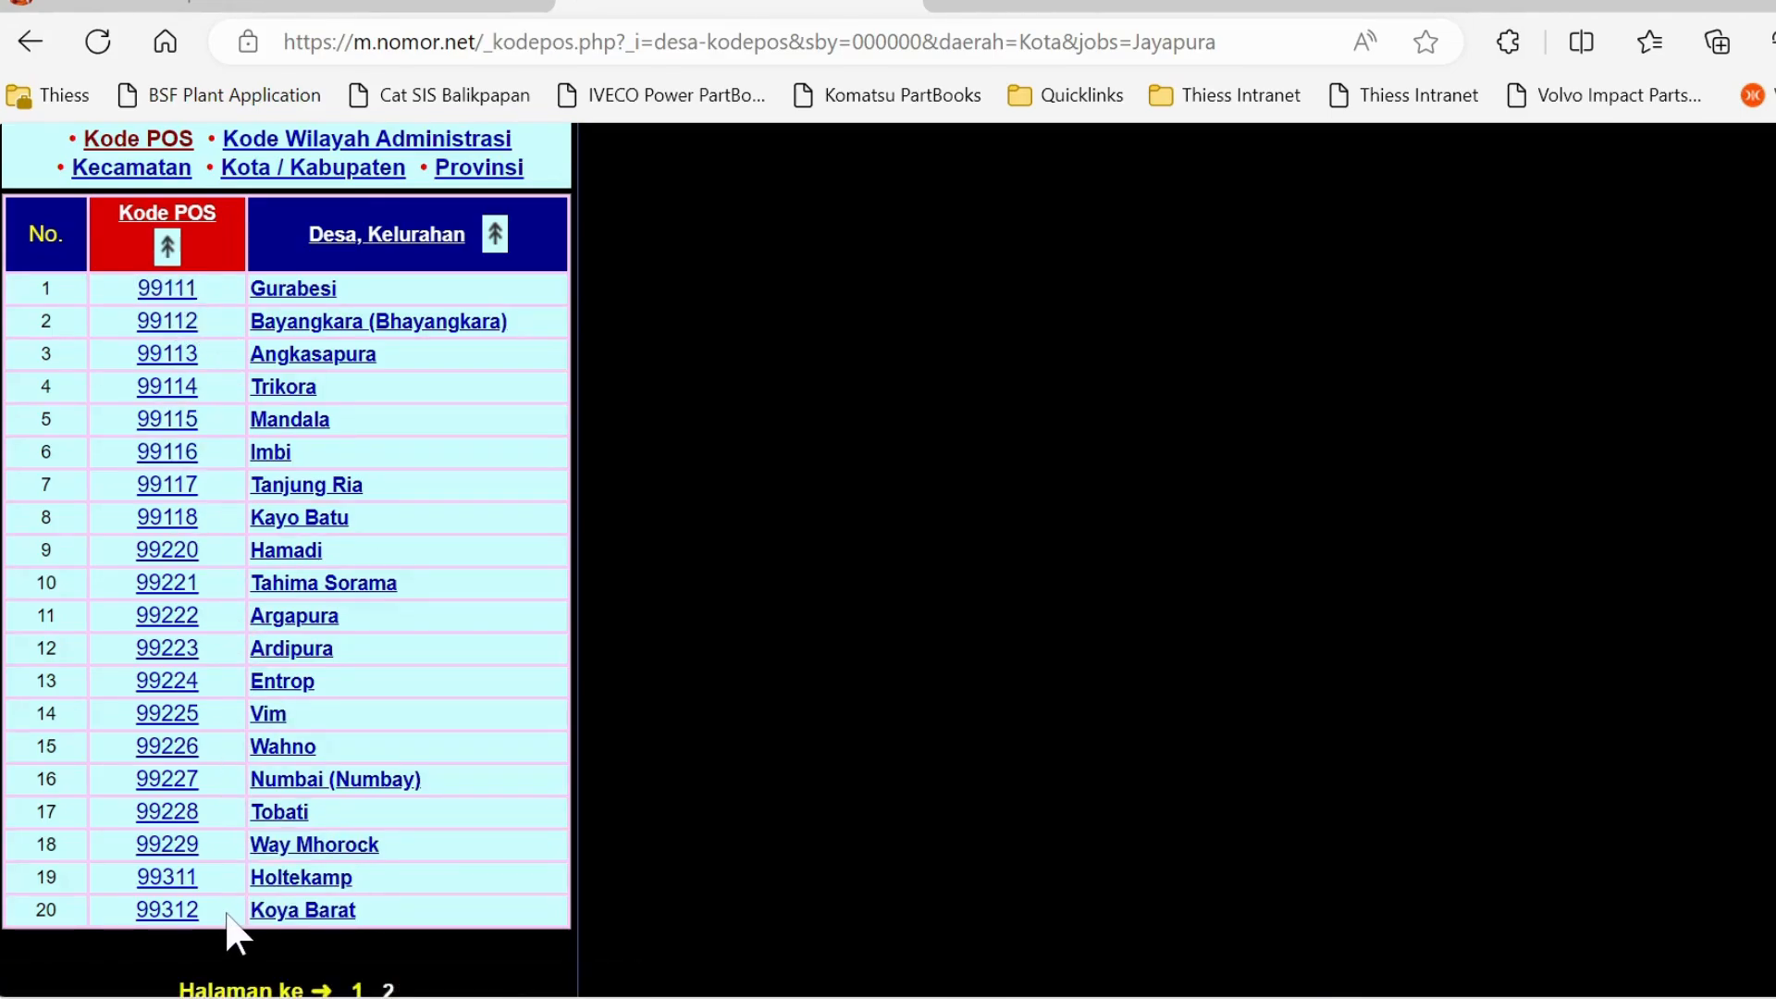
Step: Search for "chatgpt" in another browser tab and open the ChatGPT site
left_click(976, 9)
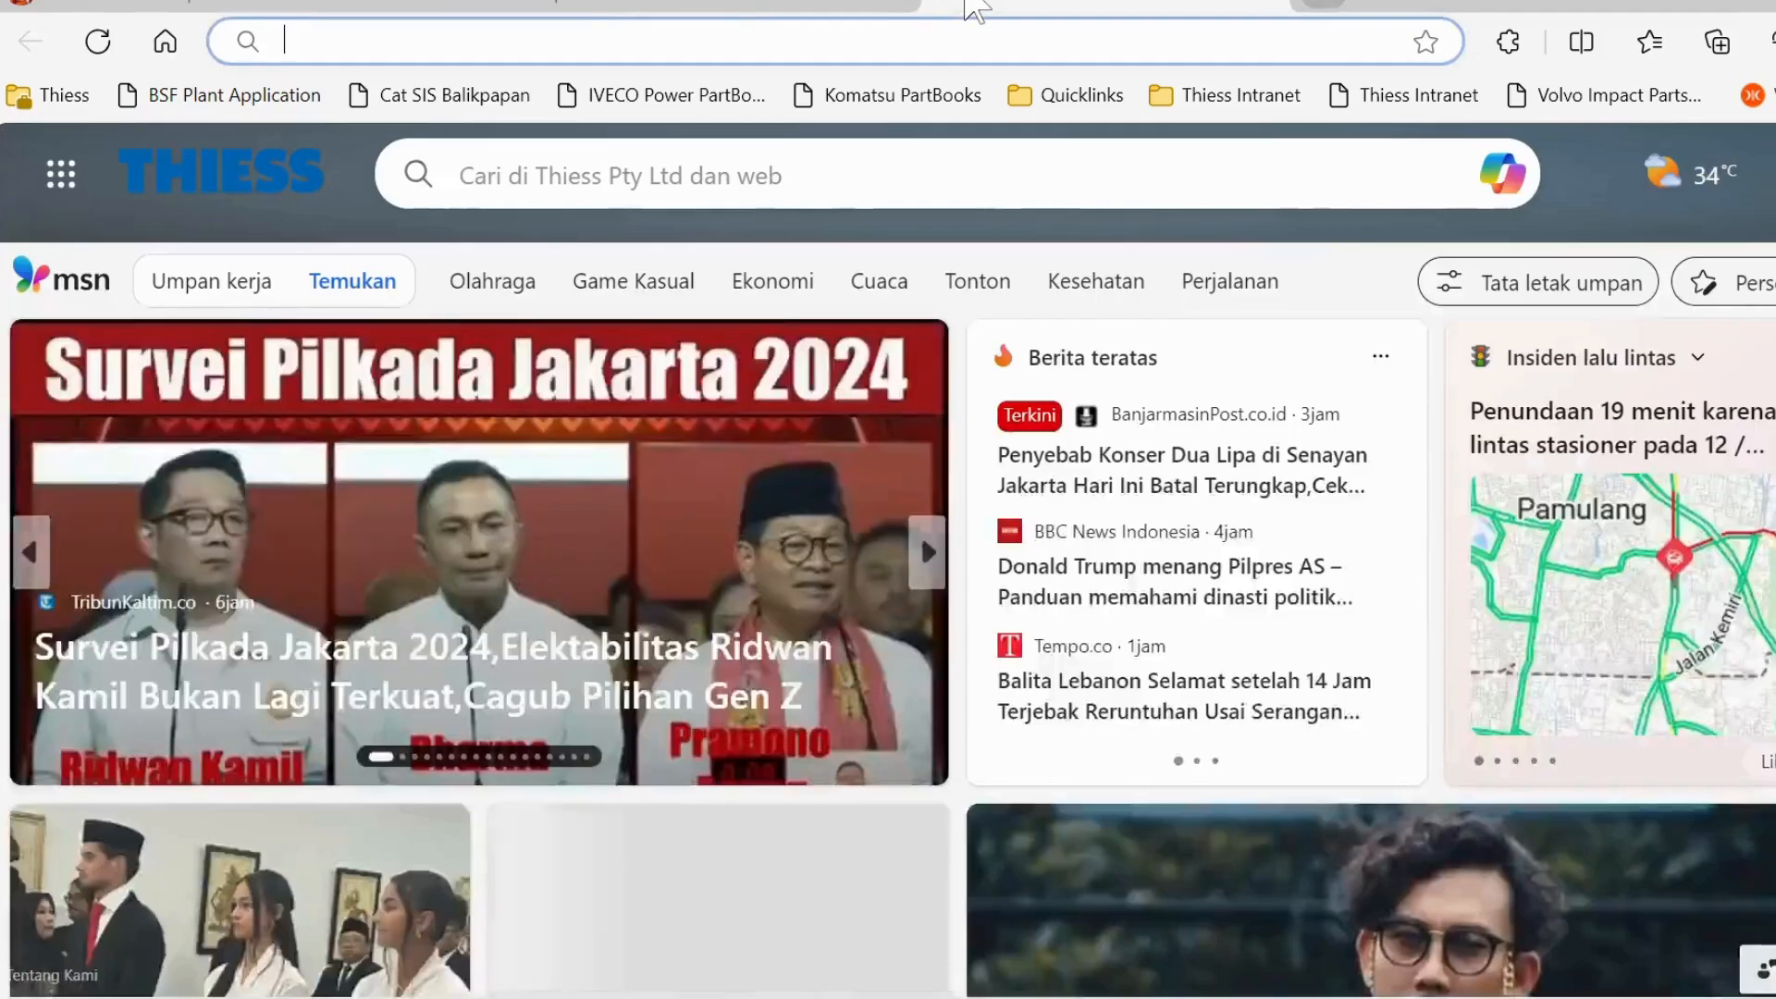
type("char")
key("BackSpace")
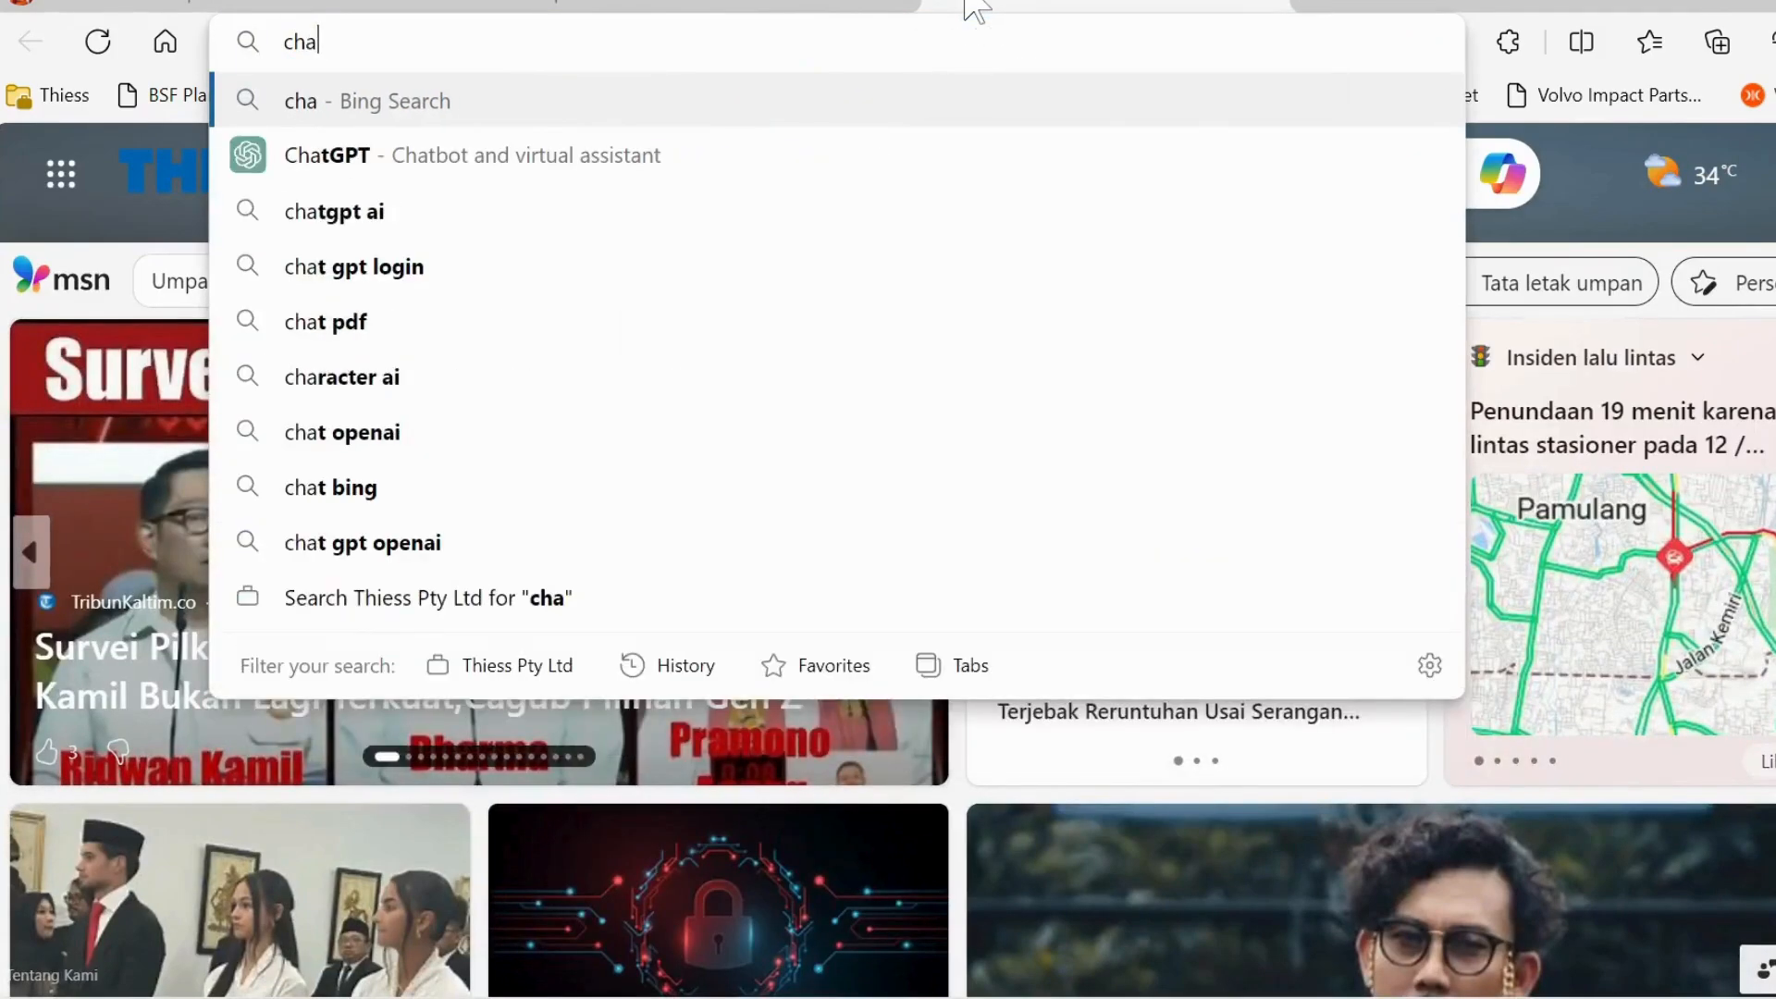
type("tgpt")
left_click(670, 157)
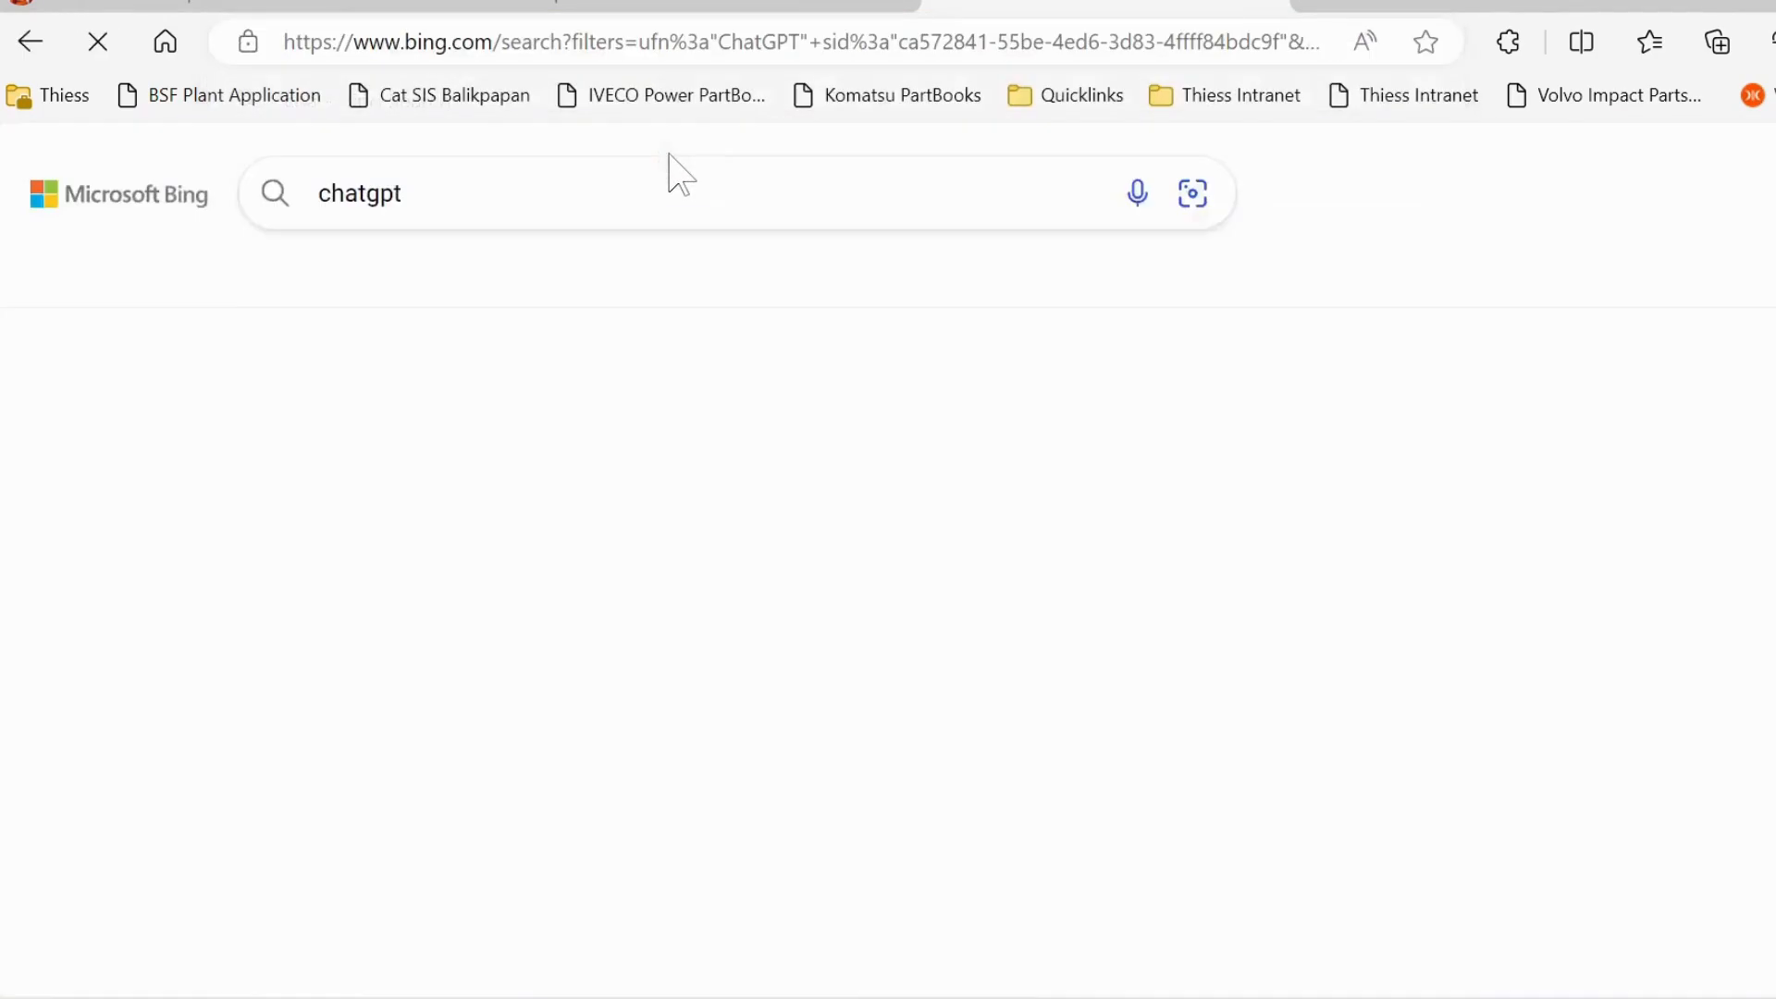
left_click(421, 476)
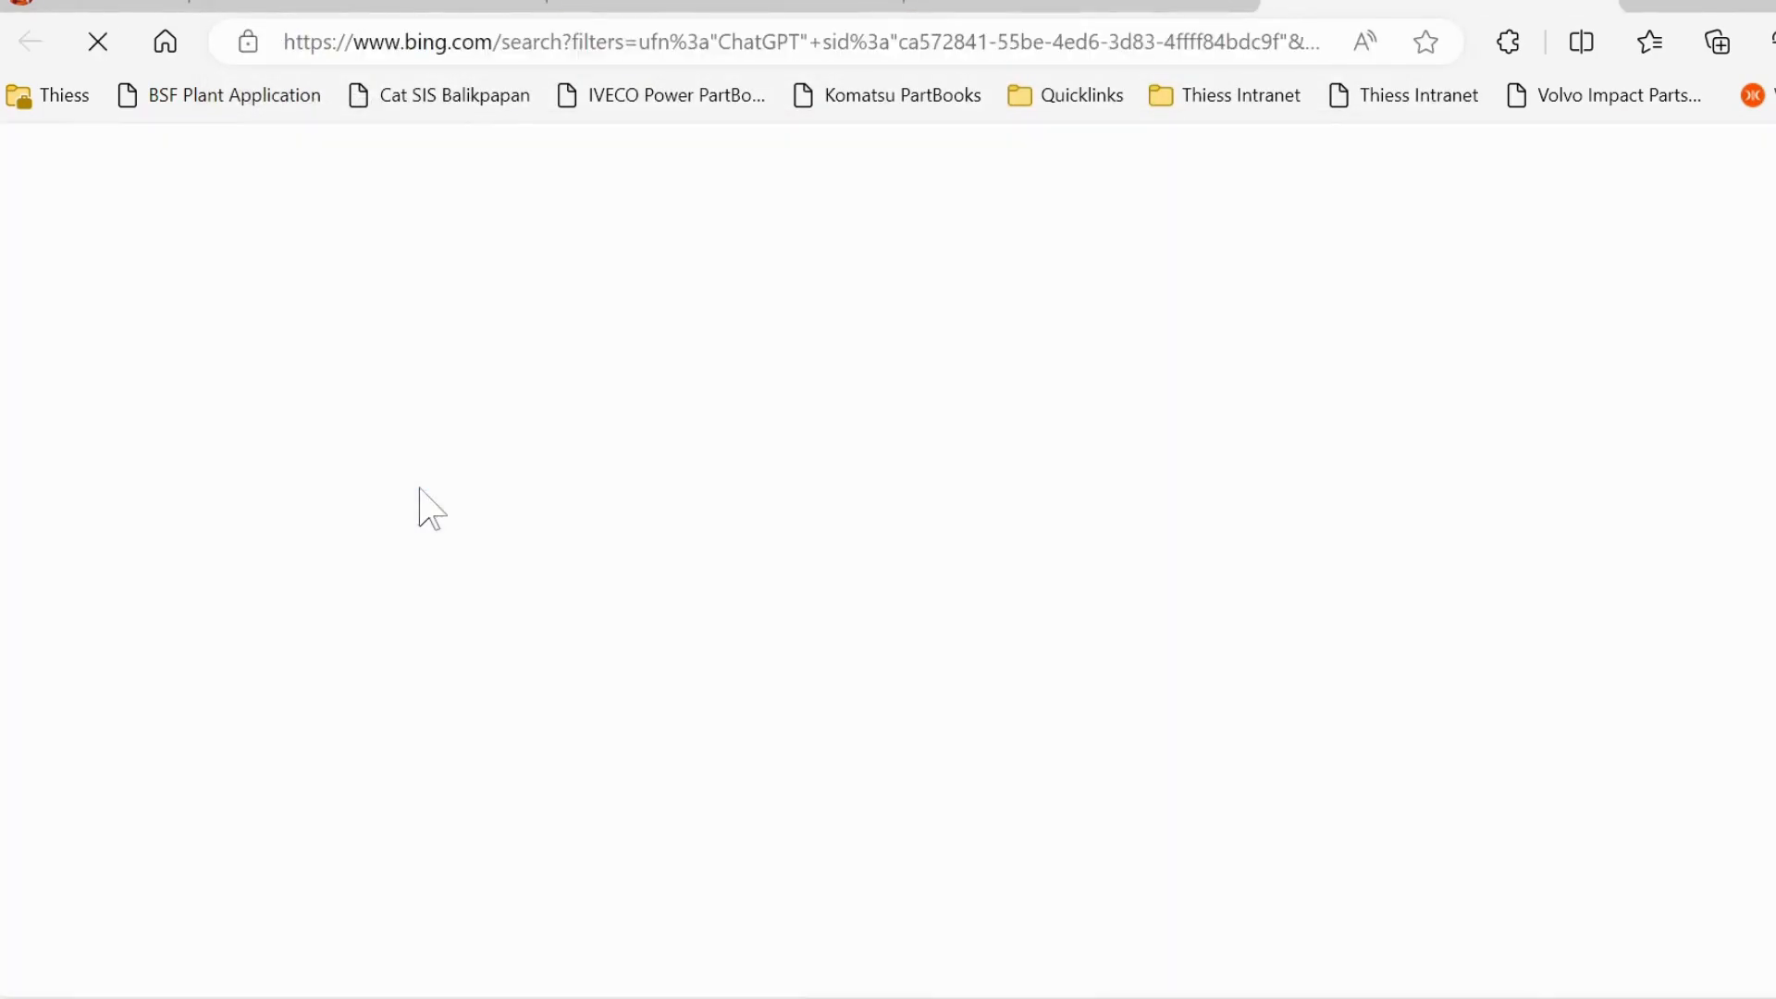
left_click(846, 879)
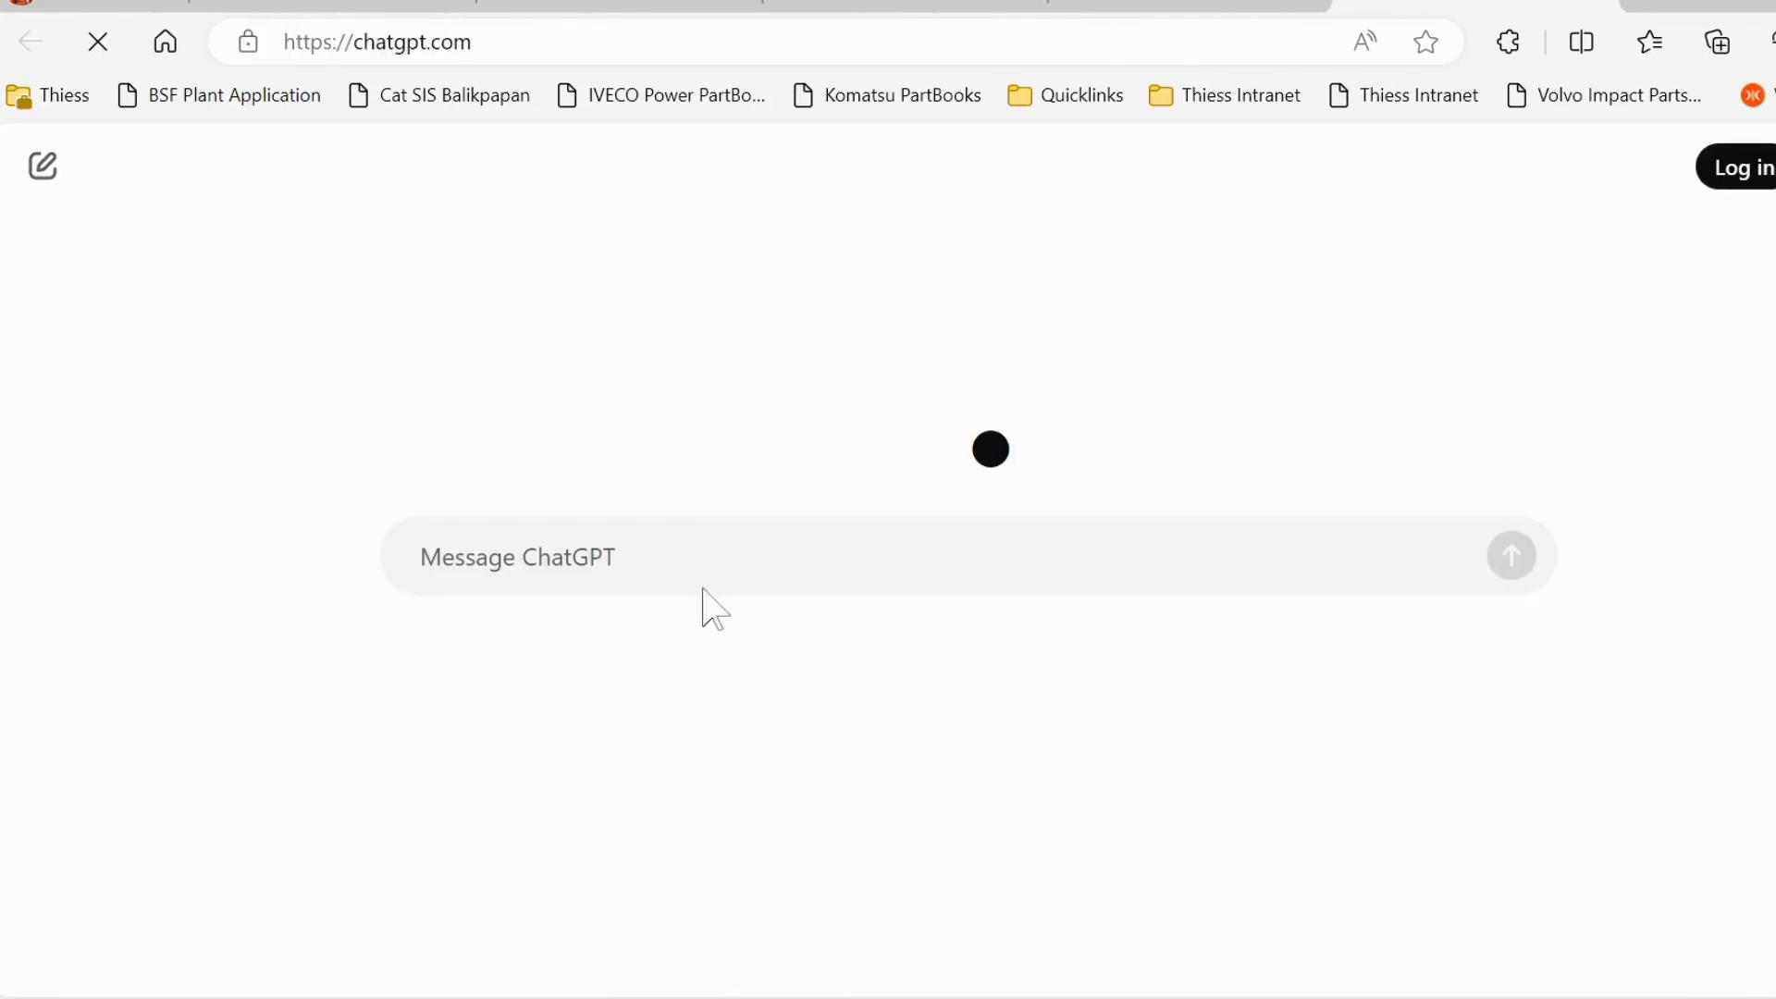
Step: Ask ChatGPT "tuliskan kodepos jayapura" and read its reply
left_click(703, 558)
type("tulk")
key("BackSpace")
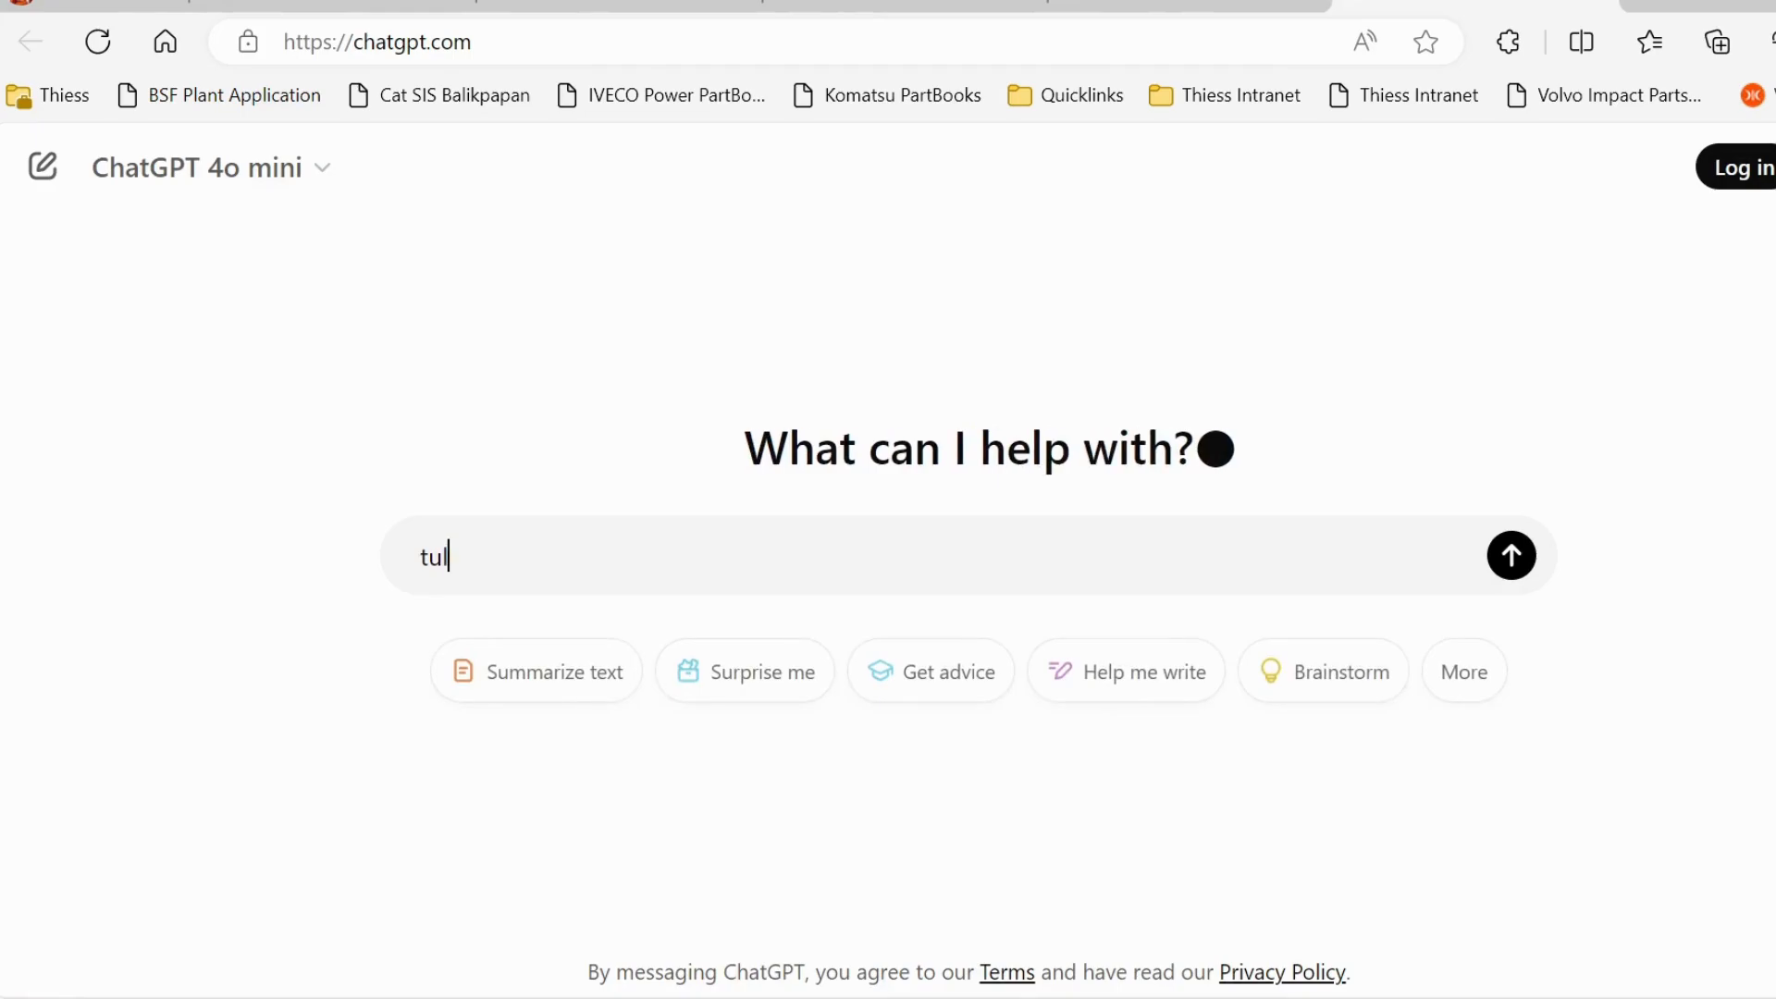
type("iskan kodep")
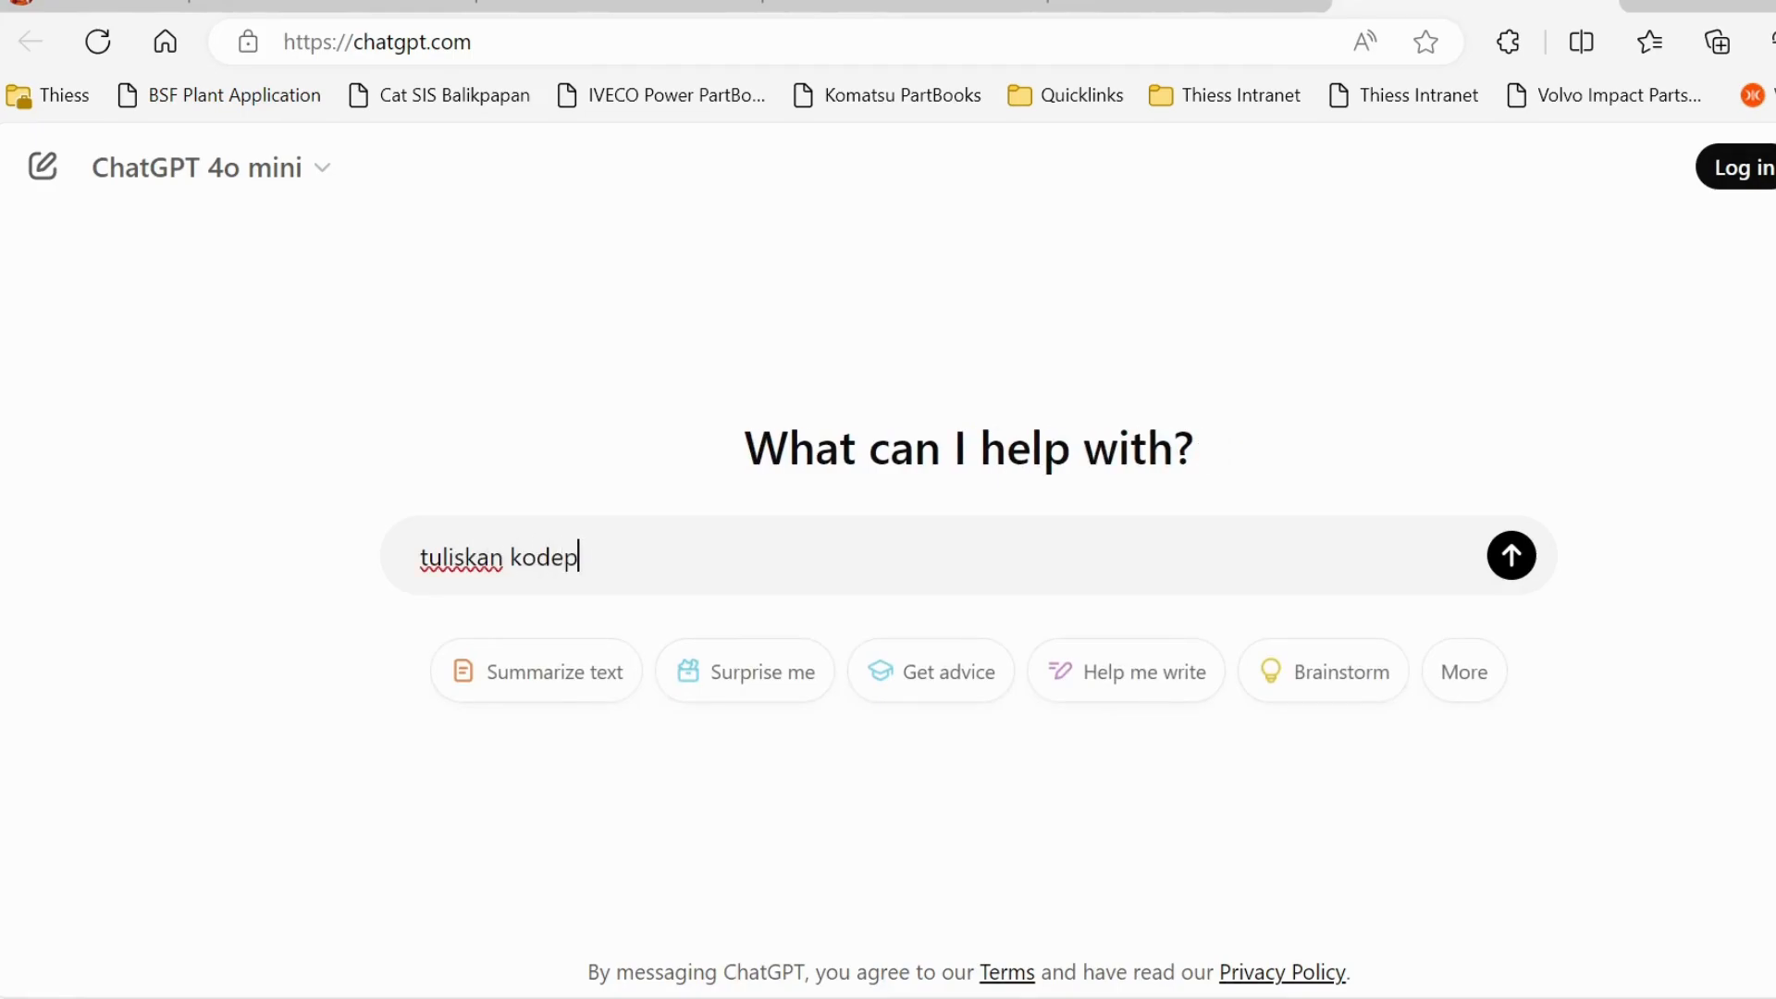
type("os p")
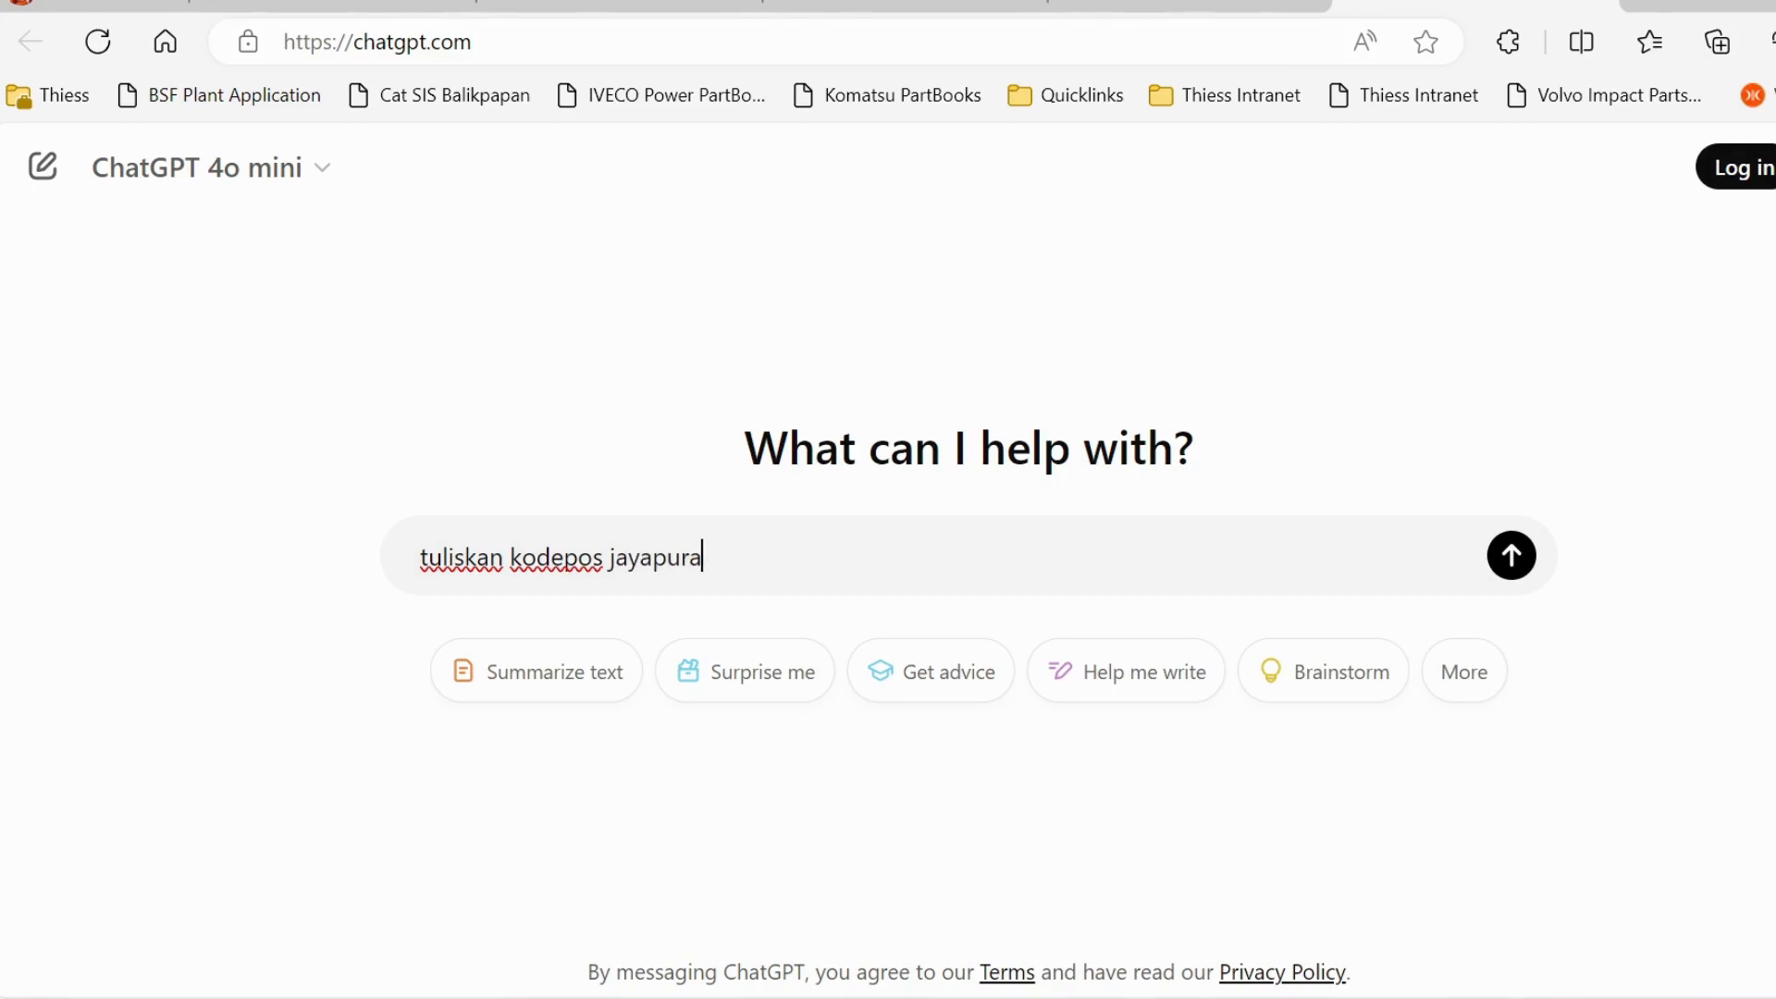
type("ayapura")
key("Return")
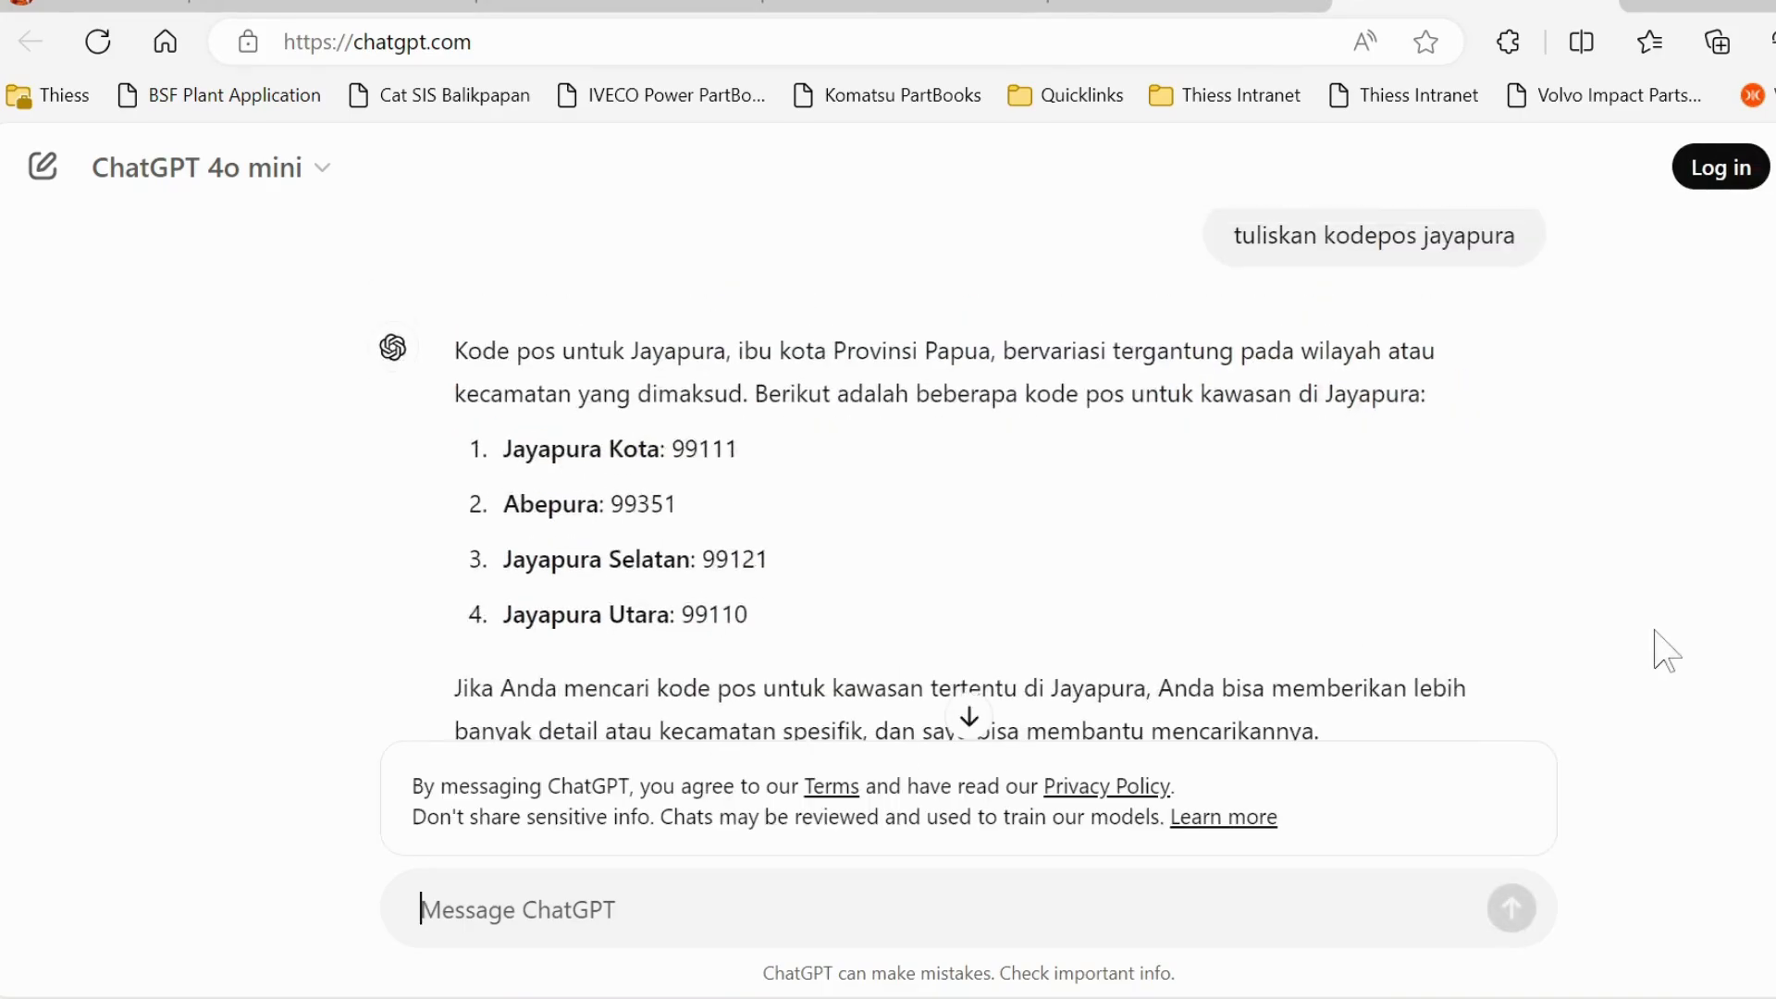
scroll(968, 474, "down", 2)
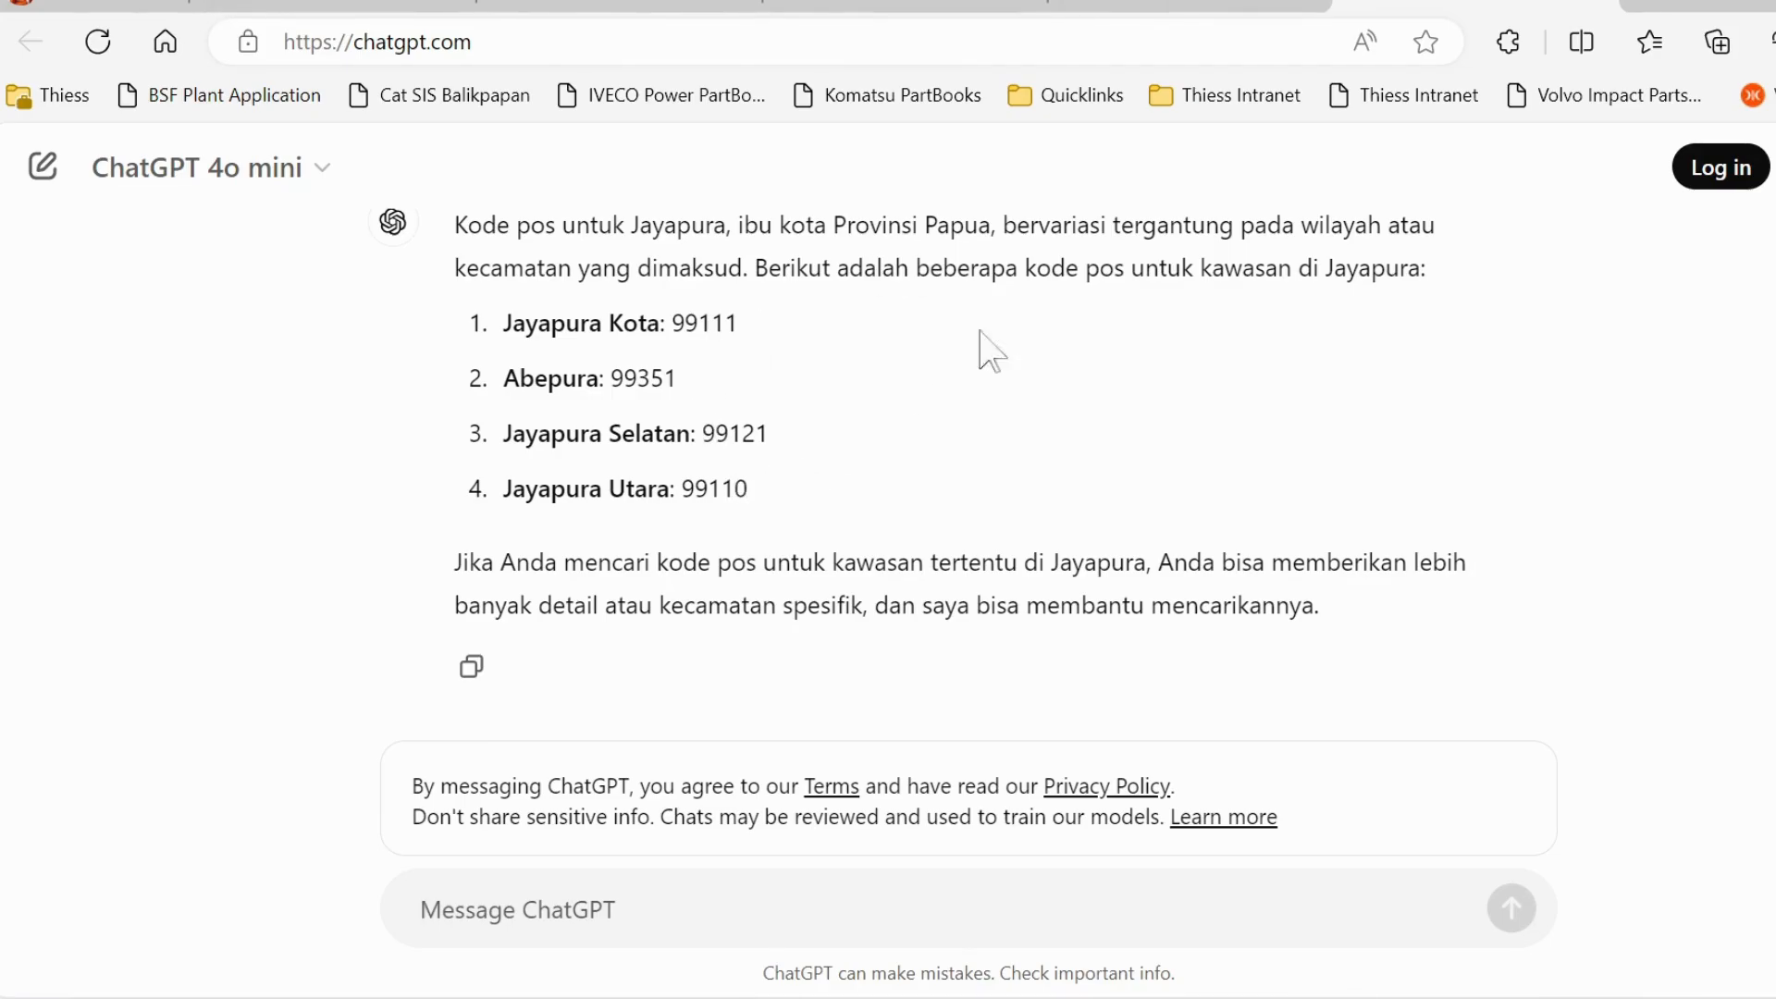
Step: Compare the Nomor.net postal code list with the Jayapura district codes in ChatGPT's reply
left_click(637, 4)
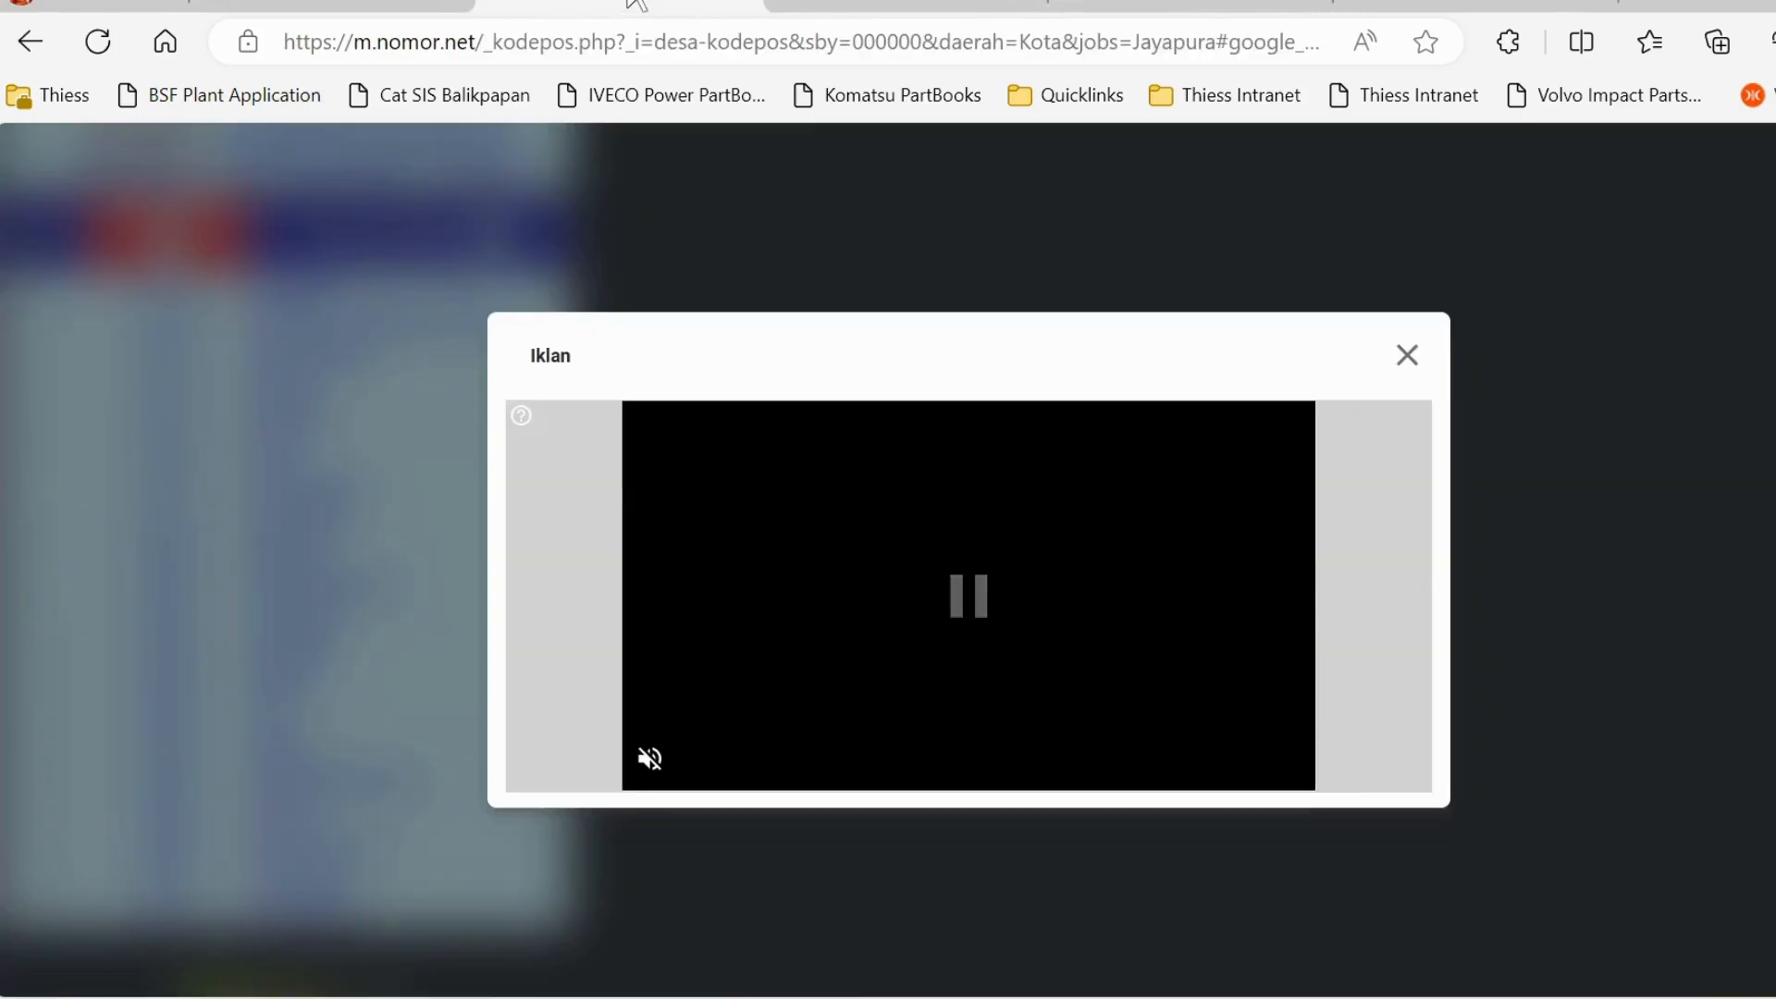
left_click(1396, 353)
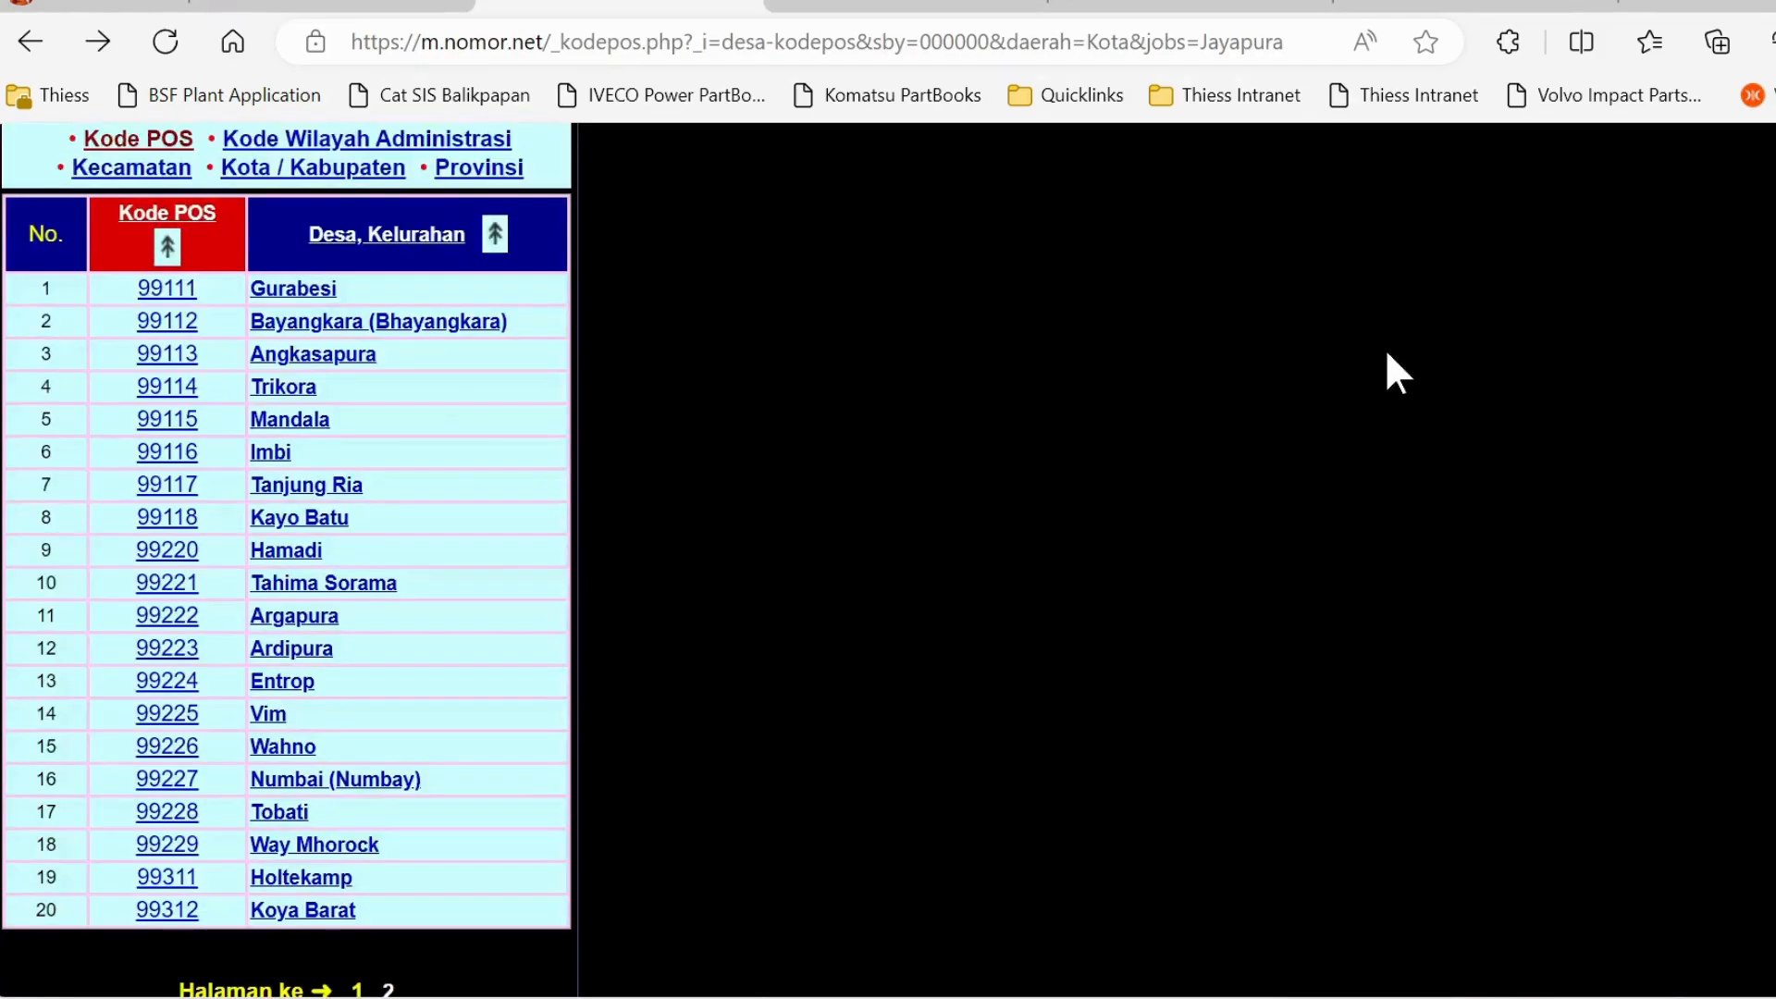
left_click(1444, 5)
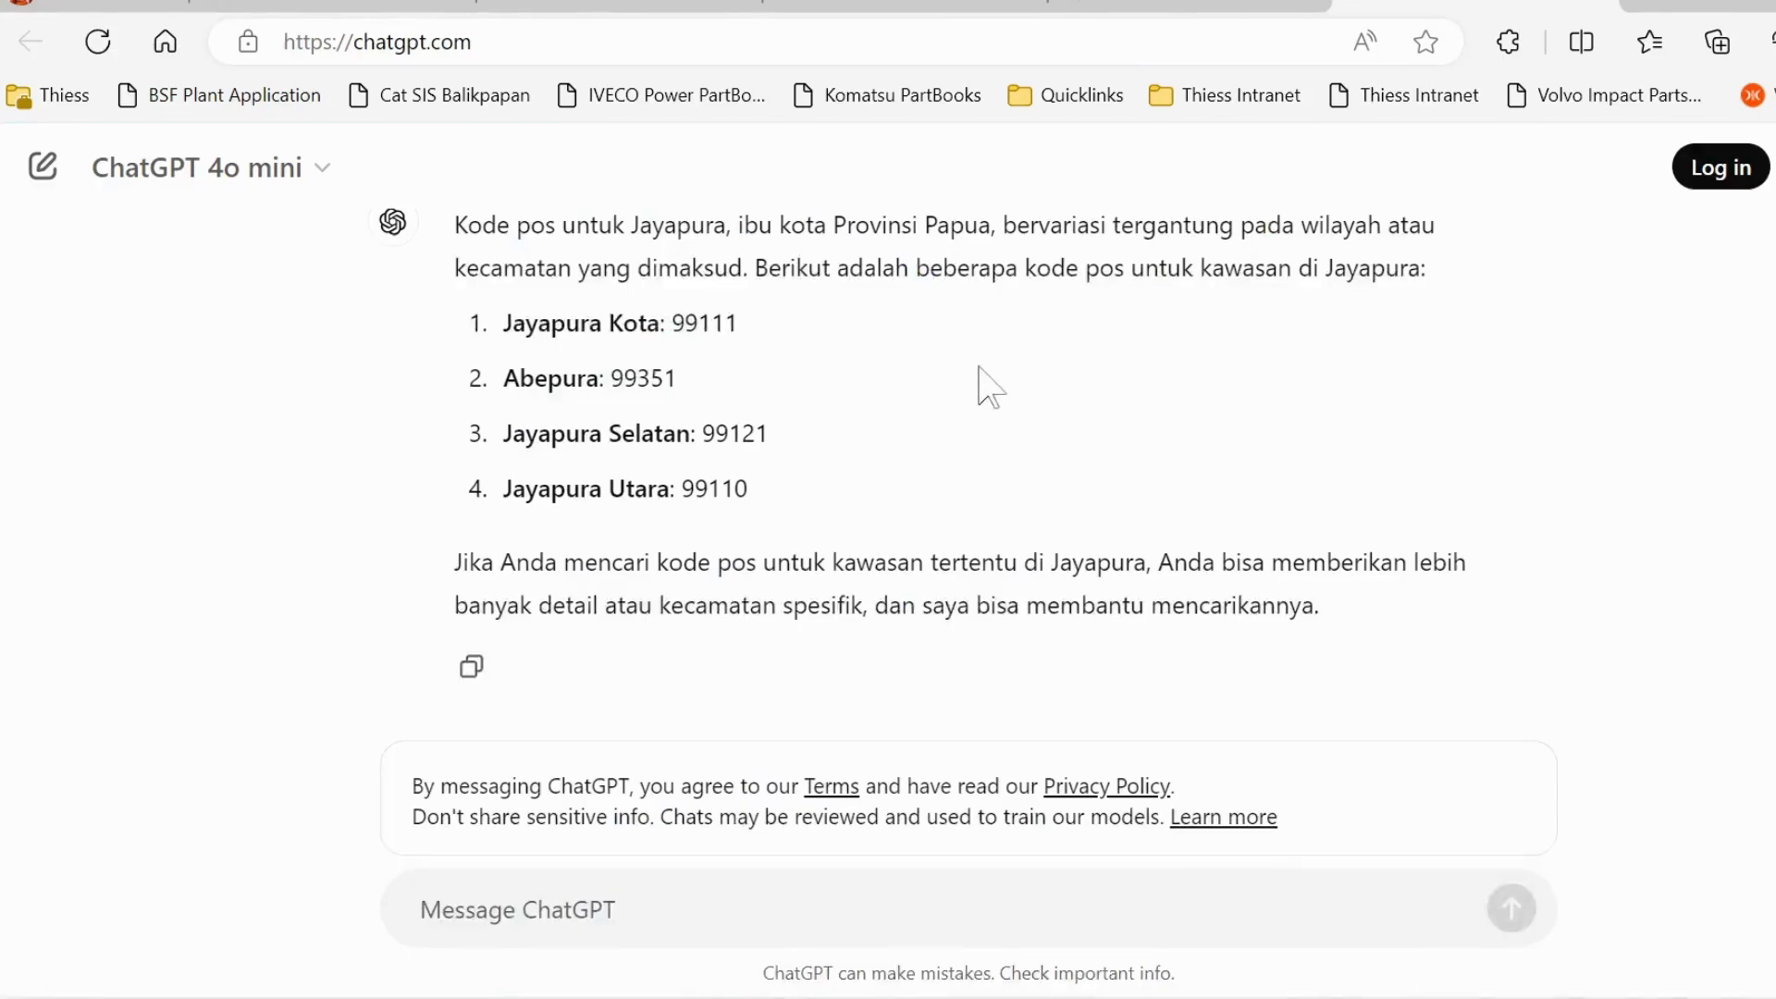
left_click_drag(762, 474, 690, 440)
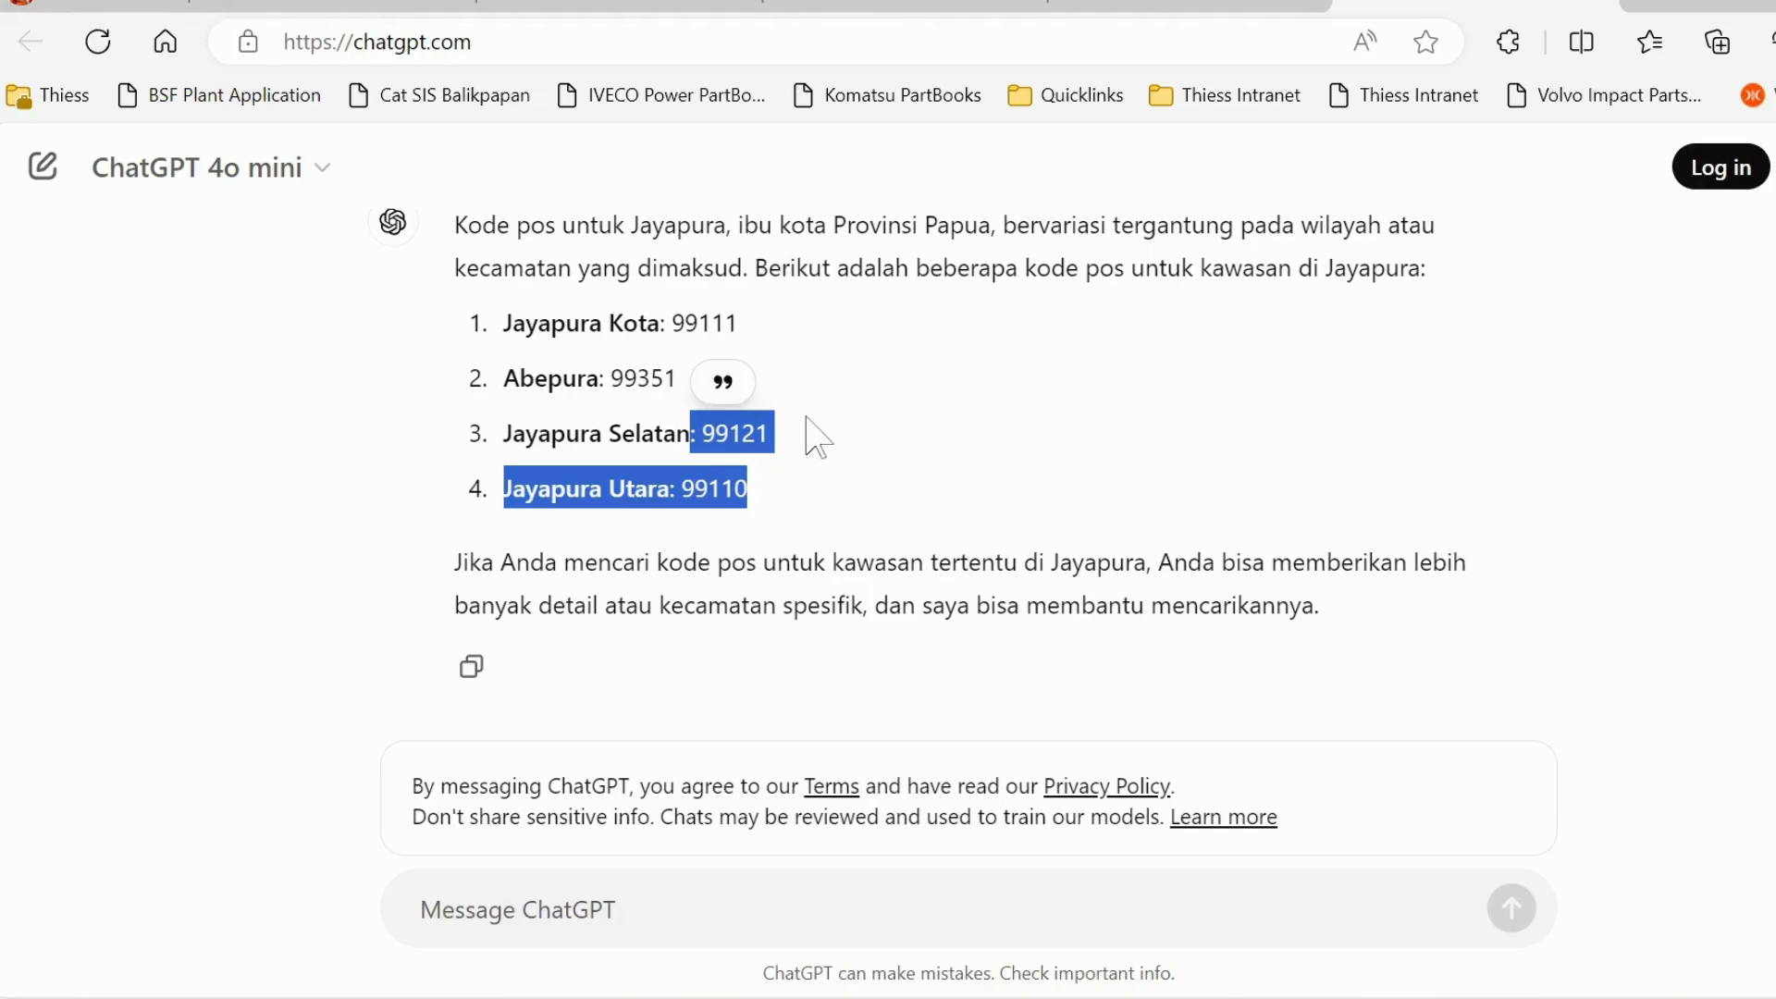
left_click(756, 318)
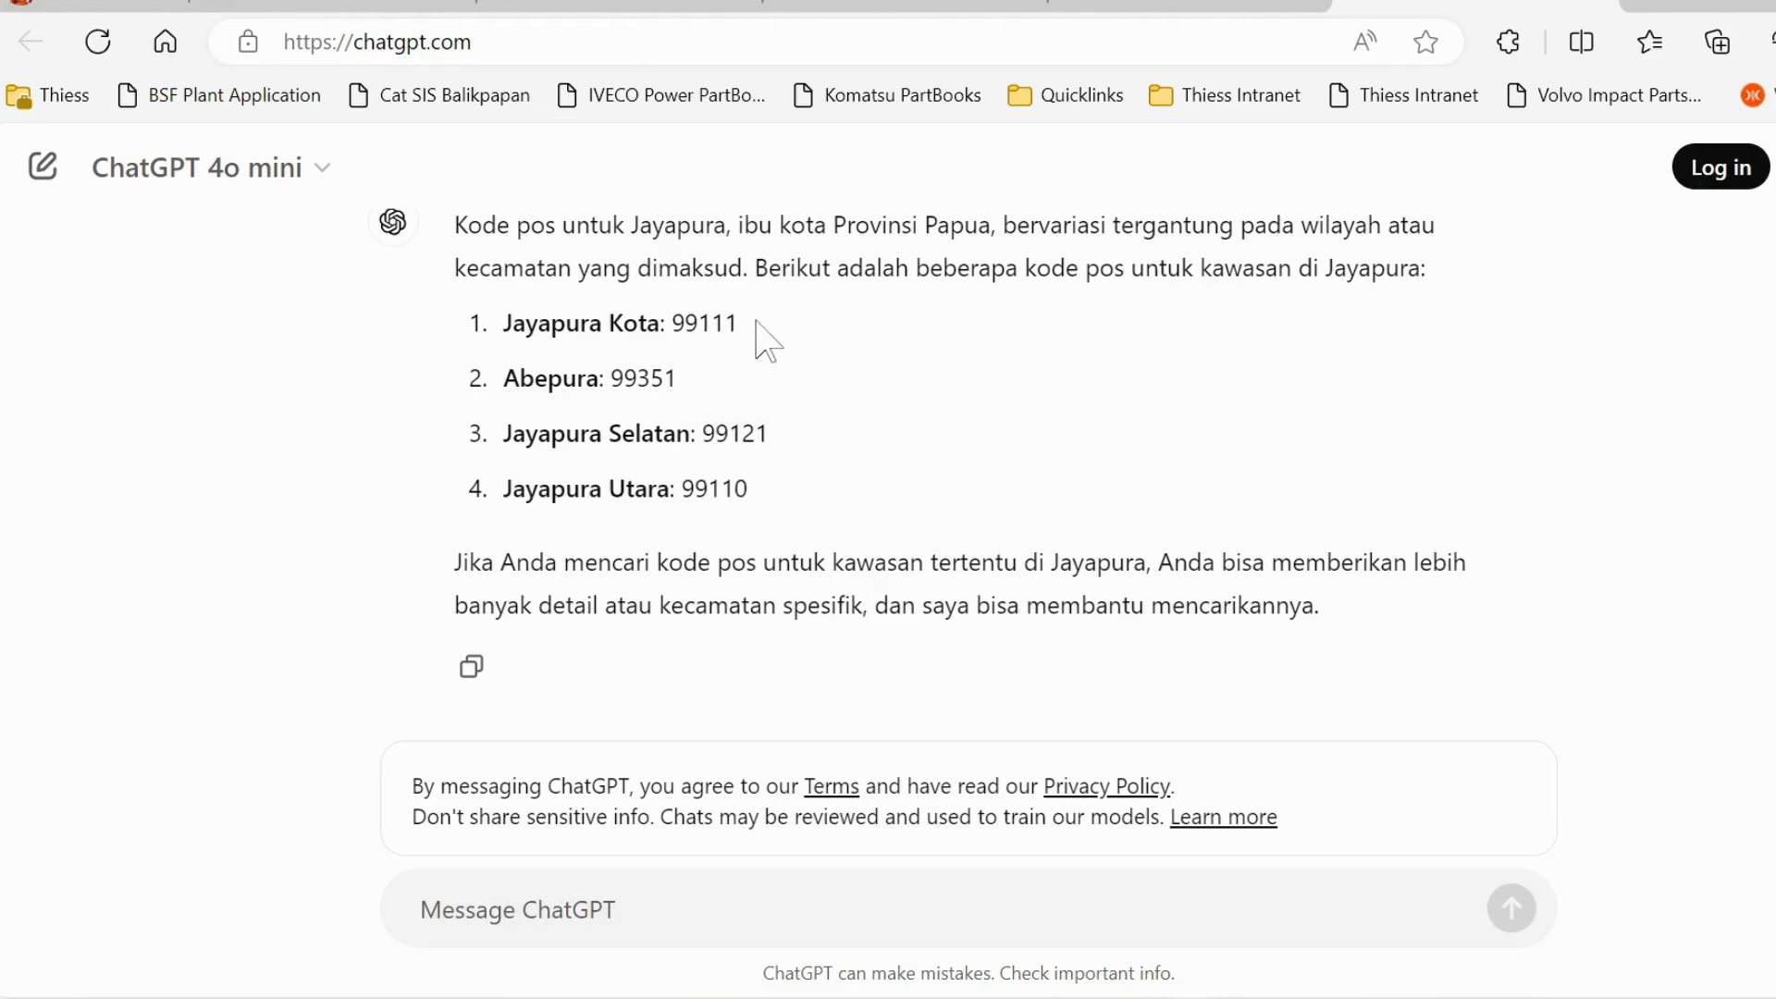
Step: Back in the Facebook ad audience, add the location Grand Park Chloofkamp, District North Jayapura 99111 and remove the Jayapura + 56 km location
left_click(305, 5)
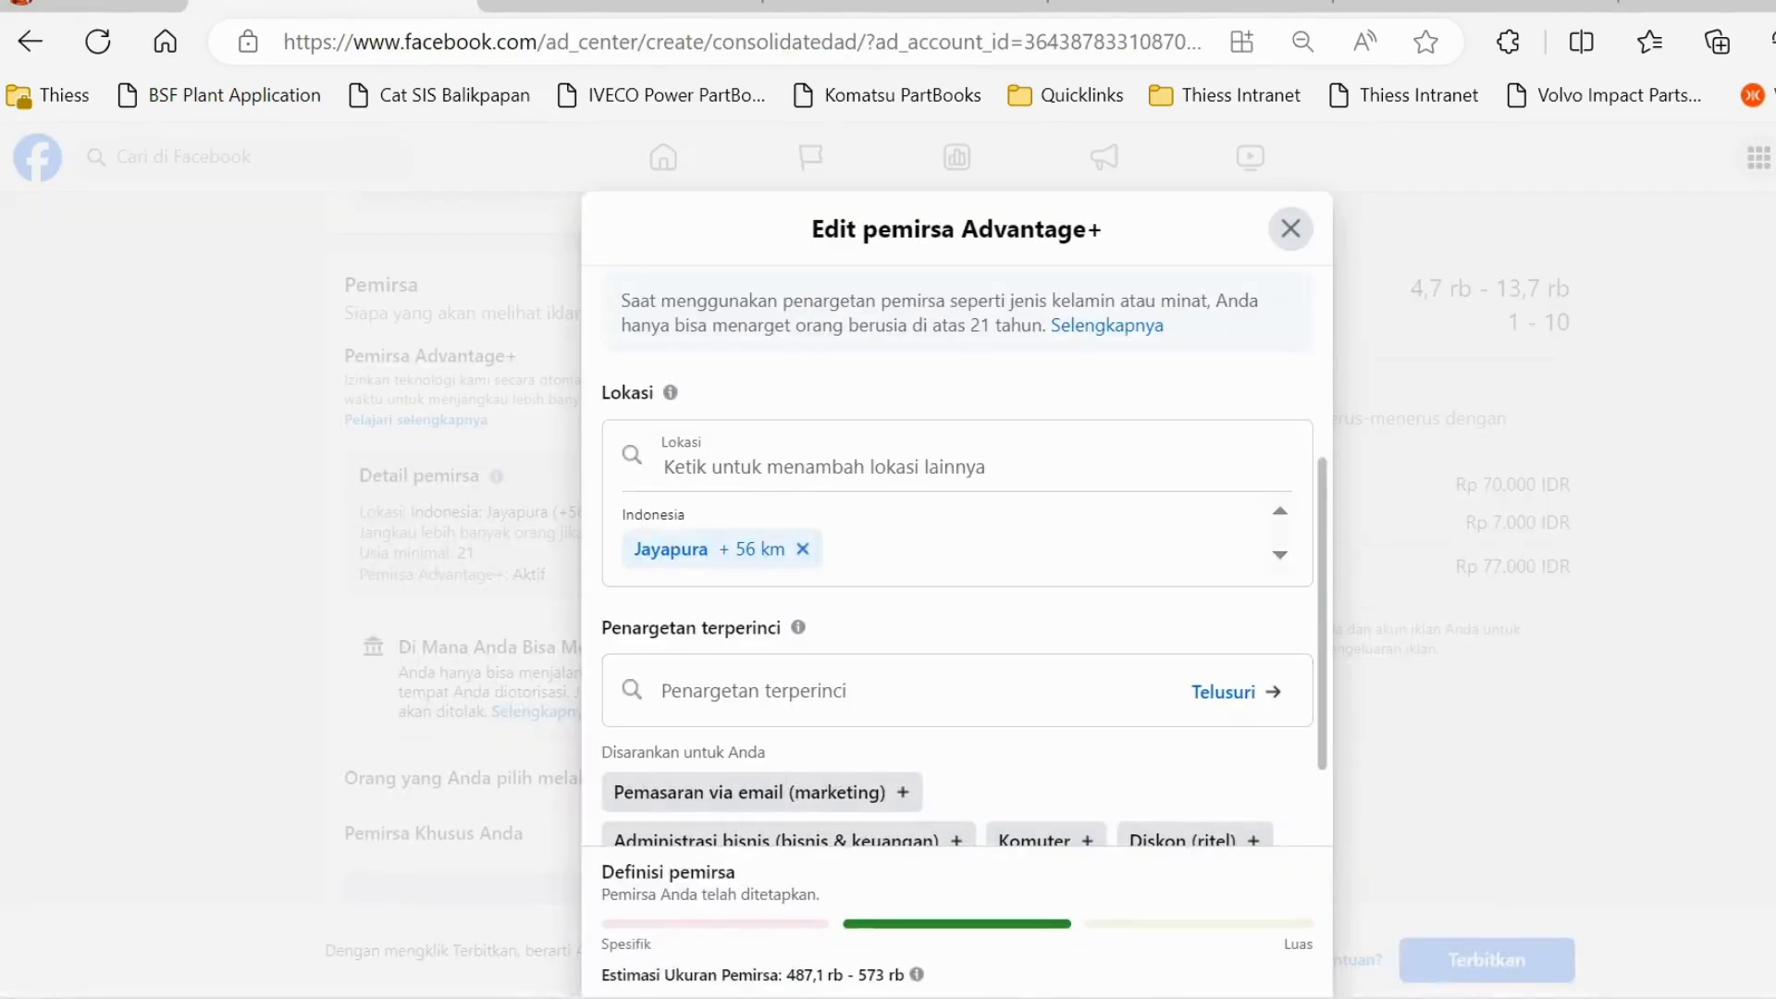
left_click(814, 483)
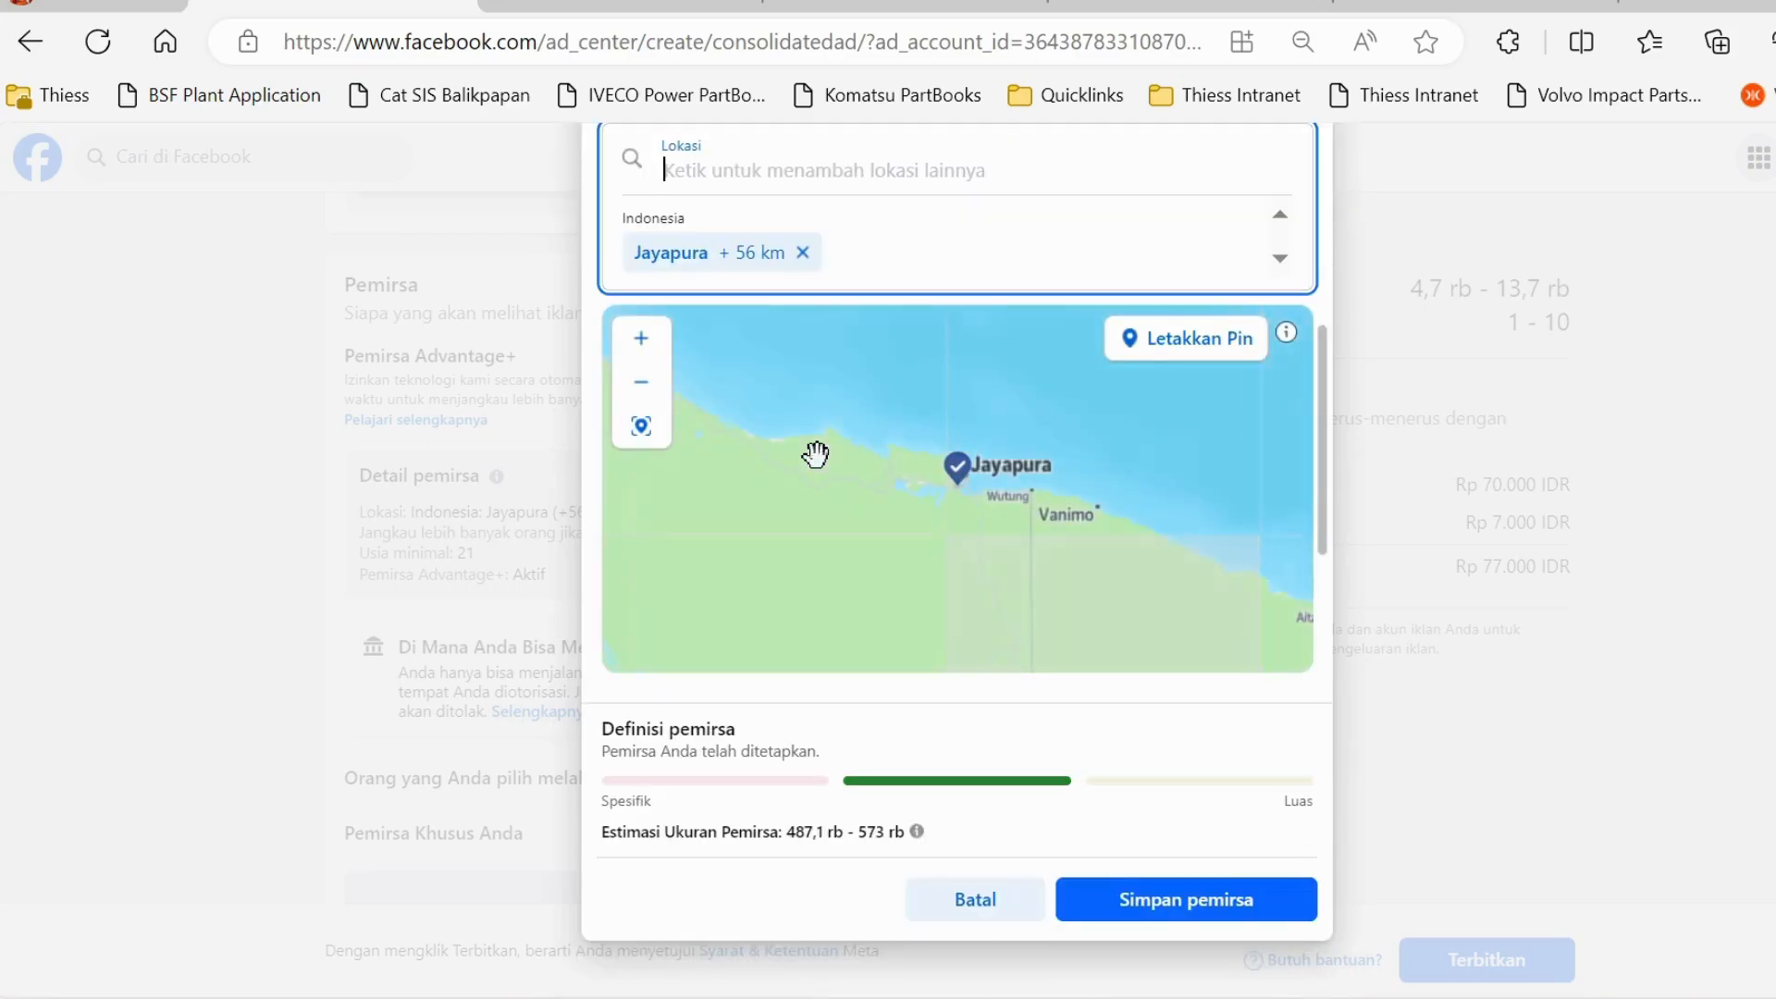
type("99")
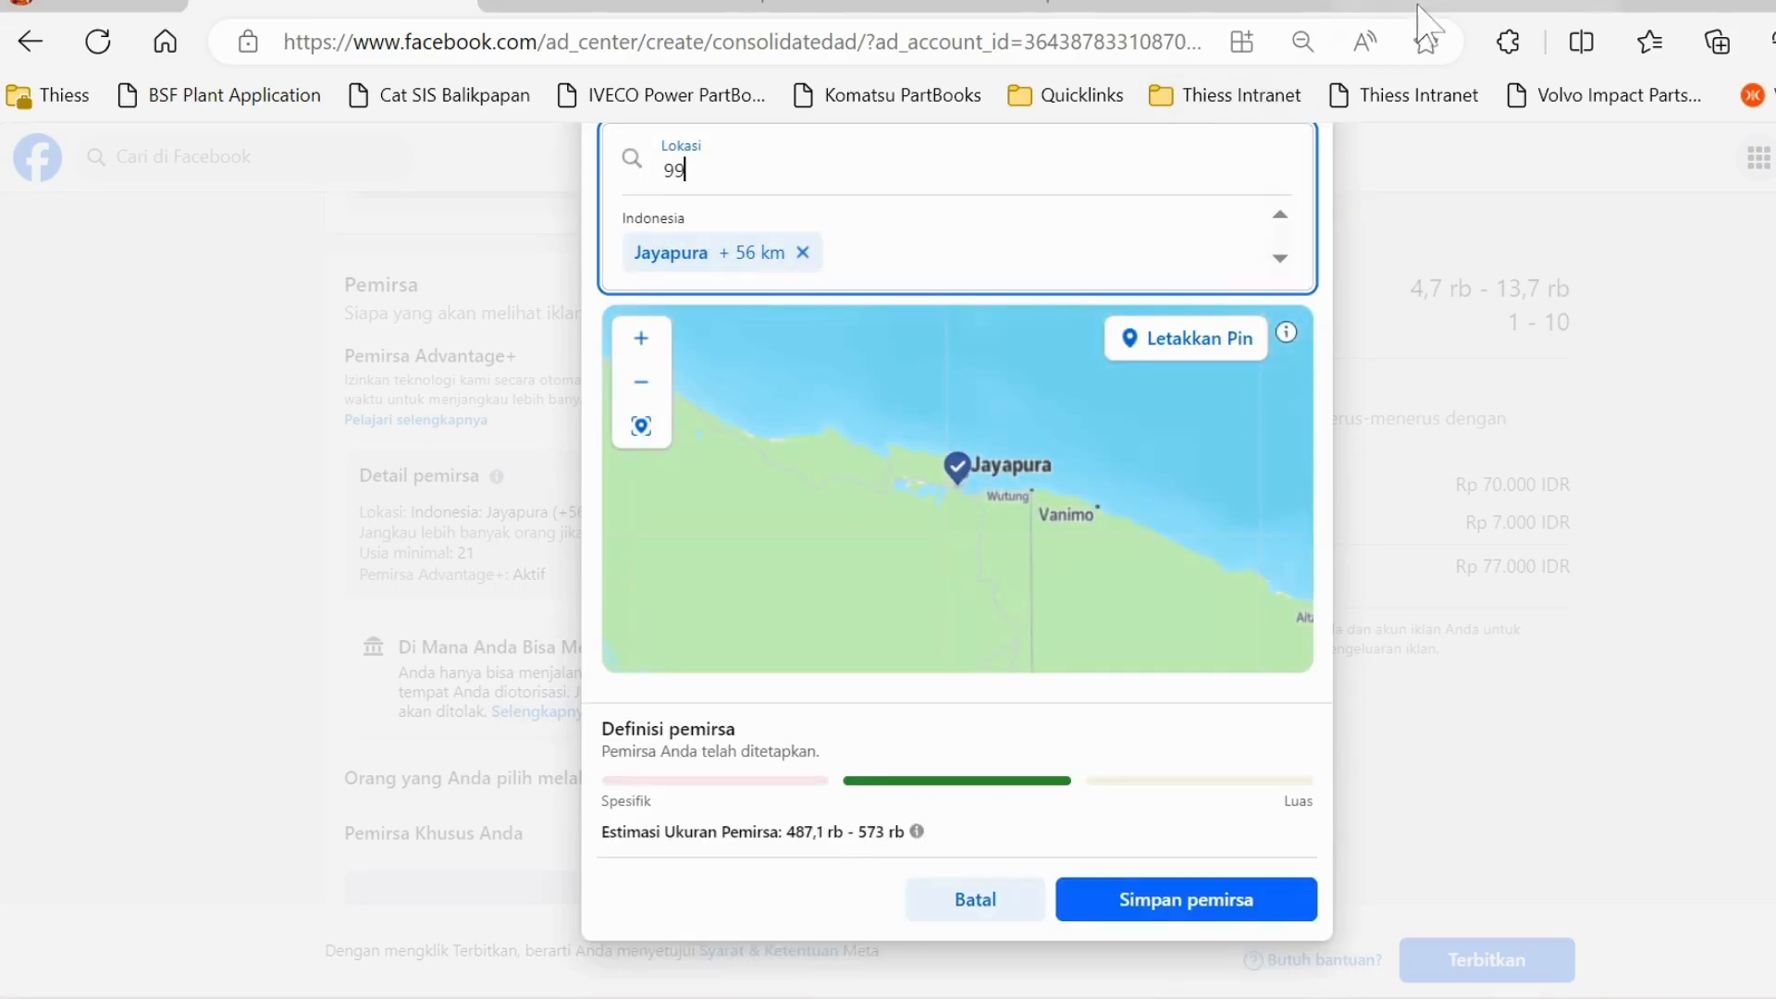
left_click(1426, 9)
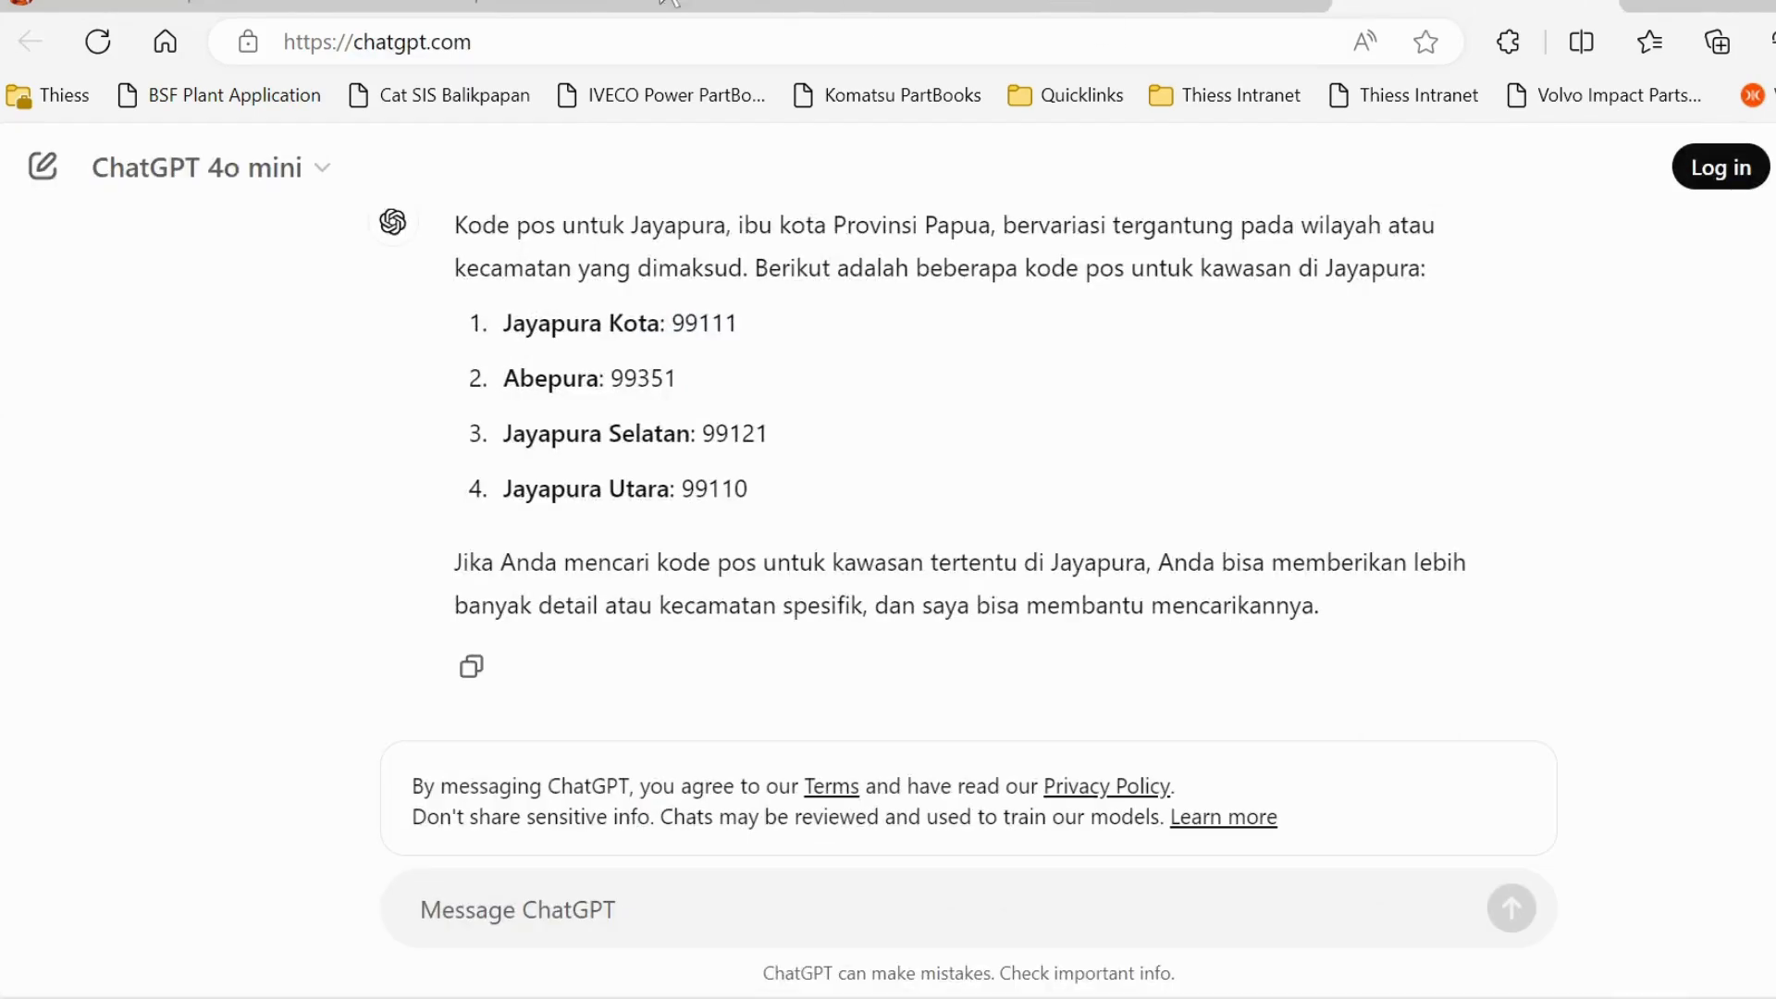
left_click(399, 12)
type("9111")
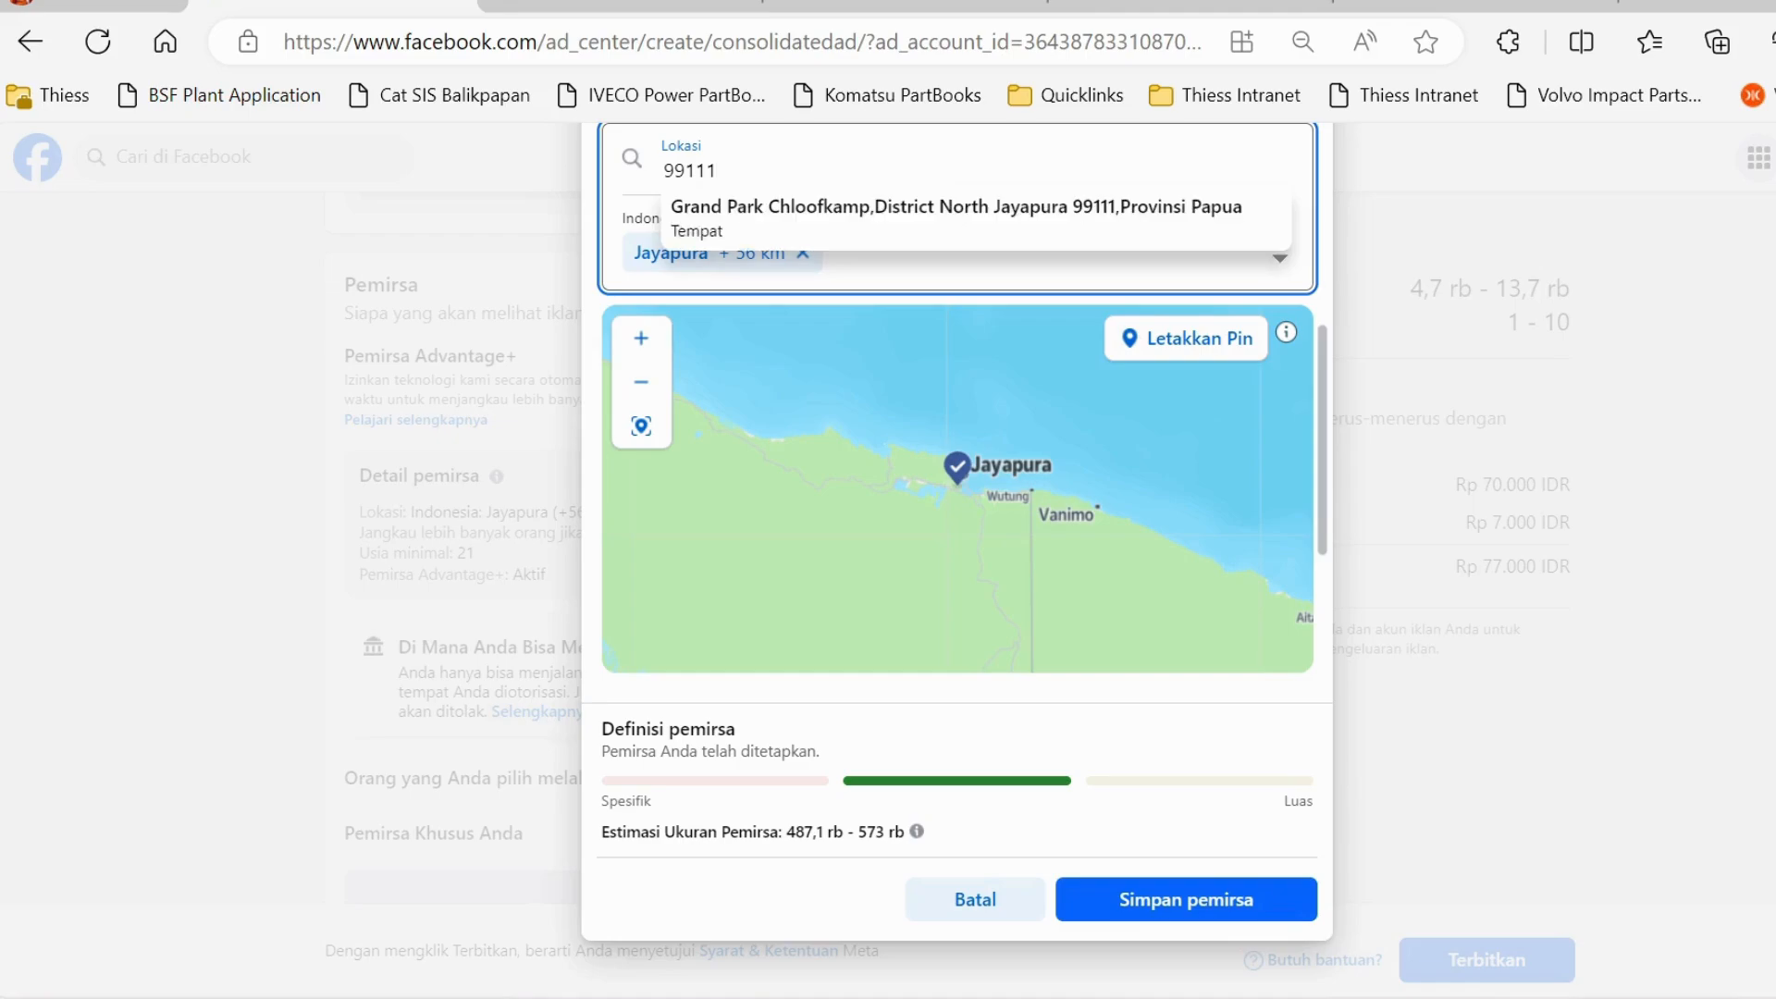
left_click(800, 222)
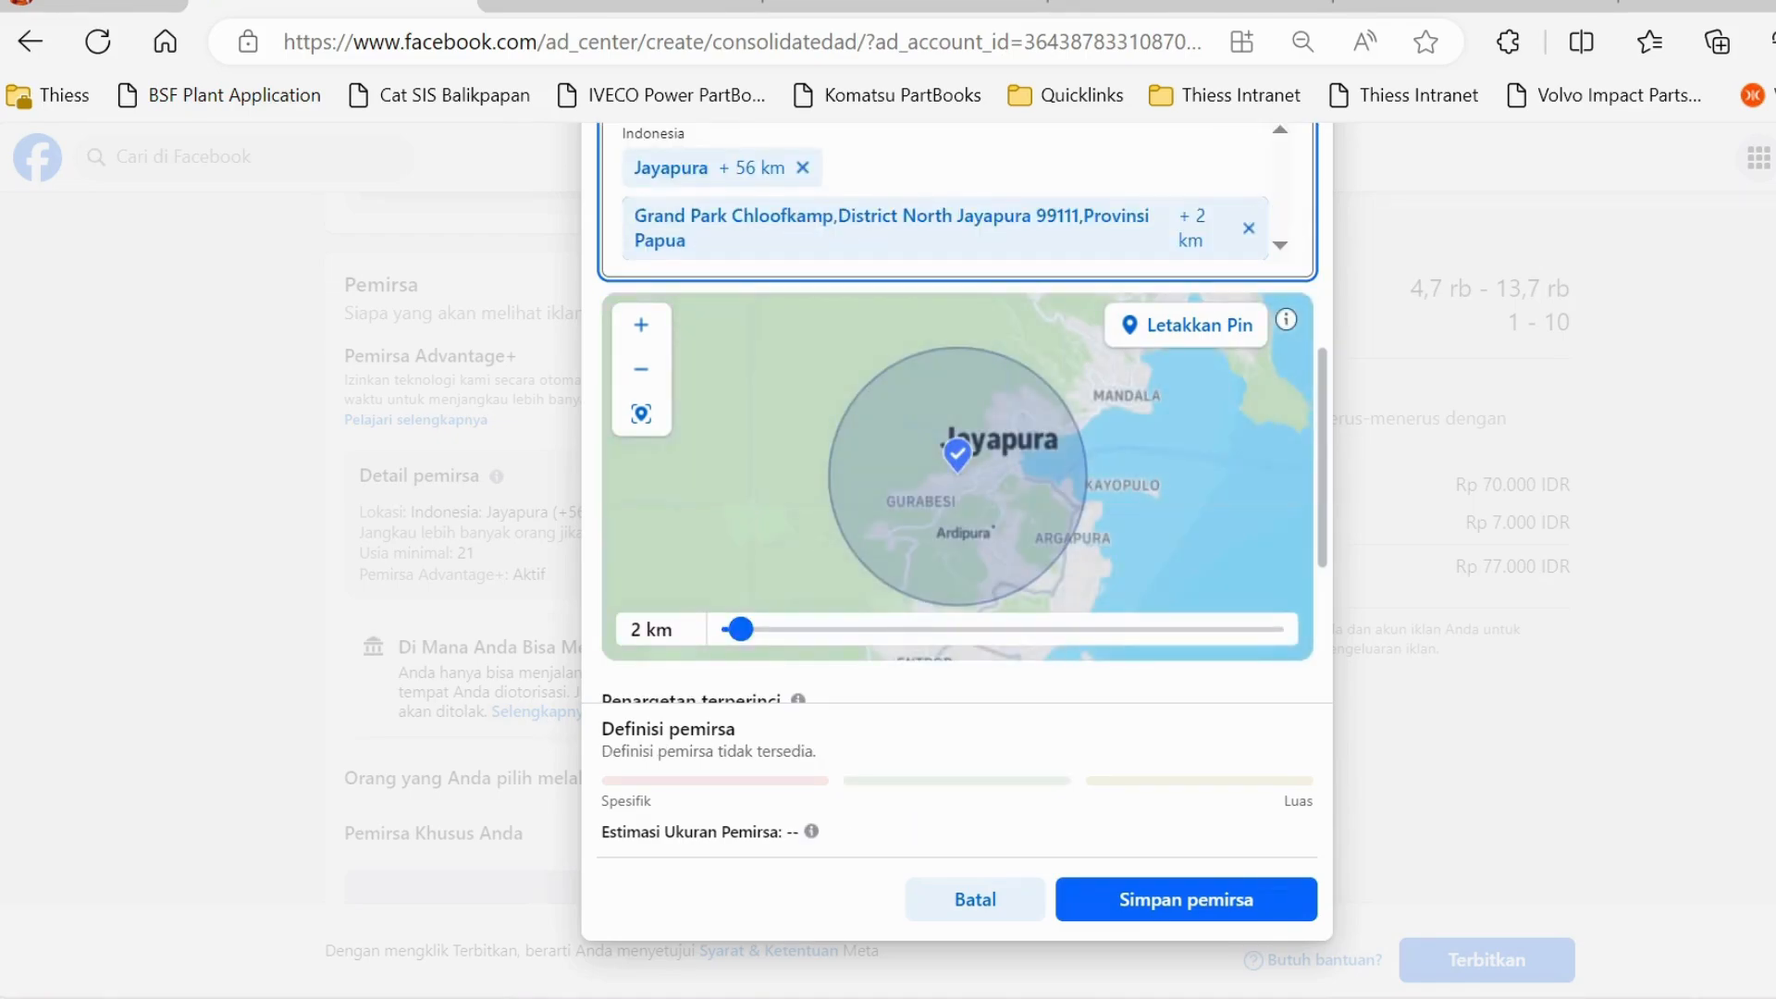
left_click(804, 169)
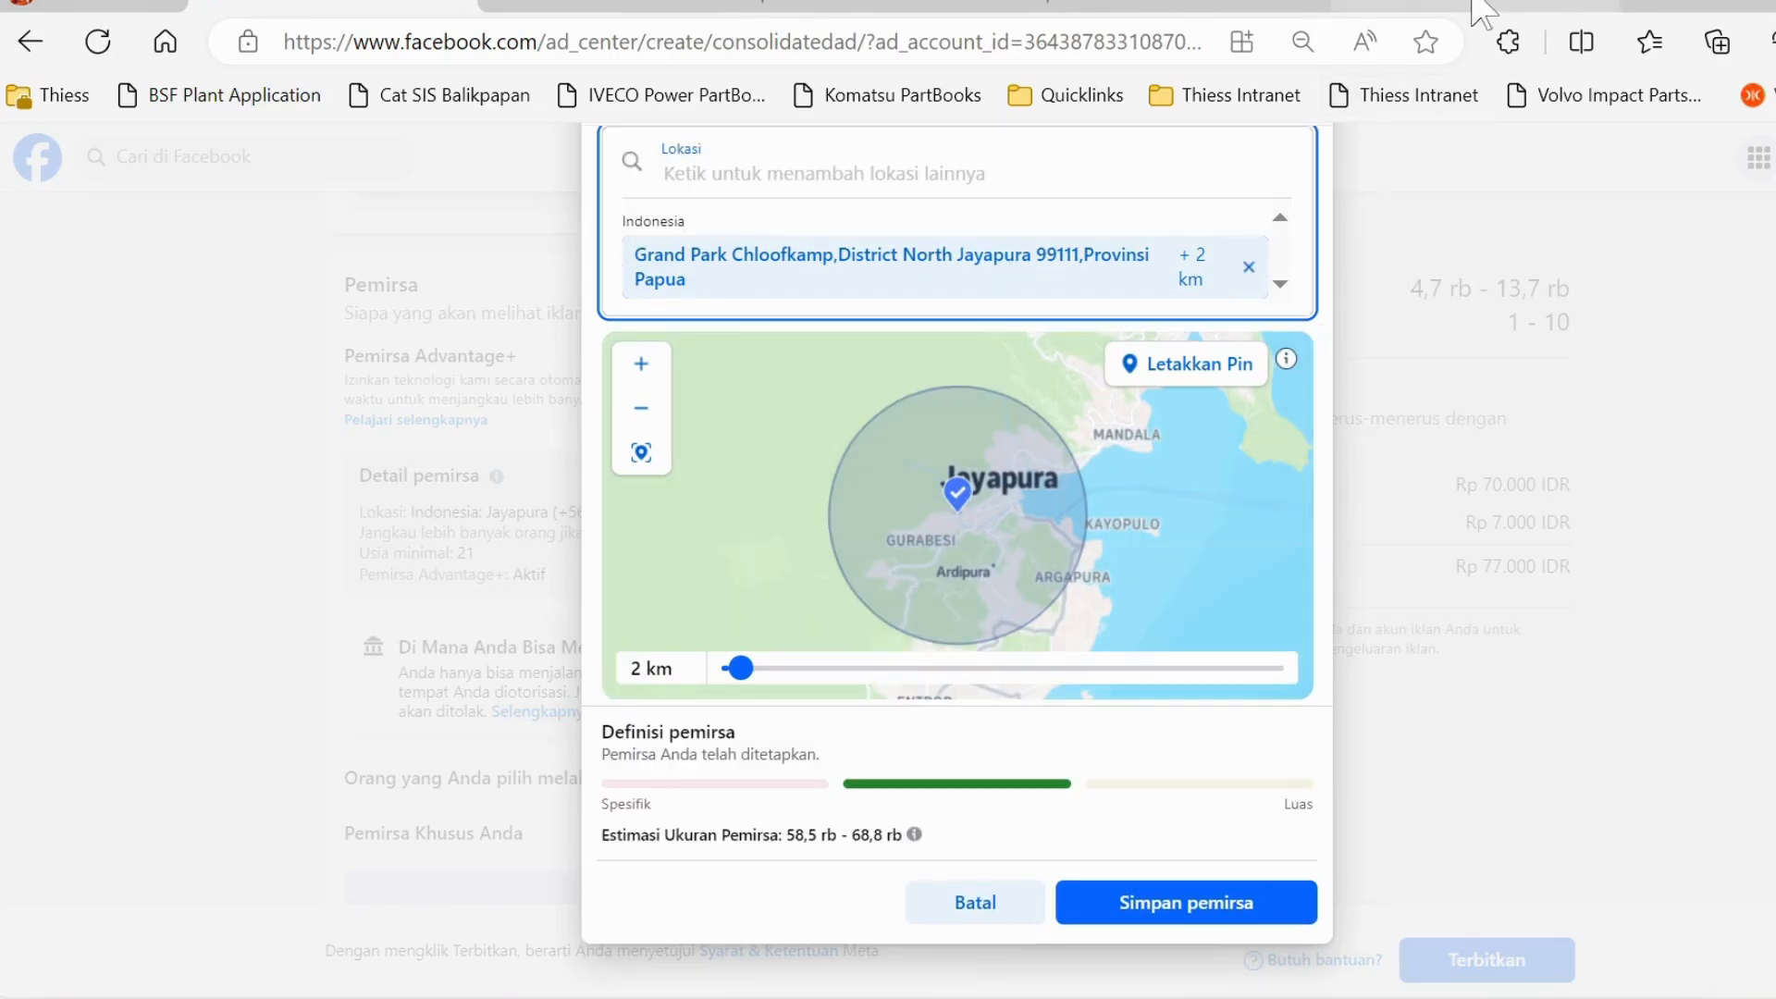
Step: Search the audience locations for the postal codes 99351, 99121 and 99110, taking each from ChatGPT's reply
left_click(1480, 11)
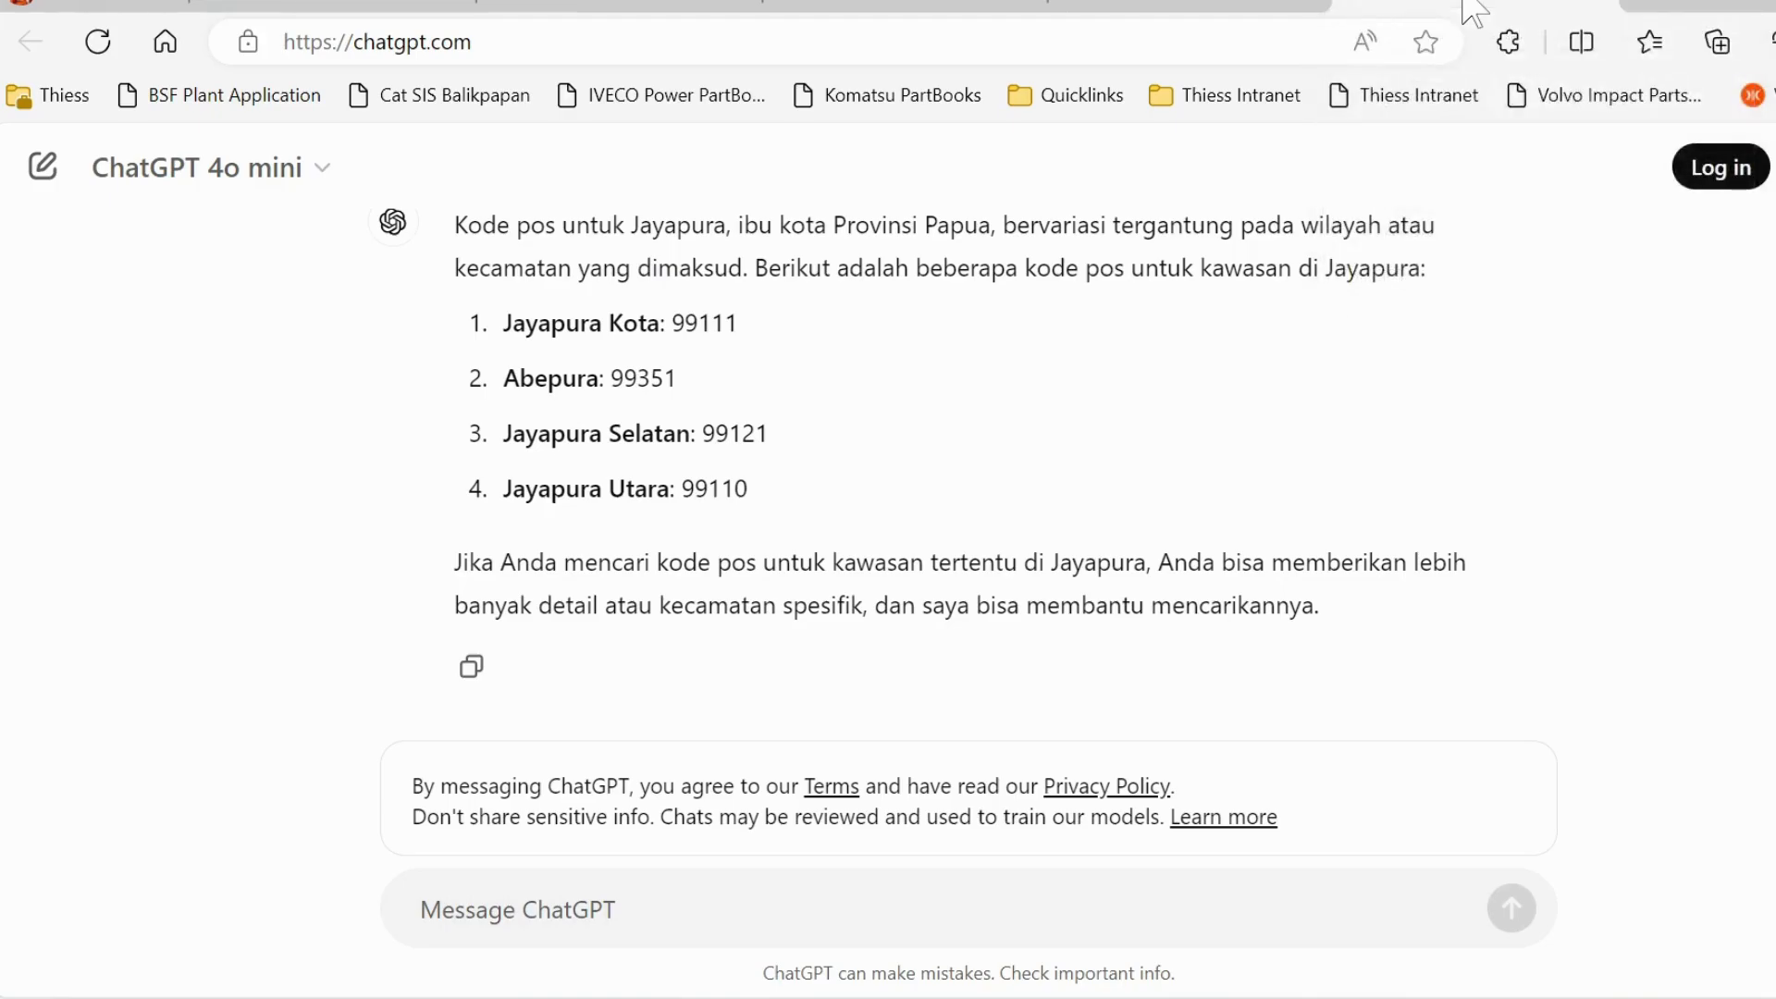
left_click(350, 9)
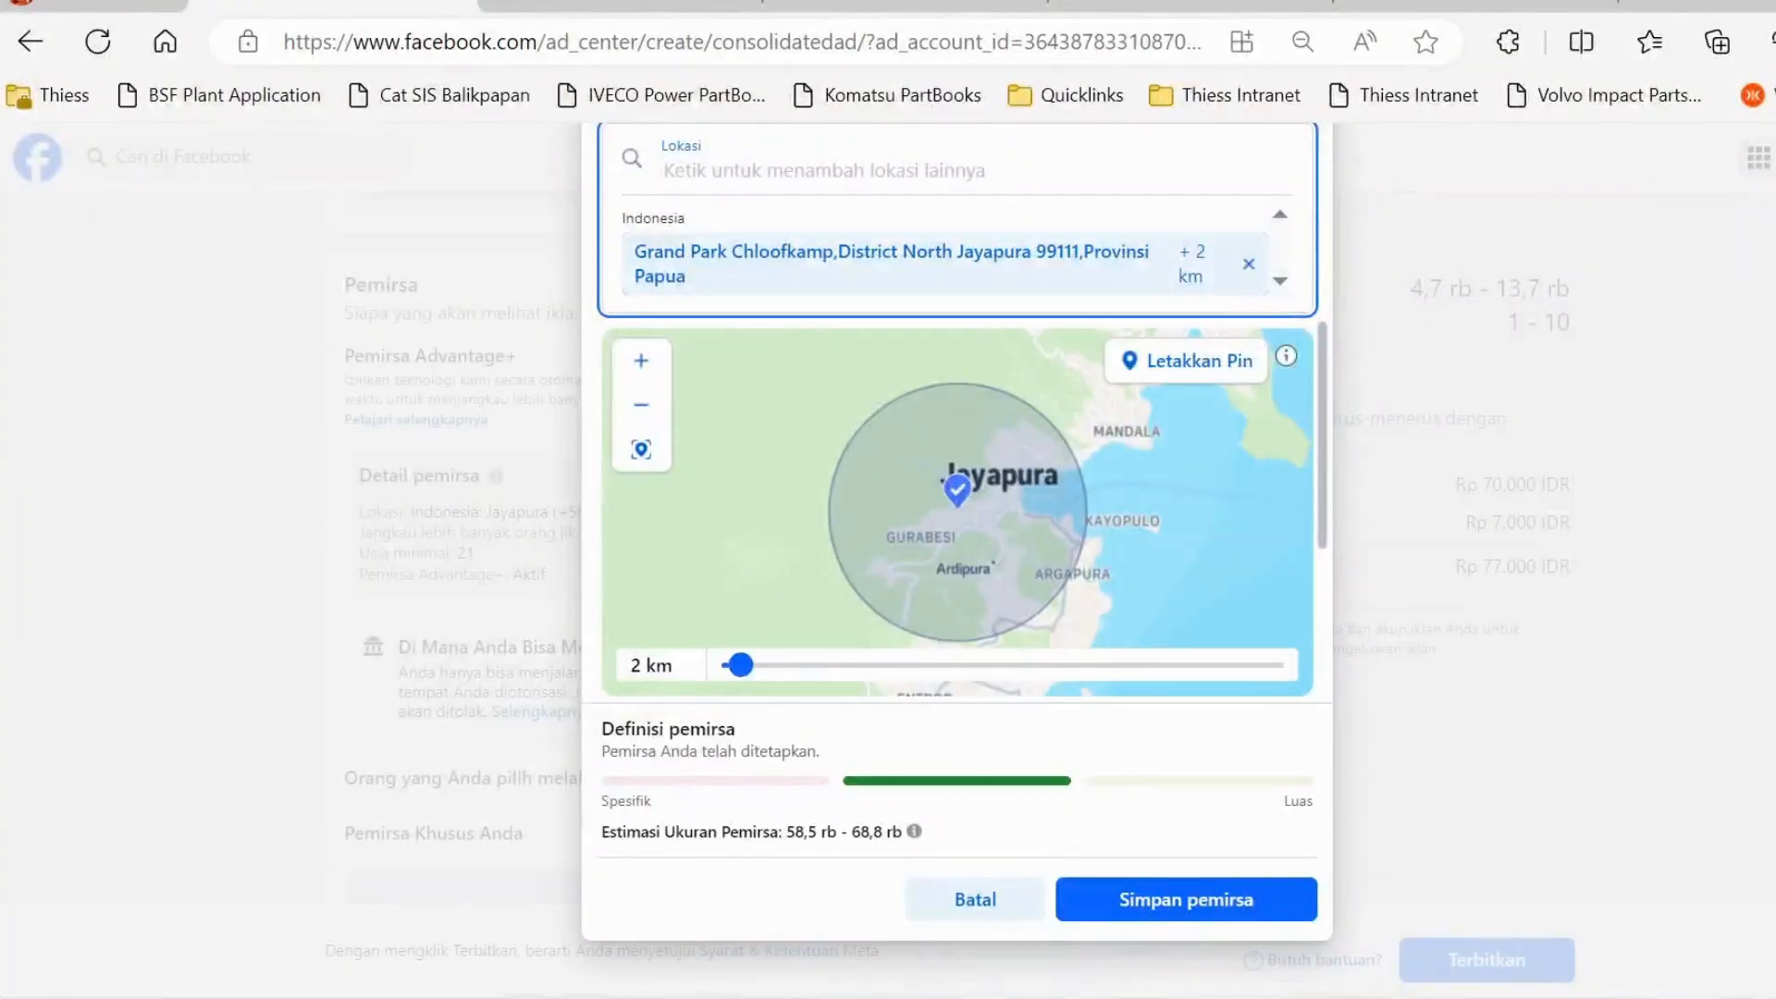
type("99351")
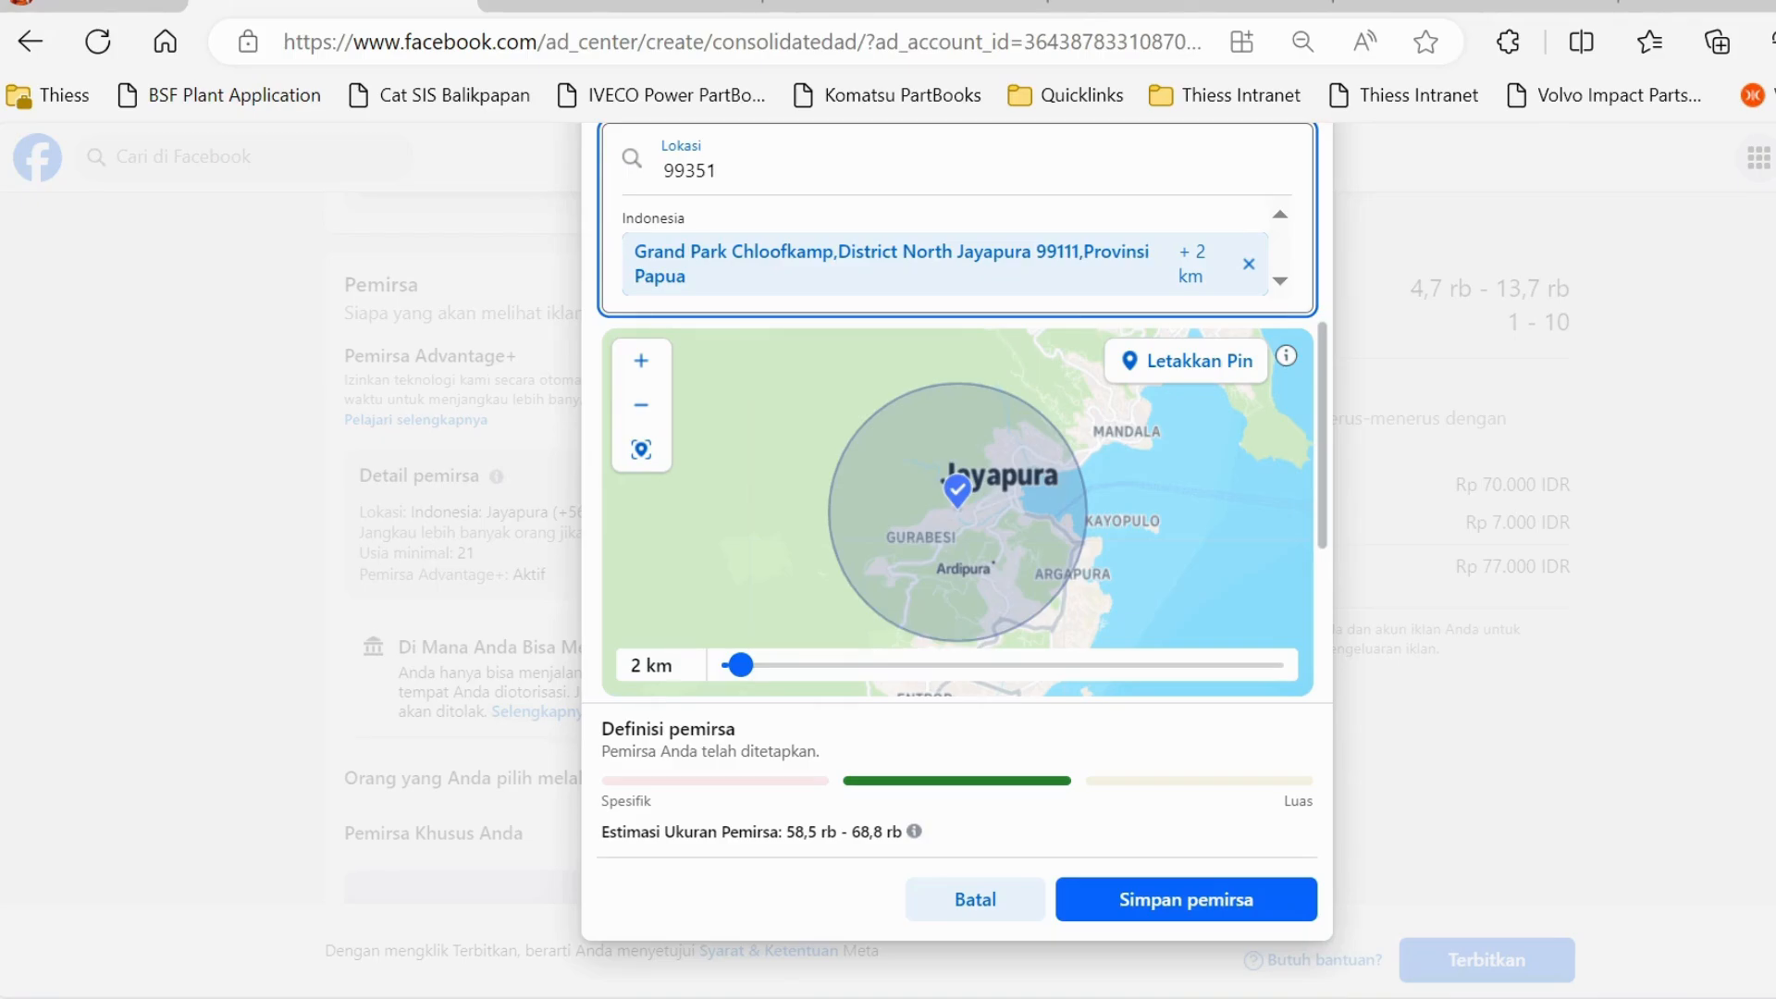
left_click(1478, 2)
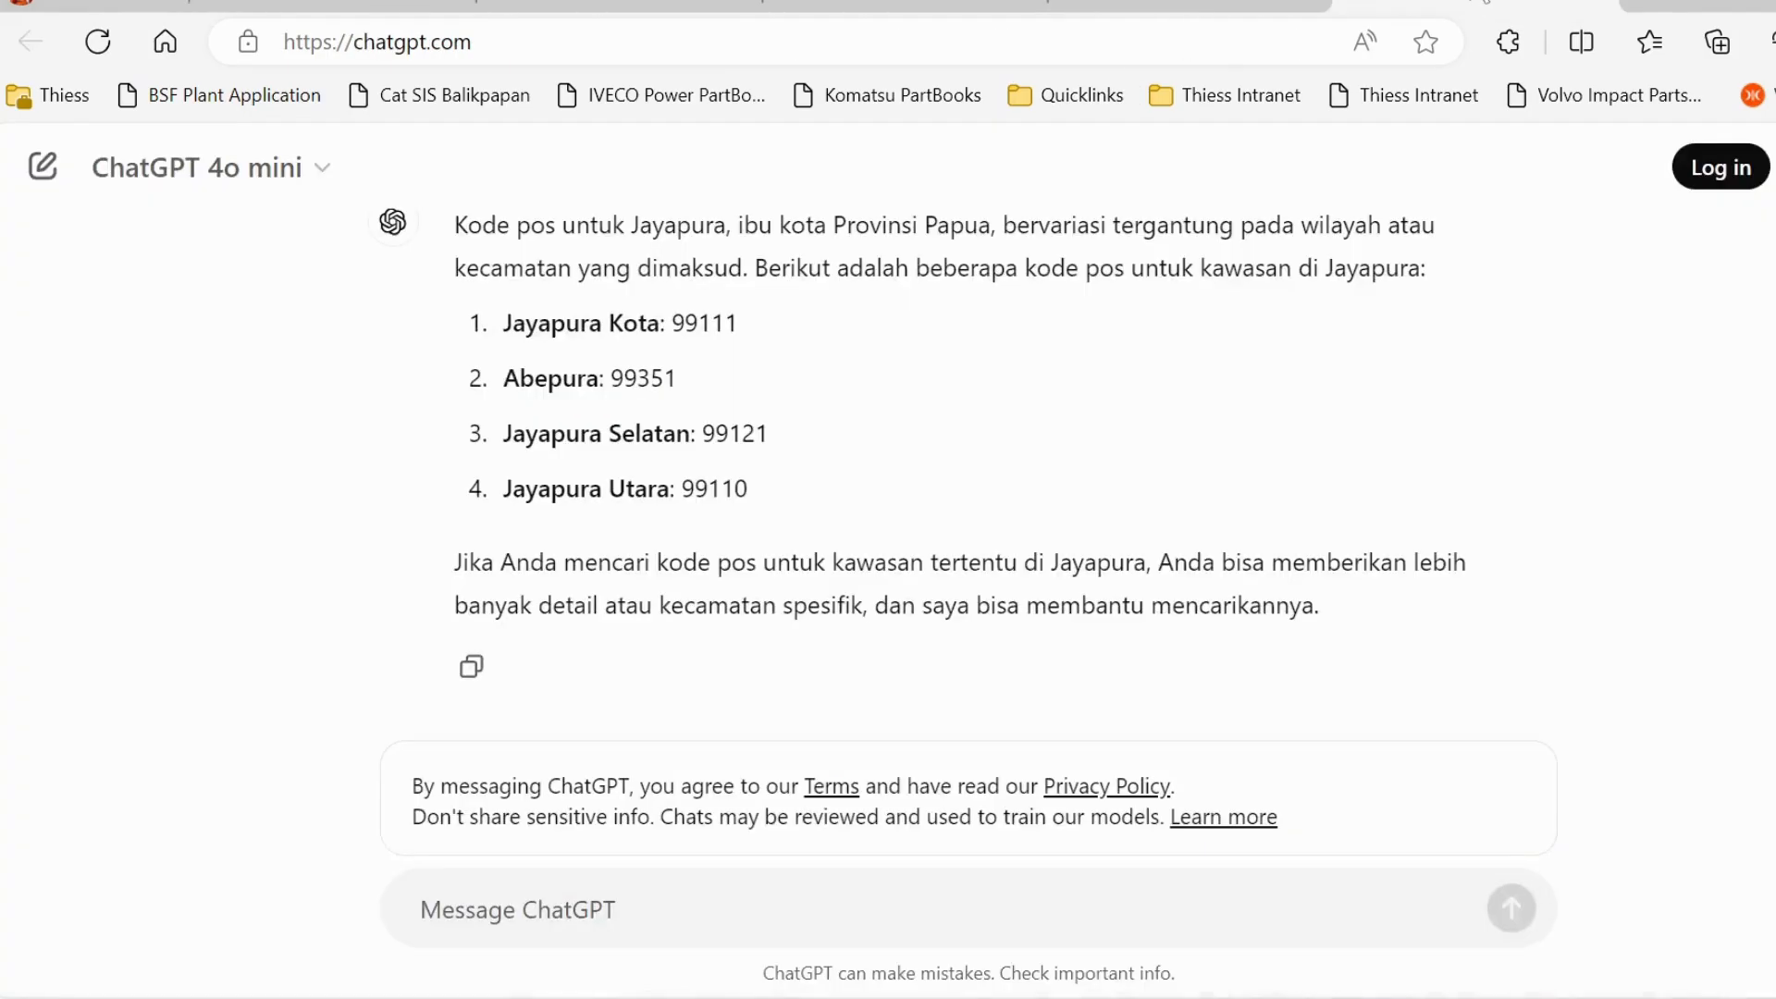
left_click(393, 12)
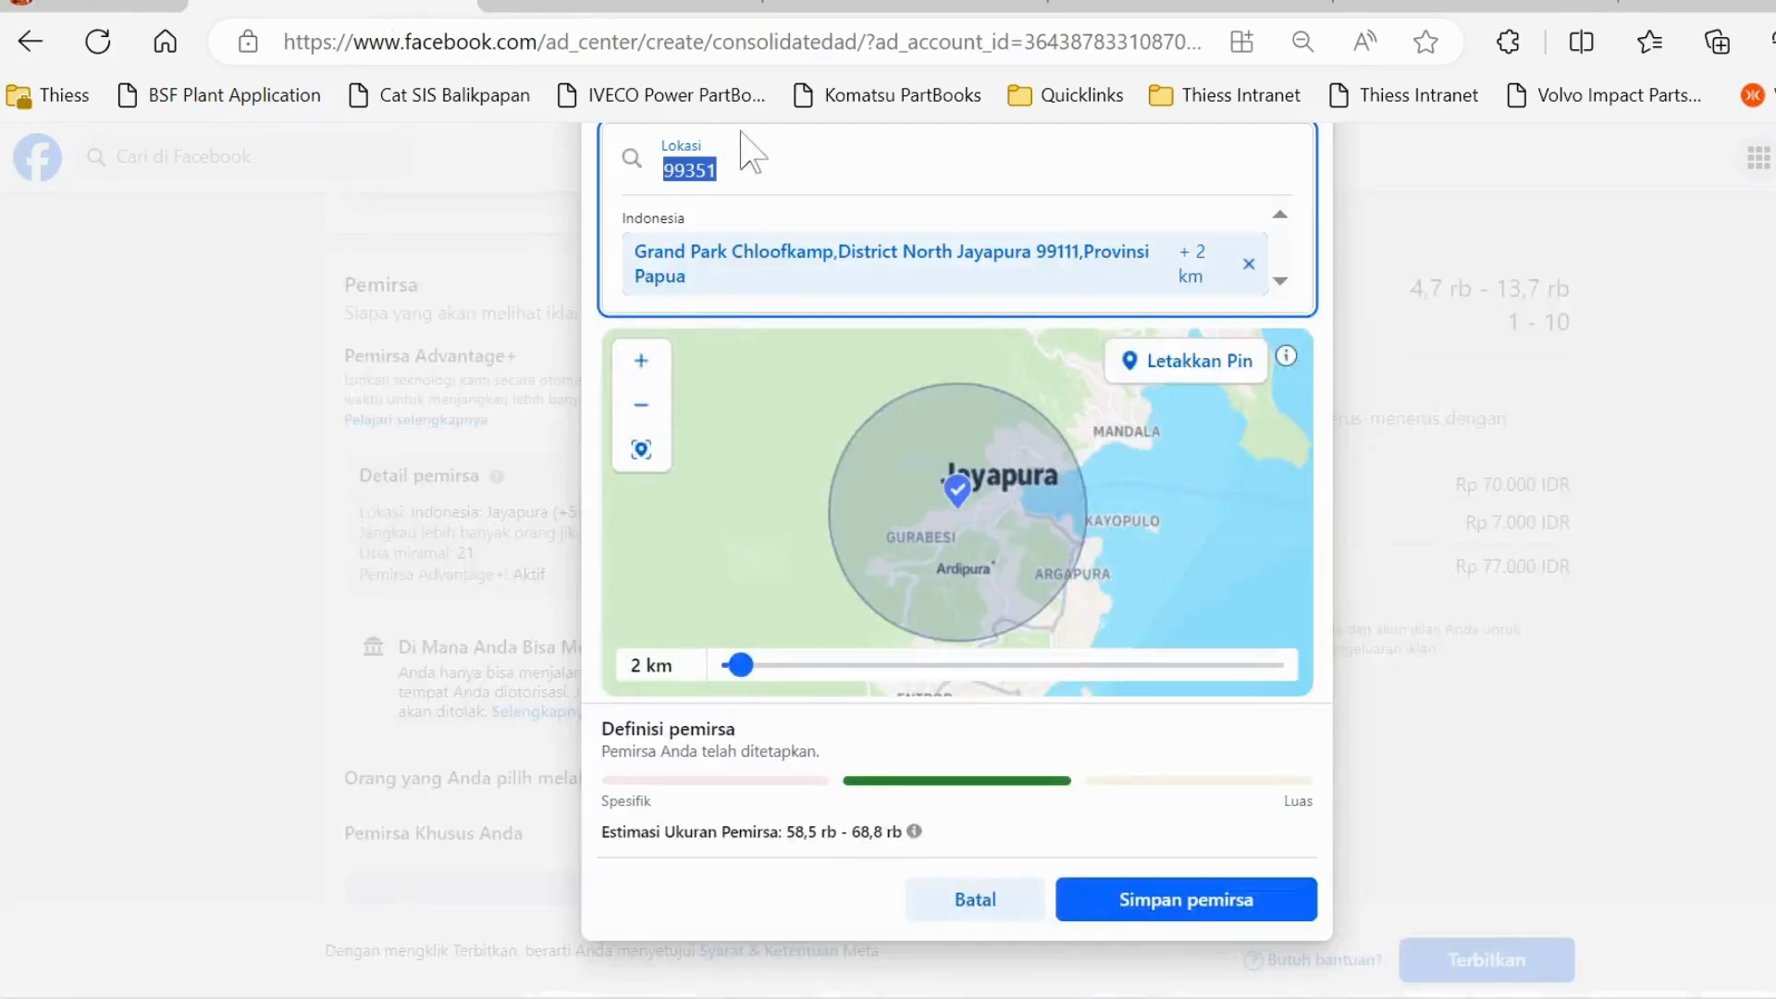
type("99121")
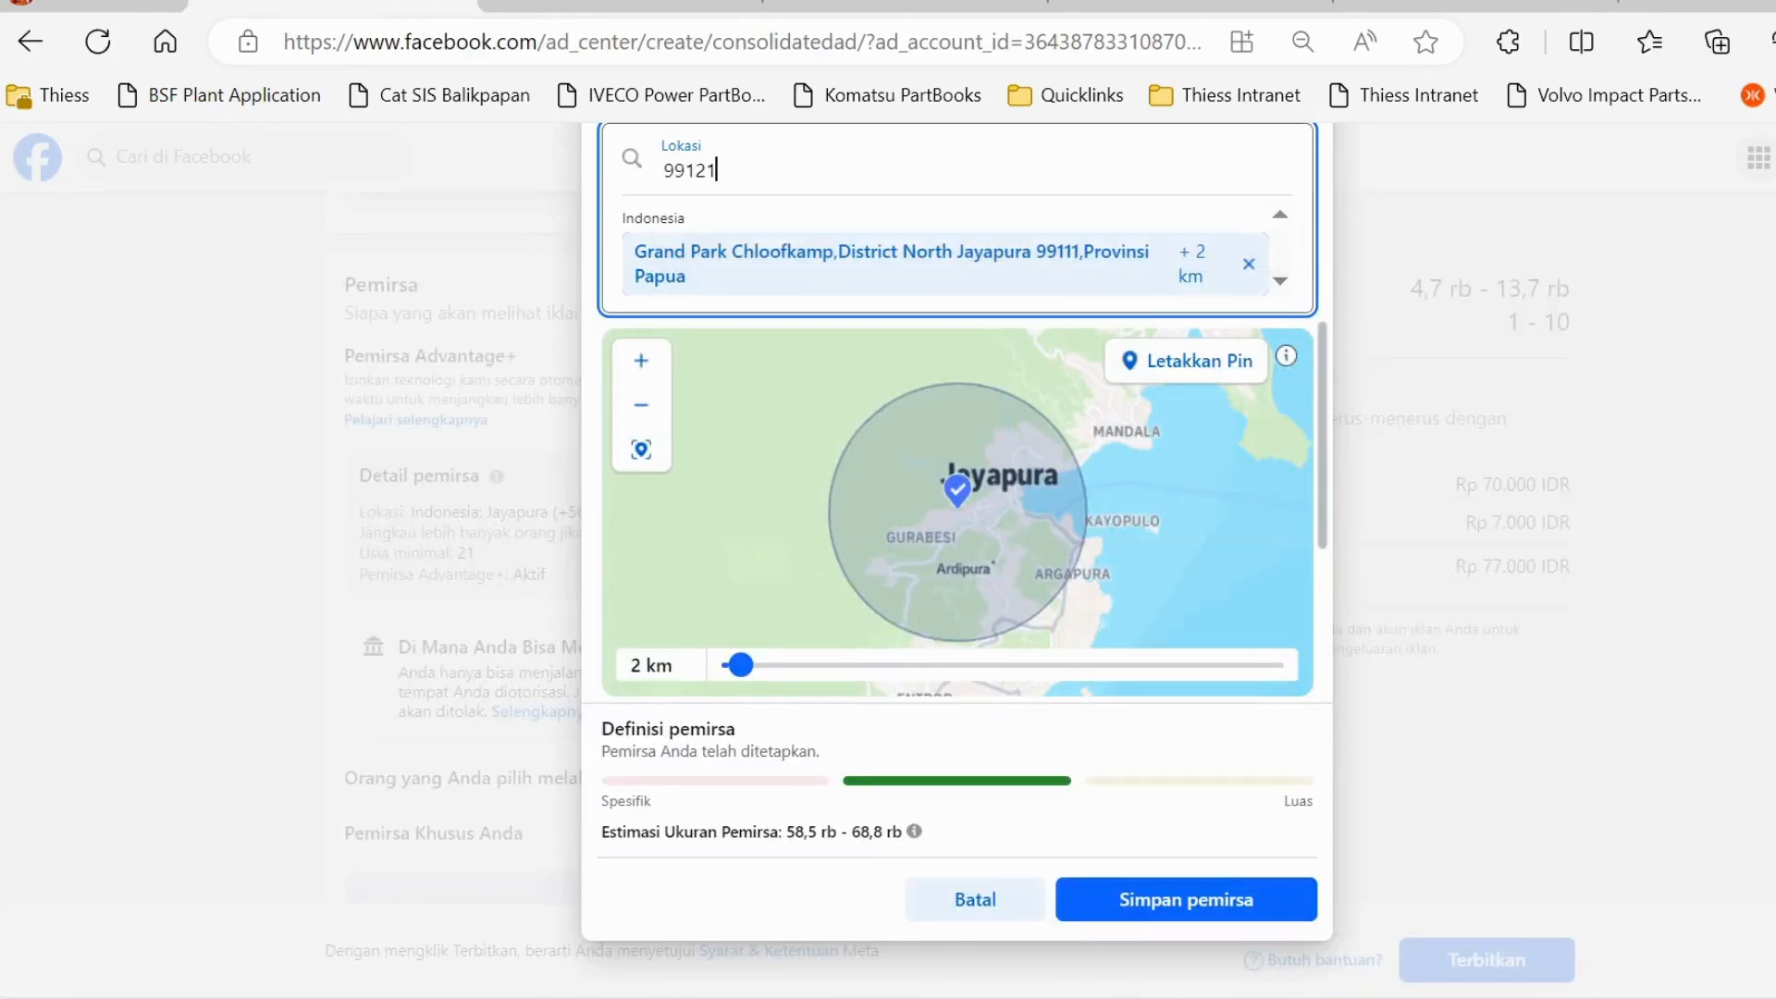
left_click(1487, 4)
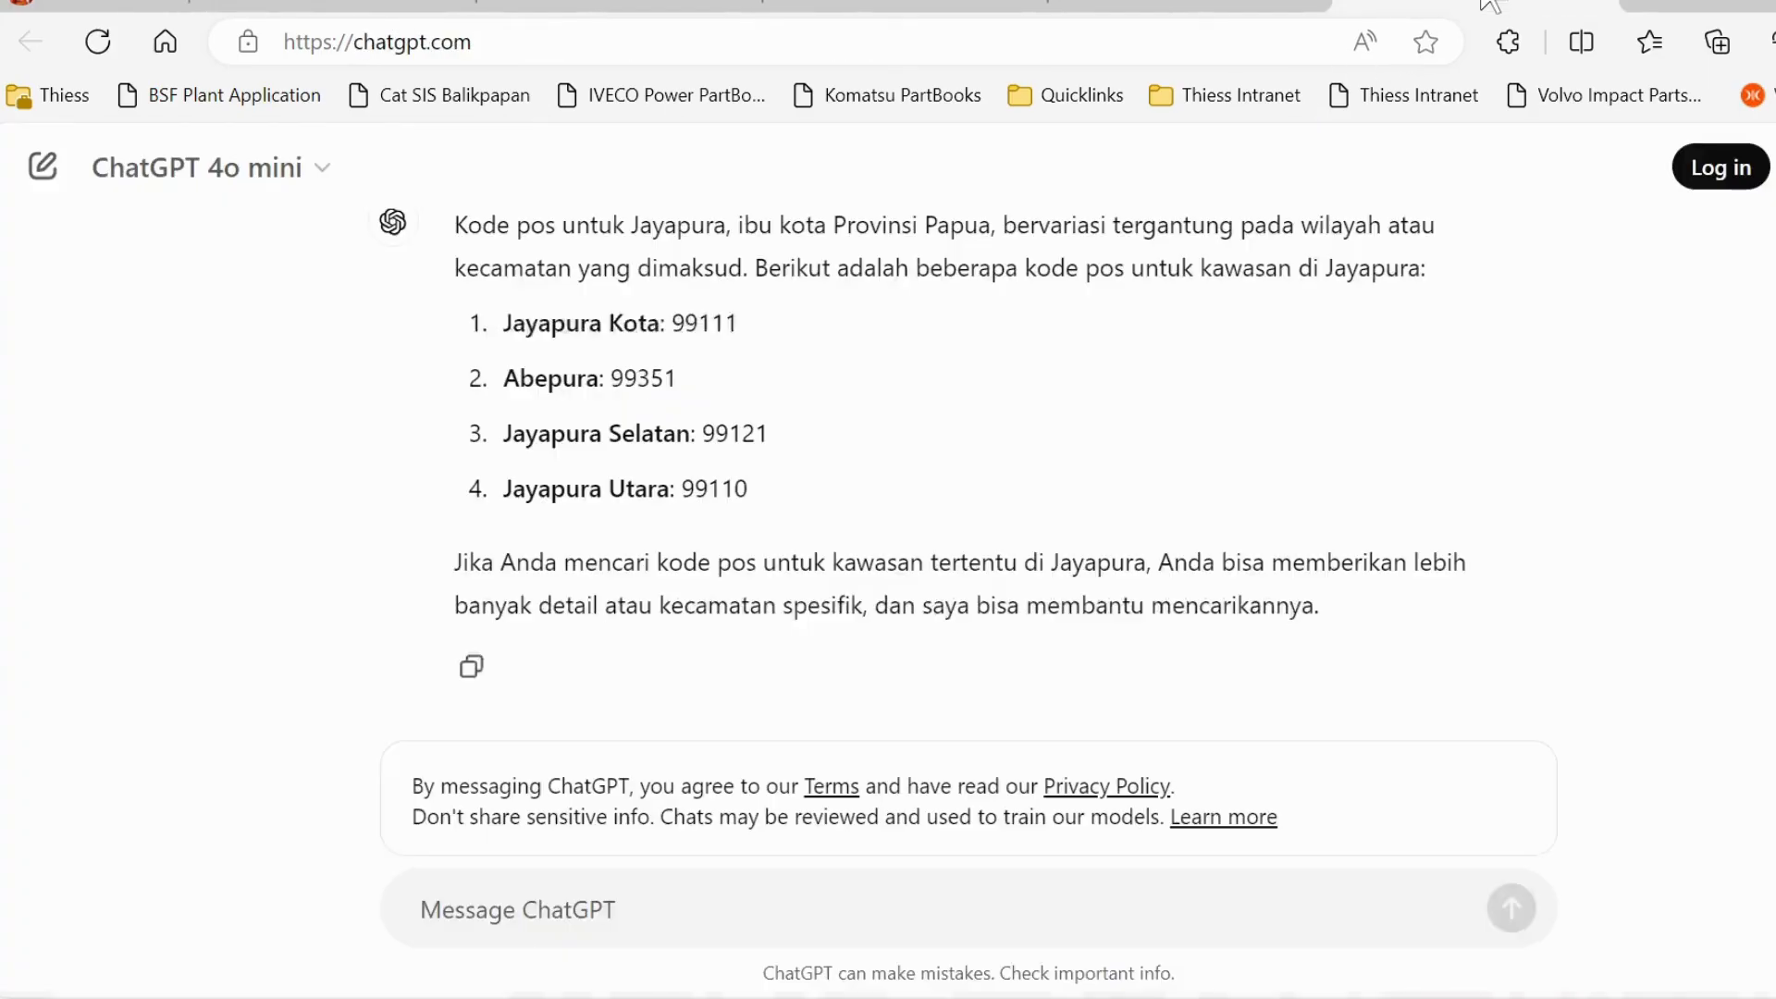
left_click(385, 5)
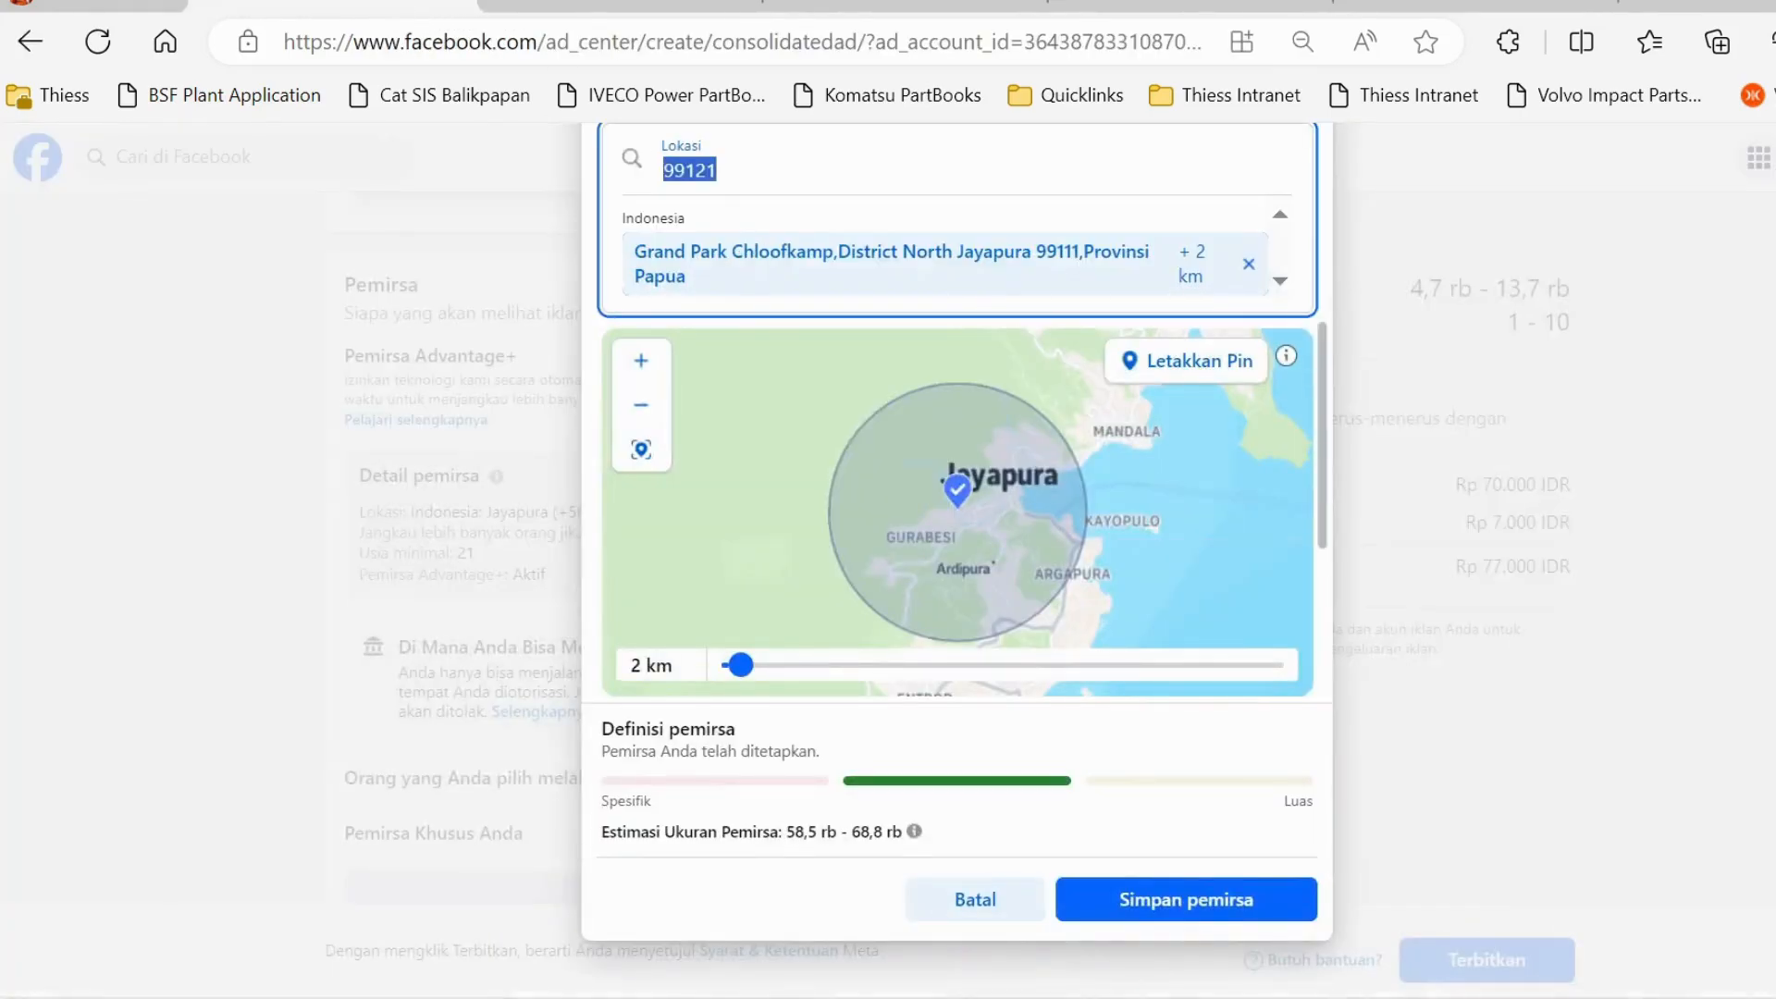
type("99110")
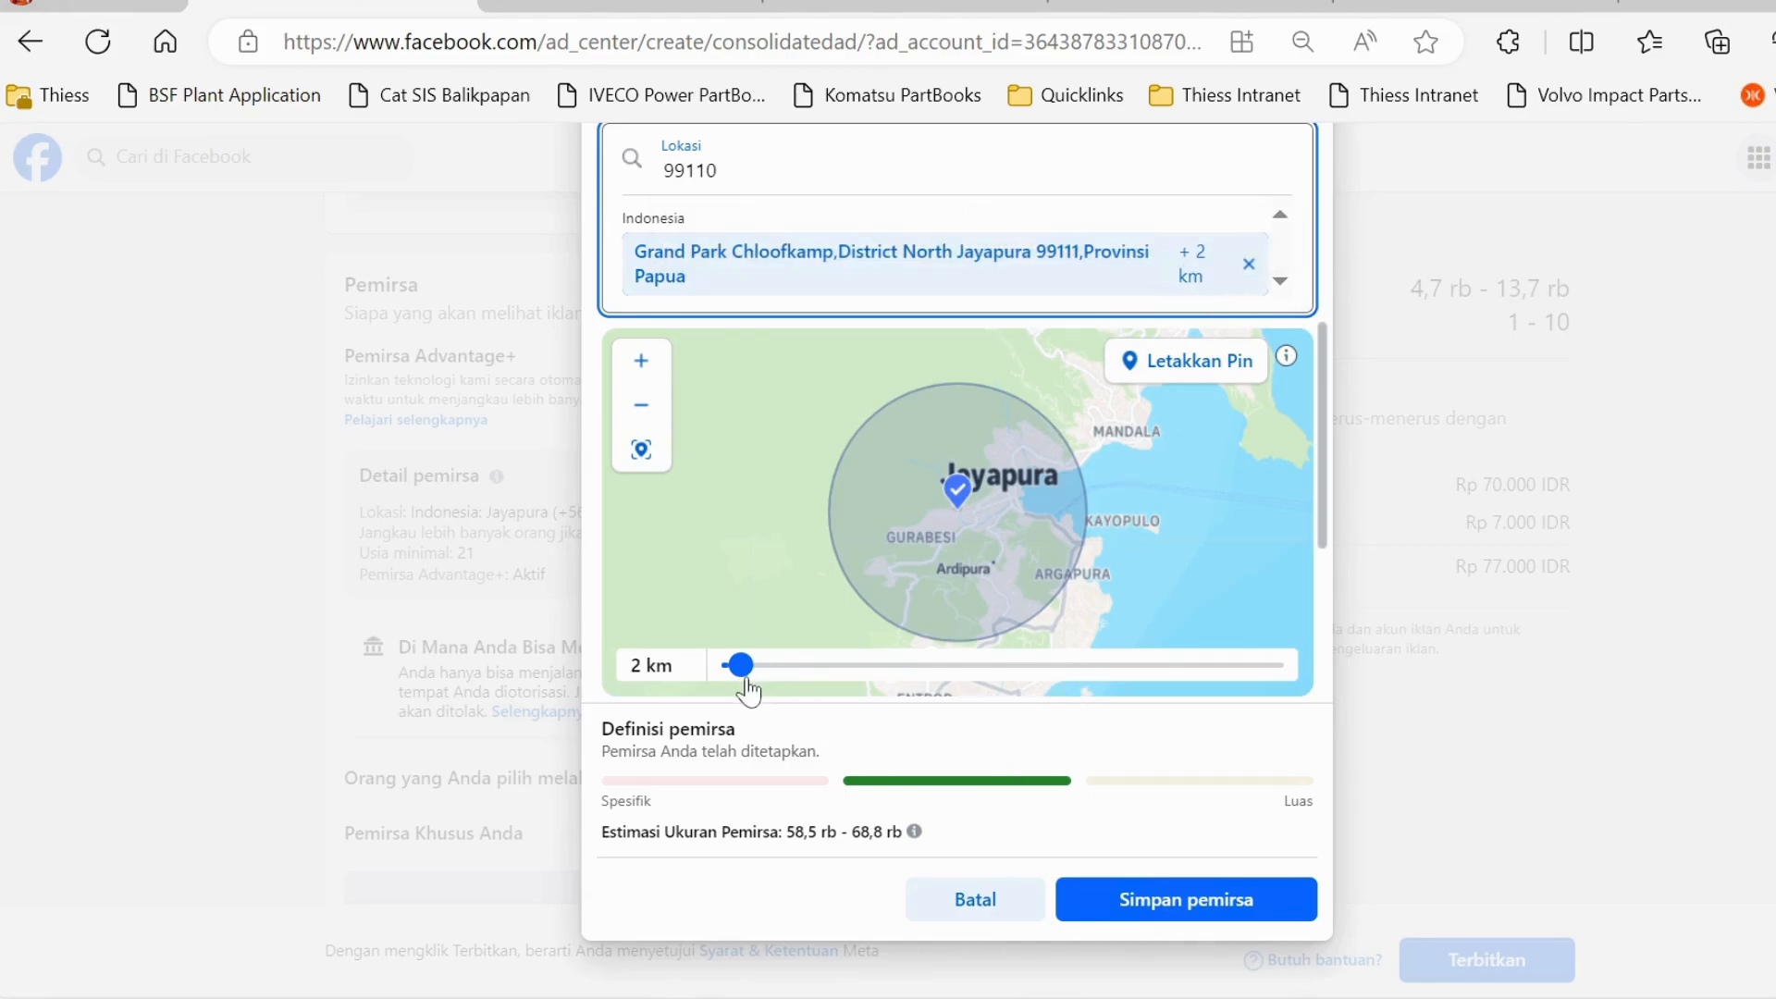
Step: Set the radius around the Grand Park Chloofkamp location to 10 km
left_click_drag(740, 682, 746, 681)
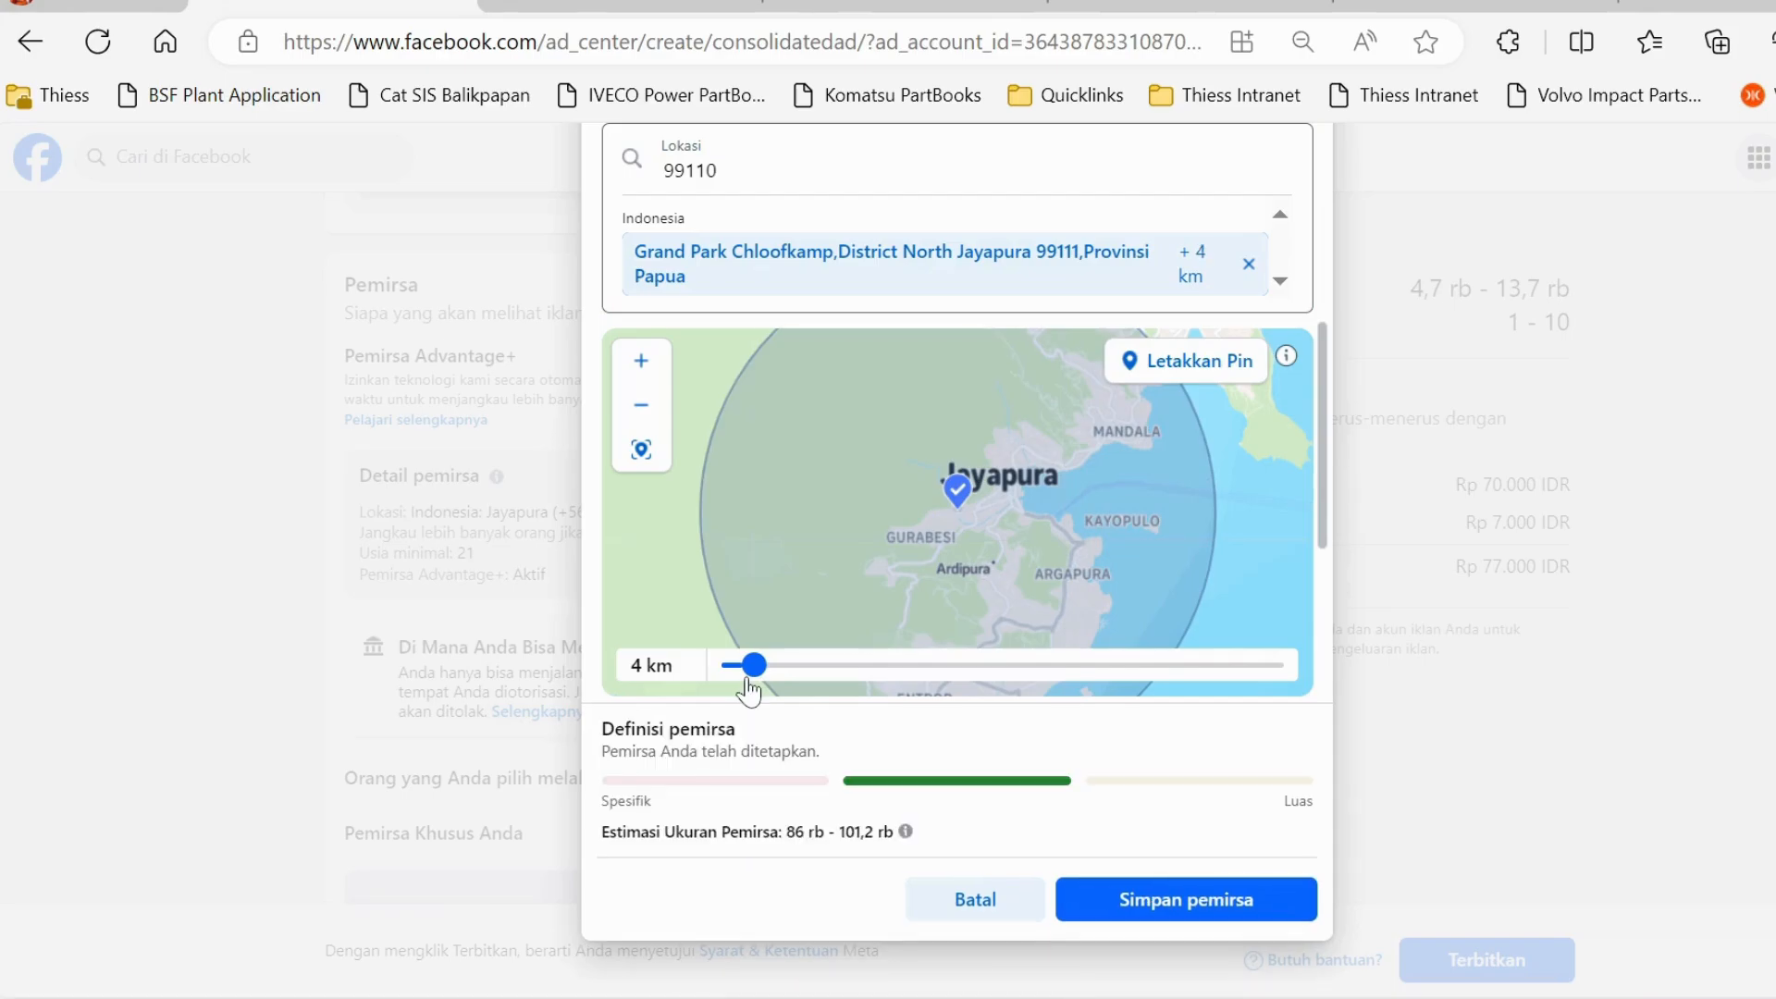
left_click_drag(747, 680, 794, 681)
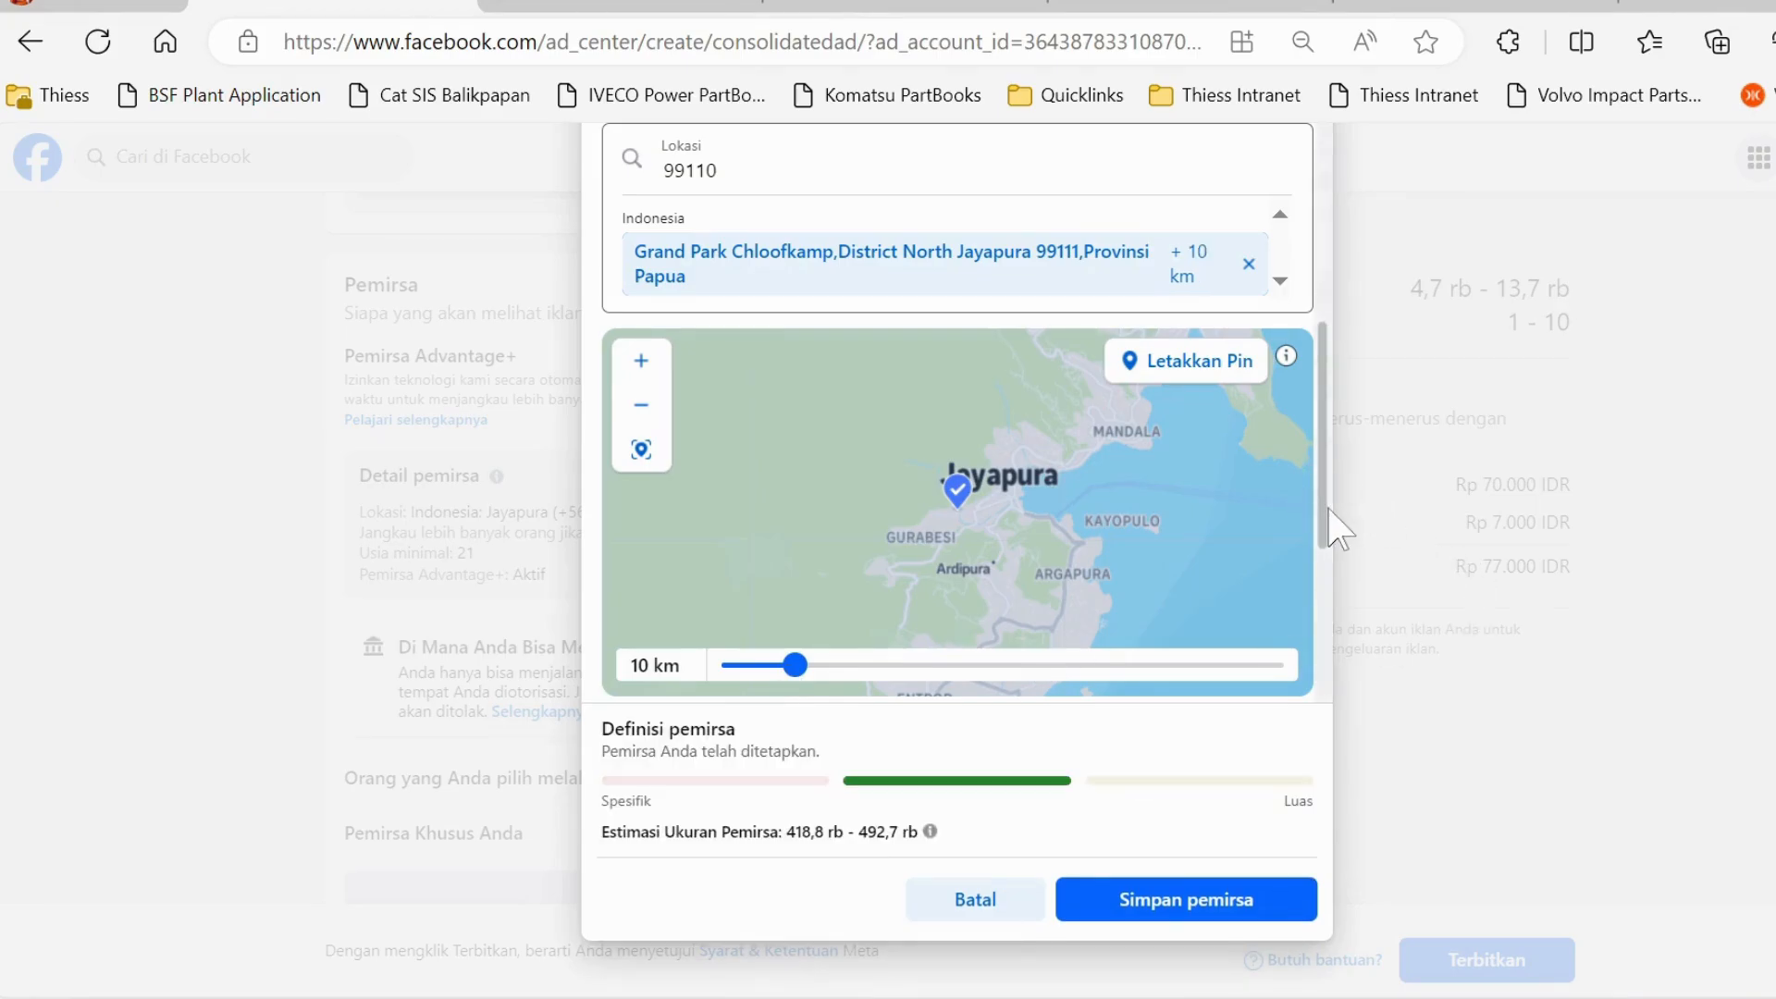
Step: Add the suggested interests Pemasaran via email (marketing) and Administrasi bisnis (bisnis & keuangan) to the detailed targeting
left_click_drag(1324, 519, 1307, 719)
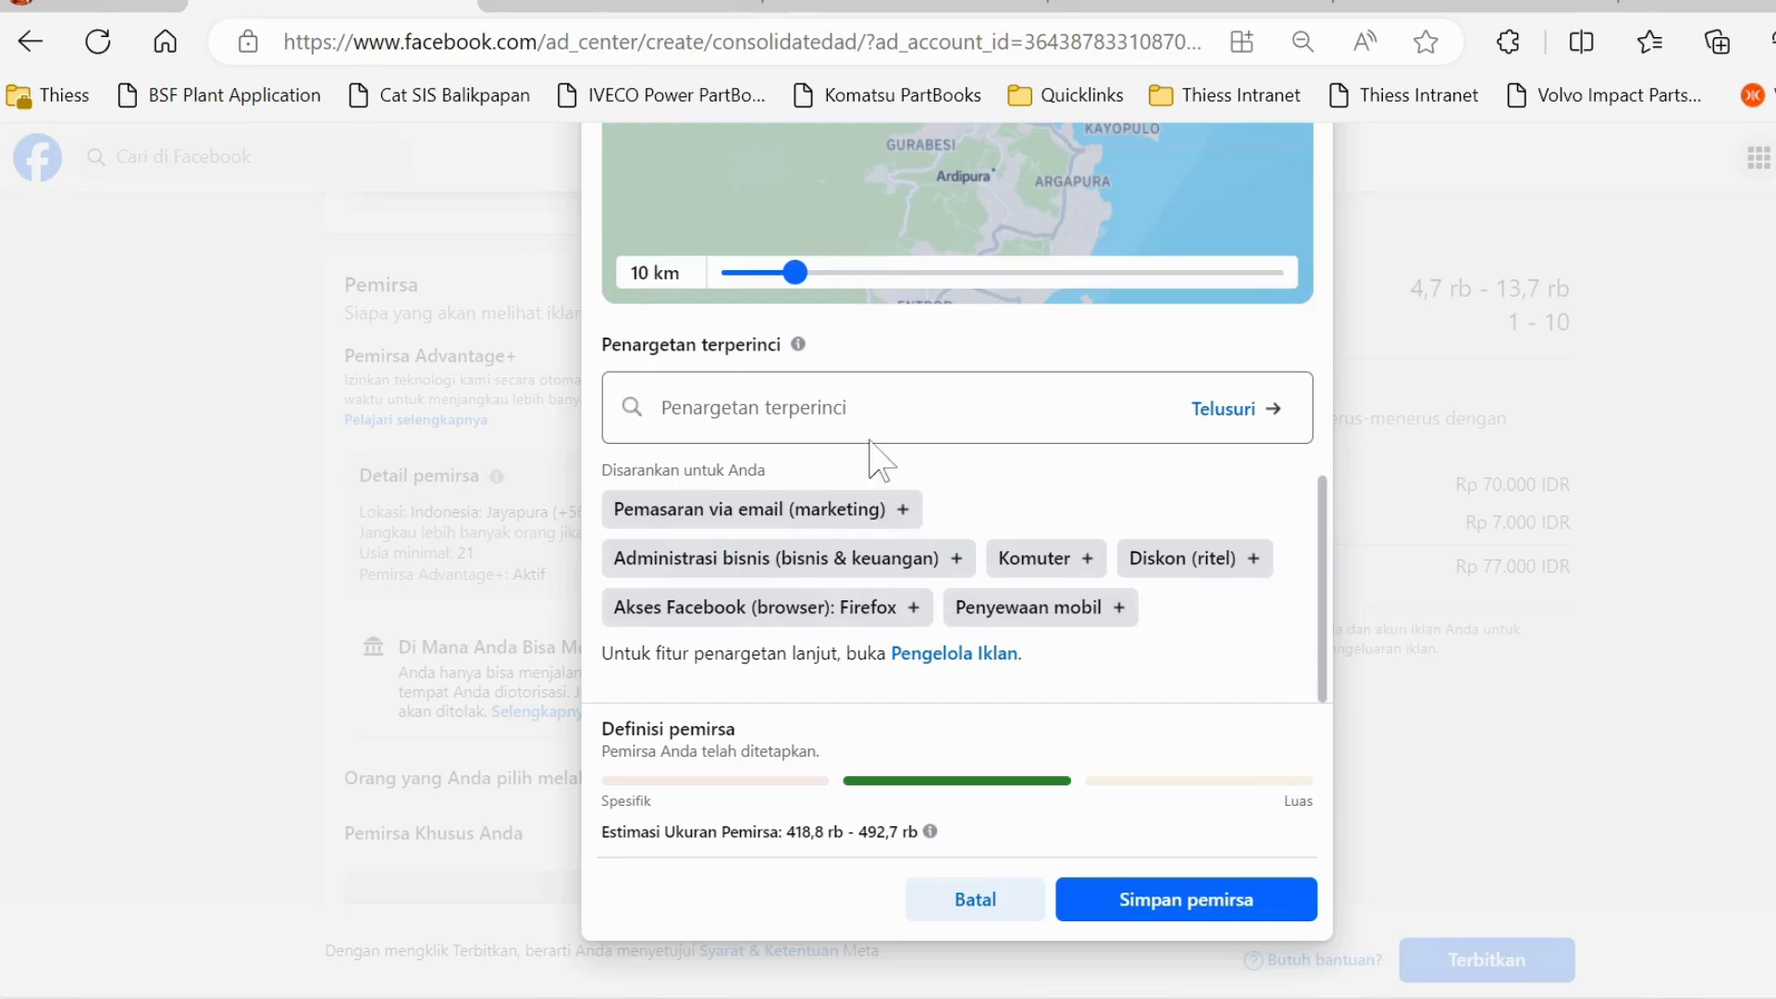
left_click(879, 511)
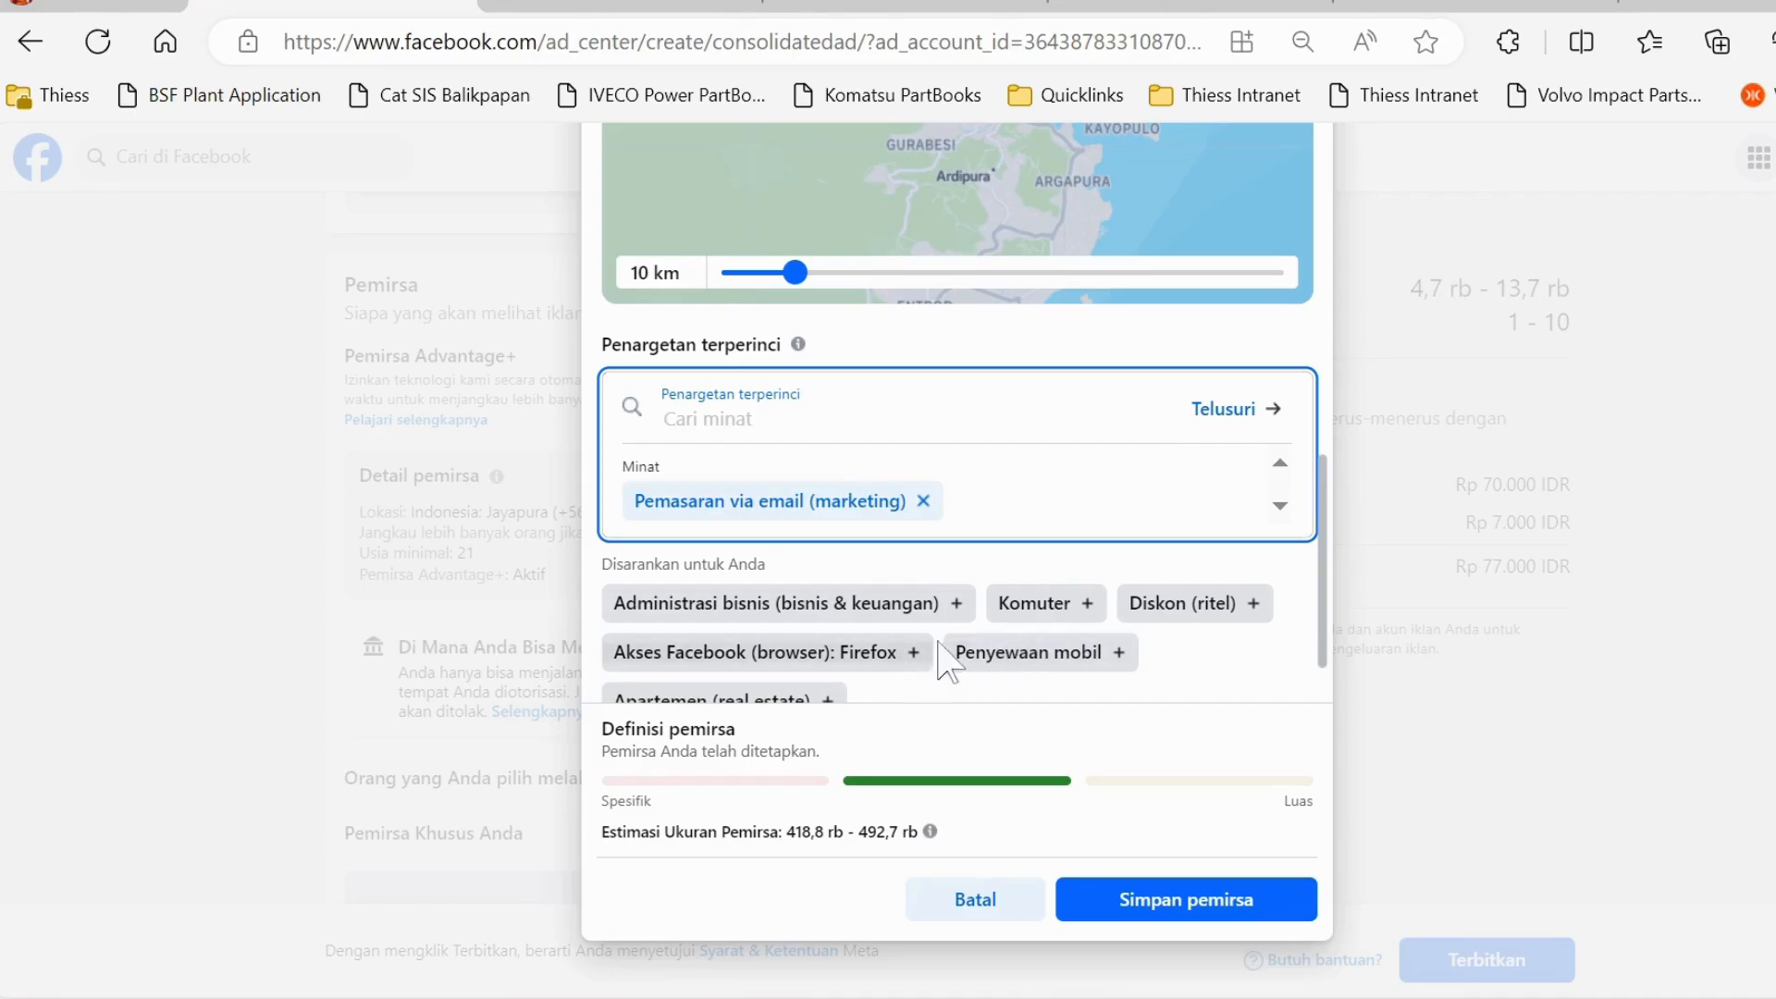
left_click(957, 606)
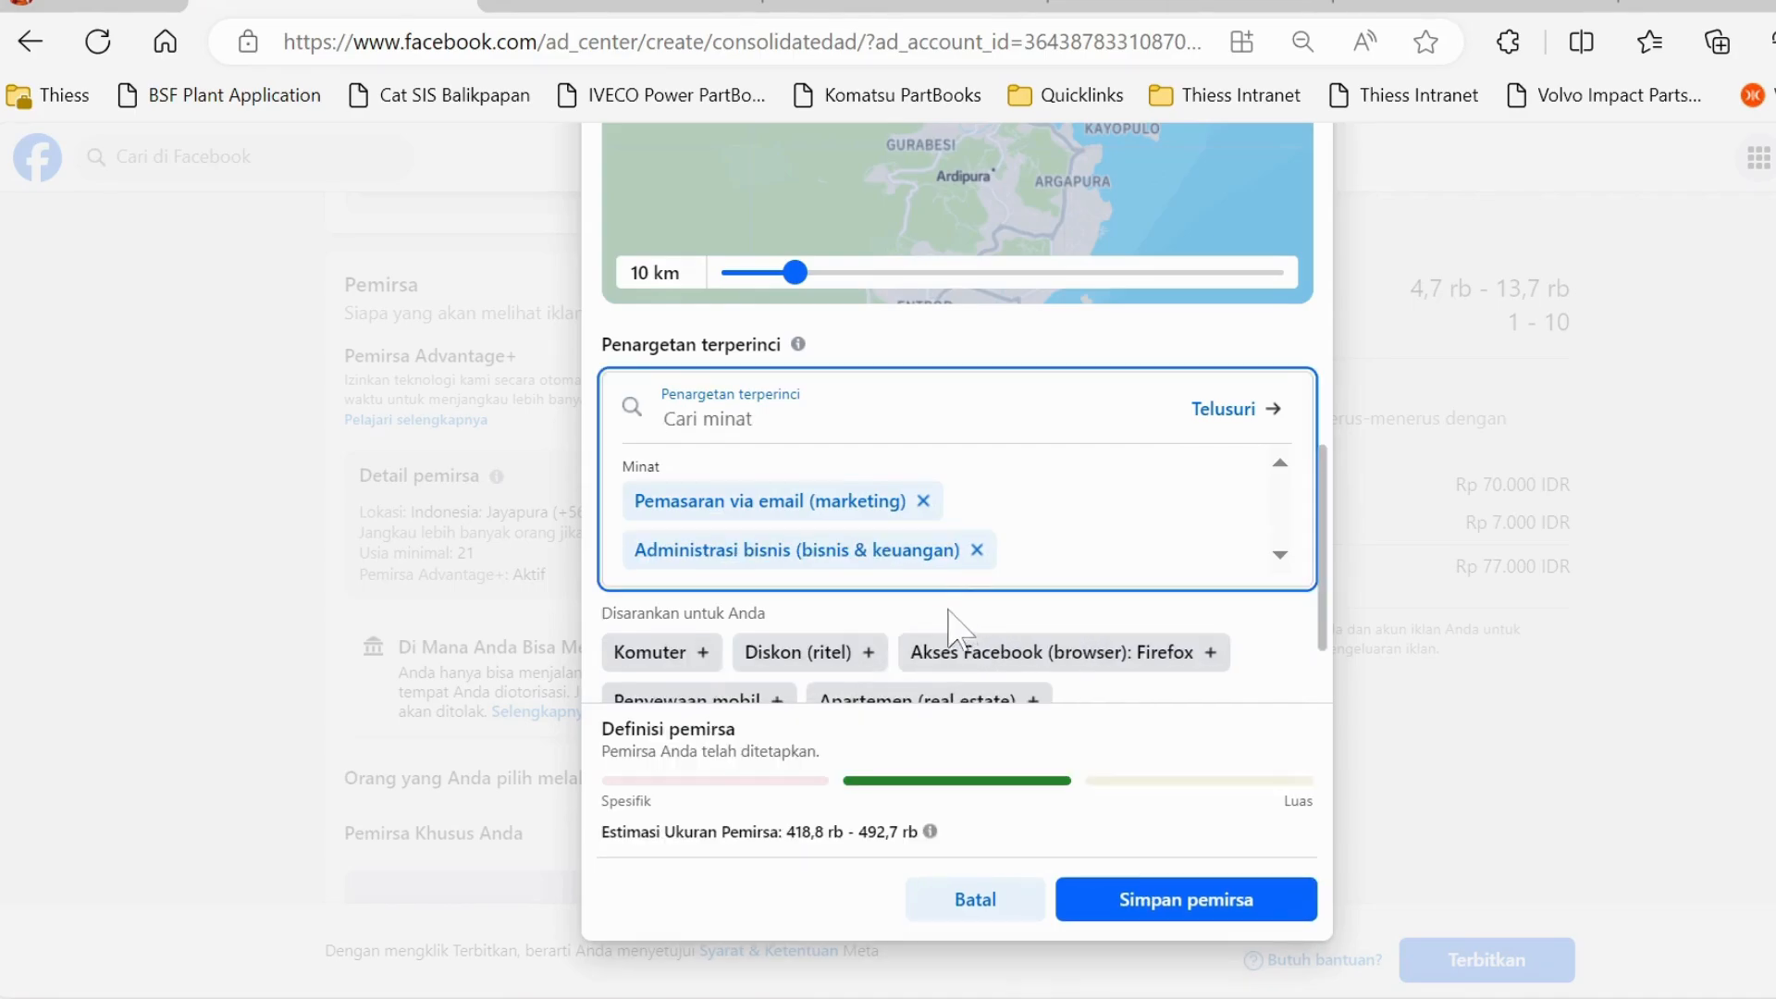
Step: Search for "pendidikan" and "berita" in detailed targeting and add the interests Pendidikan (konsep sosial) and Peristiwa terkini (politik)
type("p")
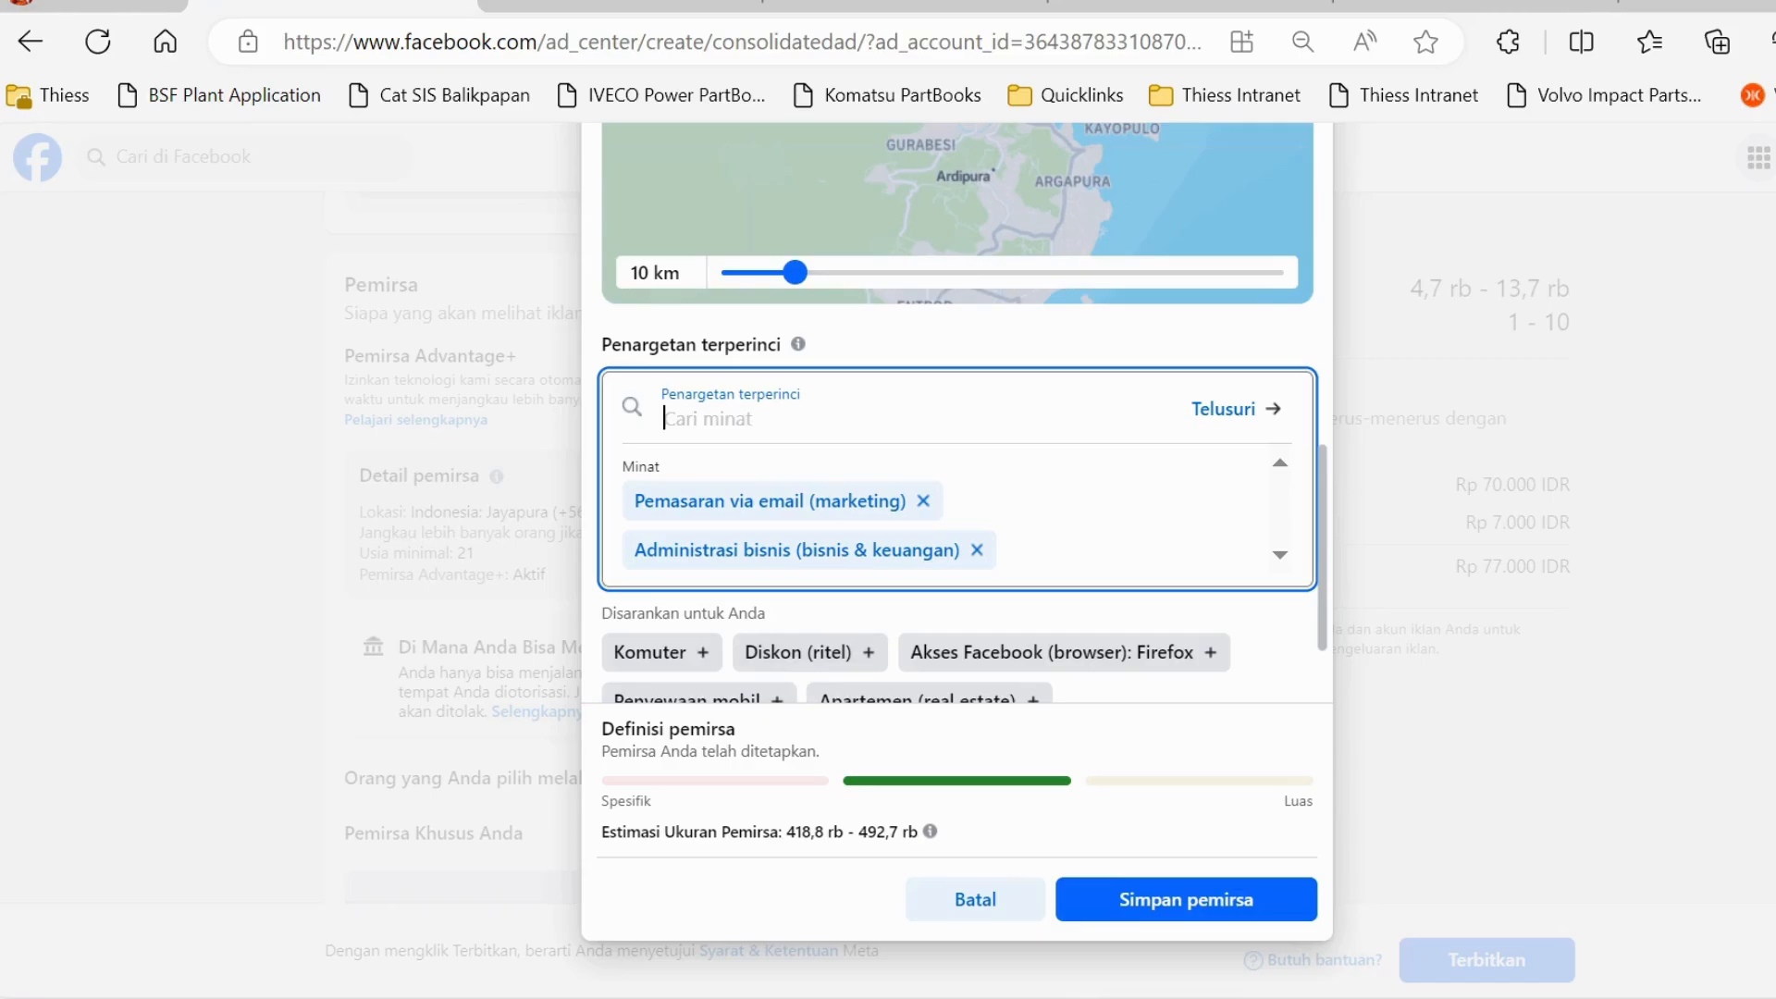
type("endi")
key("BackSpace")
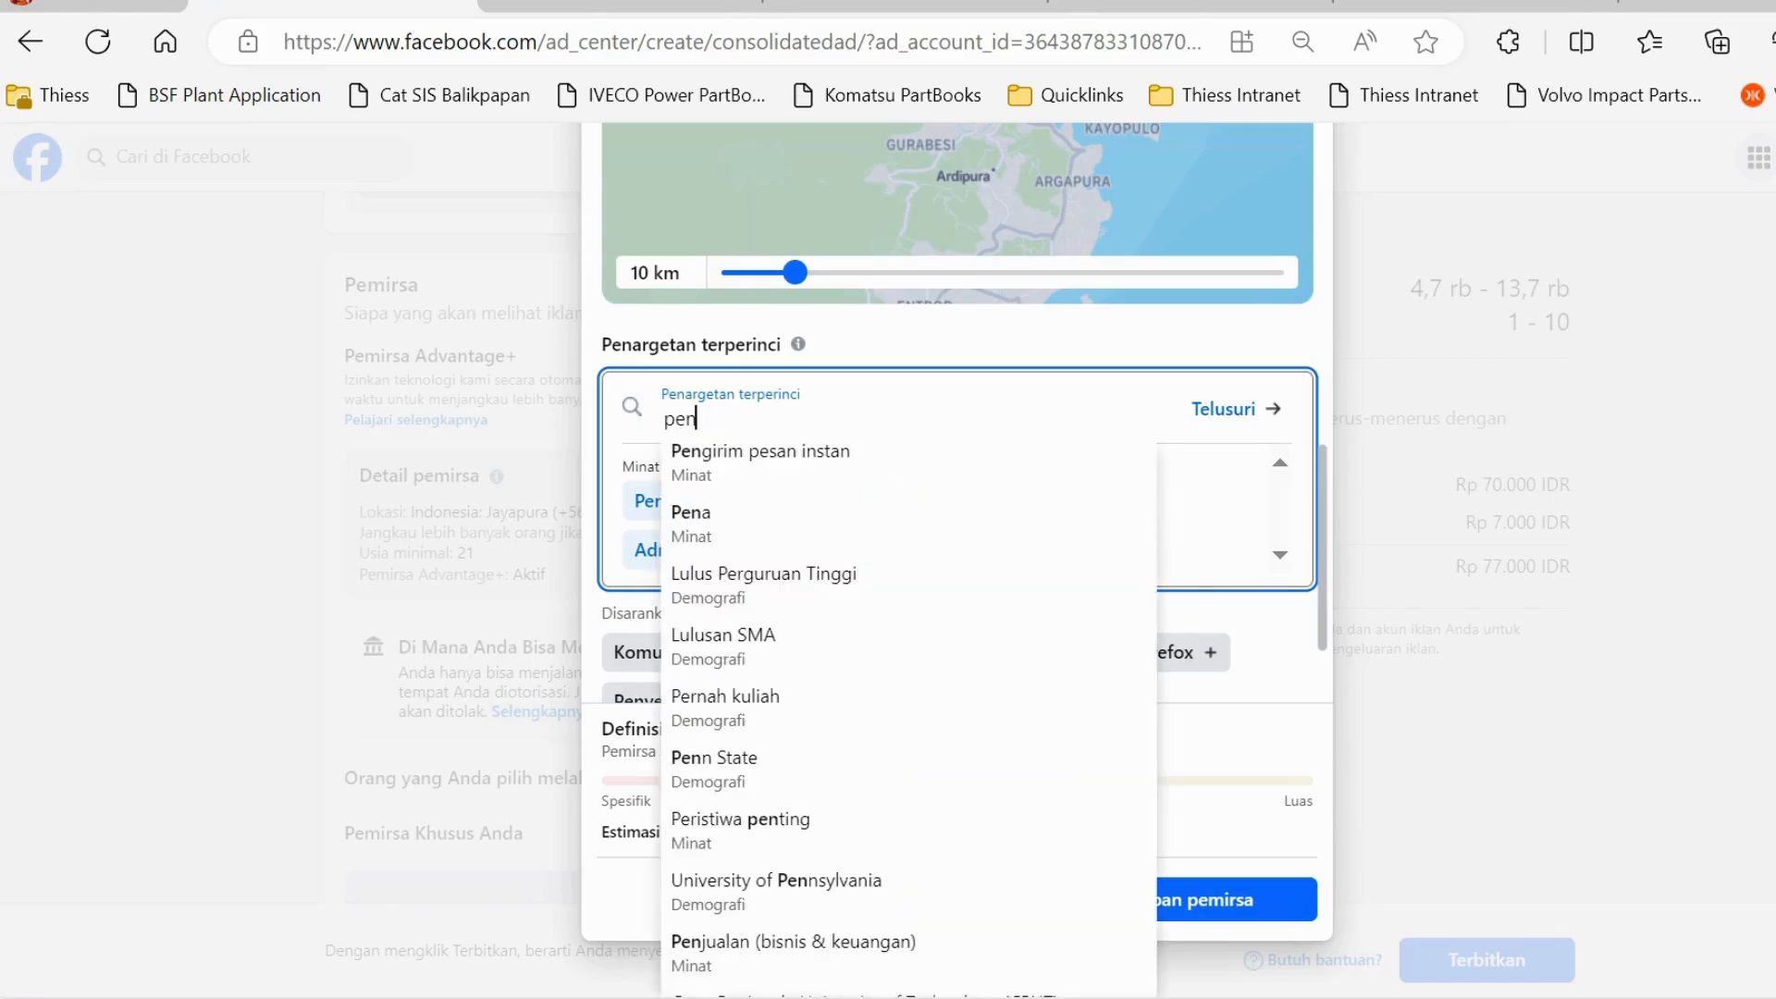
type("didikan")
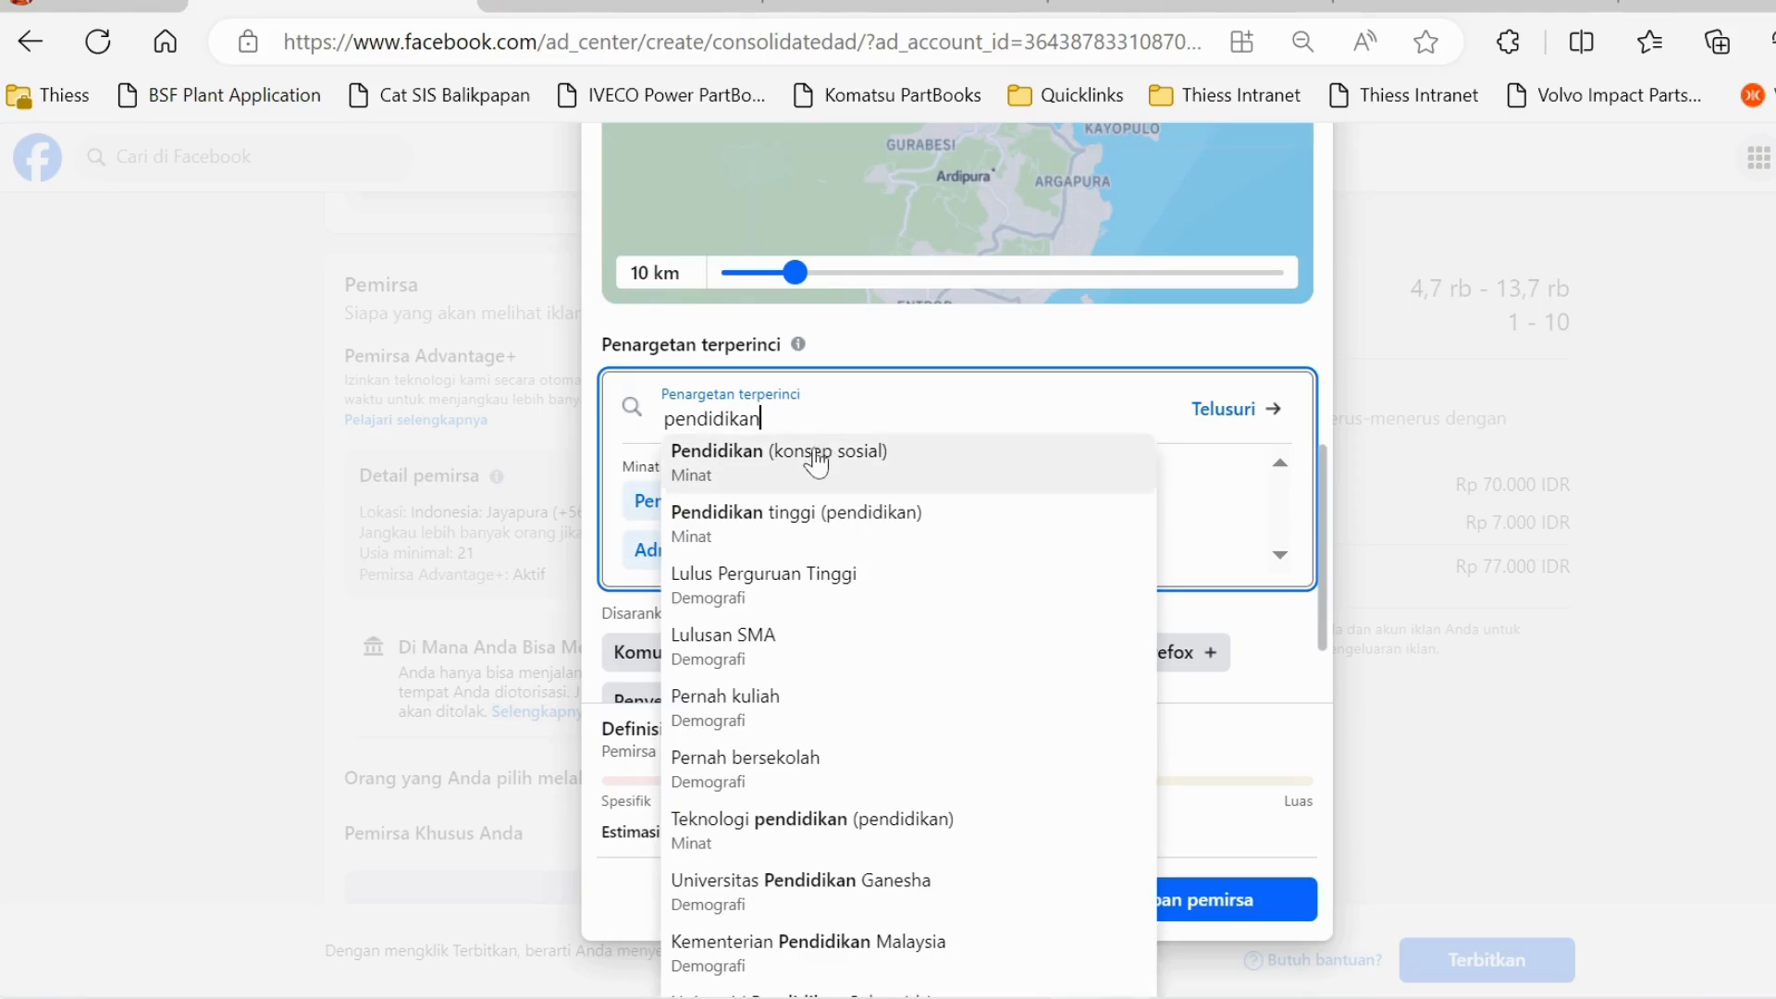
left_click(813, 458)
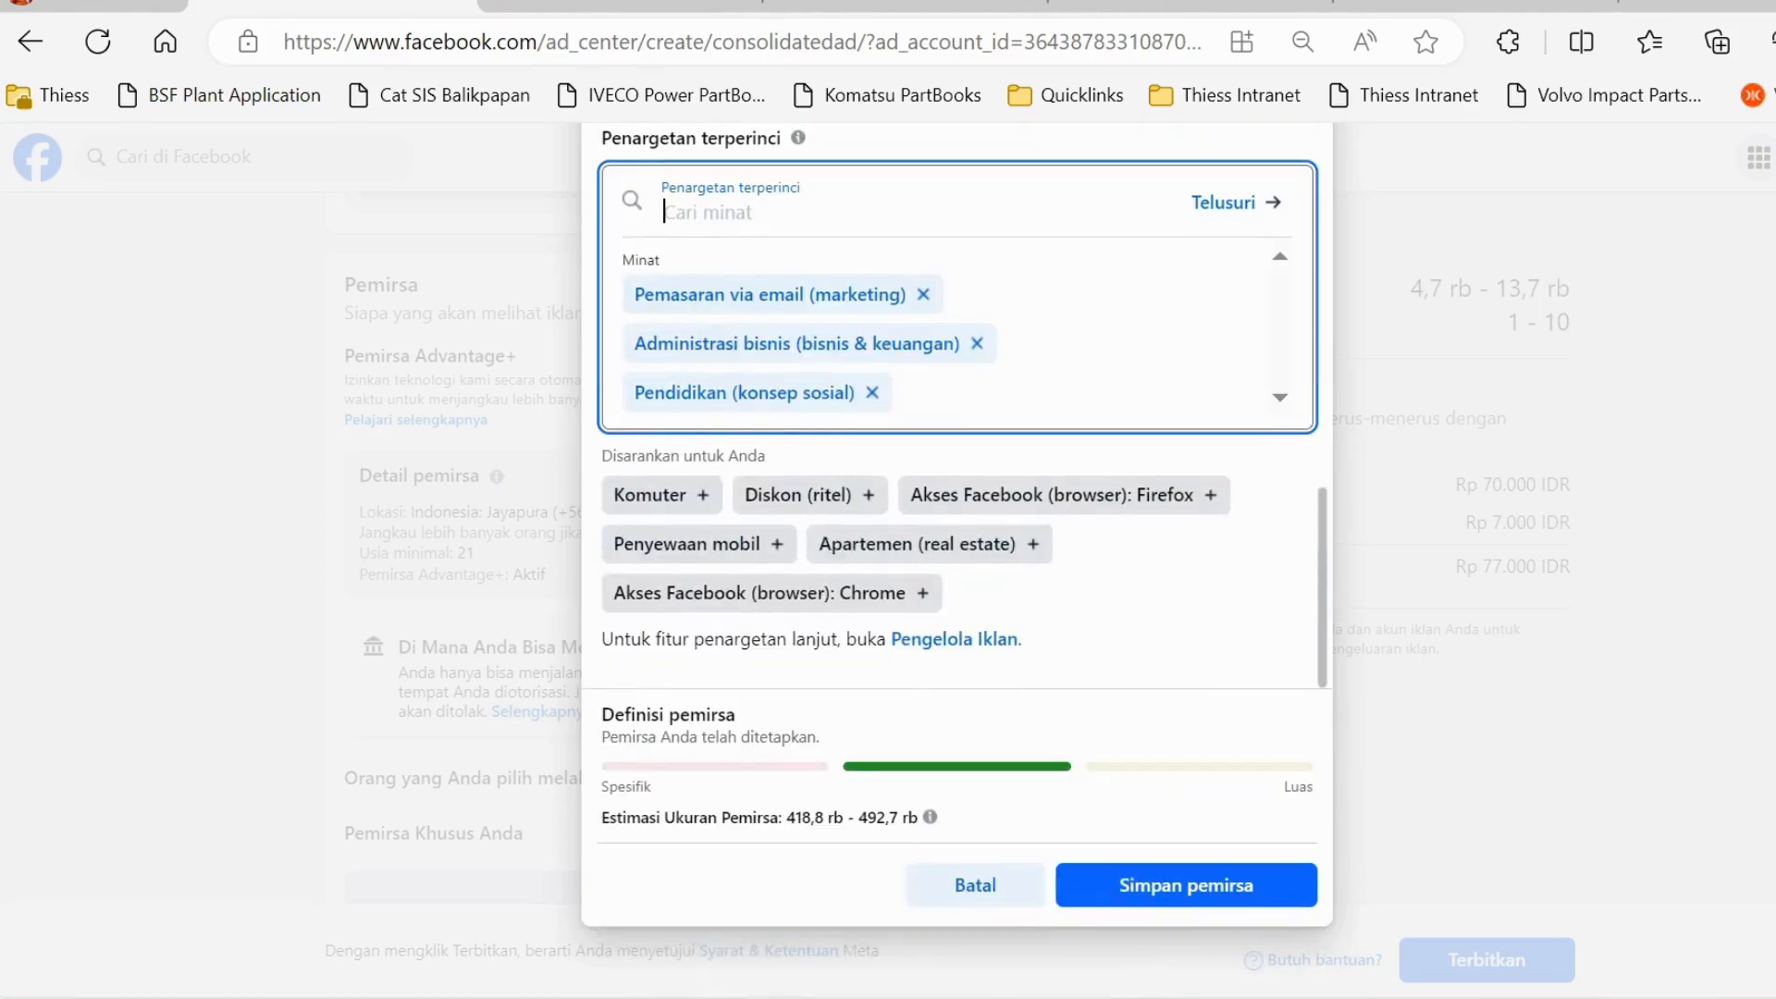
type("beri")
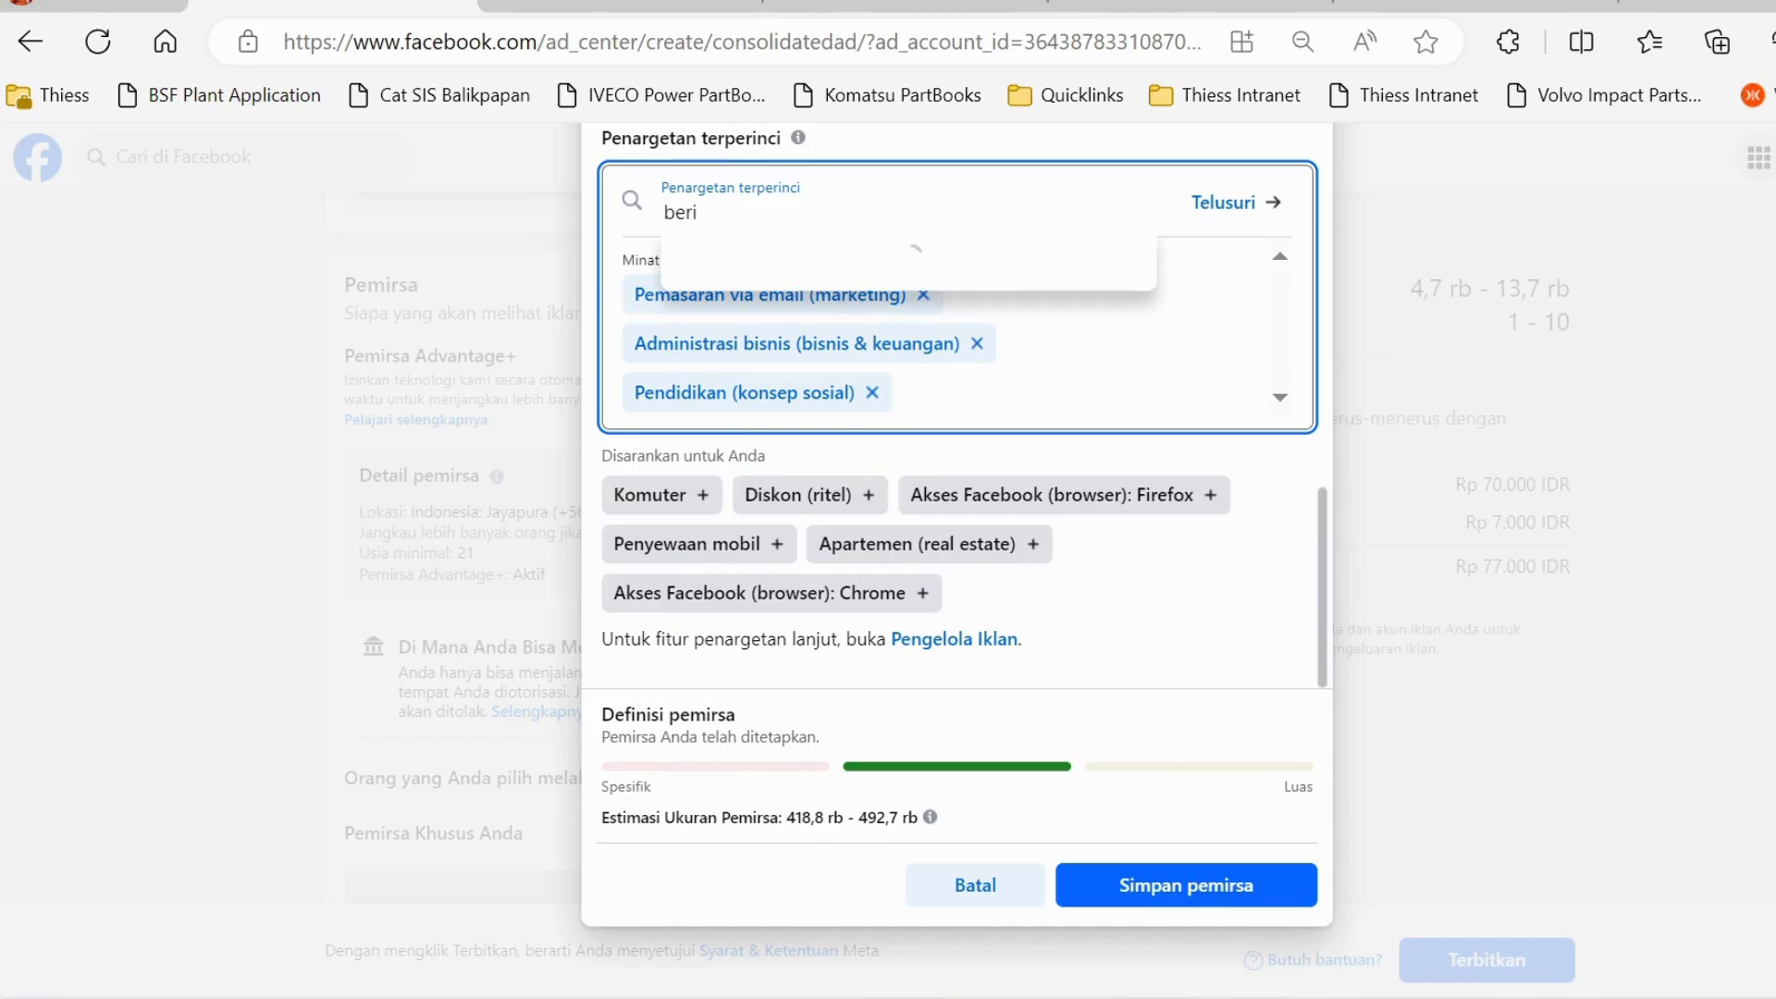
type("ta")
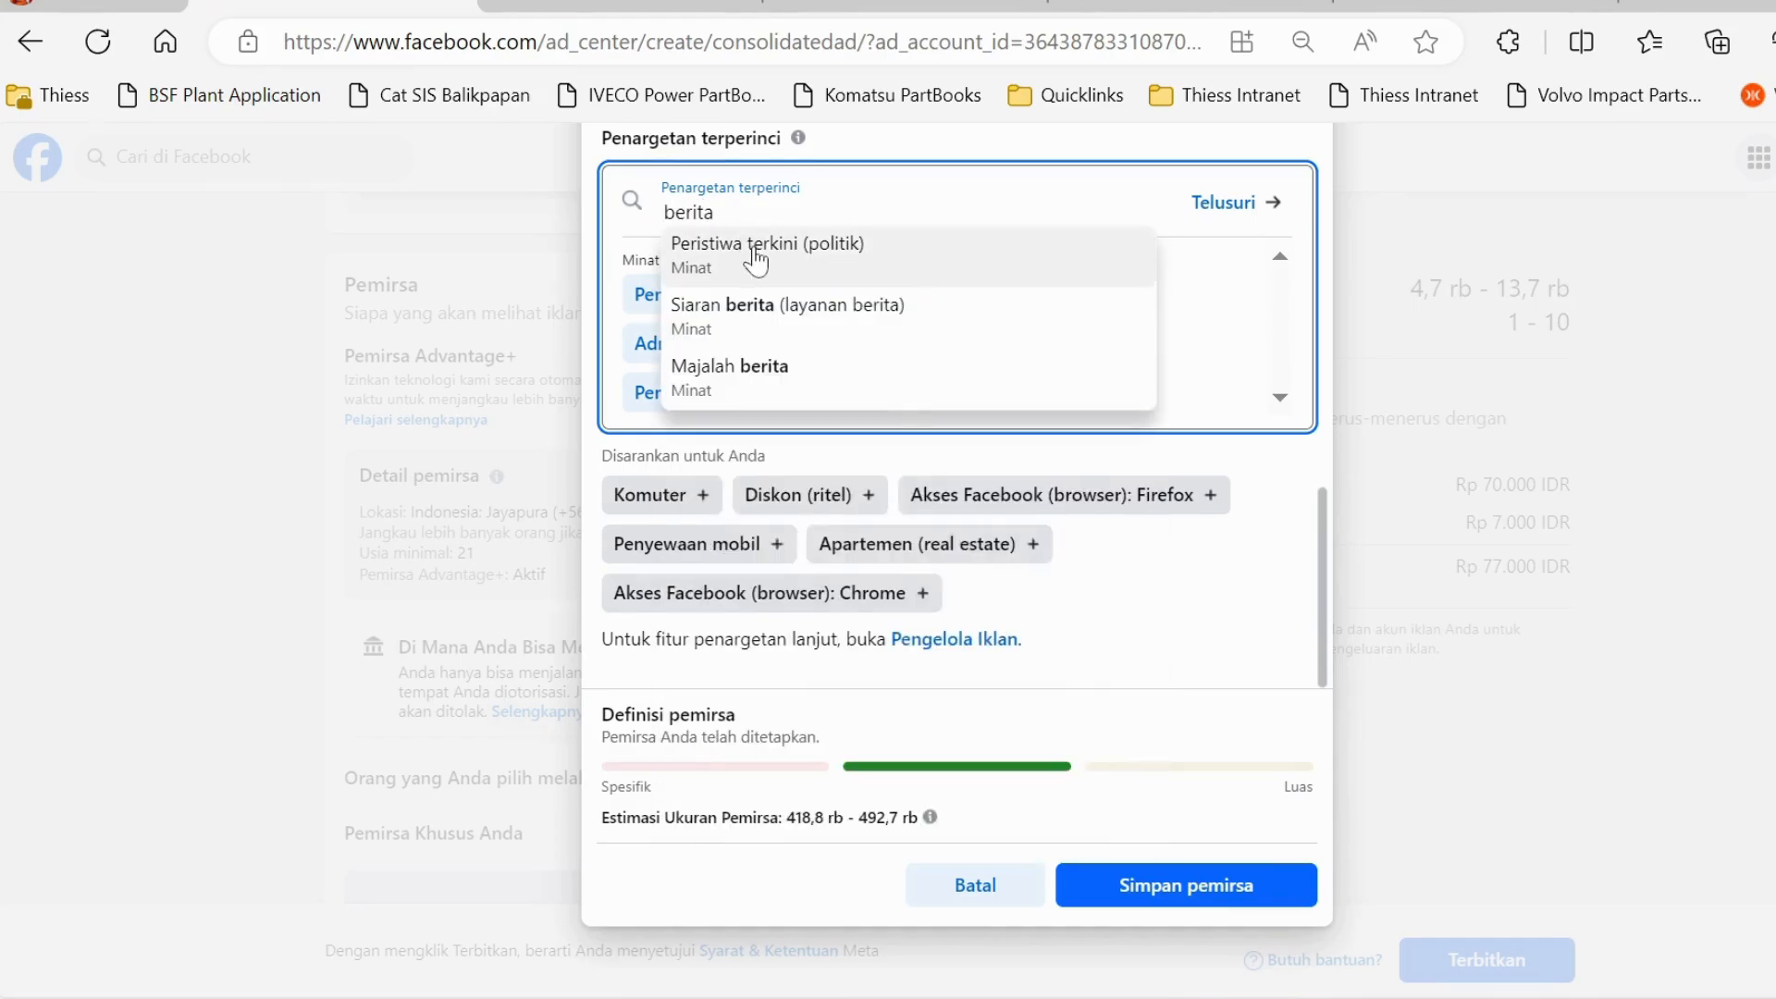
left_click(756, 262)
Step: Search the detailed targeting interests for "pilkada" and for "pemilu"
type("pilkada")
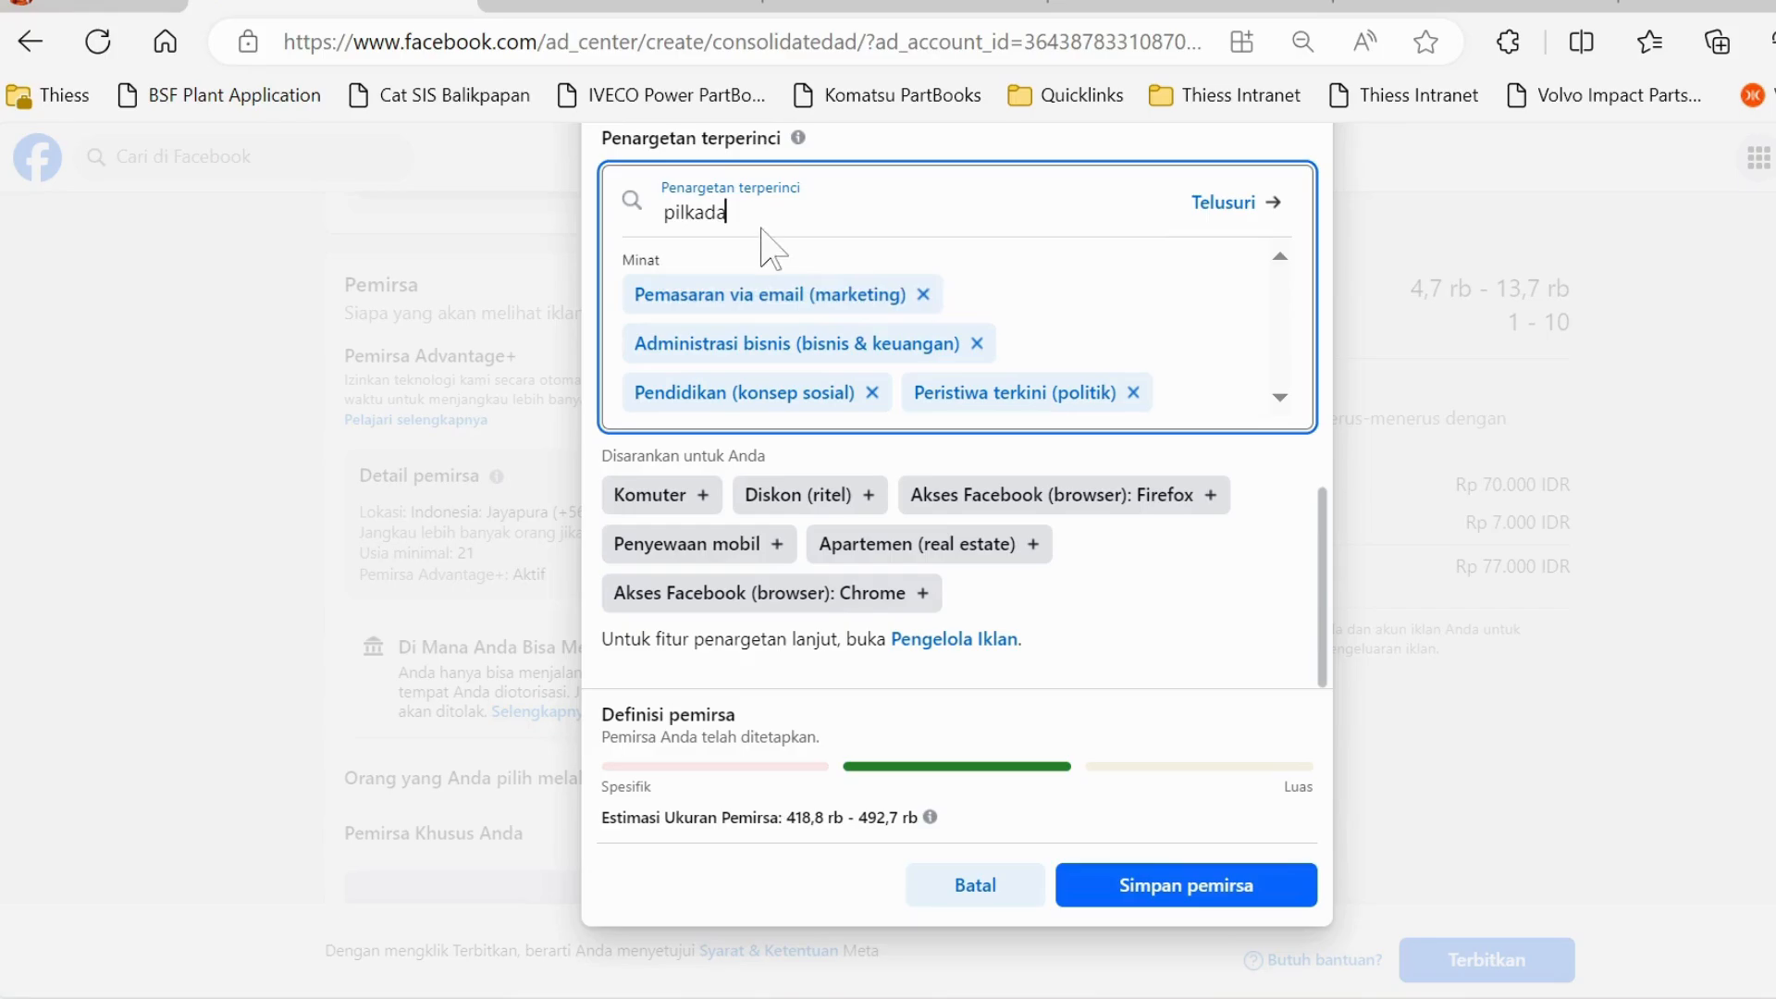
key("BackSpace")
key("BackSpace")
key("BackSpace")
key("BackSpace")
key("BackSpace")
key("BackSpace")
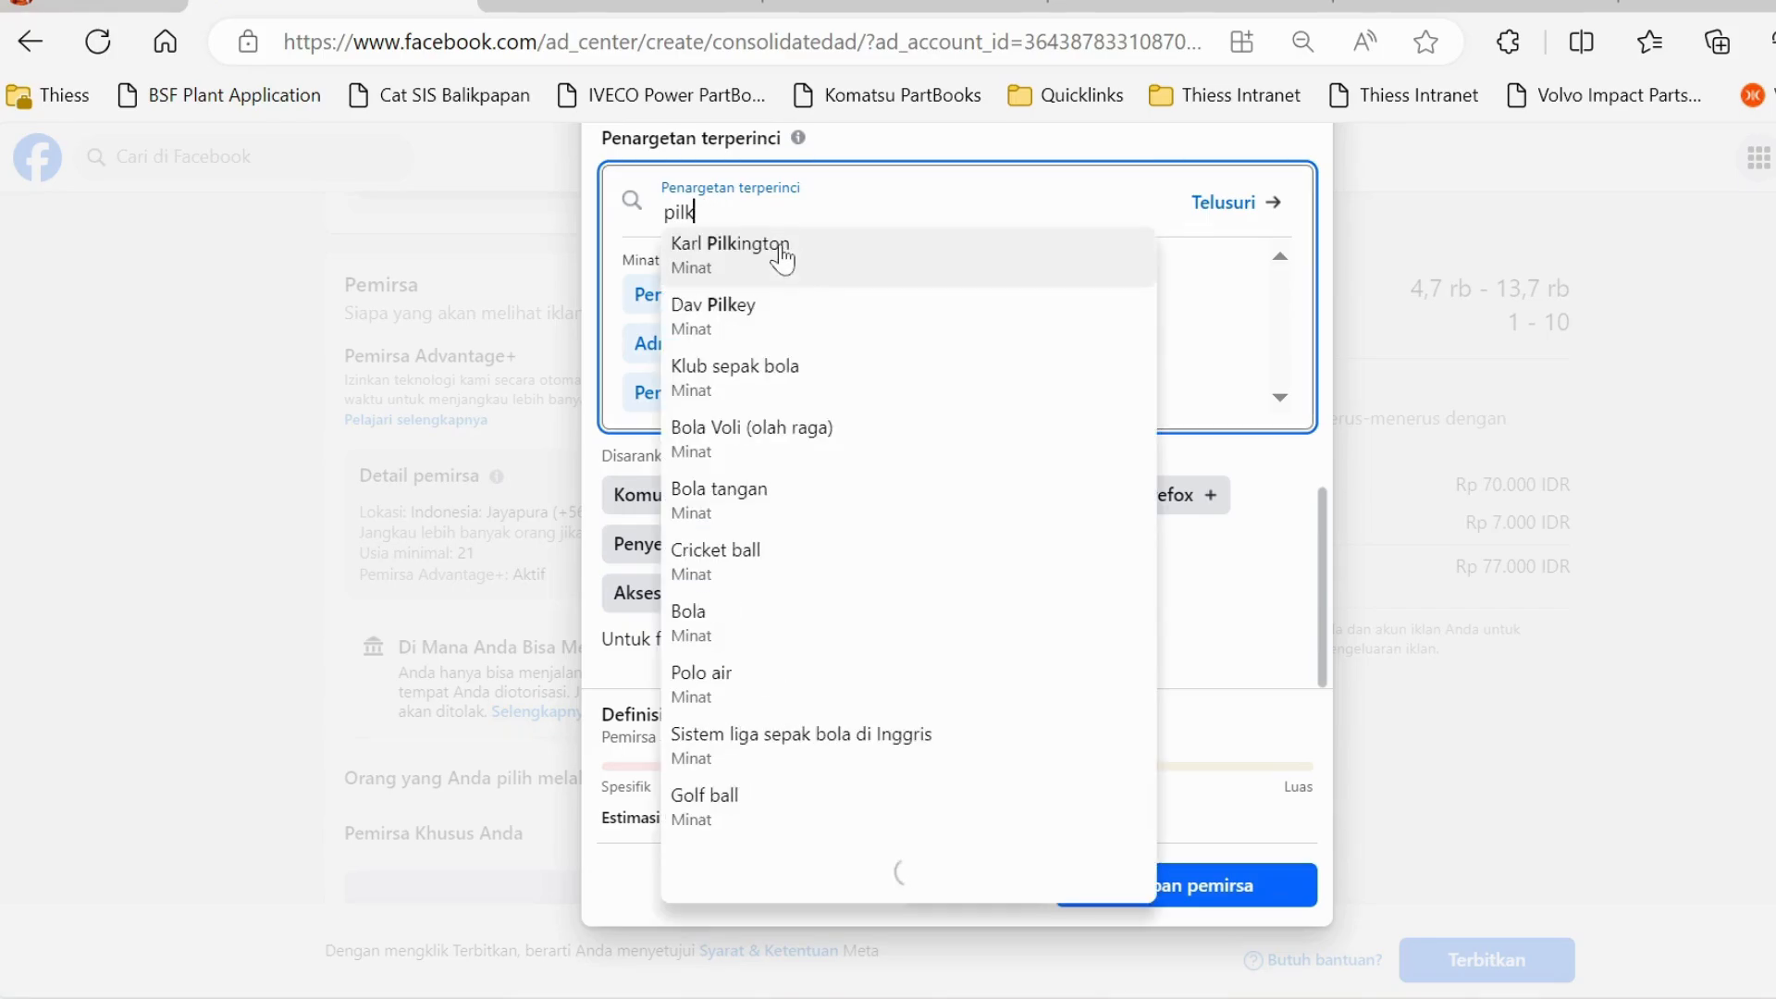
type("emilu")
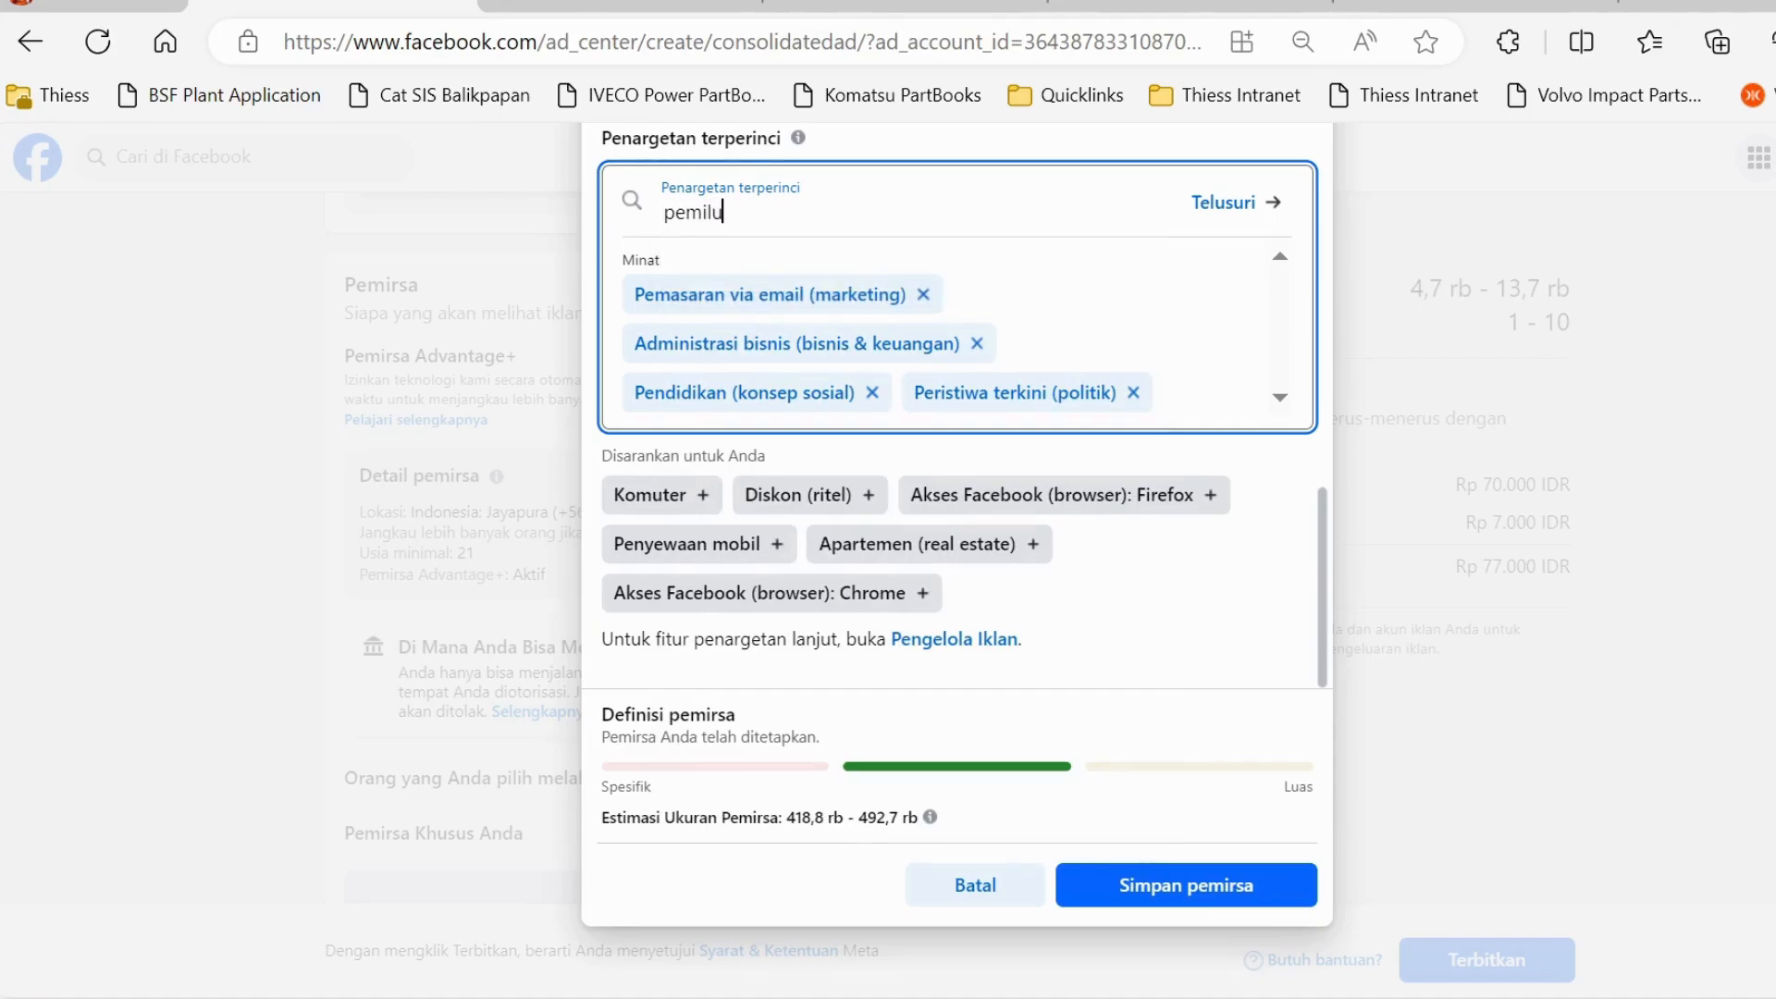
Step: Add the suggested behaviour Akses Facebook (browser): Chrome to the targeting and save the audience
left_click(915, 597)
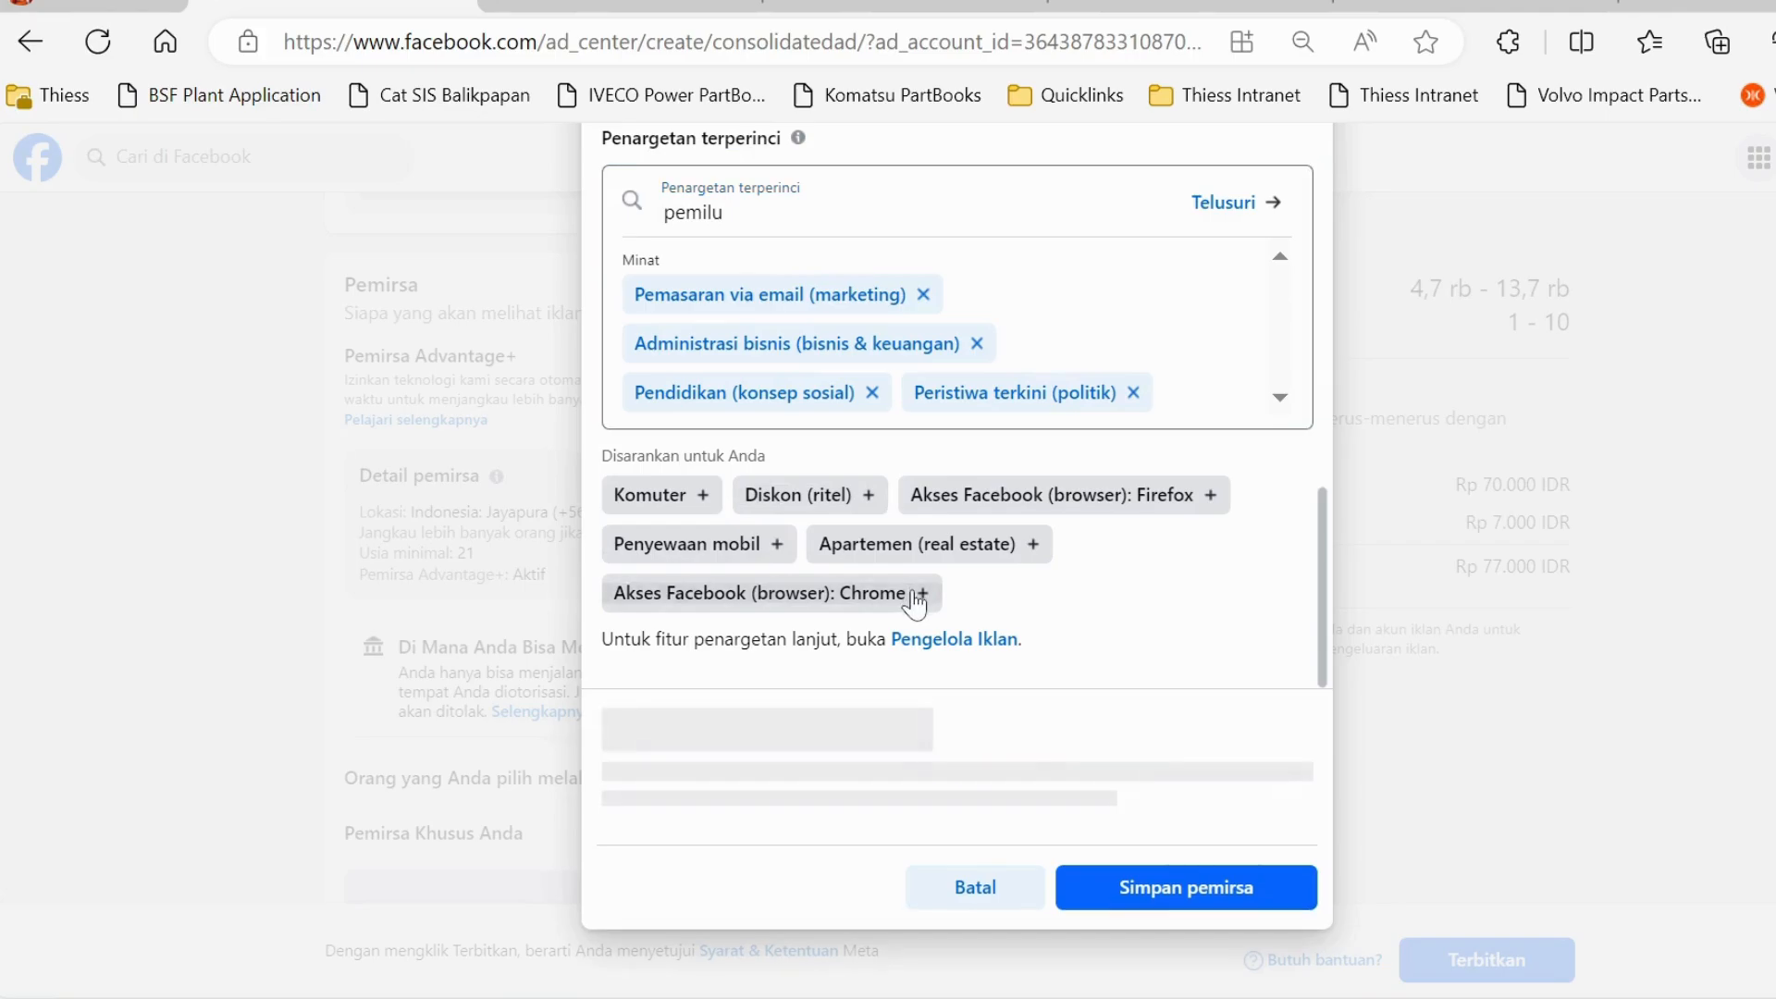
left_click(1084, 890)
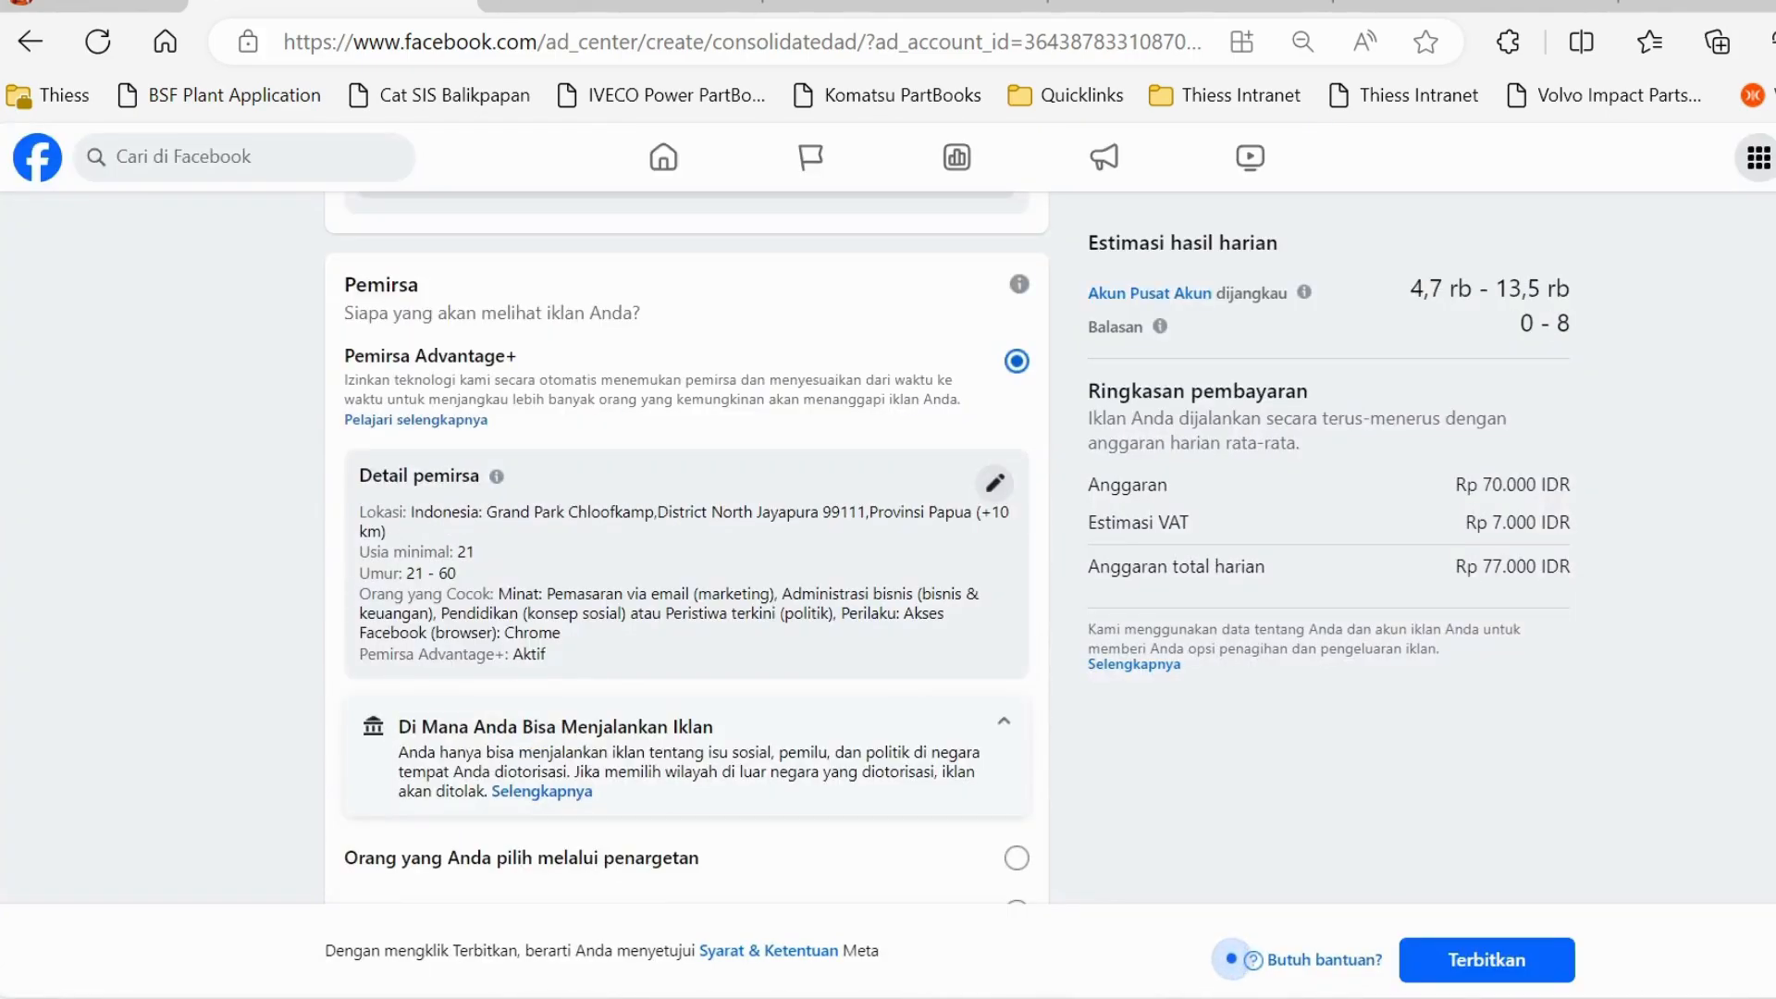
Step: Start uploading new media for the ad creative and browse to the Materi Iklan folder on the Desktop
scroll(687, 546, "up", 20)
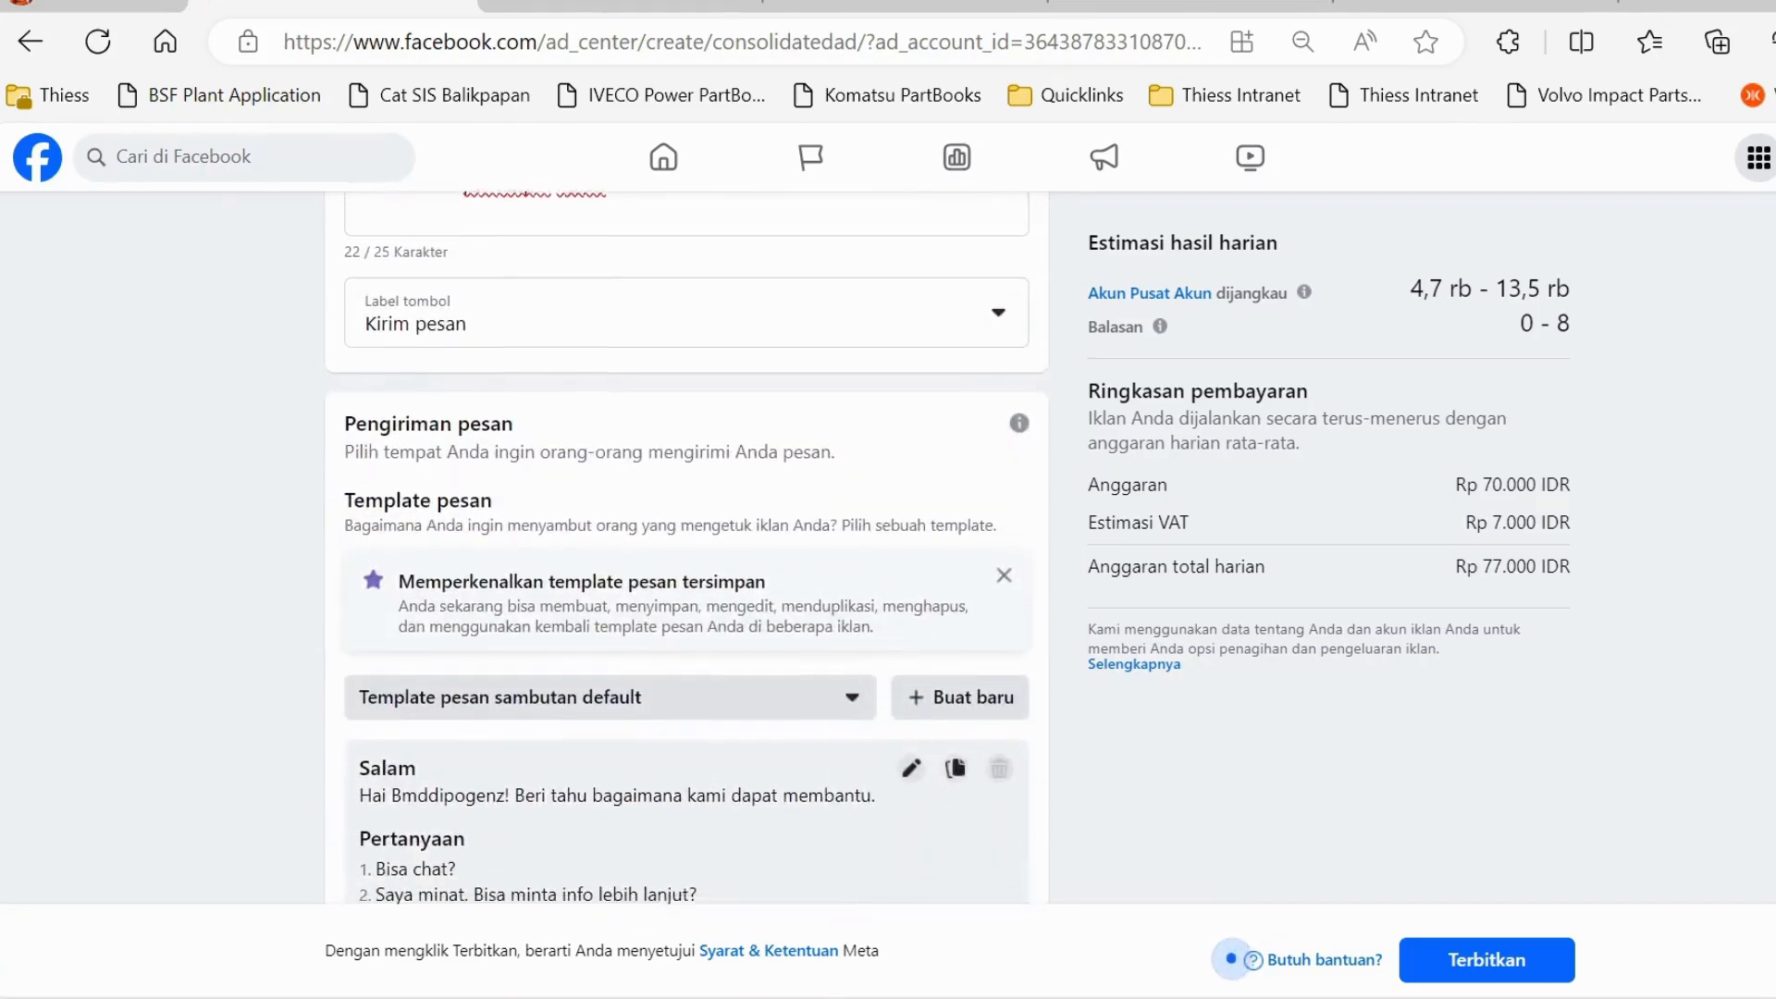
scroll(686, 546, "up", 3)
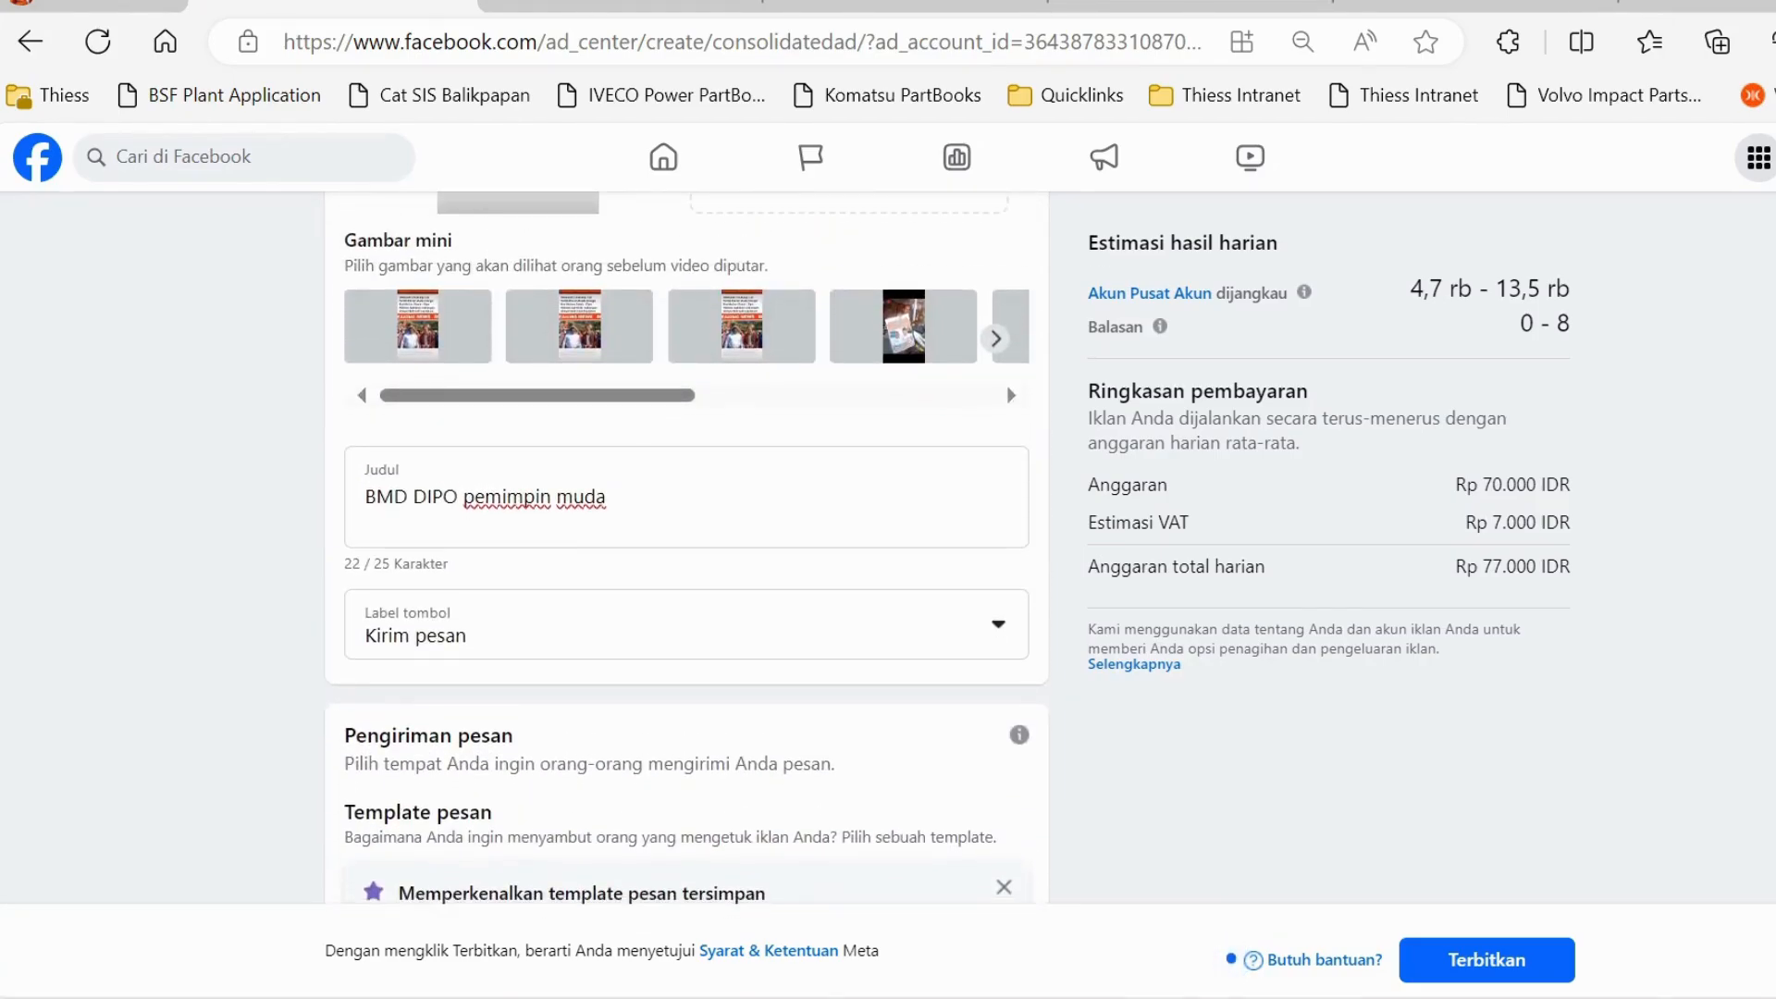
scroll(686, 546, "up", 5)
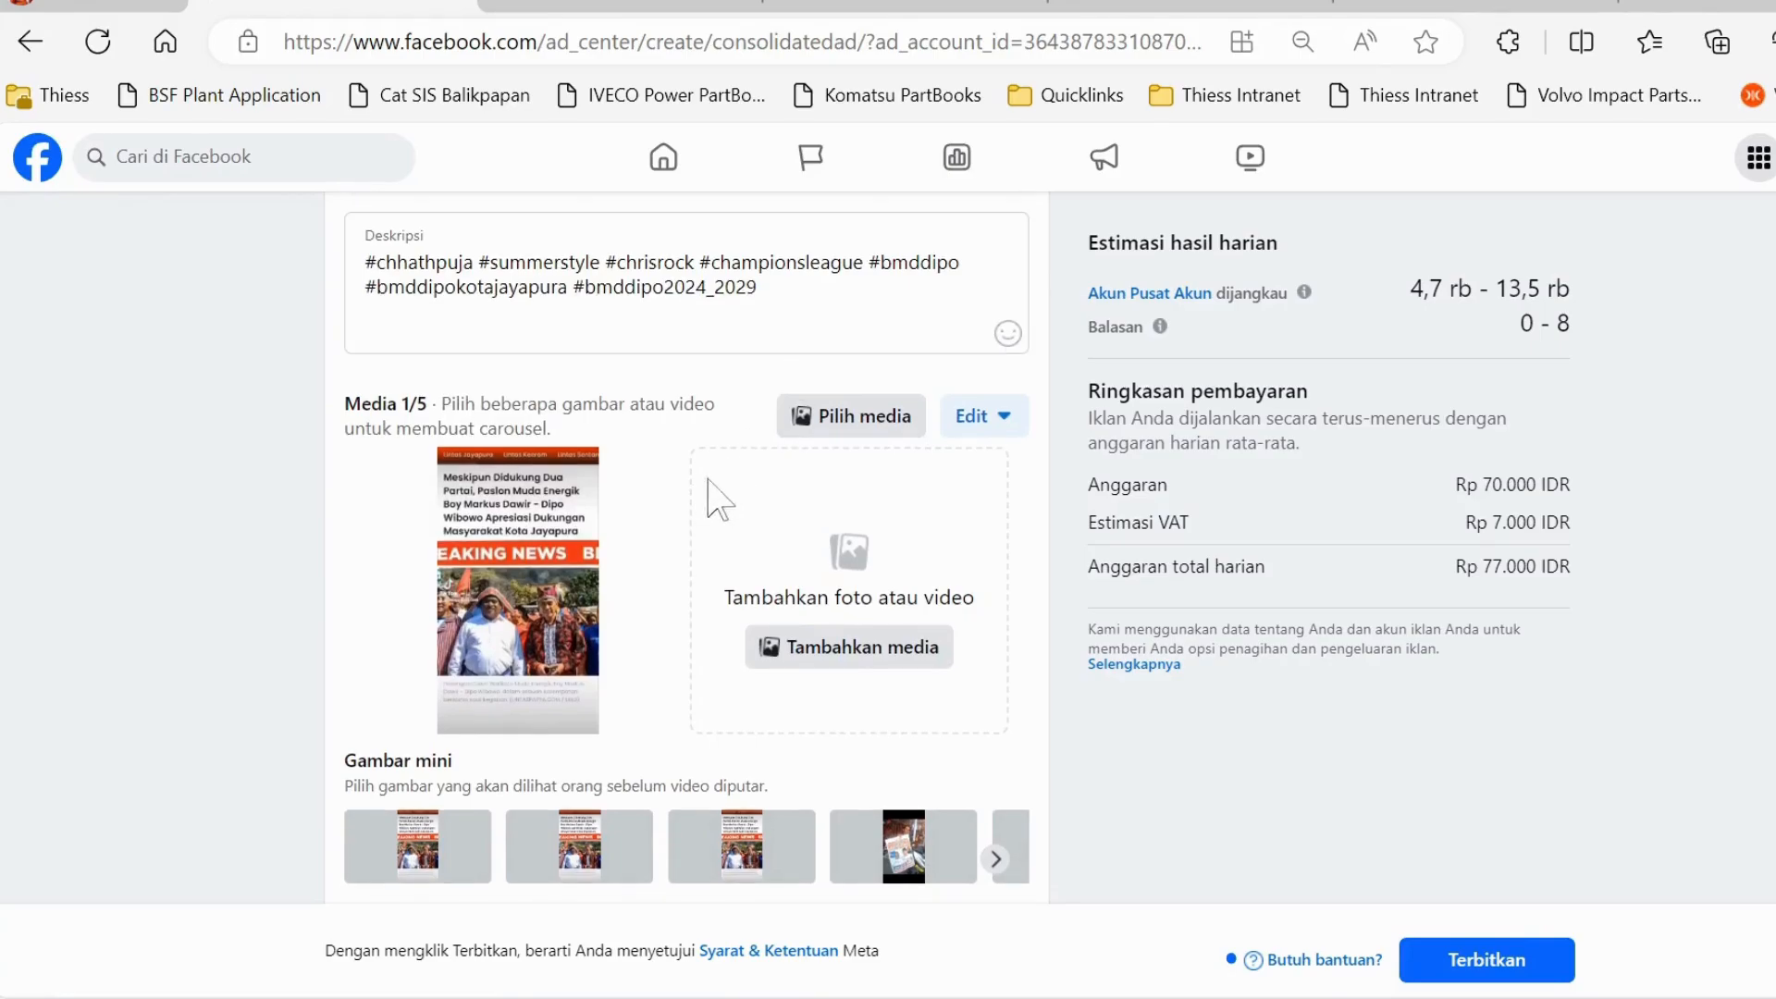
left_click(880, 422)
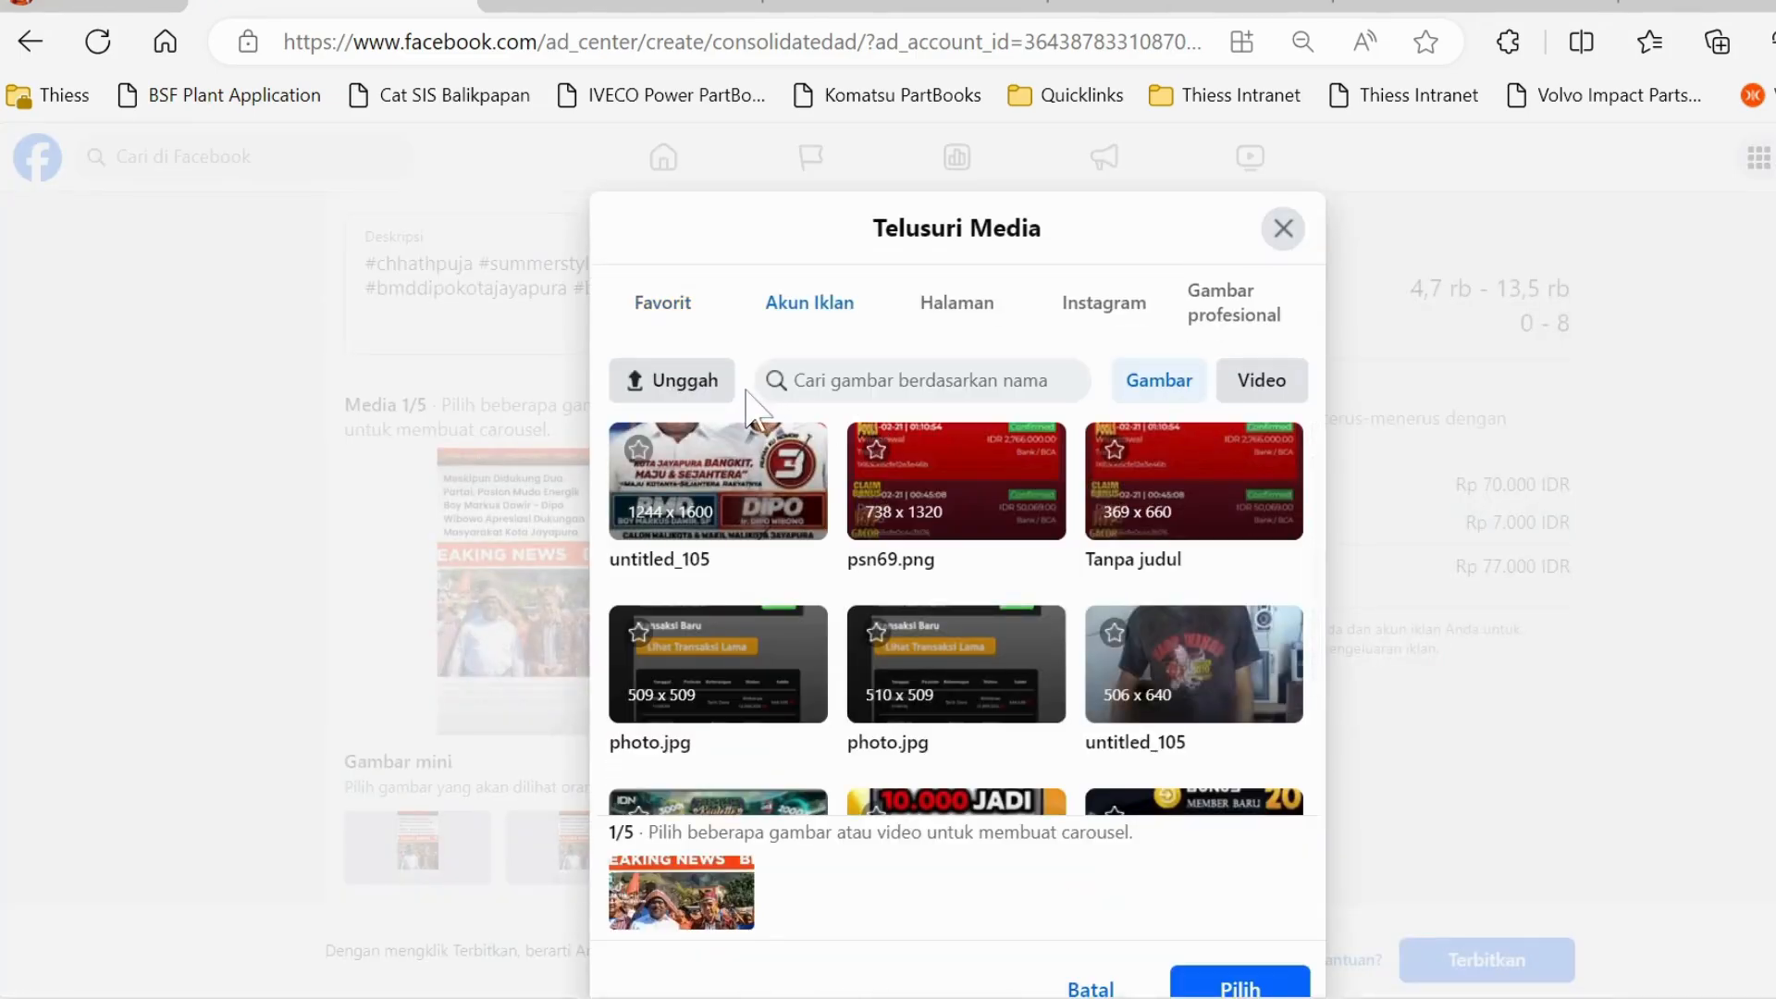
left_click(680, 381)
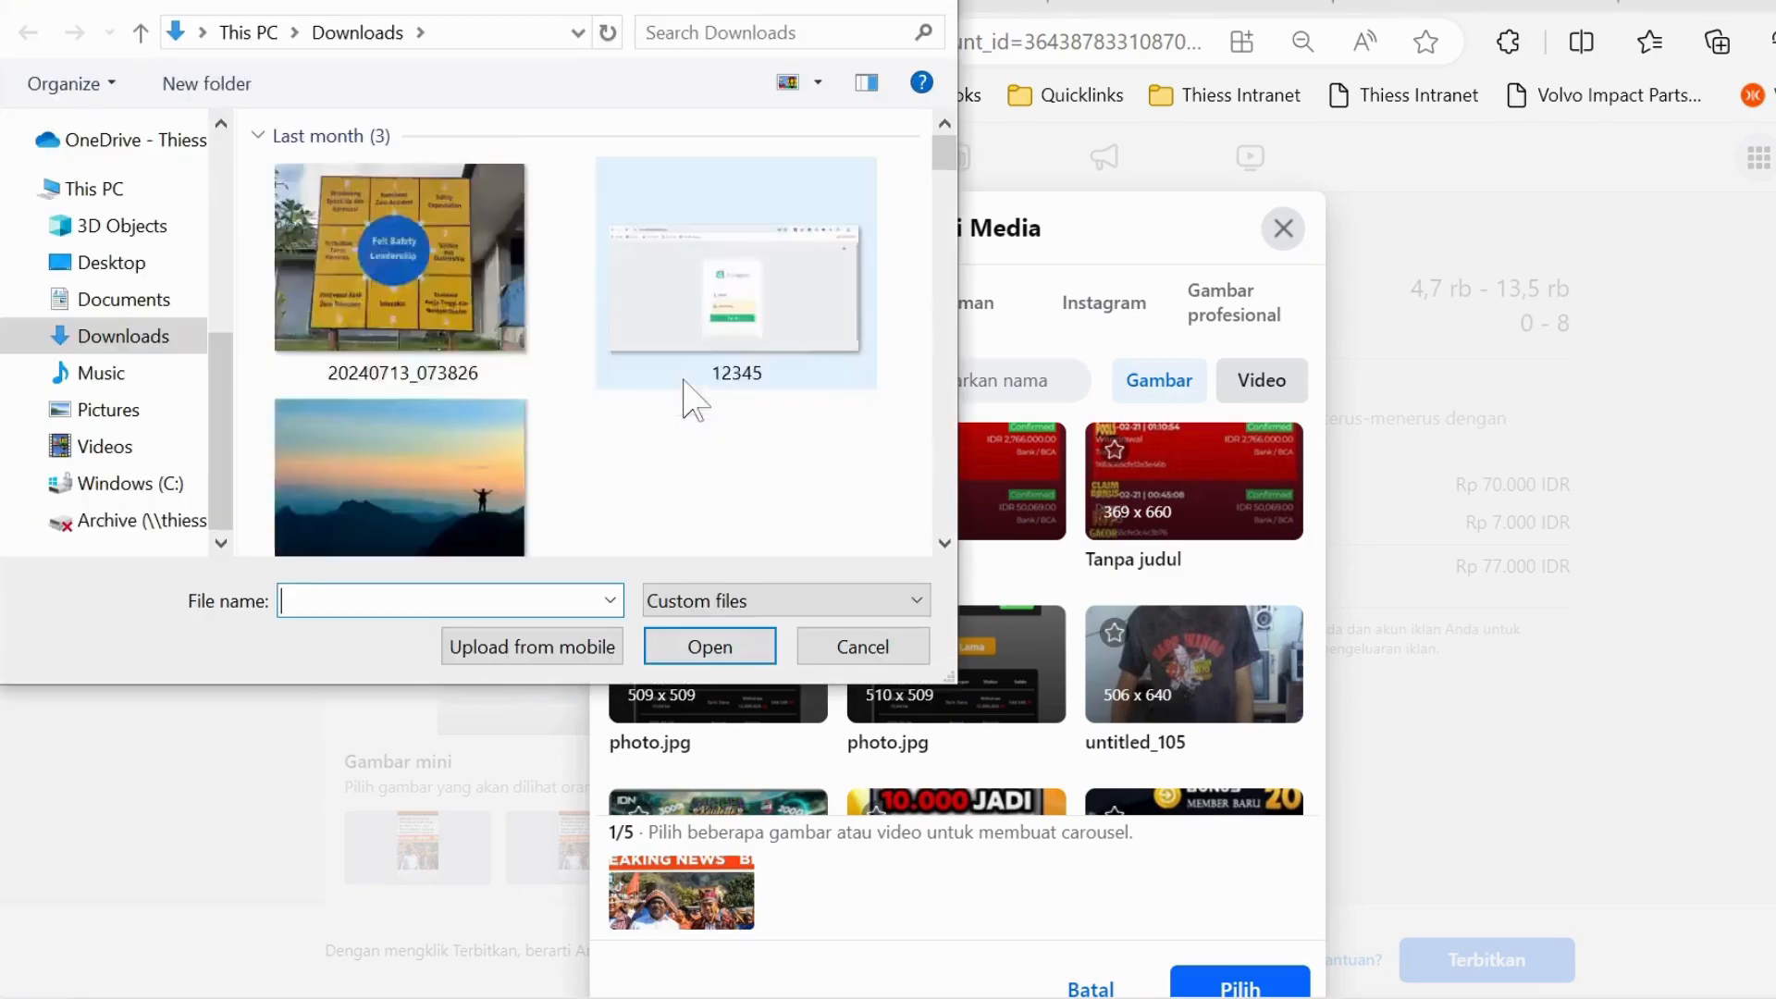
left_click(123, 269)
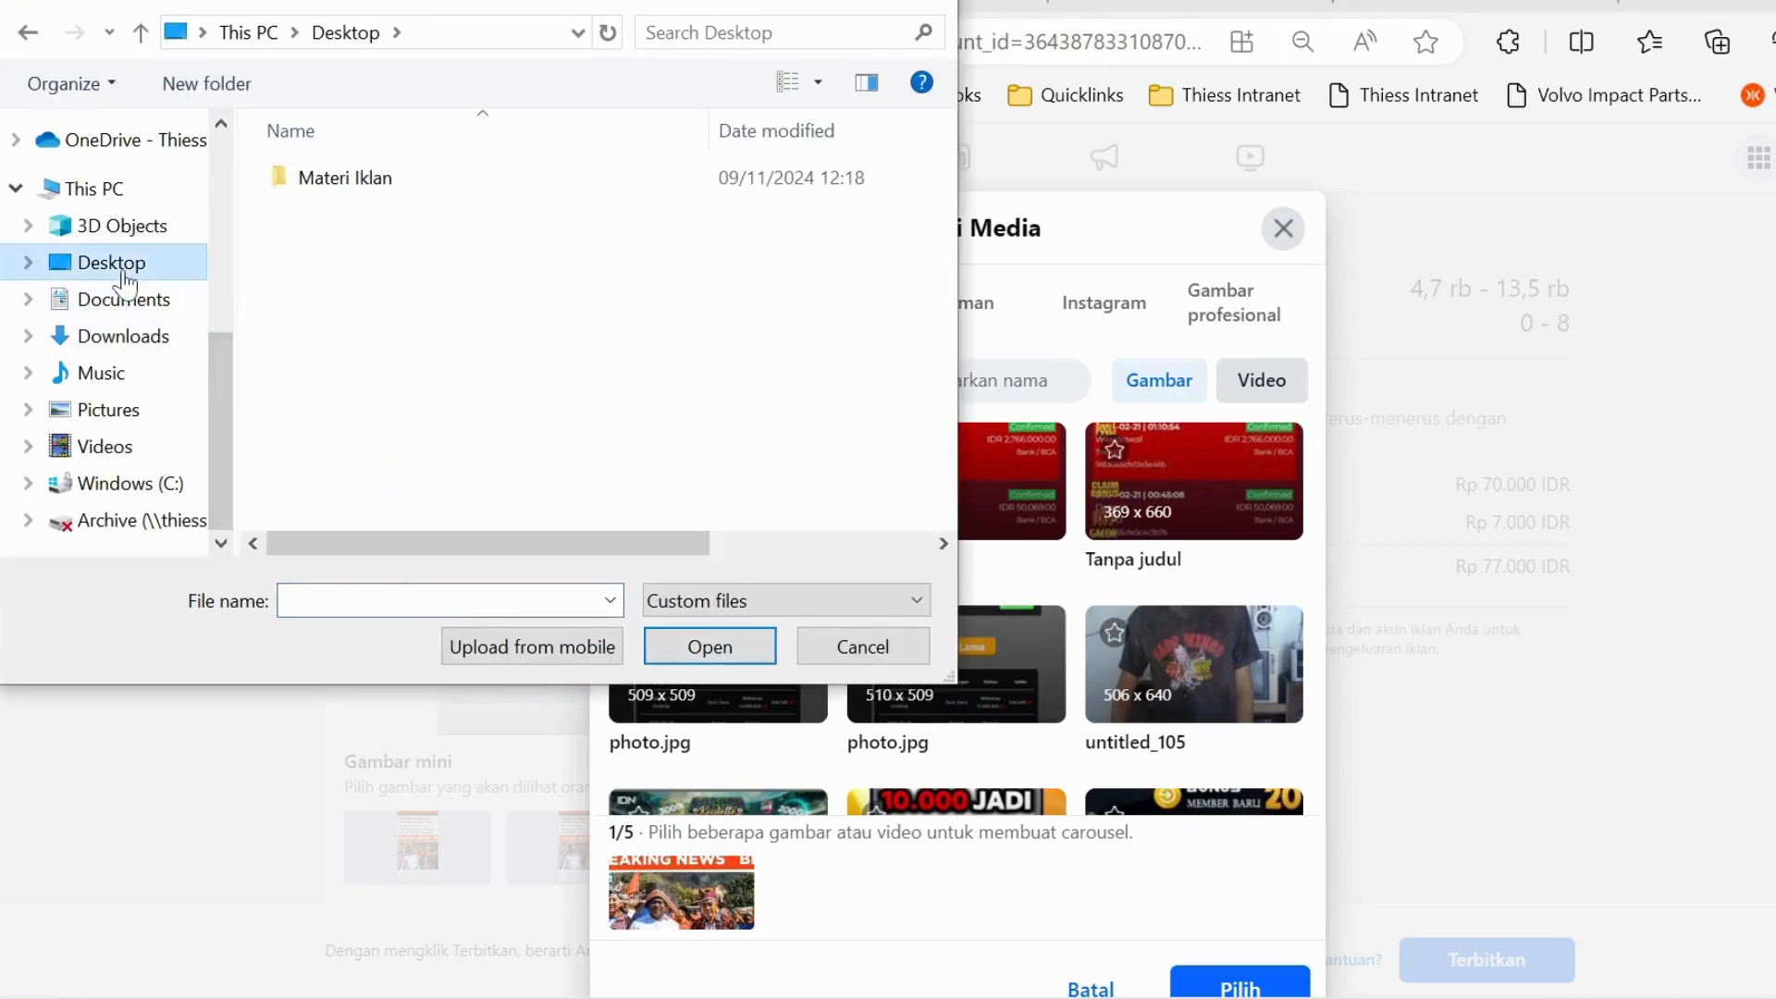
double_click(335, 185)
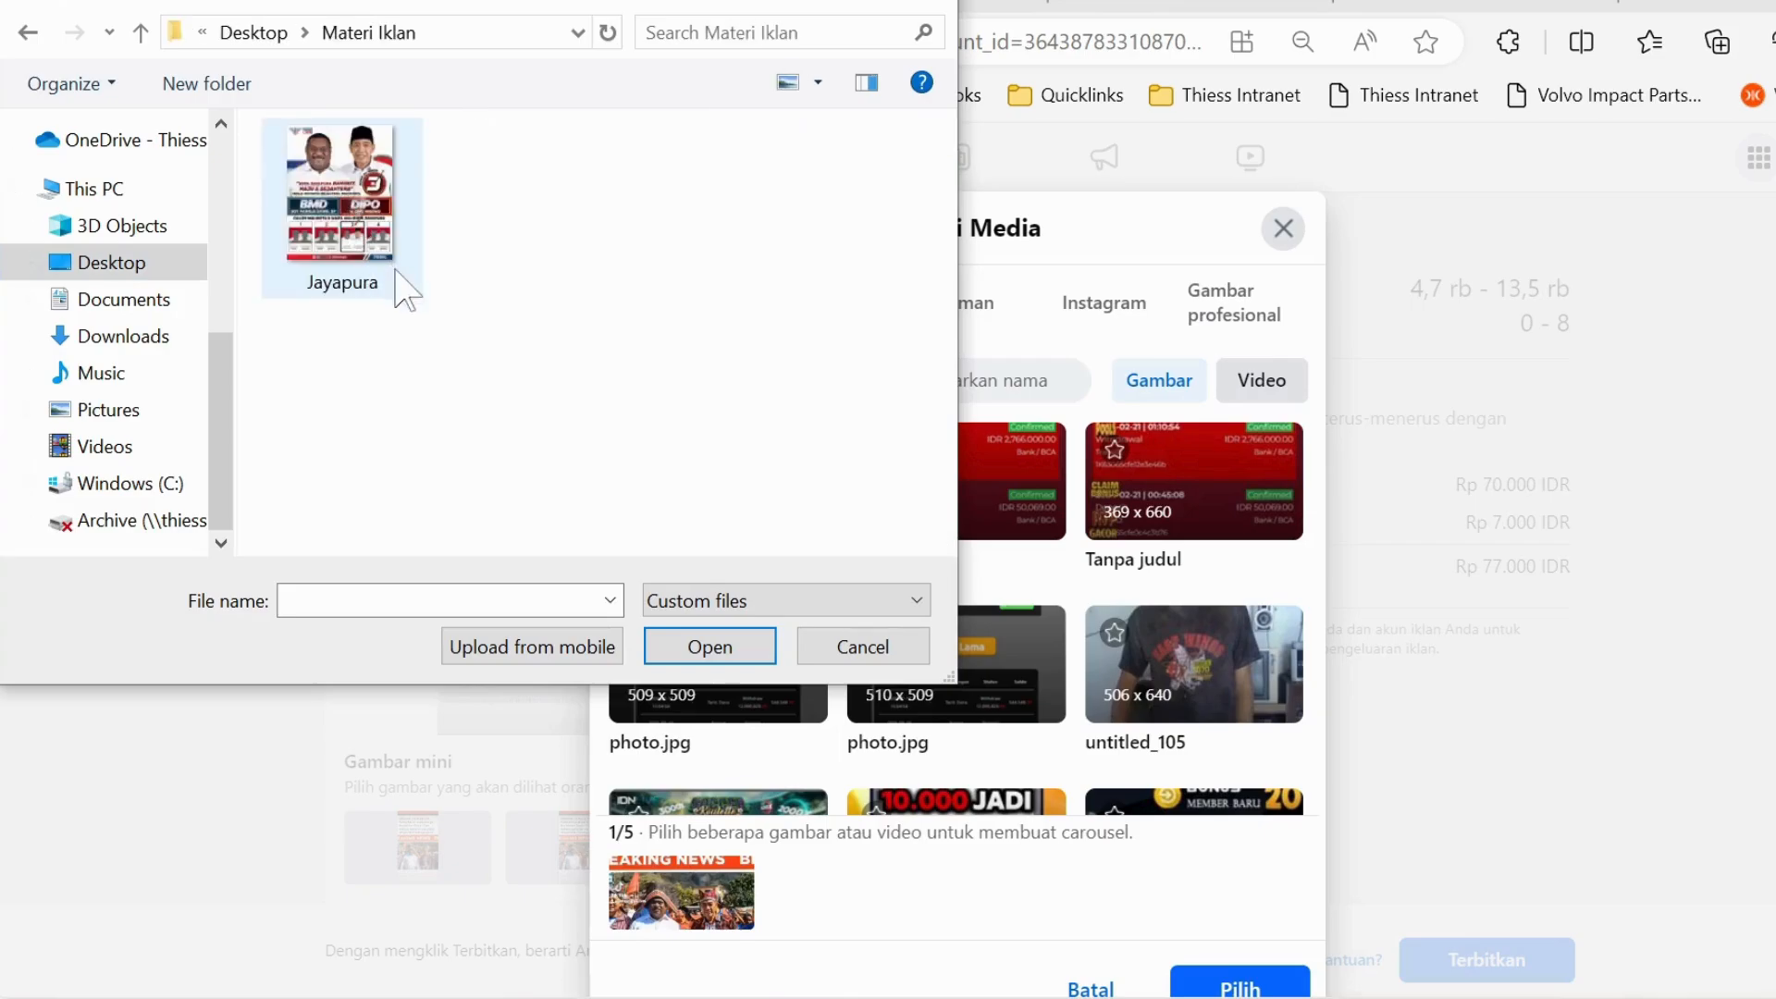
Step: Show all file types in the Materi Iklan folder and upload the Jayapura video to the ad account's media
left_click(611, 601)
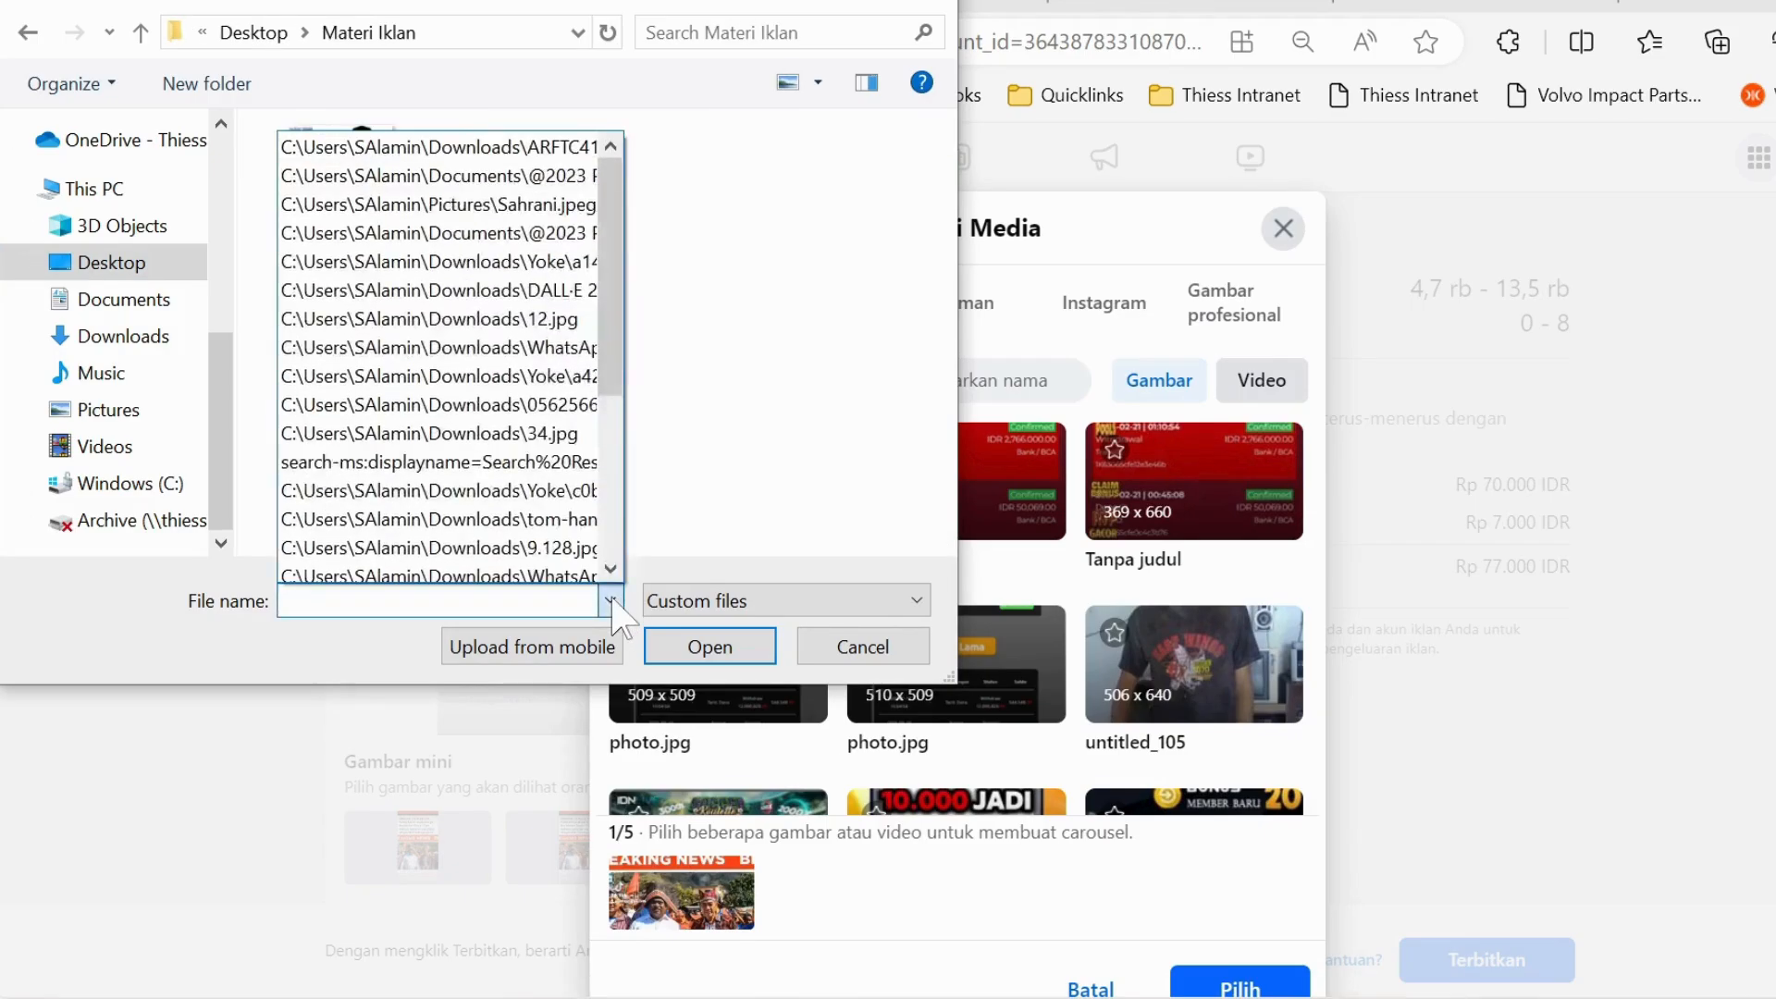
left_click(611, 600)
left_click(671, 601)
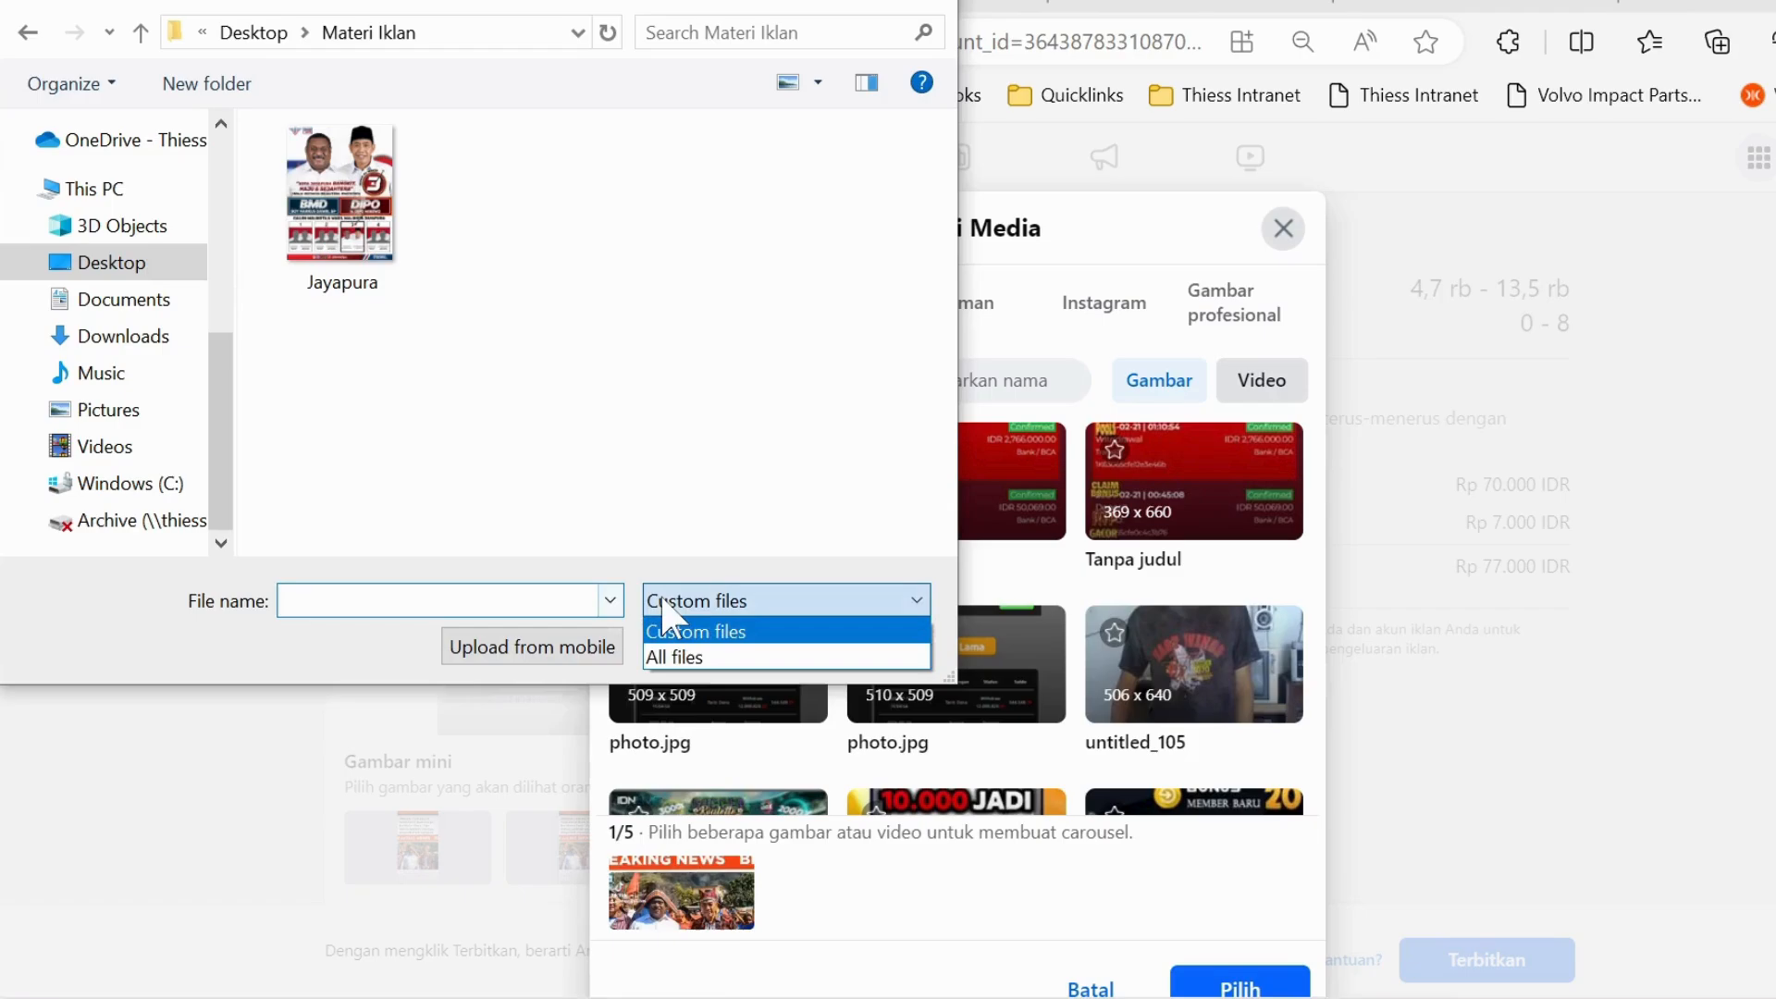
left_click(675, 657)
left_click(547, 294)
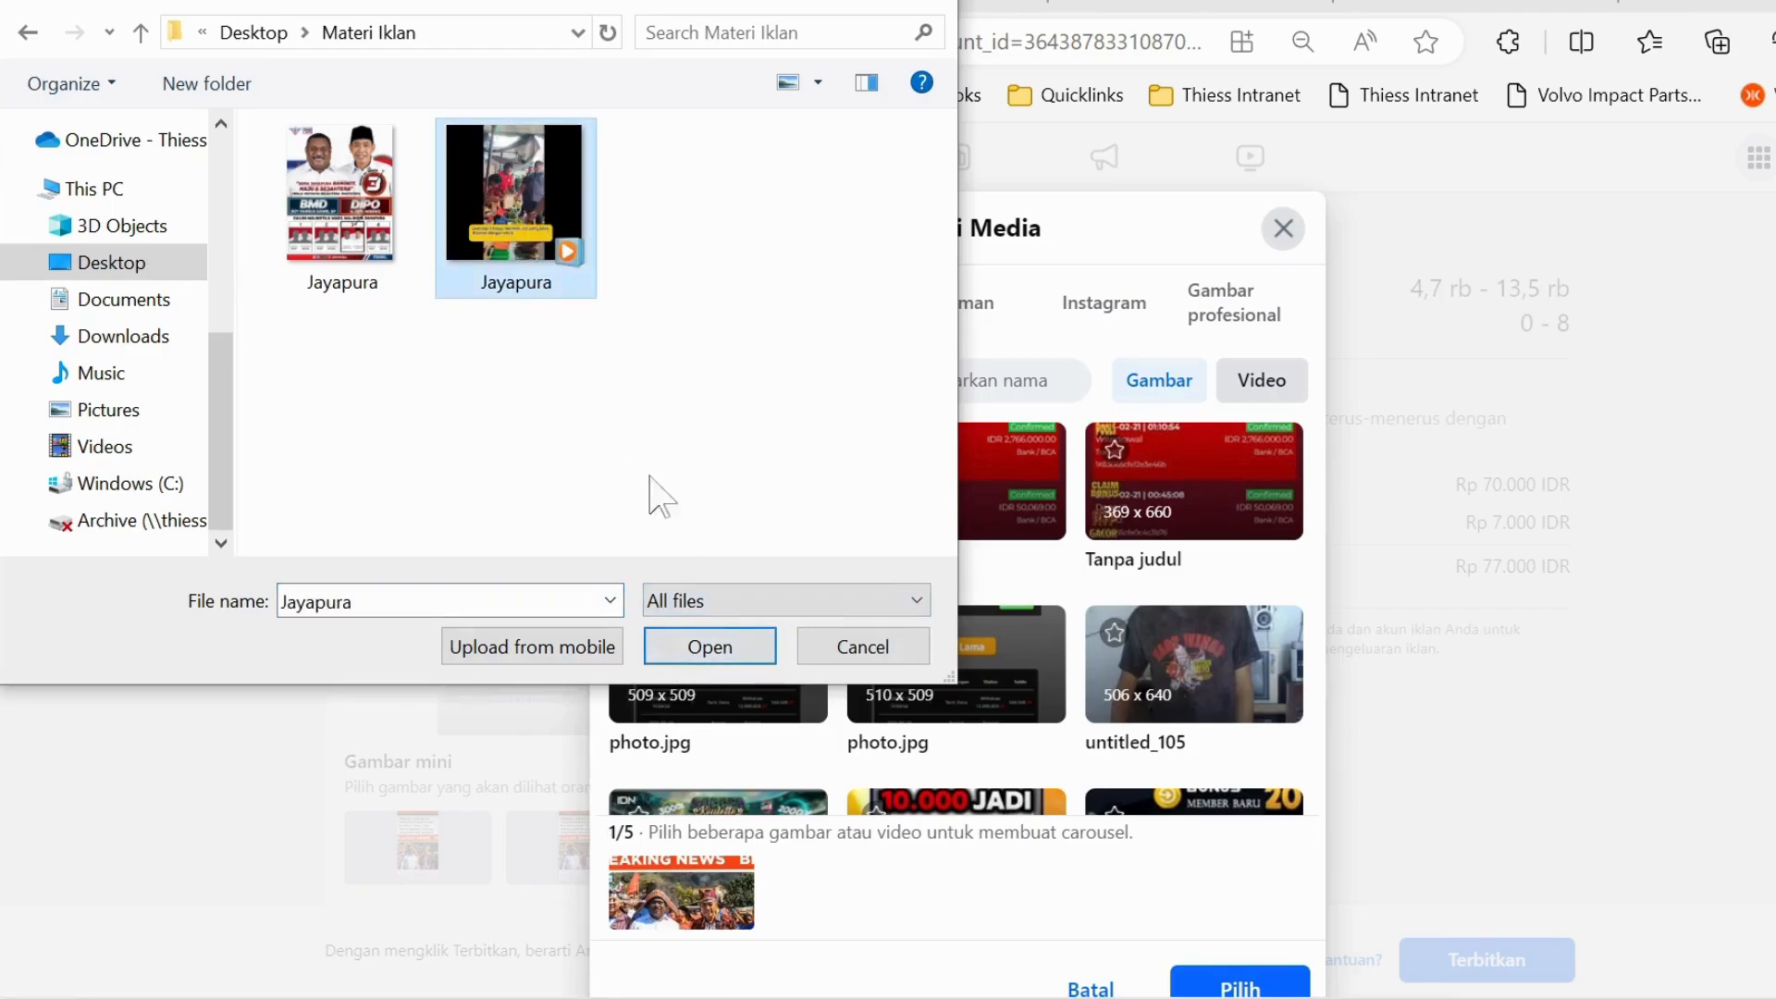
left_click(721, 647)
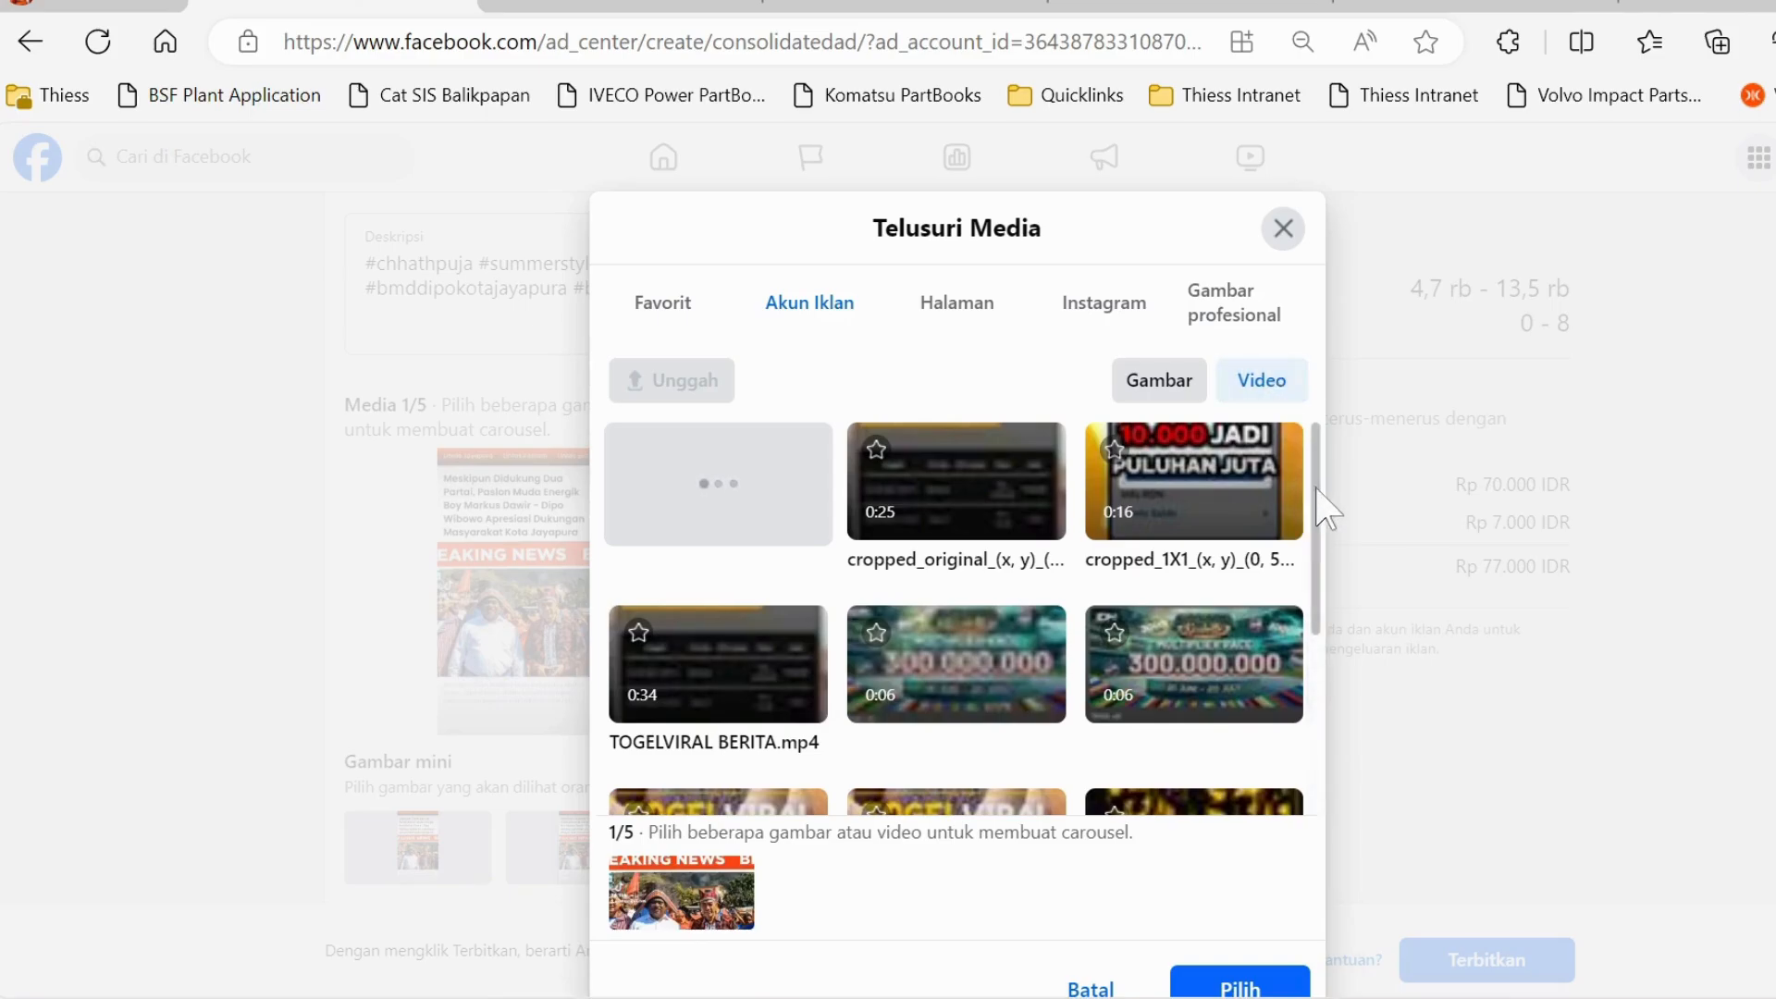
Step: Replace the ad's current video with the 0:36 market video from the Page's videos and apply the selection
scroll(1323, 551, "down", 2)
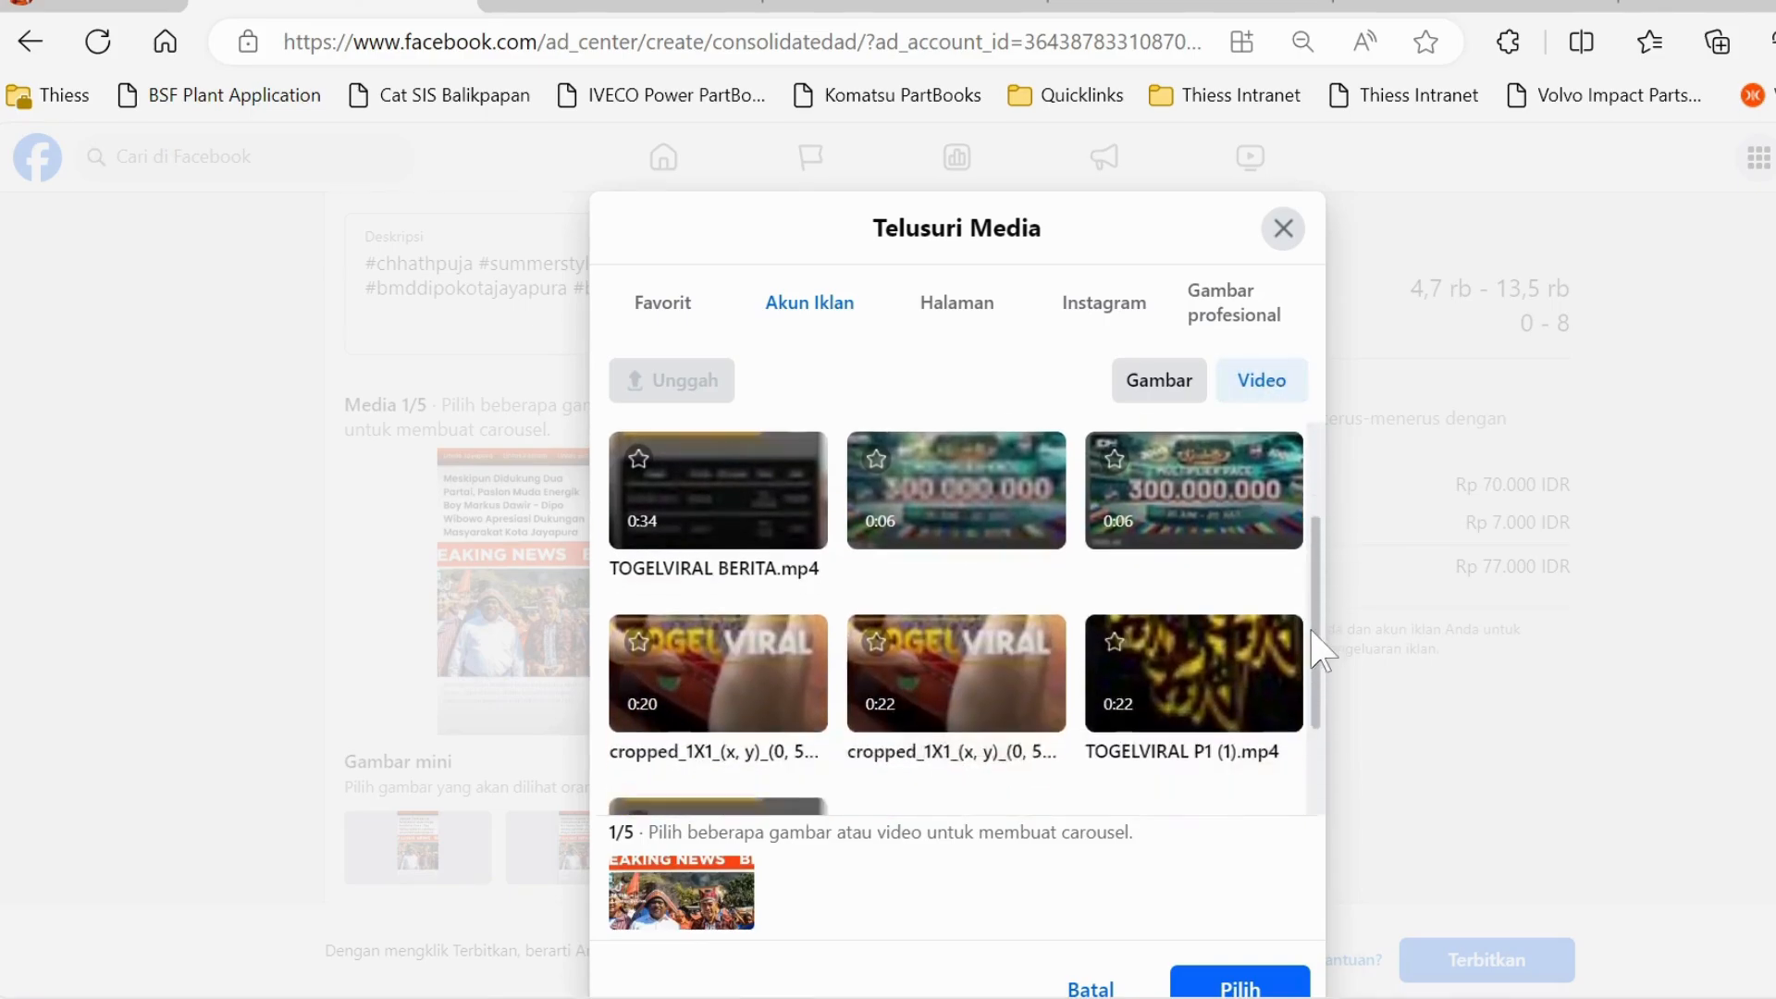
scroll(1320, 555, "up", 2)
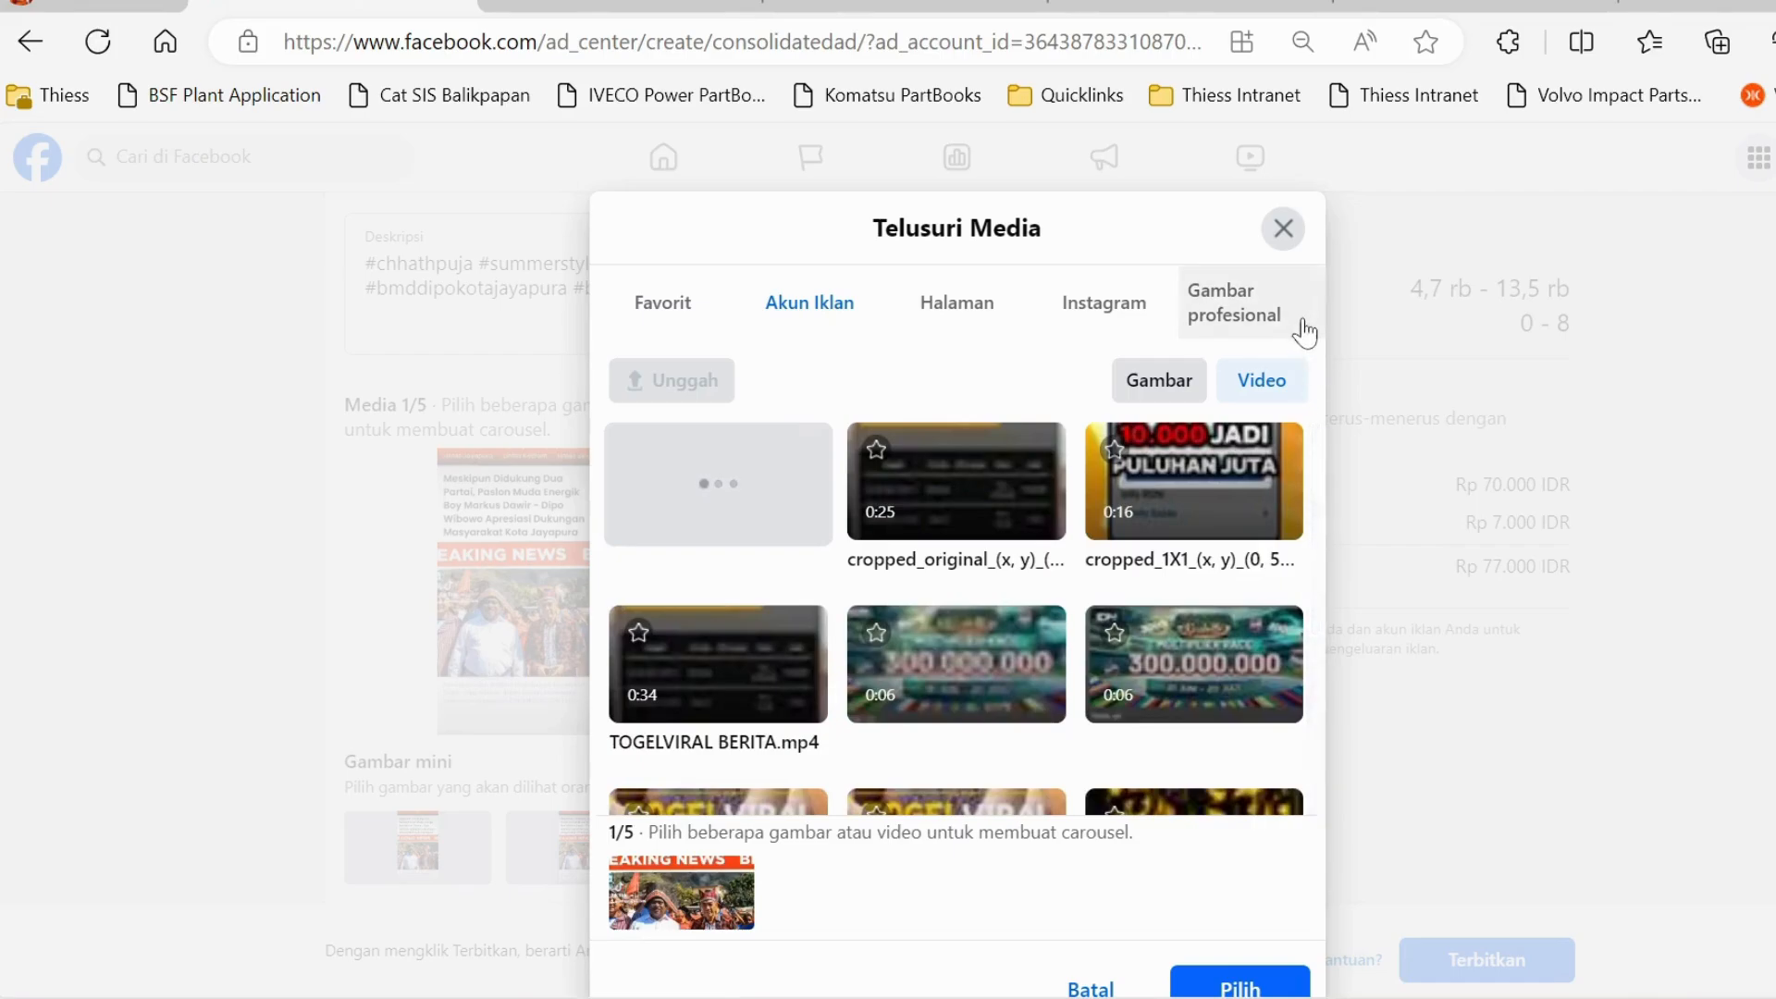
left_click(943, 310)
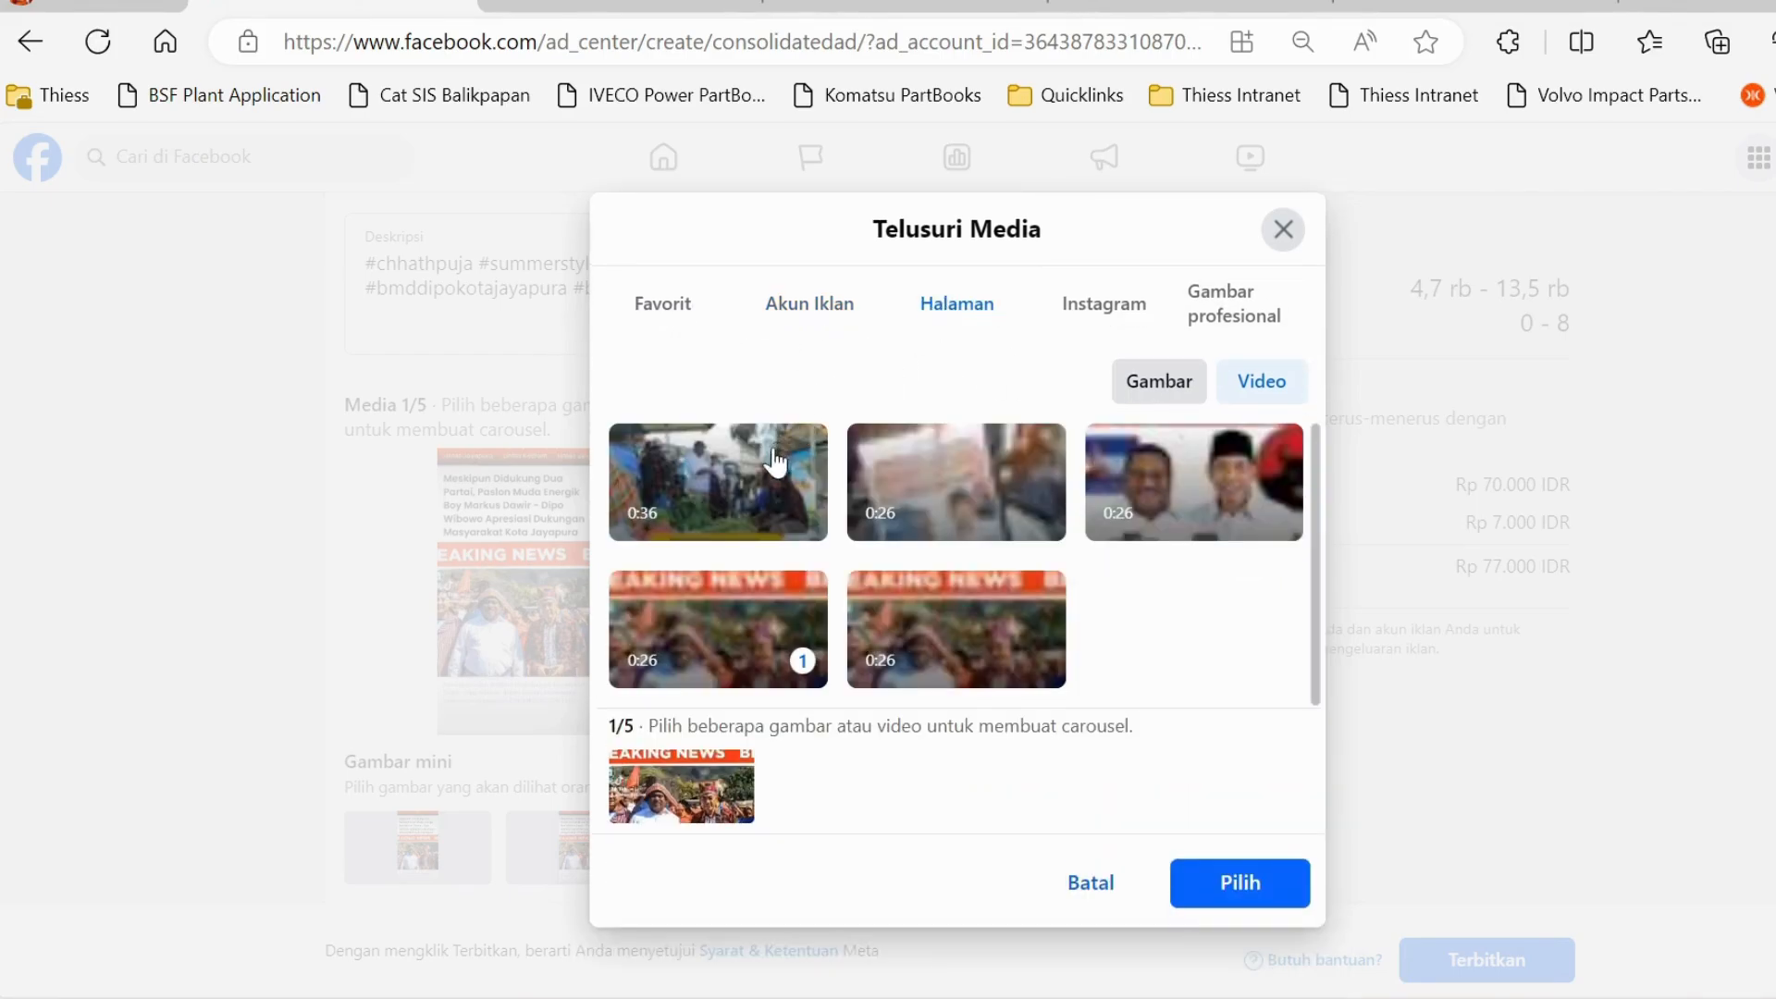
left_click(761, 493)
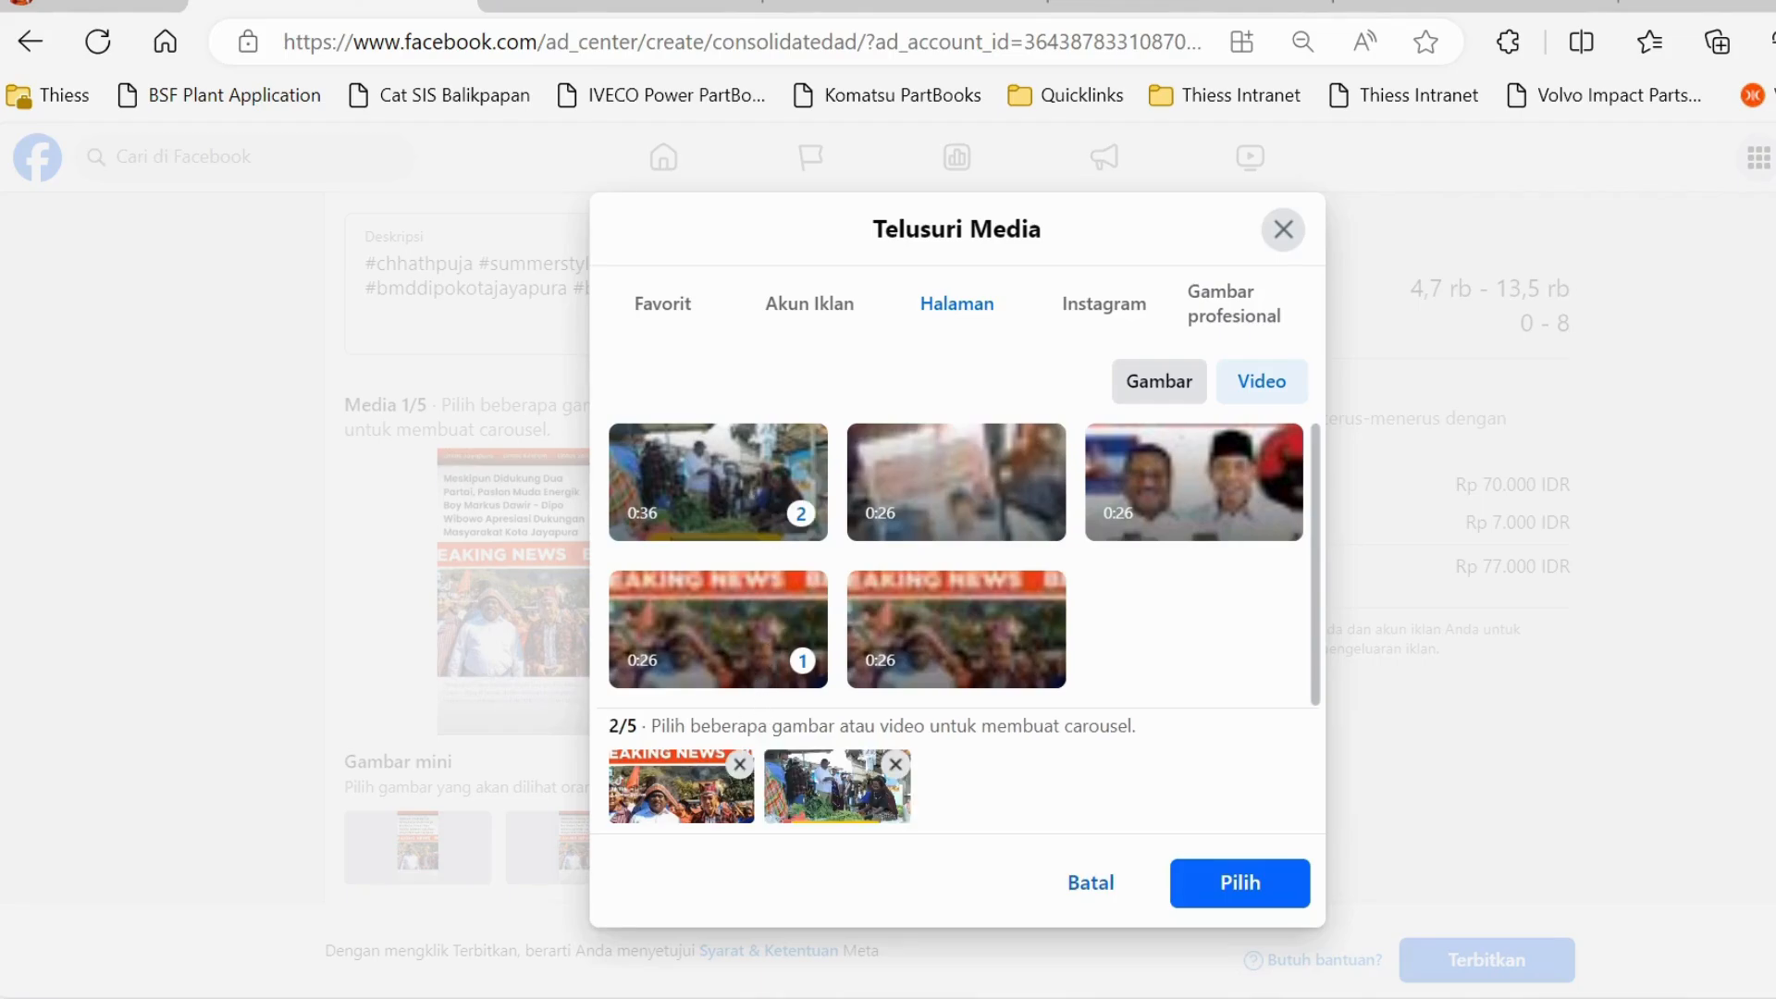
left_click(739, 764)
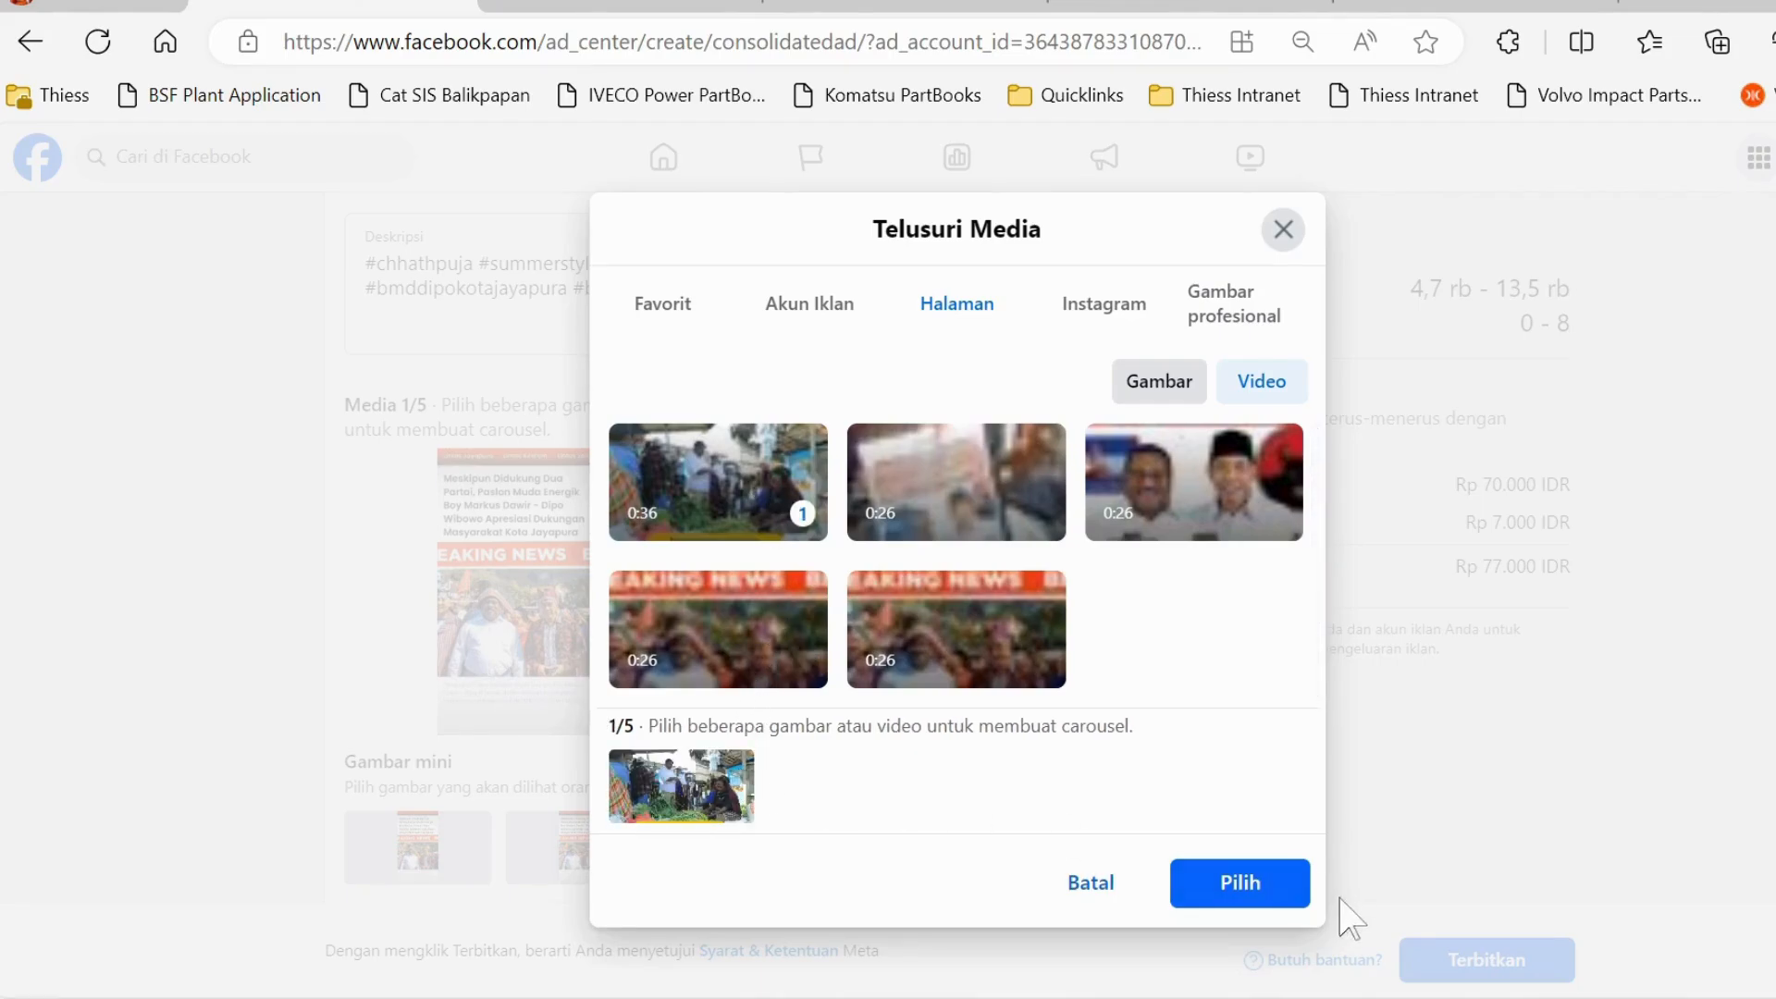
left_click(1252, 886)
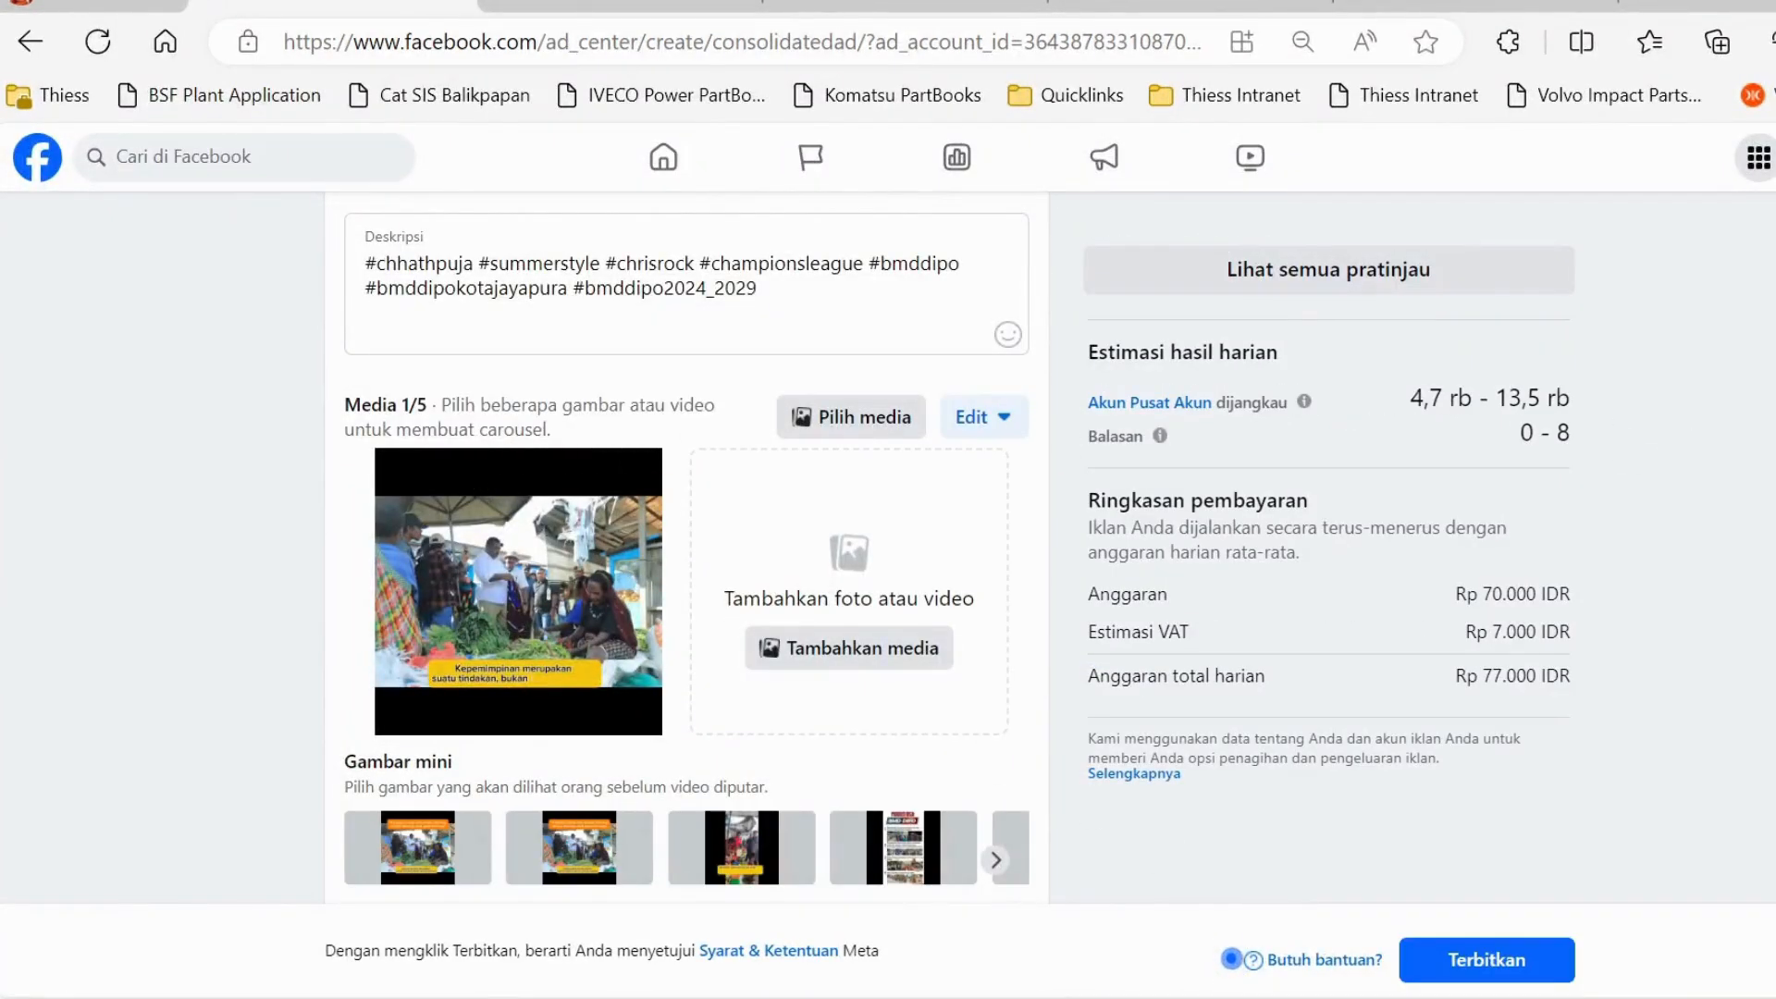
Step: Review the ad's description, media, message template, messaging apps, special category and audience details
scroll(686, 548, "up", 5)
scroll(686, 548, "down", 3)
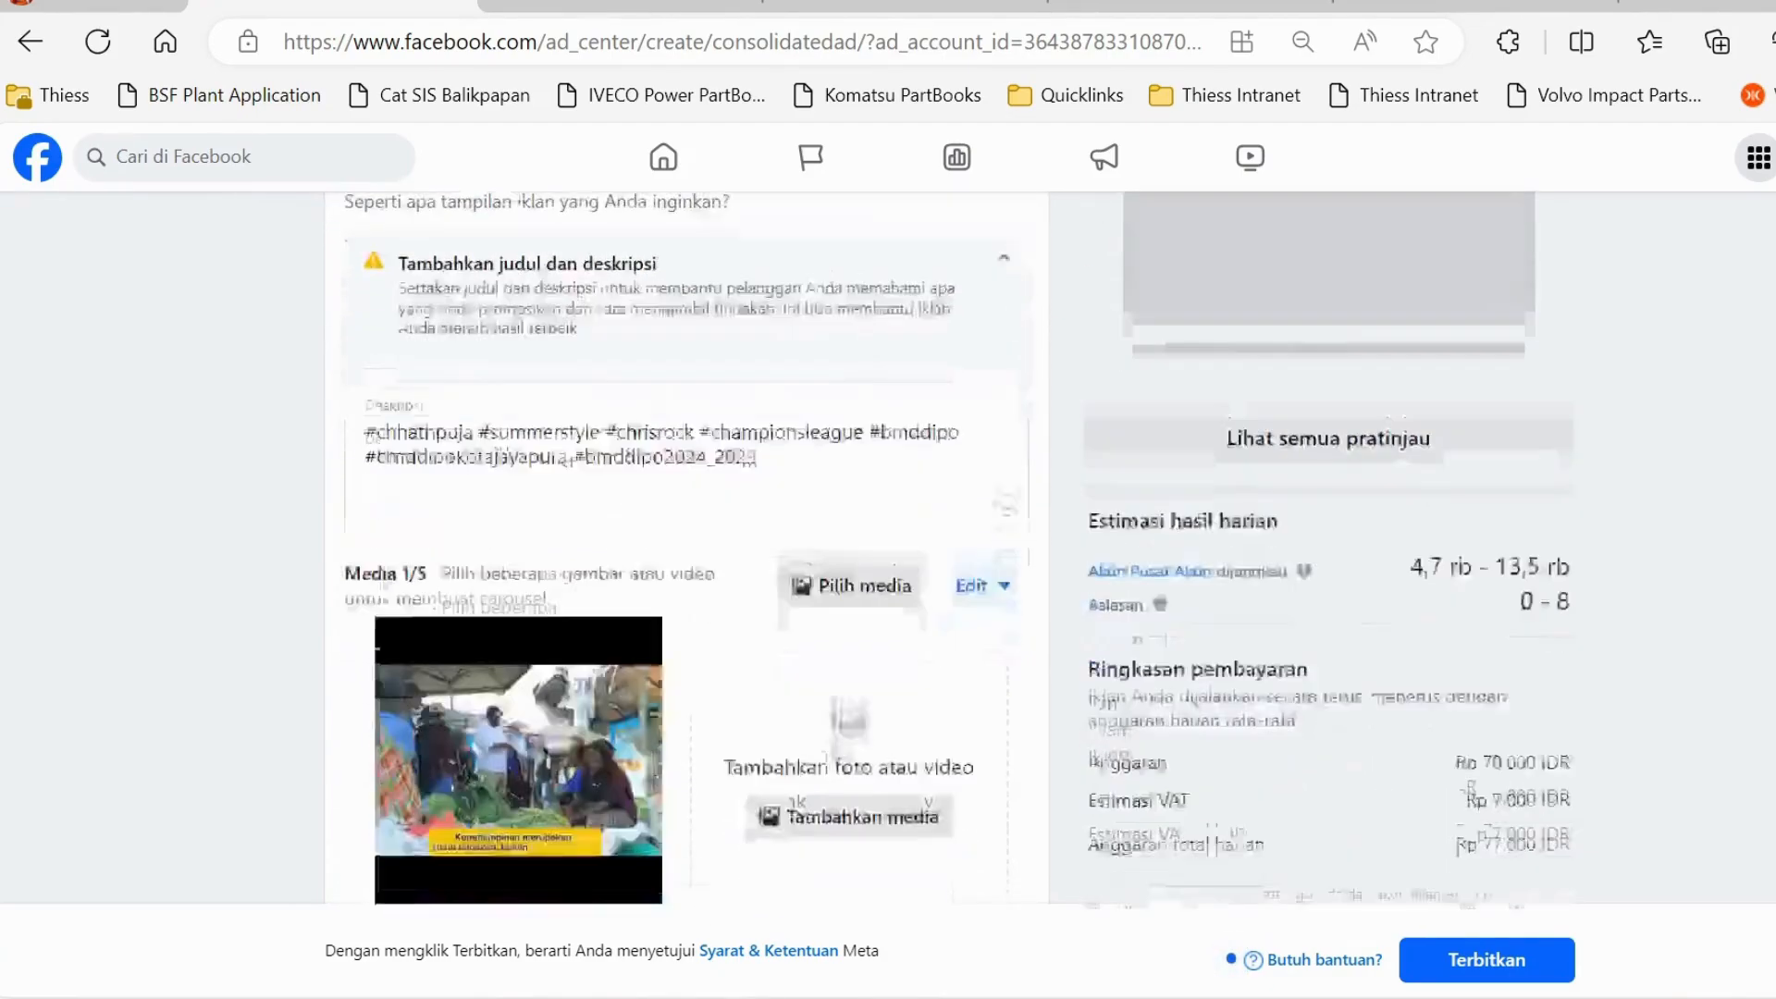
scroll(687, 548, "down", 5)
scroll(686, 548, "up", 5)
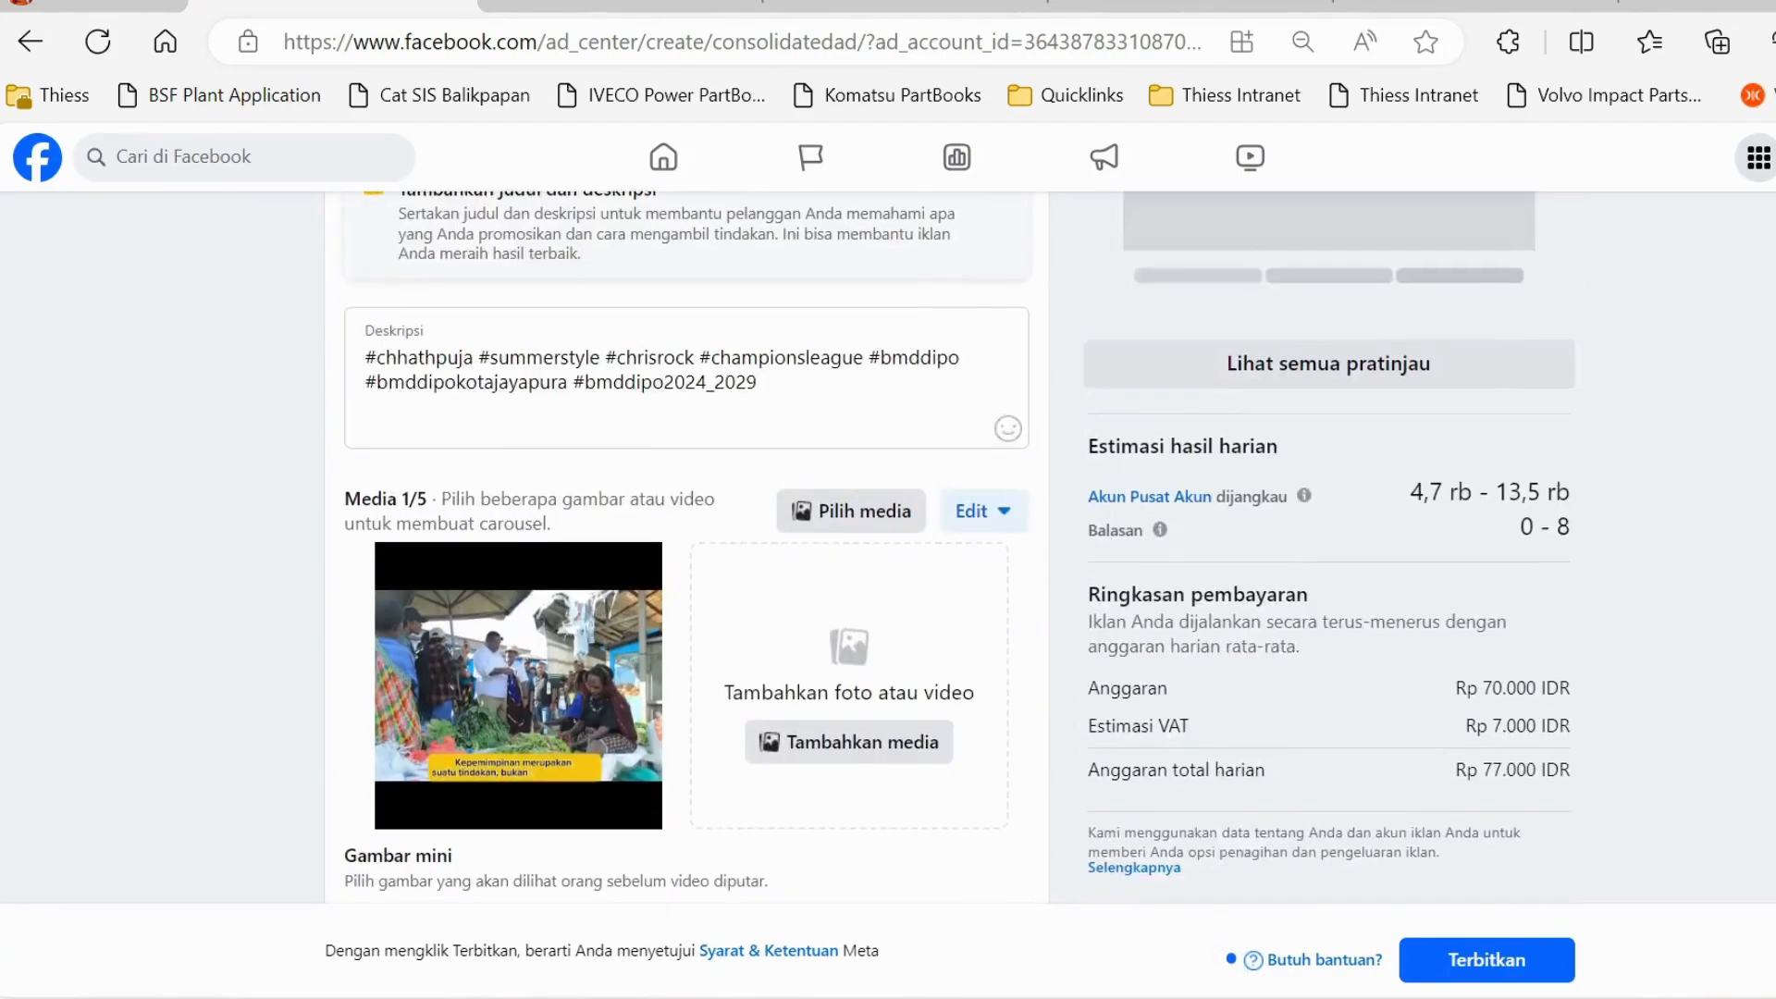
scroll(687, 548, "down", 1)
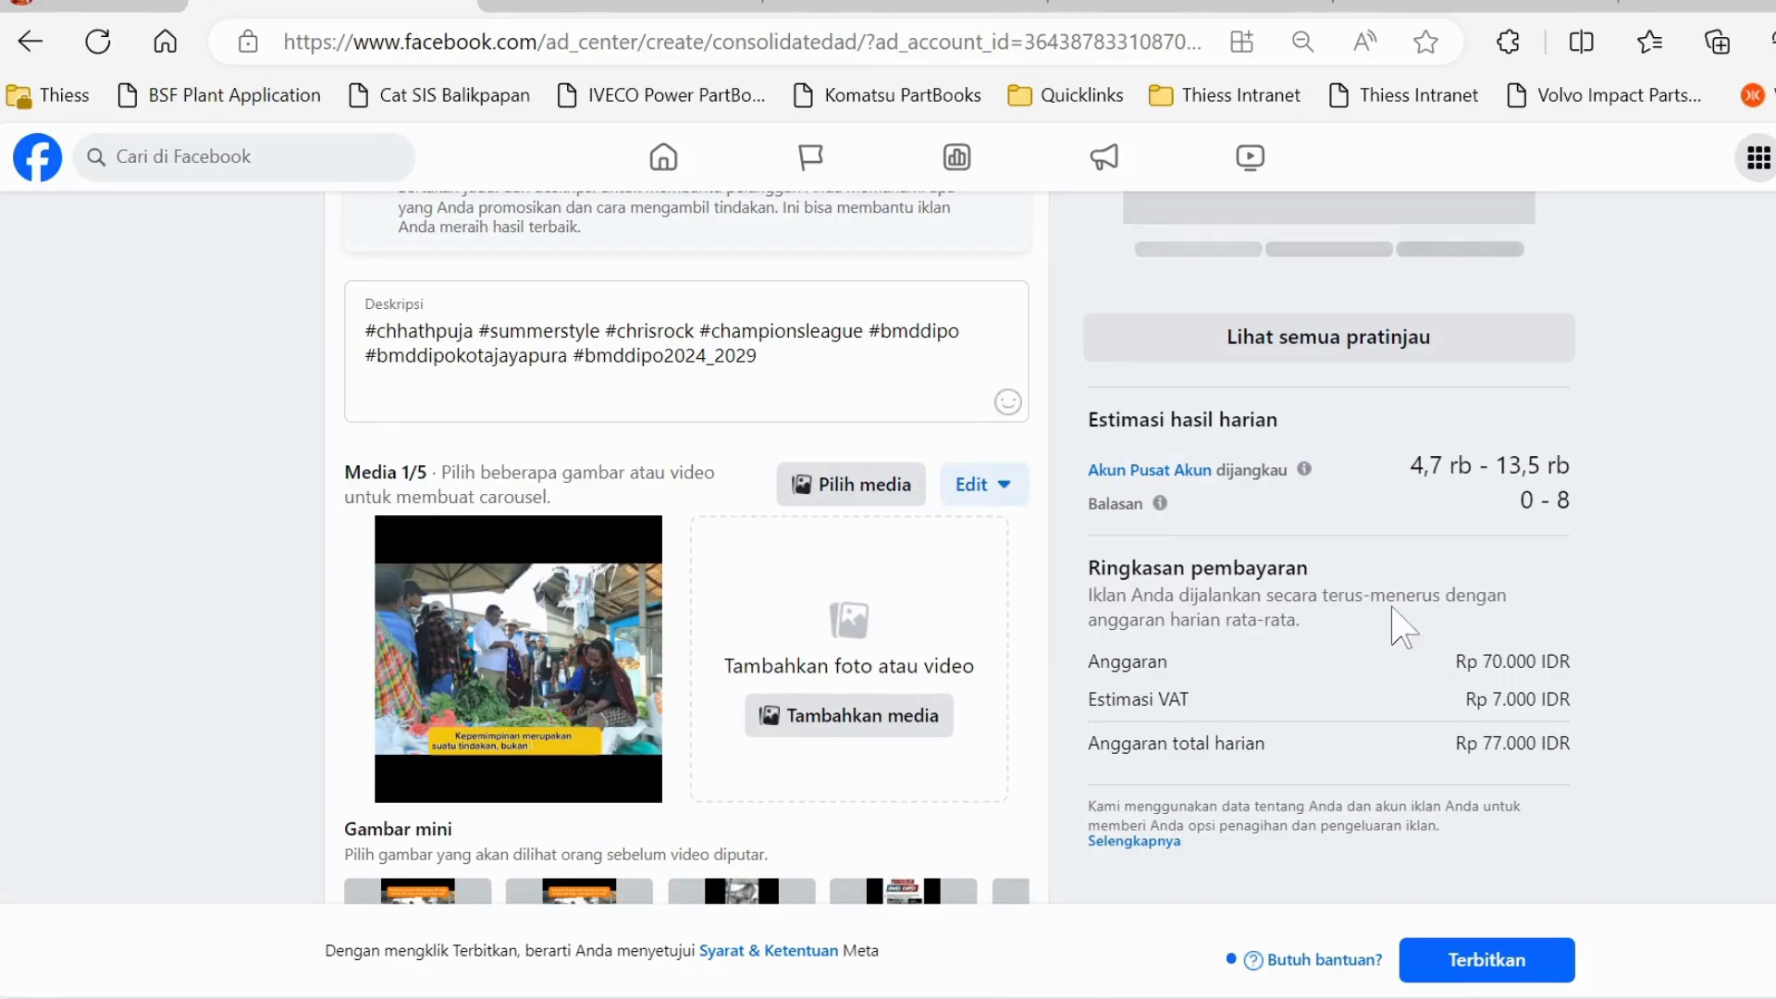
scroll(1392, 608, "down", 2)
scroll(686, 547, "down", 10)
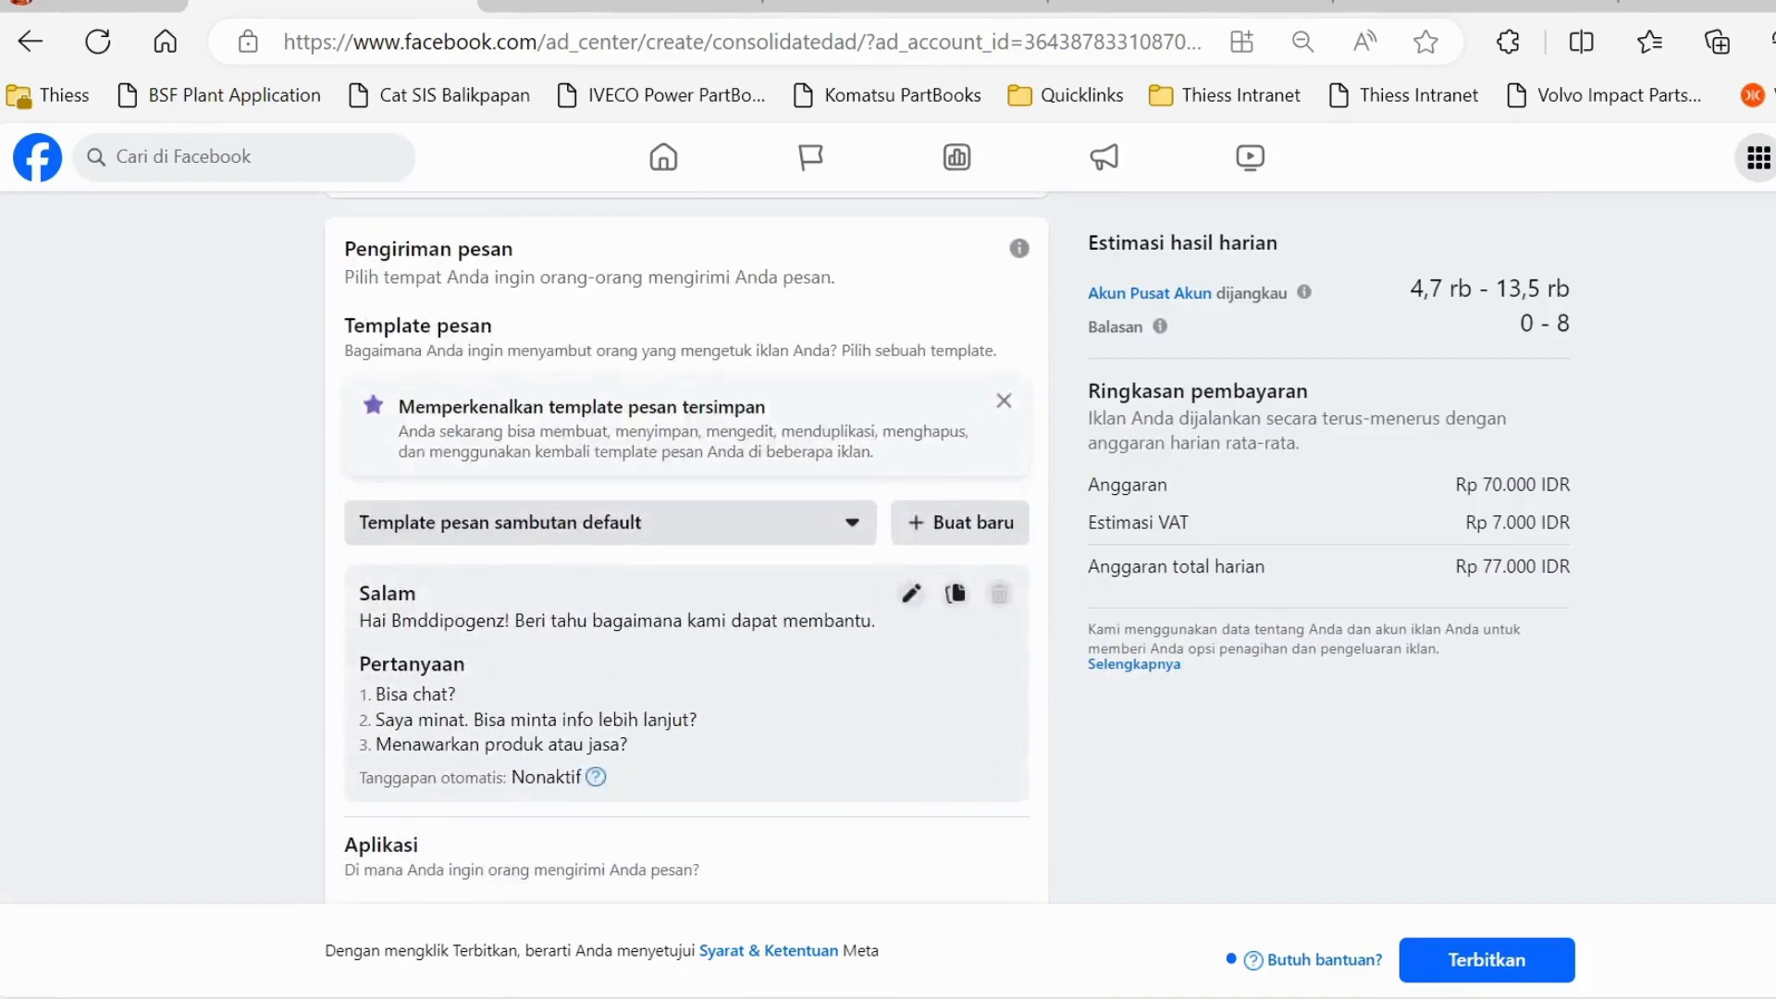
scroll(686, 547, "down", 4)
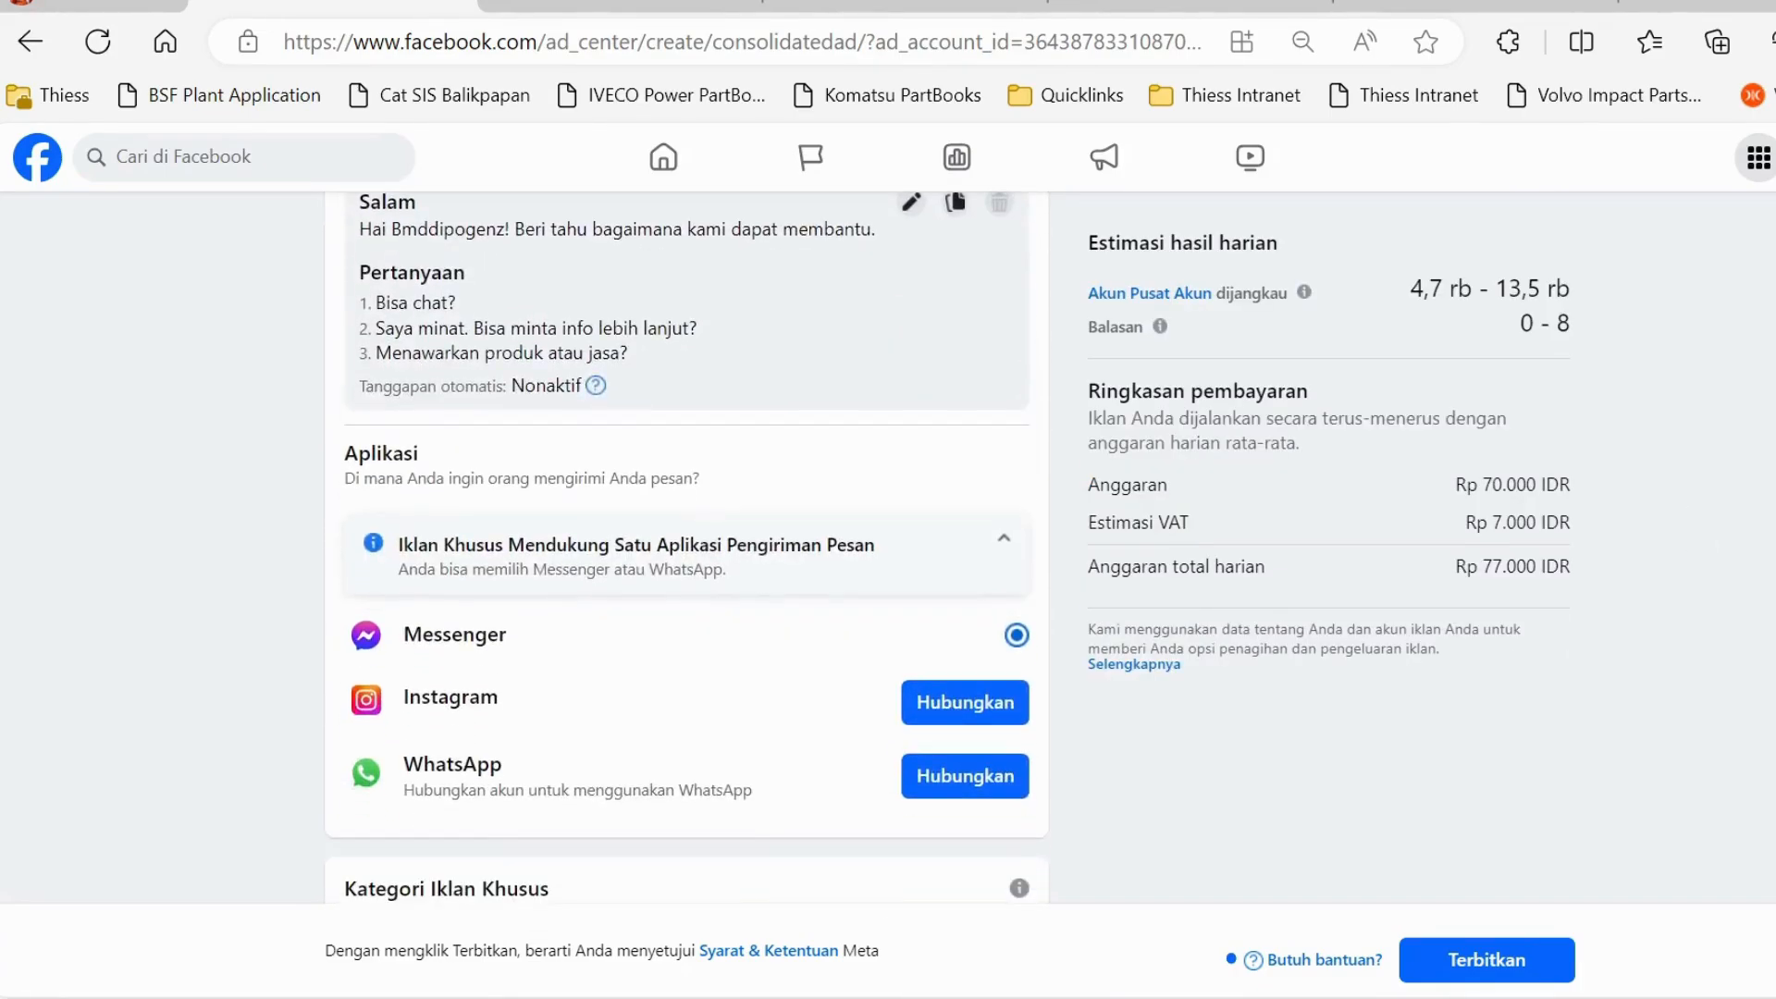
scroll(687, 548, "down", 4)
scroll(687, 548, "down", 5)
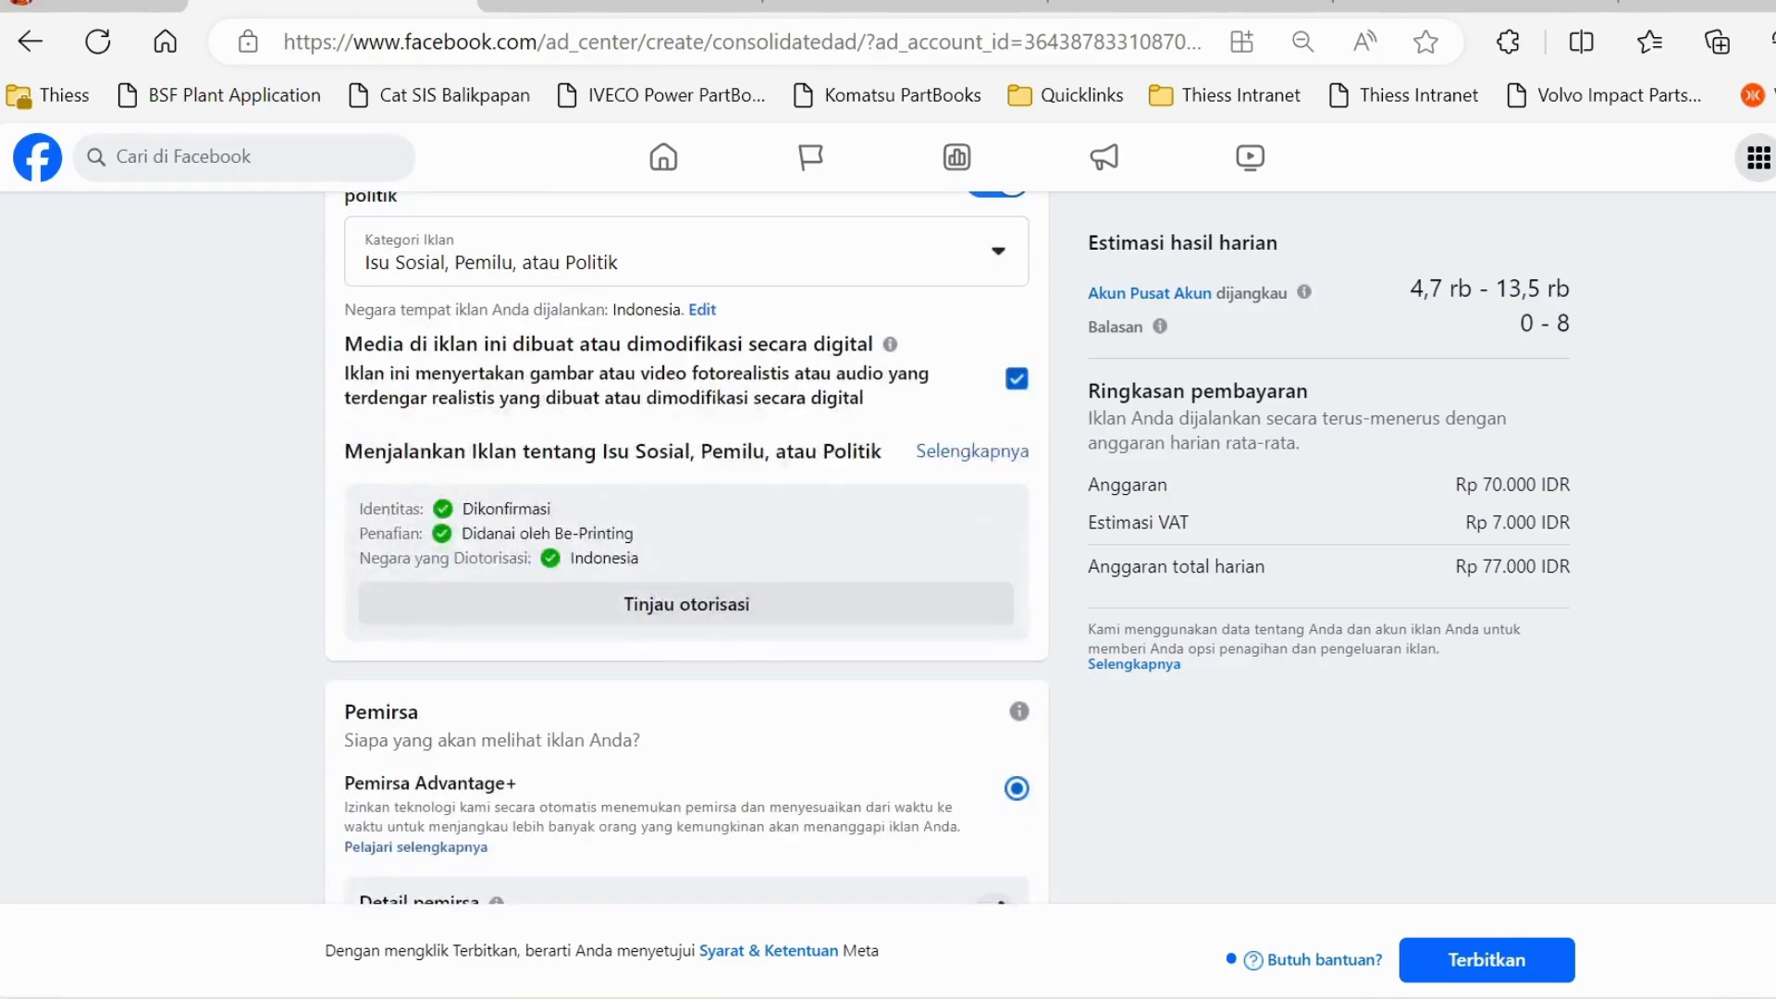
scroll(686, 547, "down", 7)
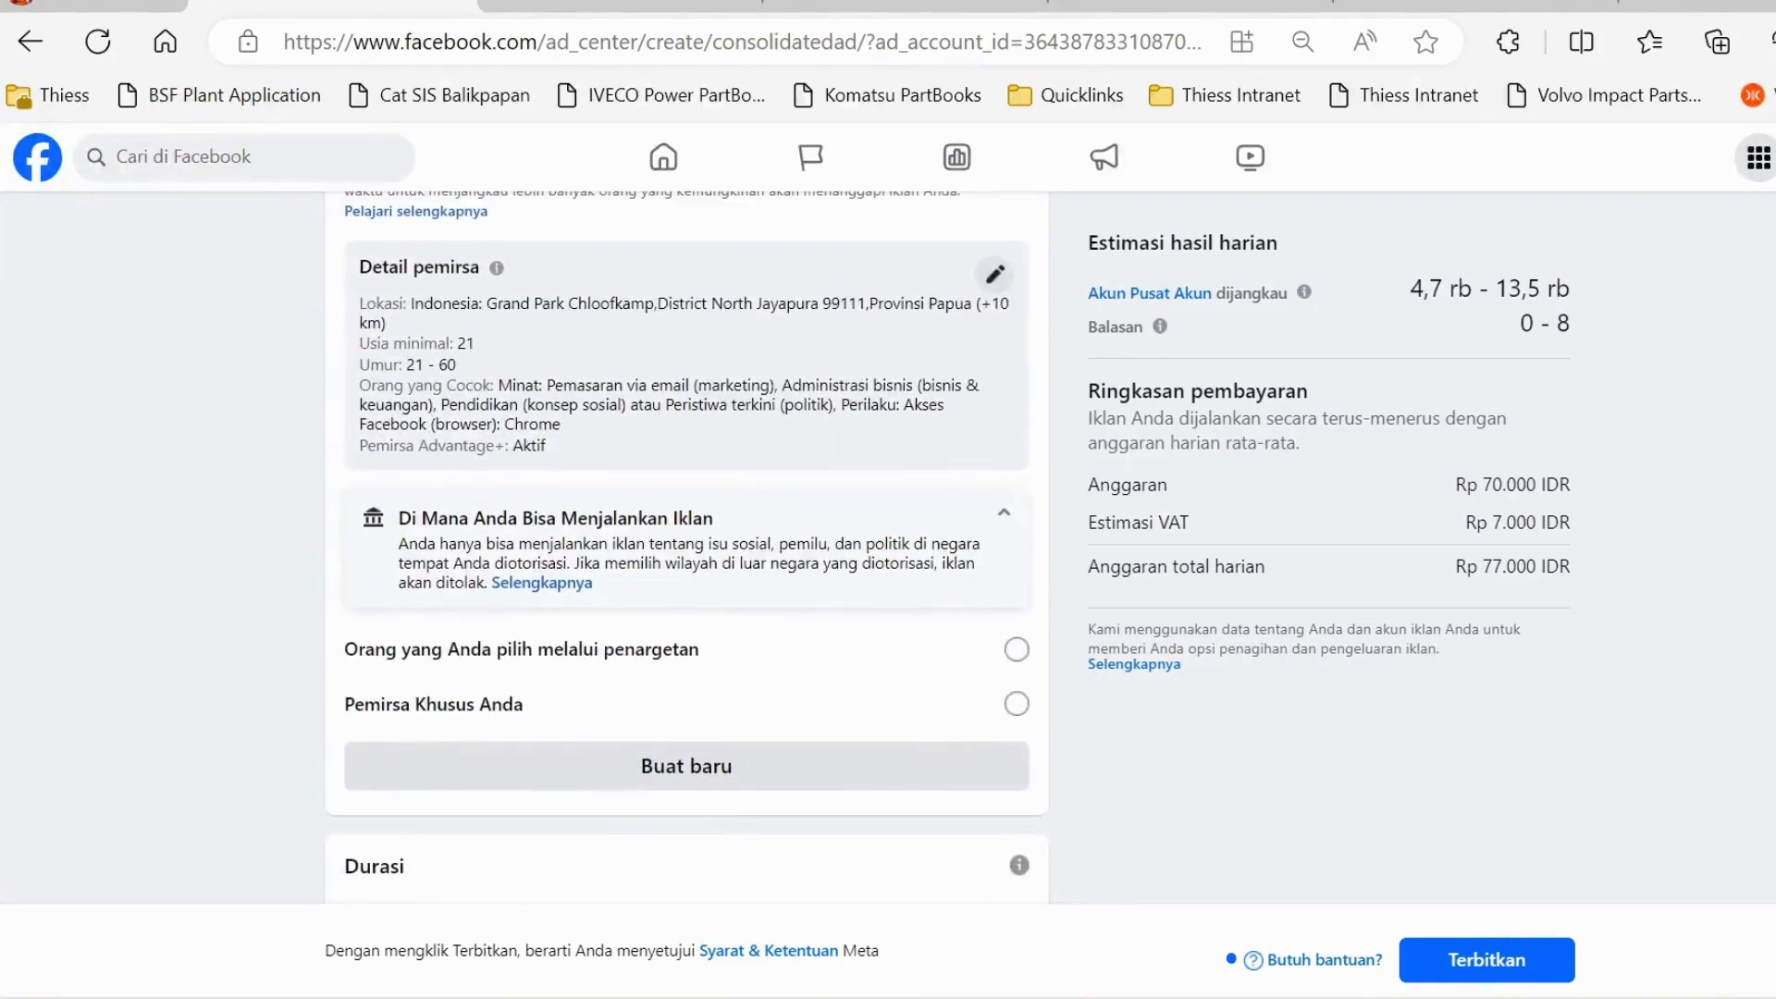
Step: Set the ad's daily budget to Rp 30.000 while it runs continuously
scroll(687, 548, "down", 2)
scroll(686, 550, "down", 1)
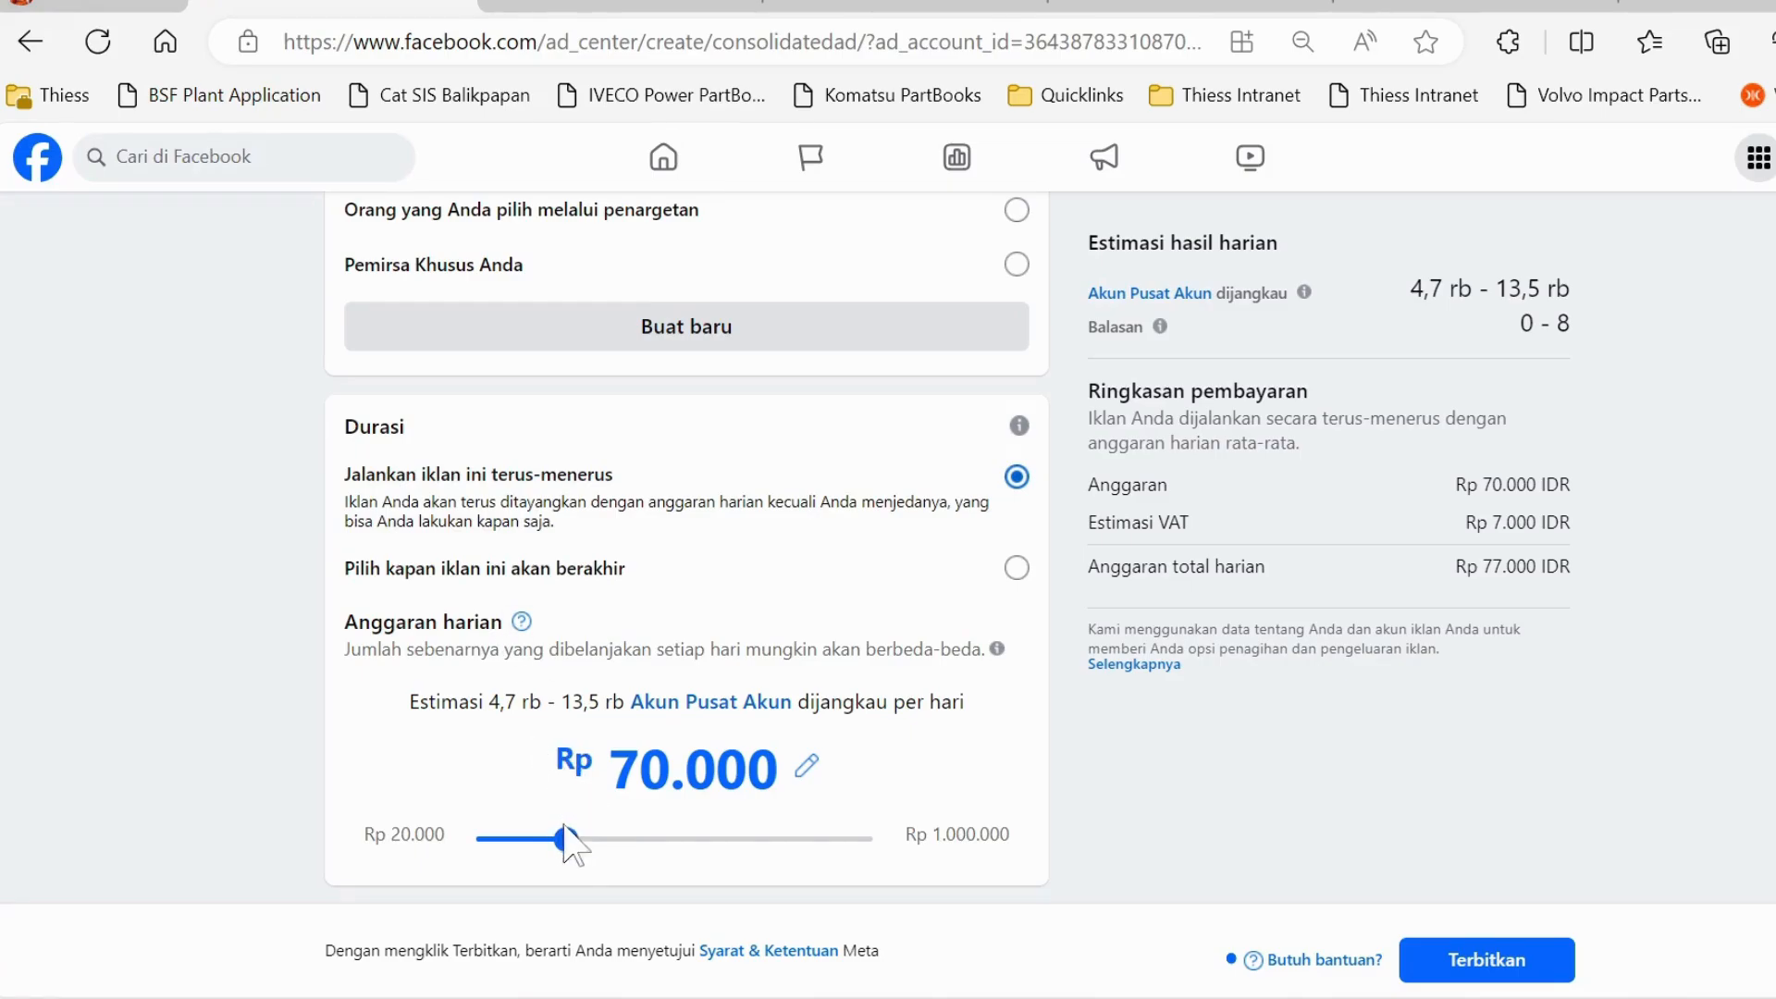
left_click_drag(567, 844, 501, 857)
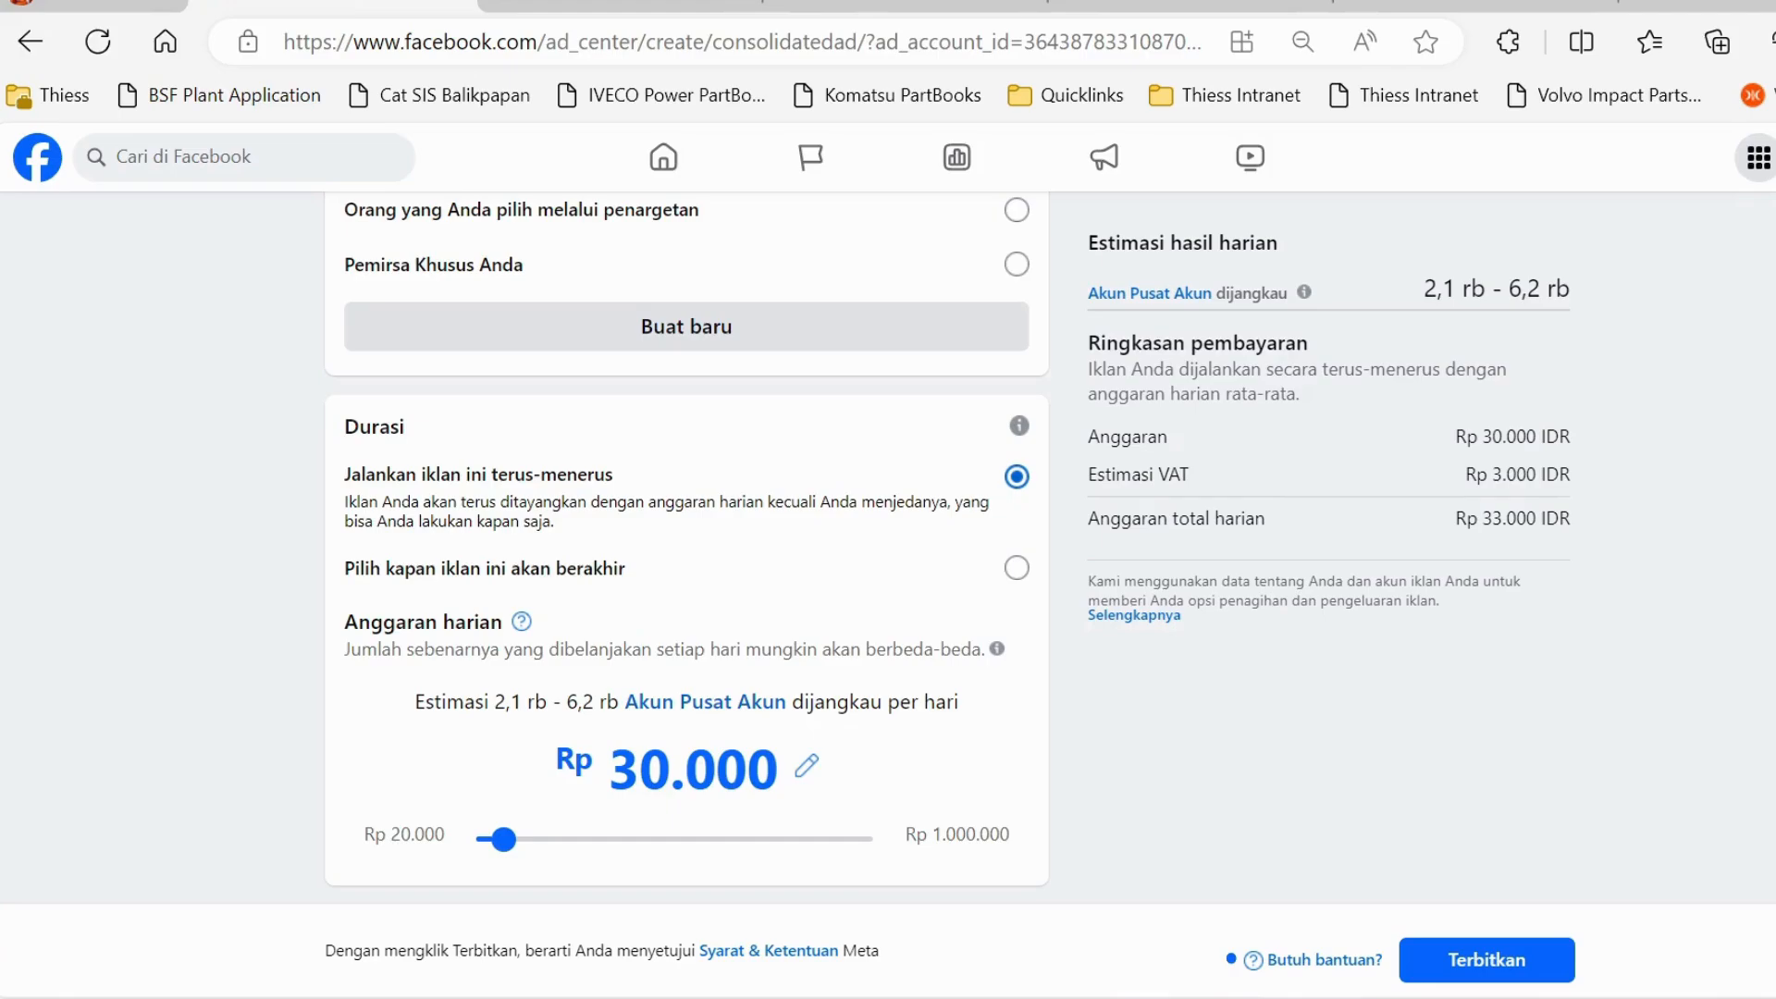
Step: Upload the Jayapura image from the Materi Iklan folder and add it to the ad as the second carousel item
scroll(687, 546, "up", 12)
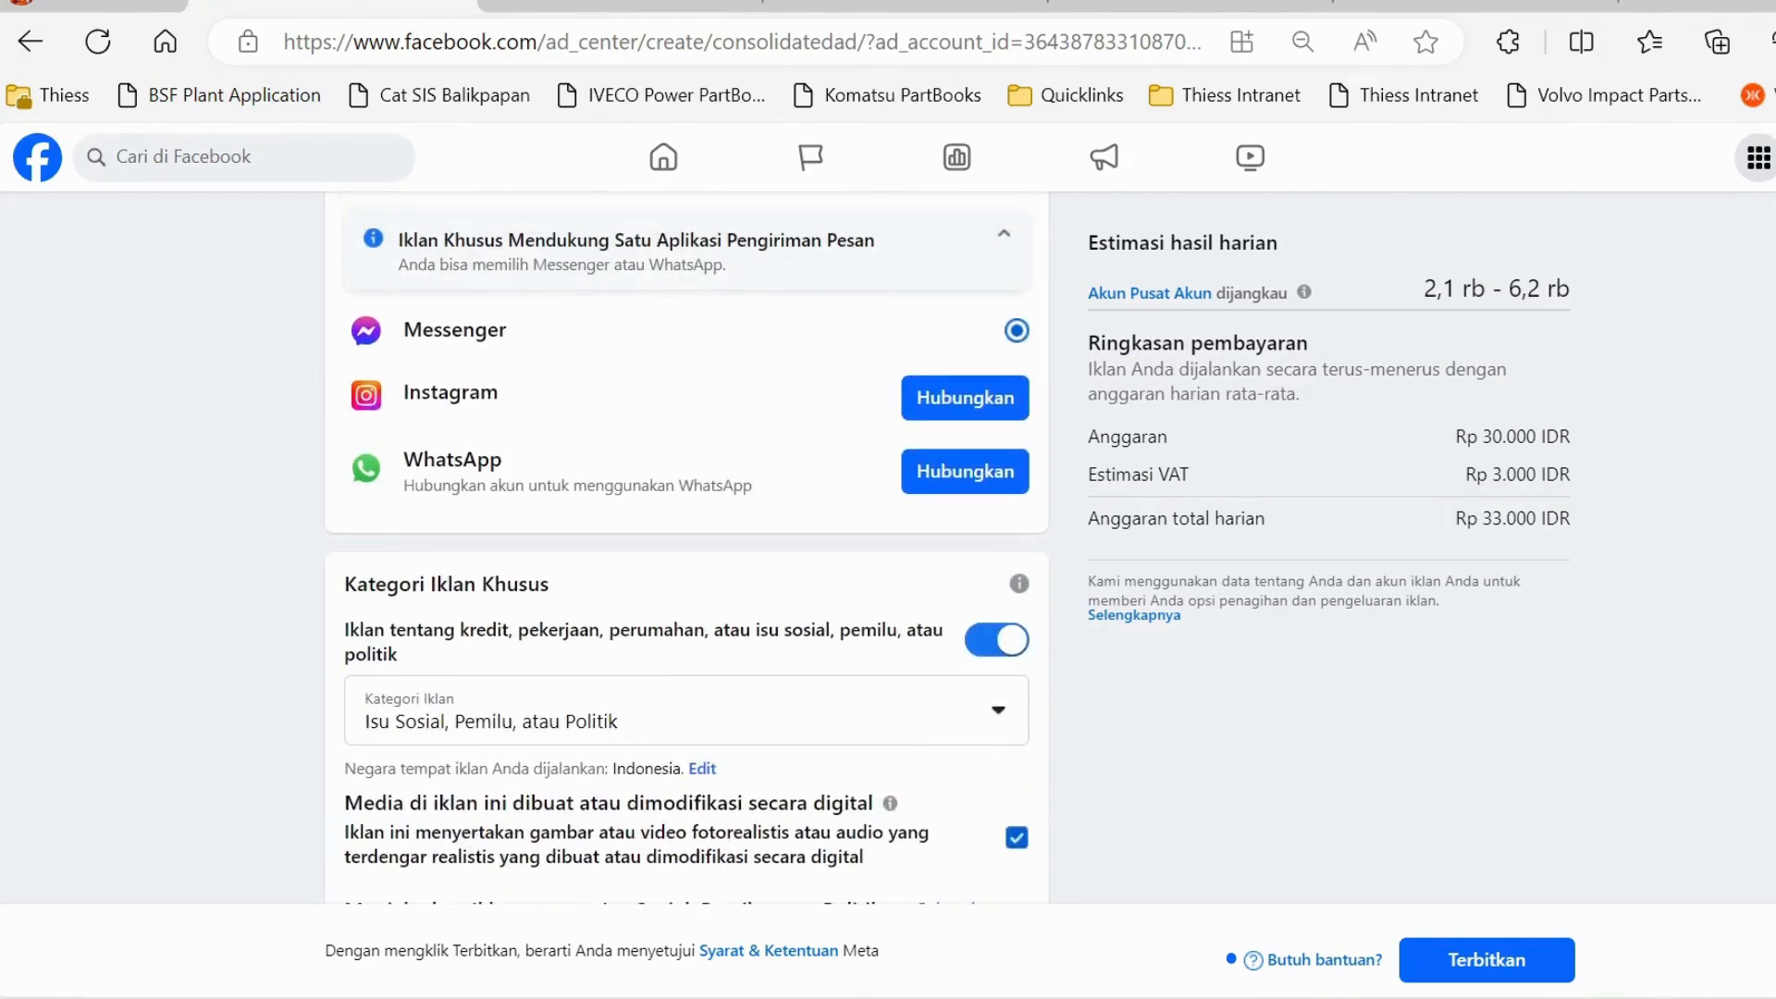
scroll(686, 550, "up", 15)
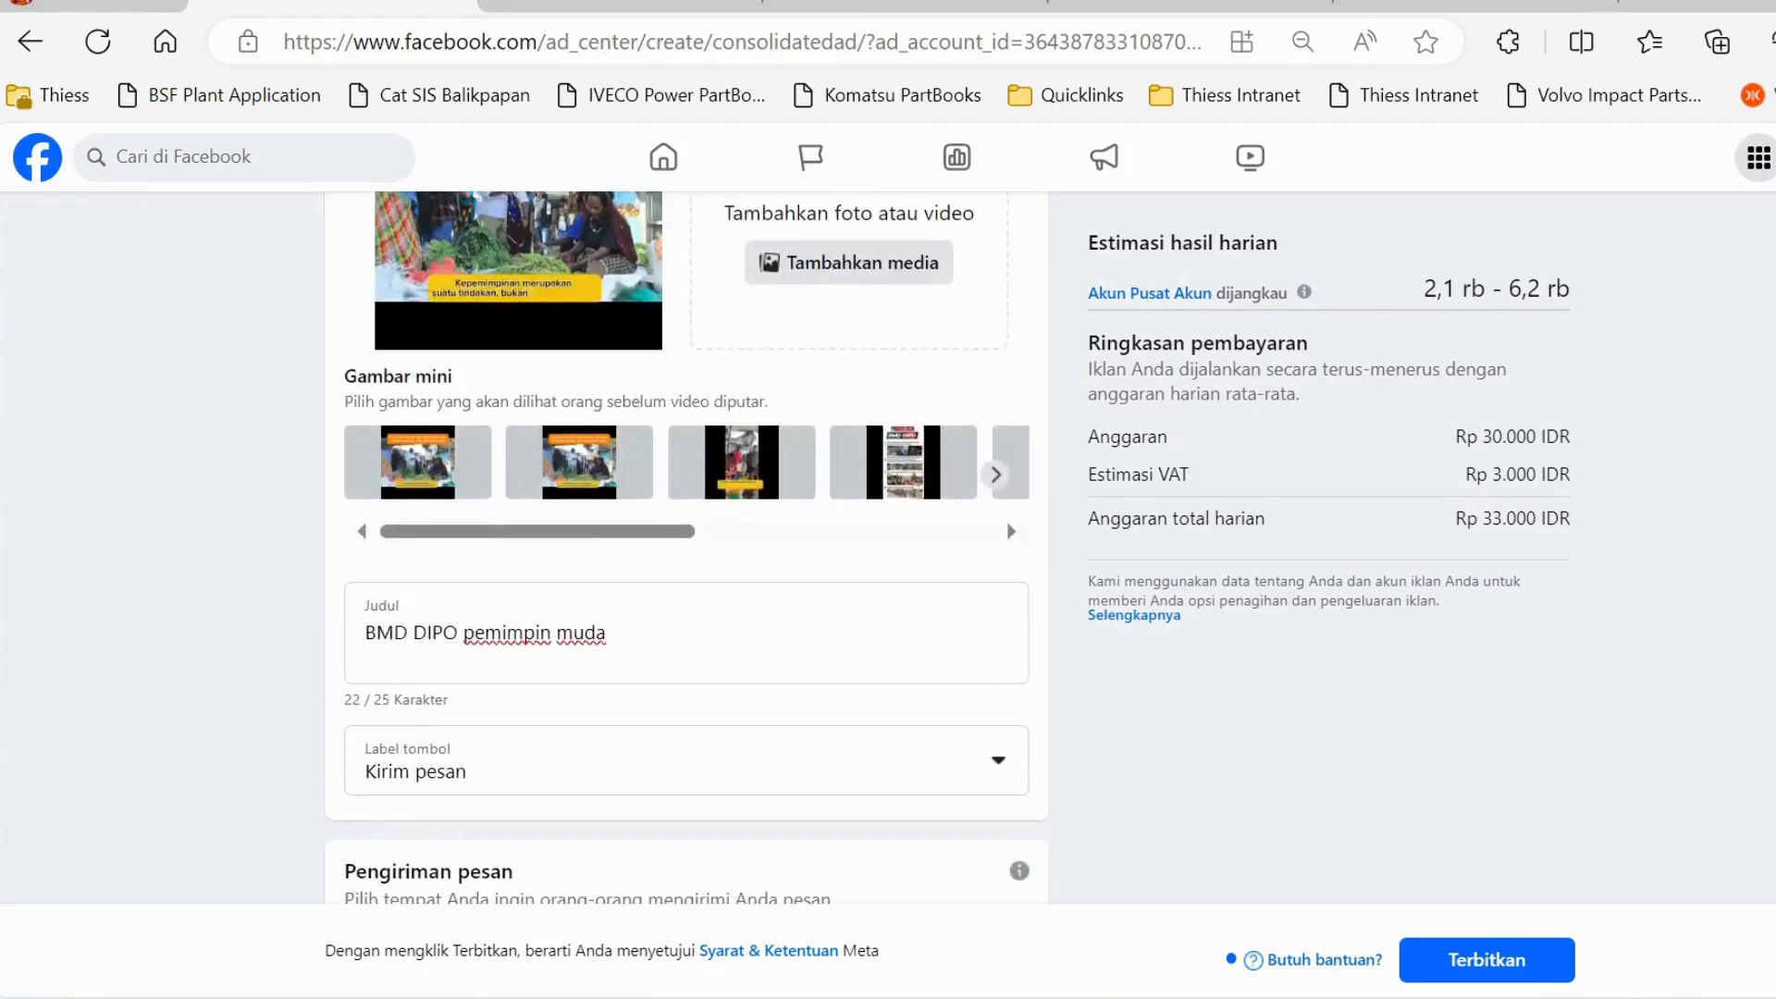
scroll(687, 545, "up", 3)
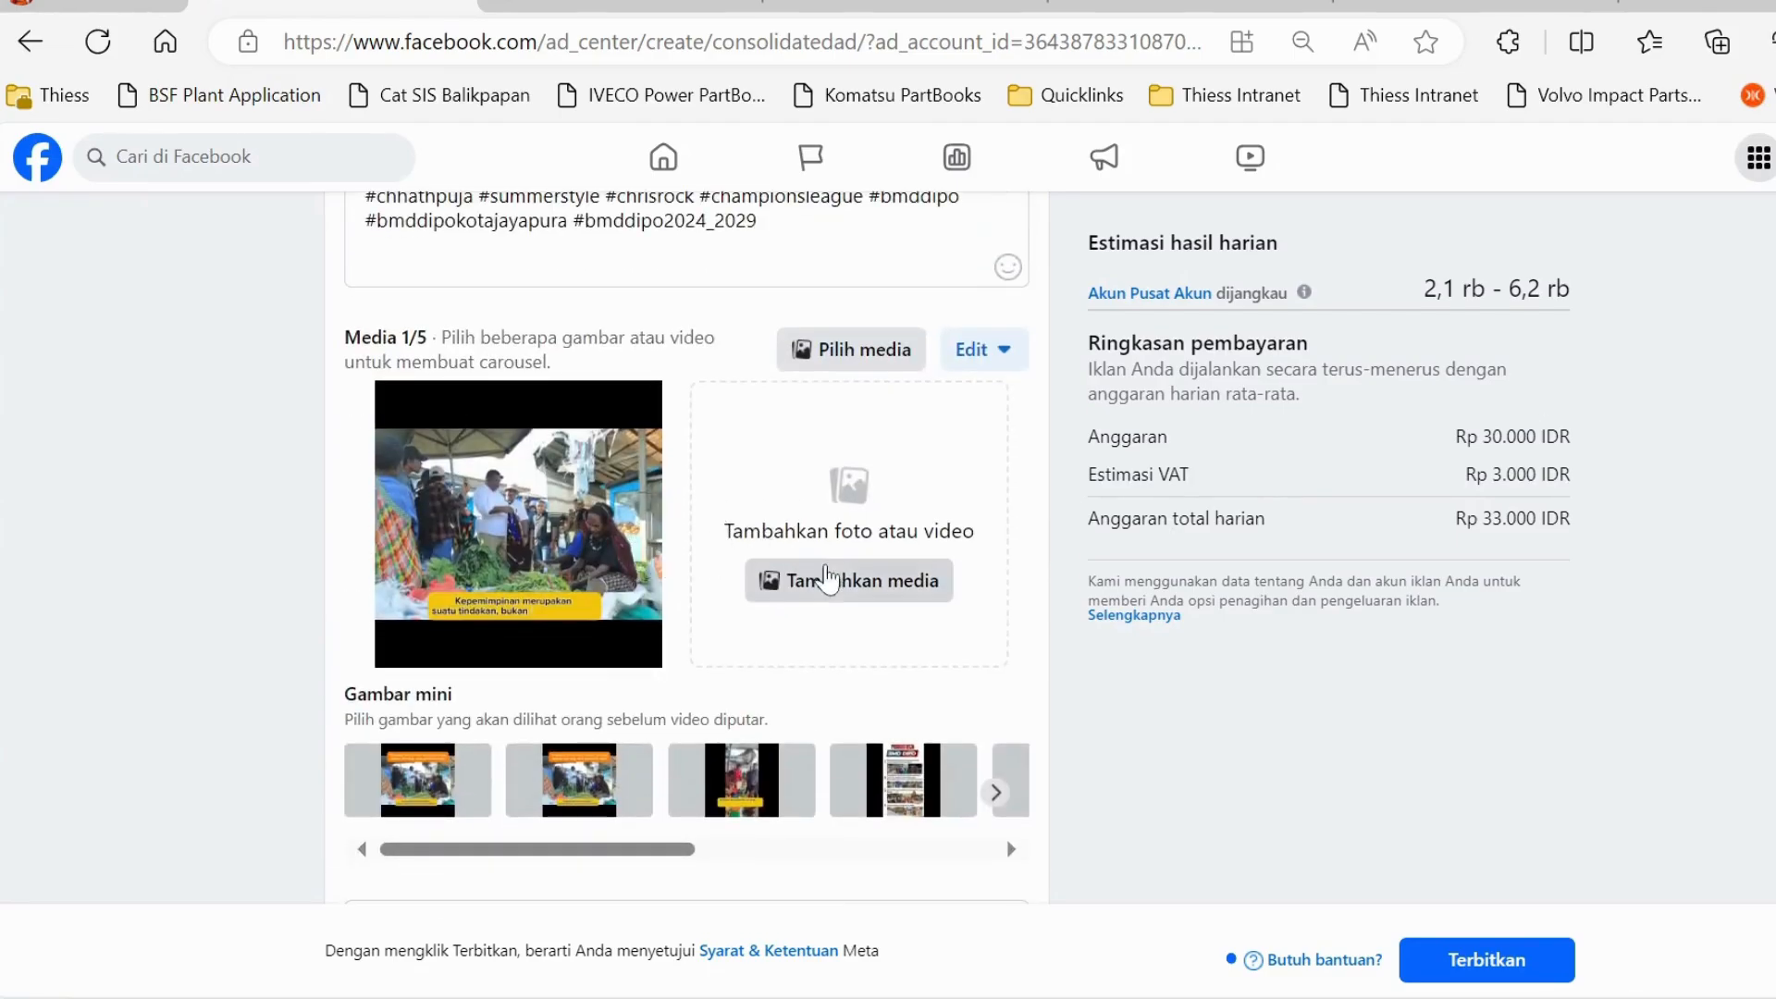
left_click(846, 583)
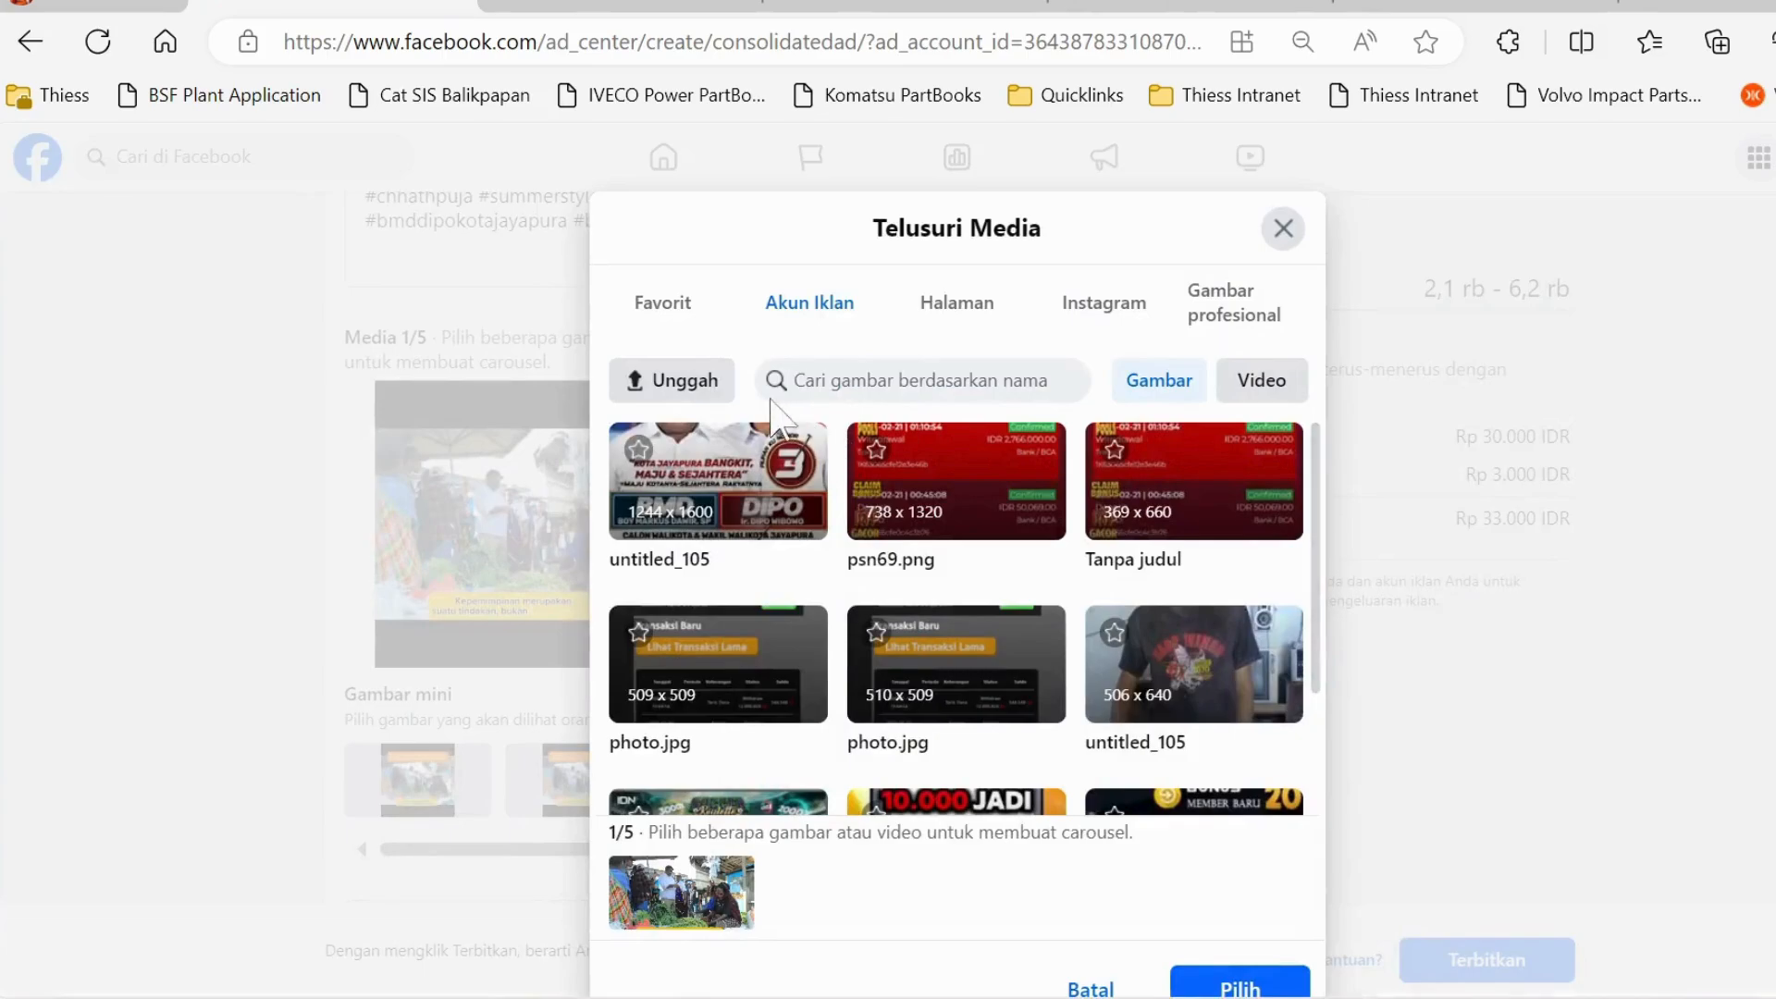
left_click(696, 384)
left_click(344, 199)
left_click(652, 647)
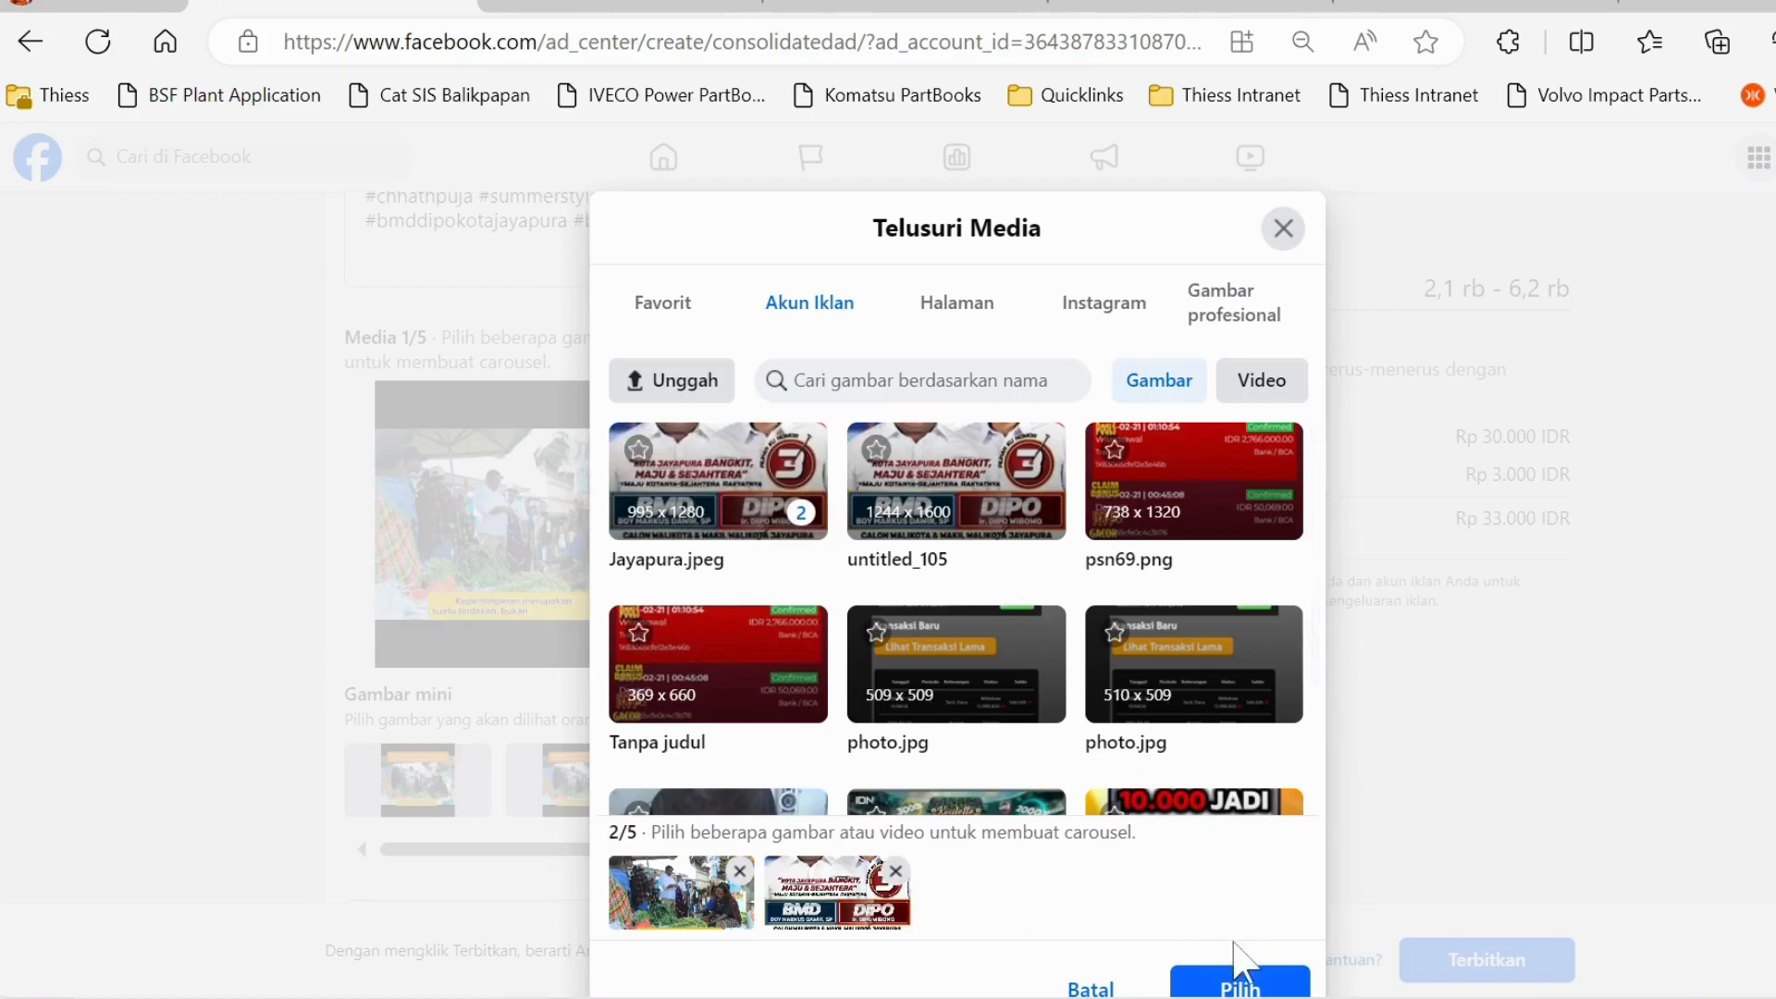
left_click(1226, 982)
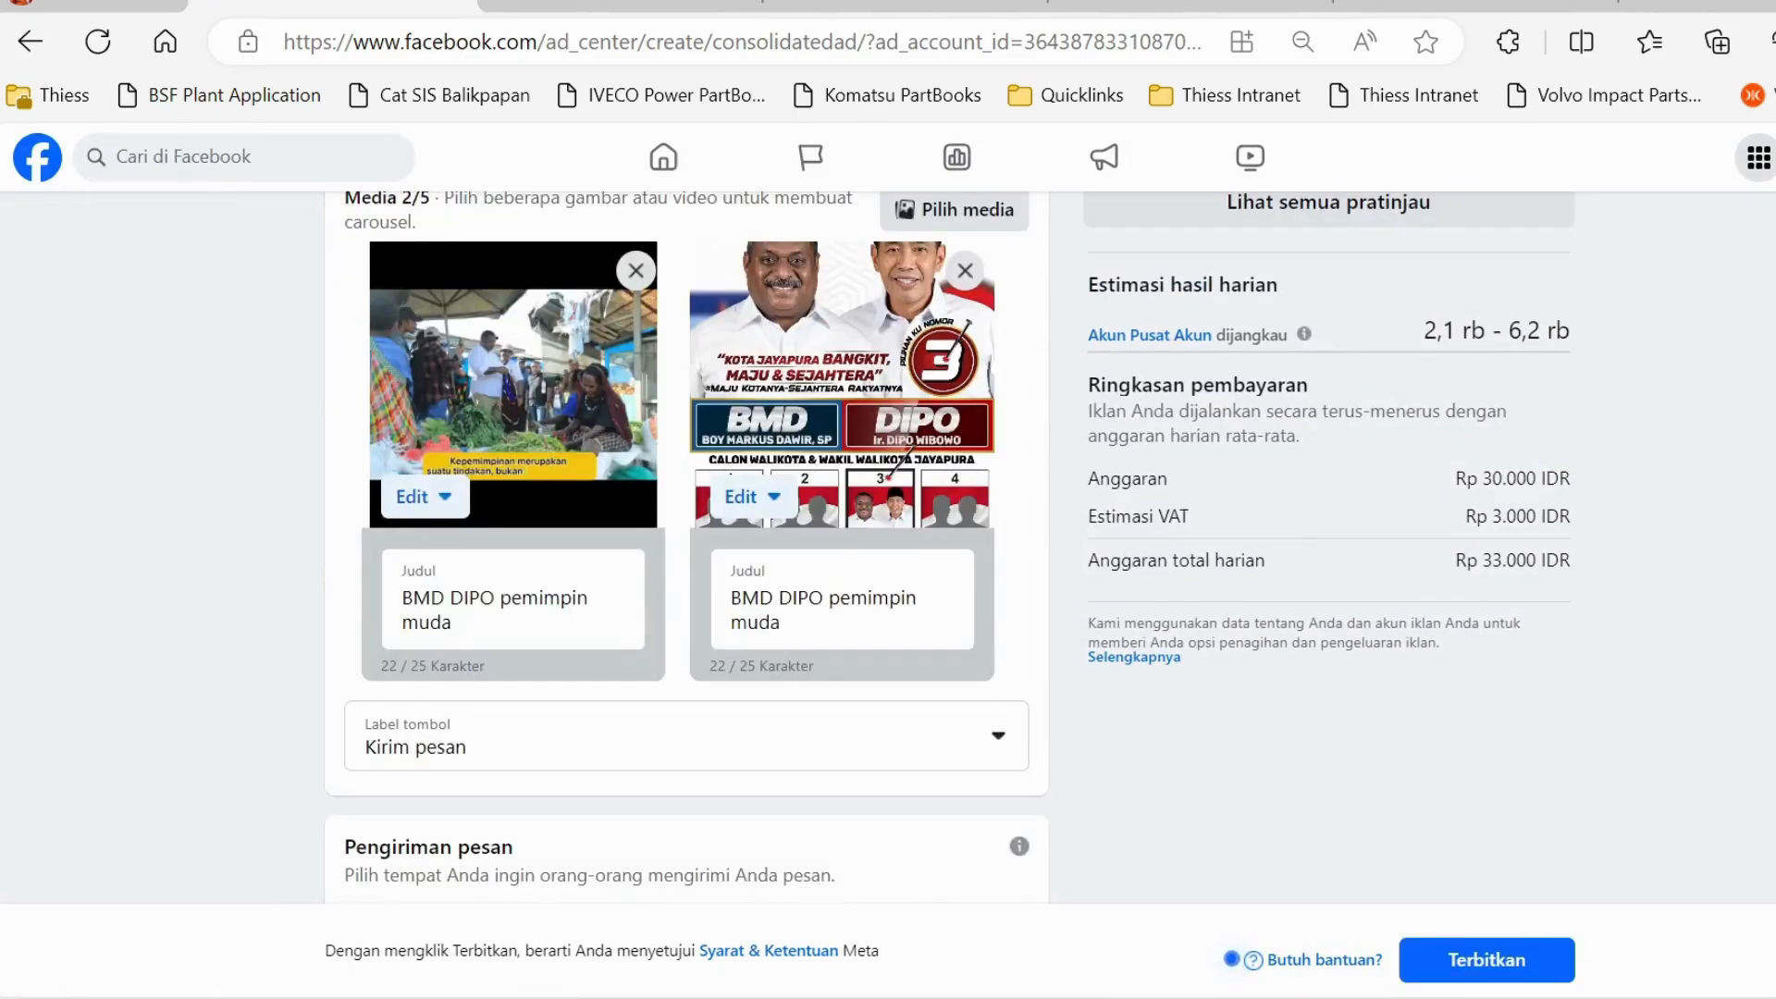
Step: Add the line "Kota Jayapura Bangkit, Maju, Sejahtera" above the hashtags in the ad description
scroll(686, 547, "up", 3)
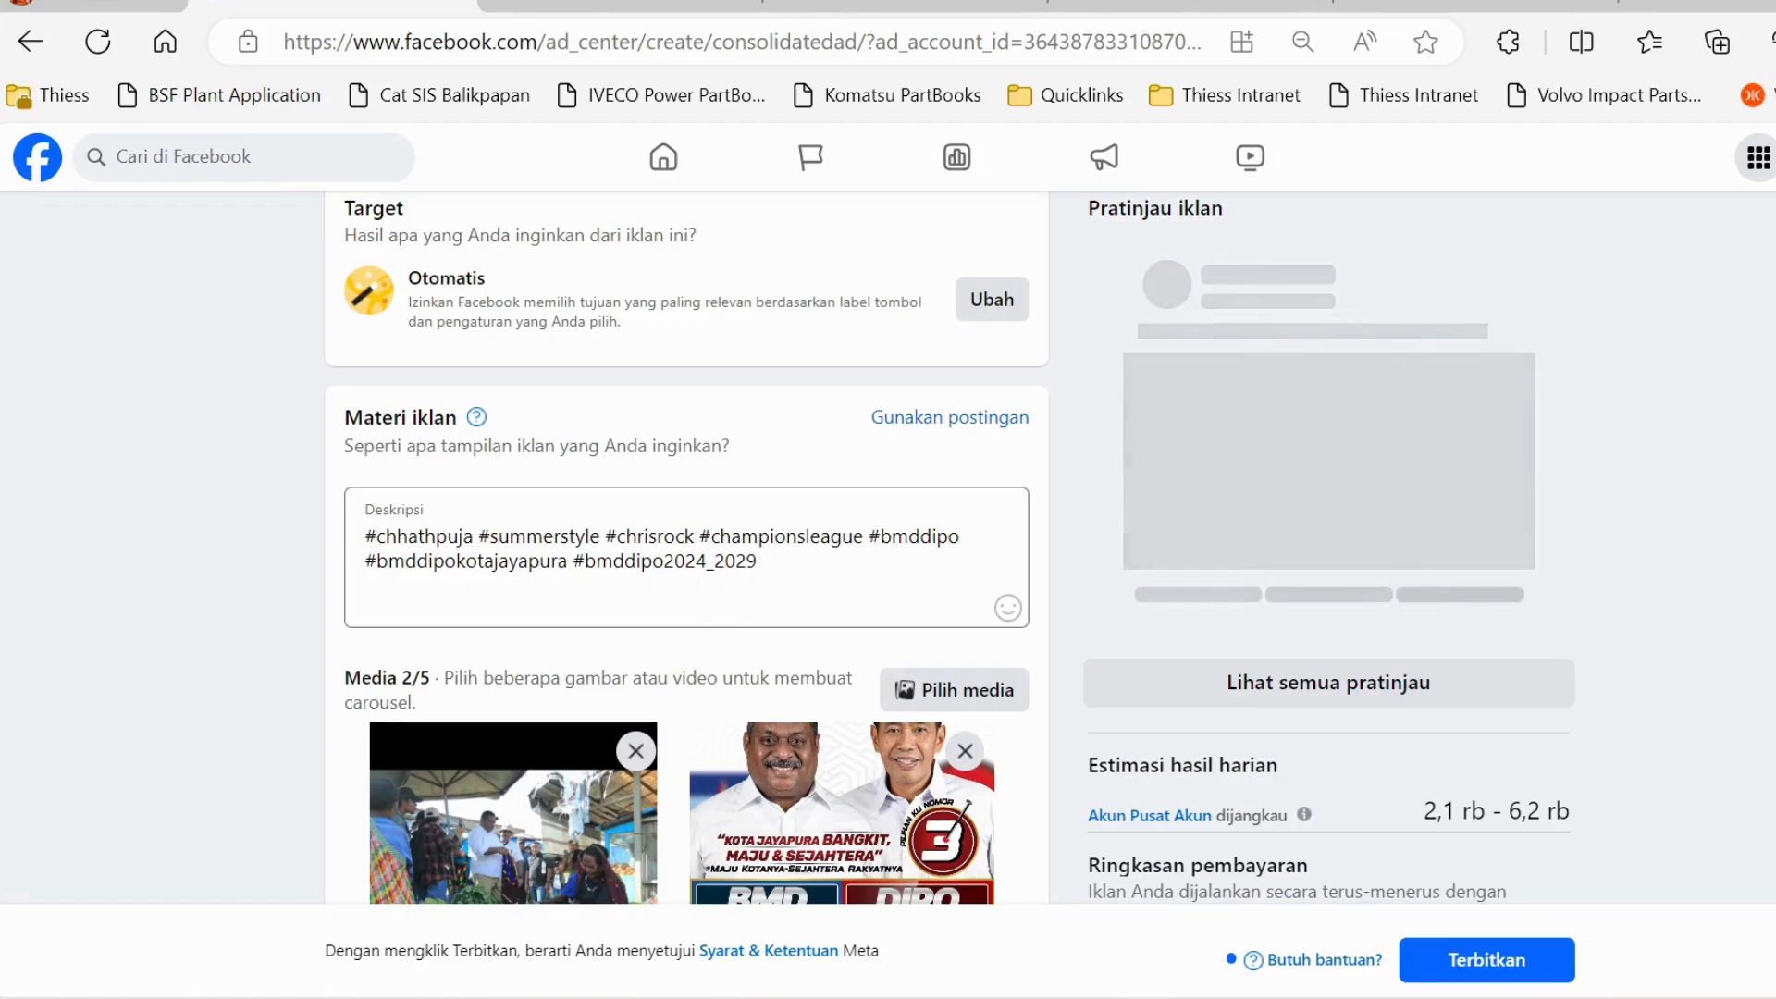
left_click(366, 536)
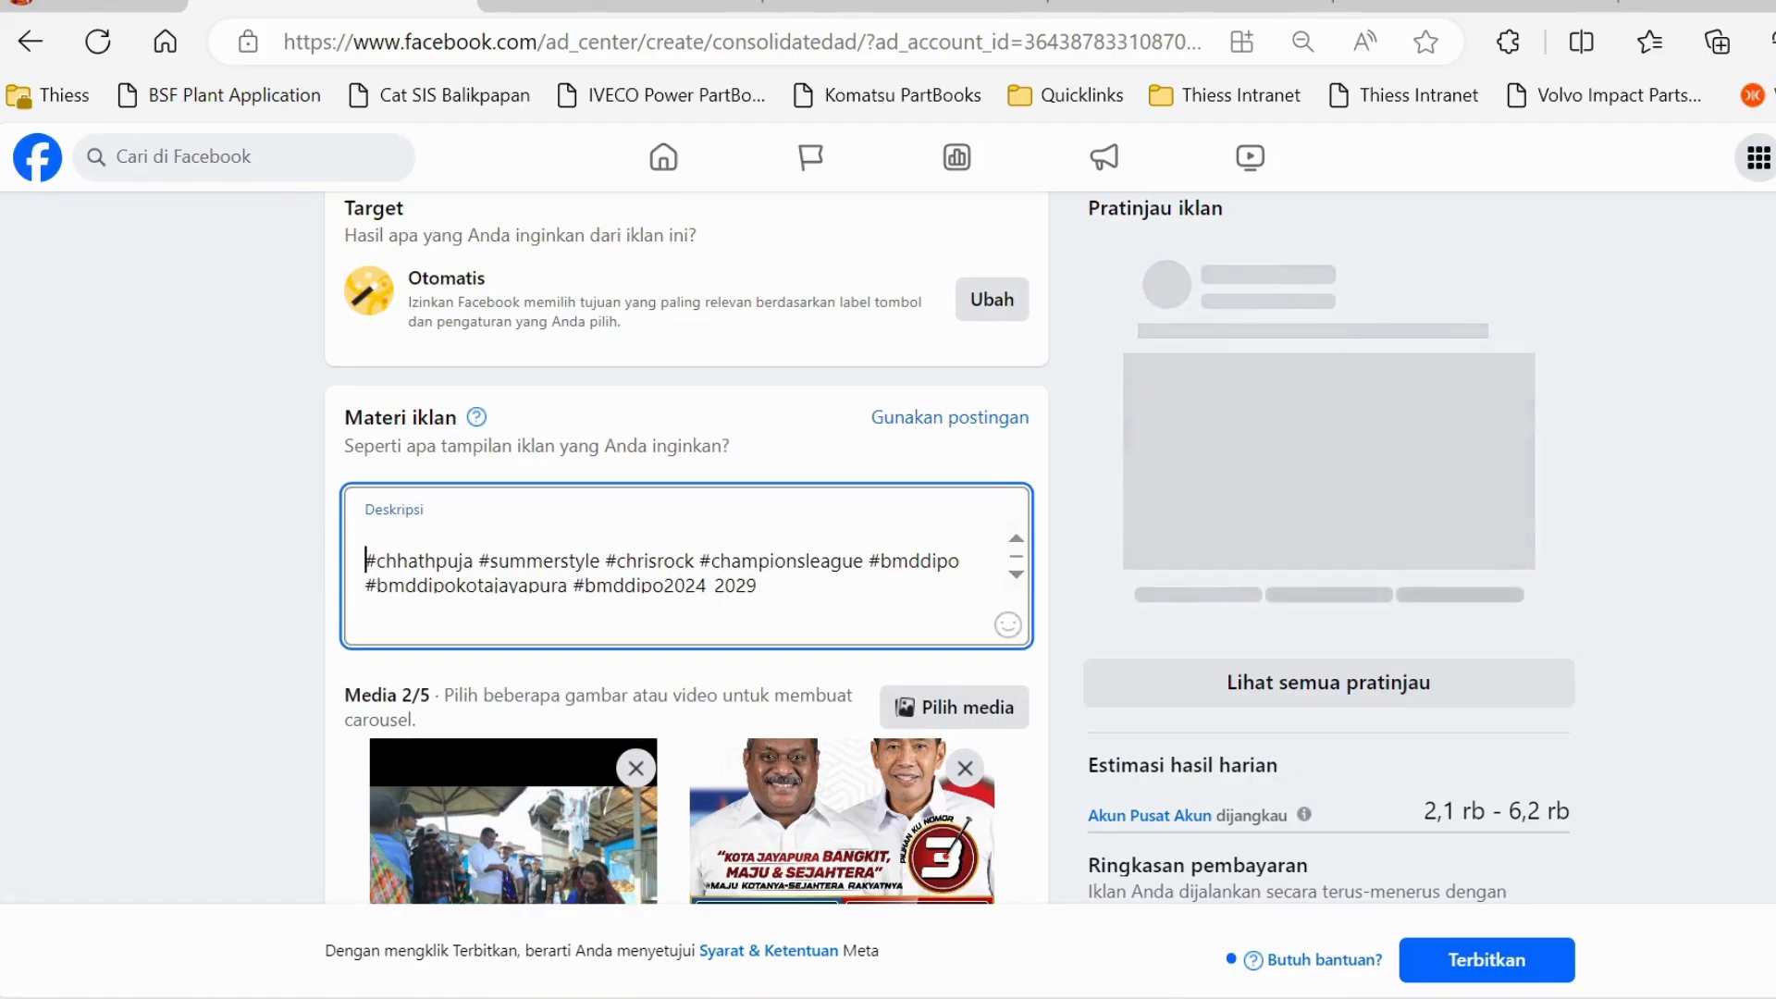
key("Return")
key("Up")
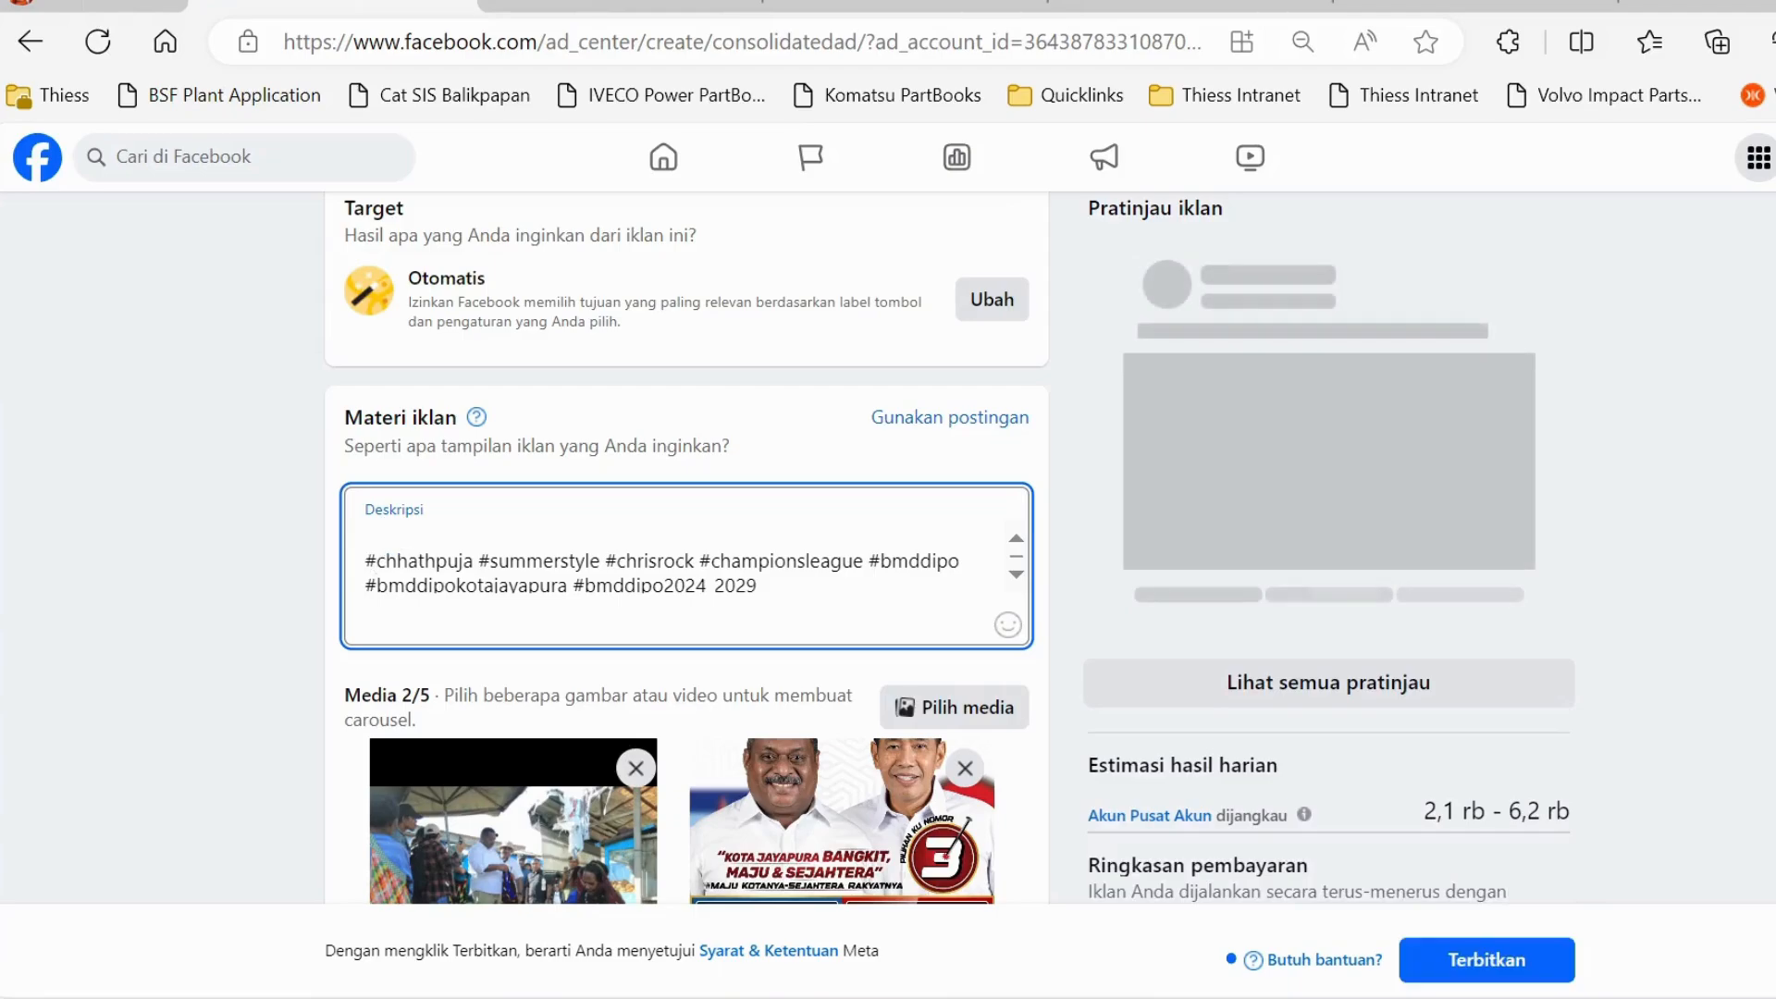
type("Kota Jayapura Ban")
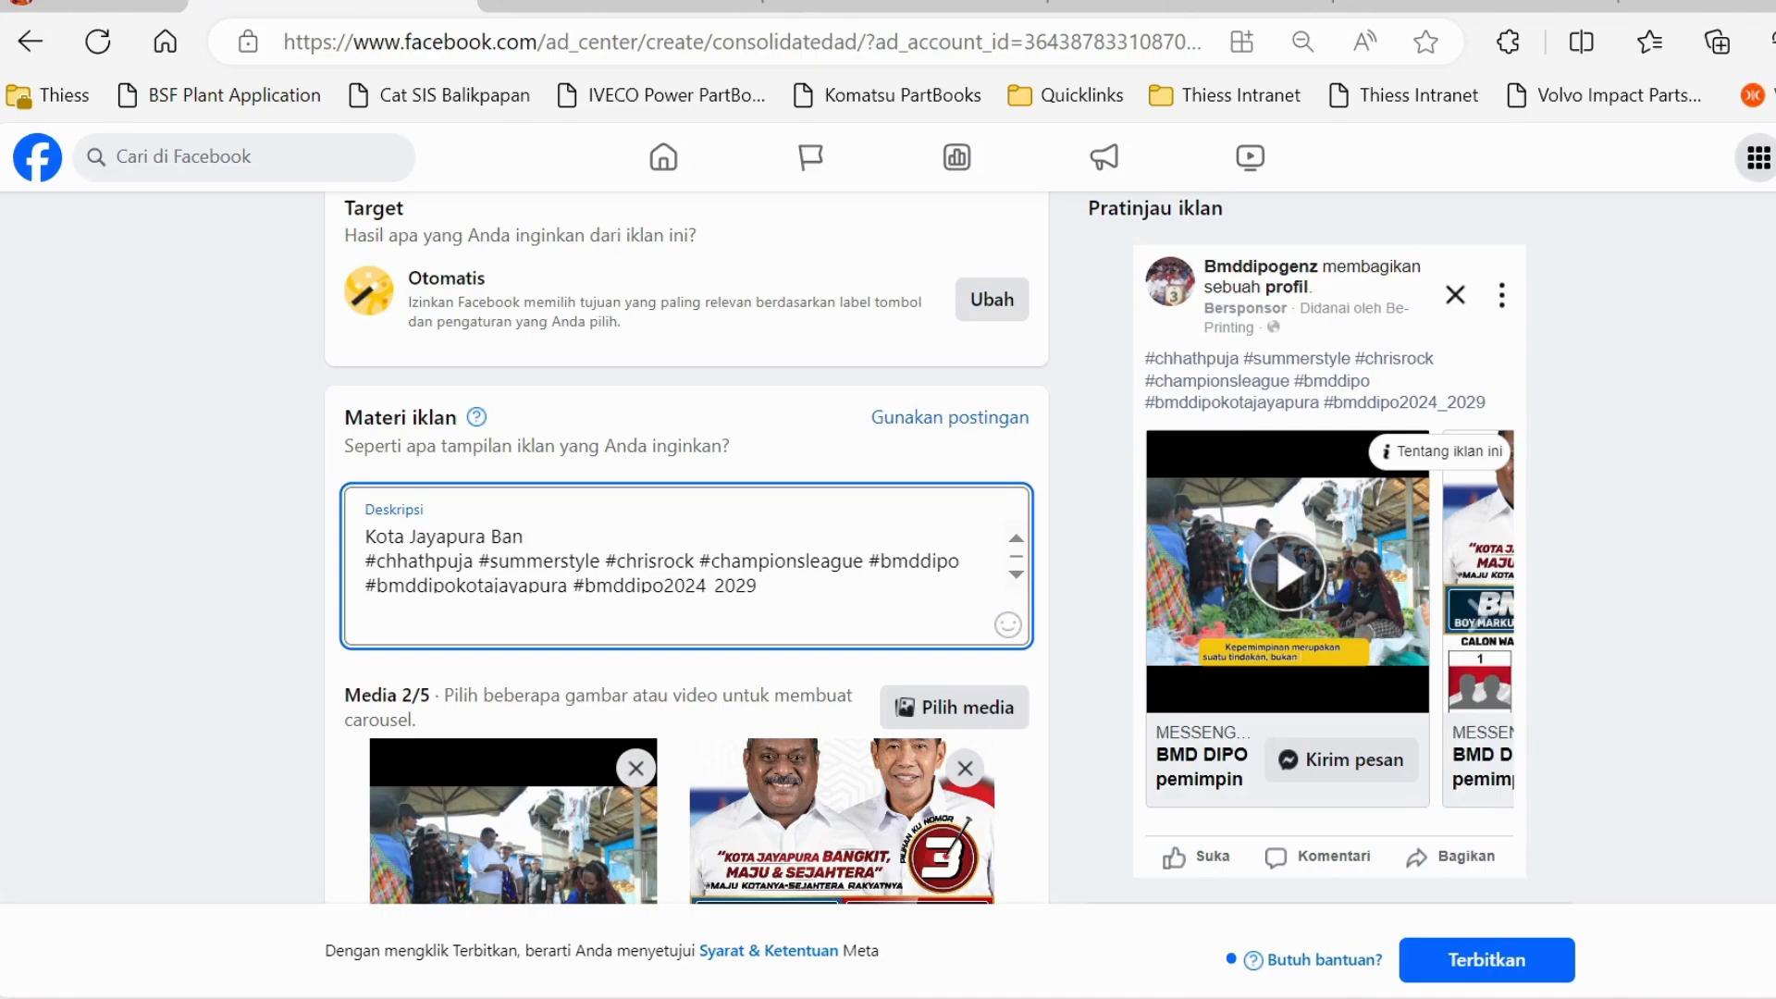
type("gkita")
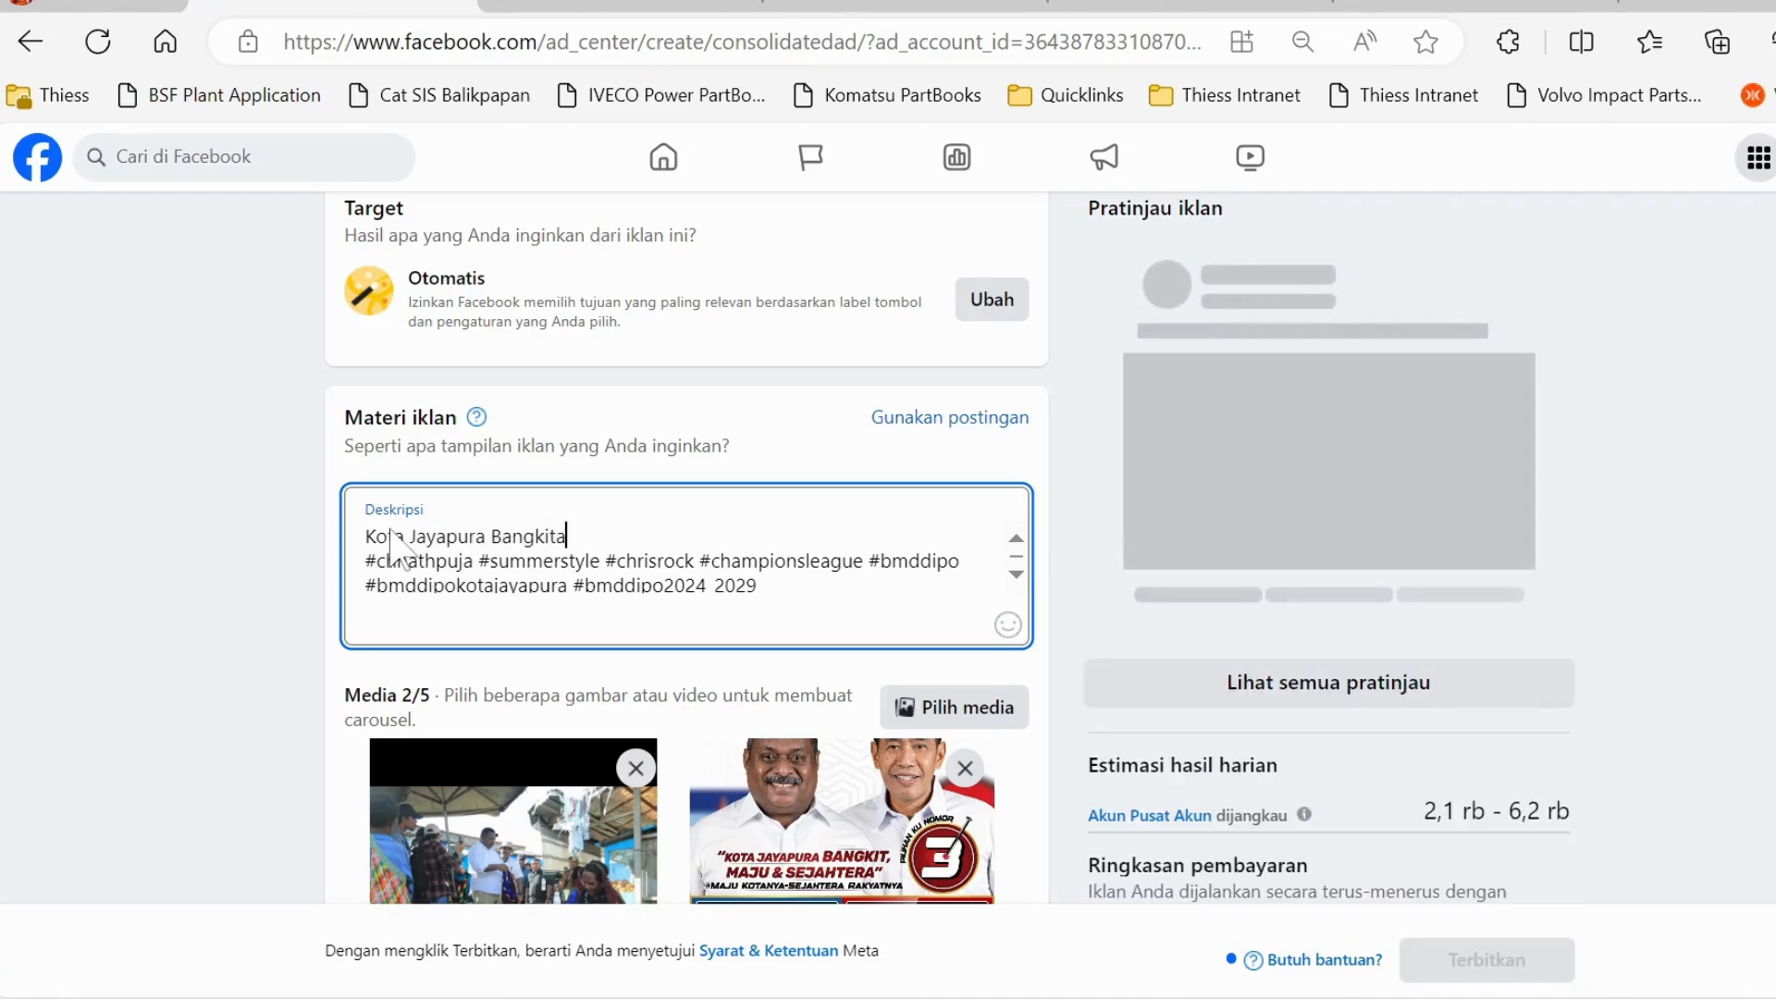
type(", Maju, Seja")
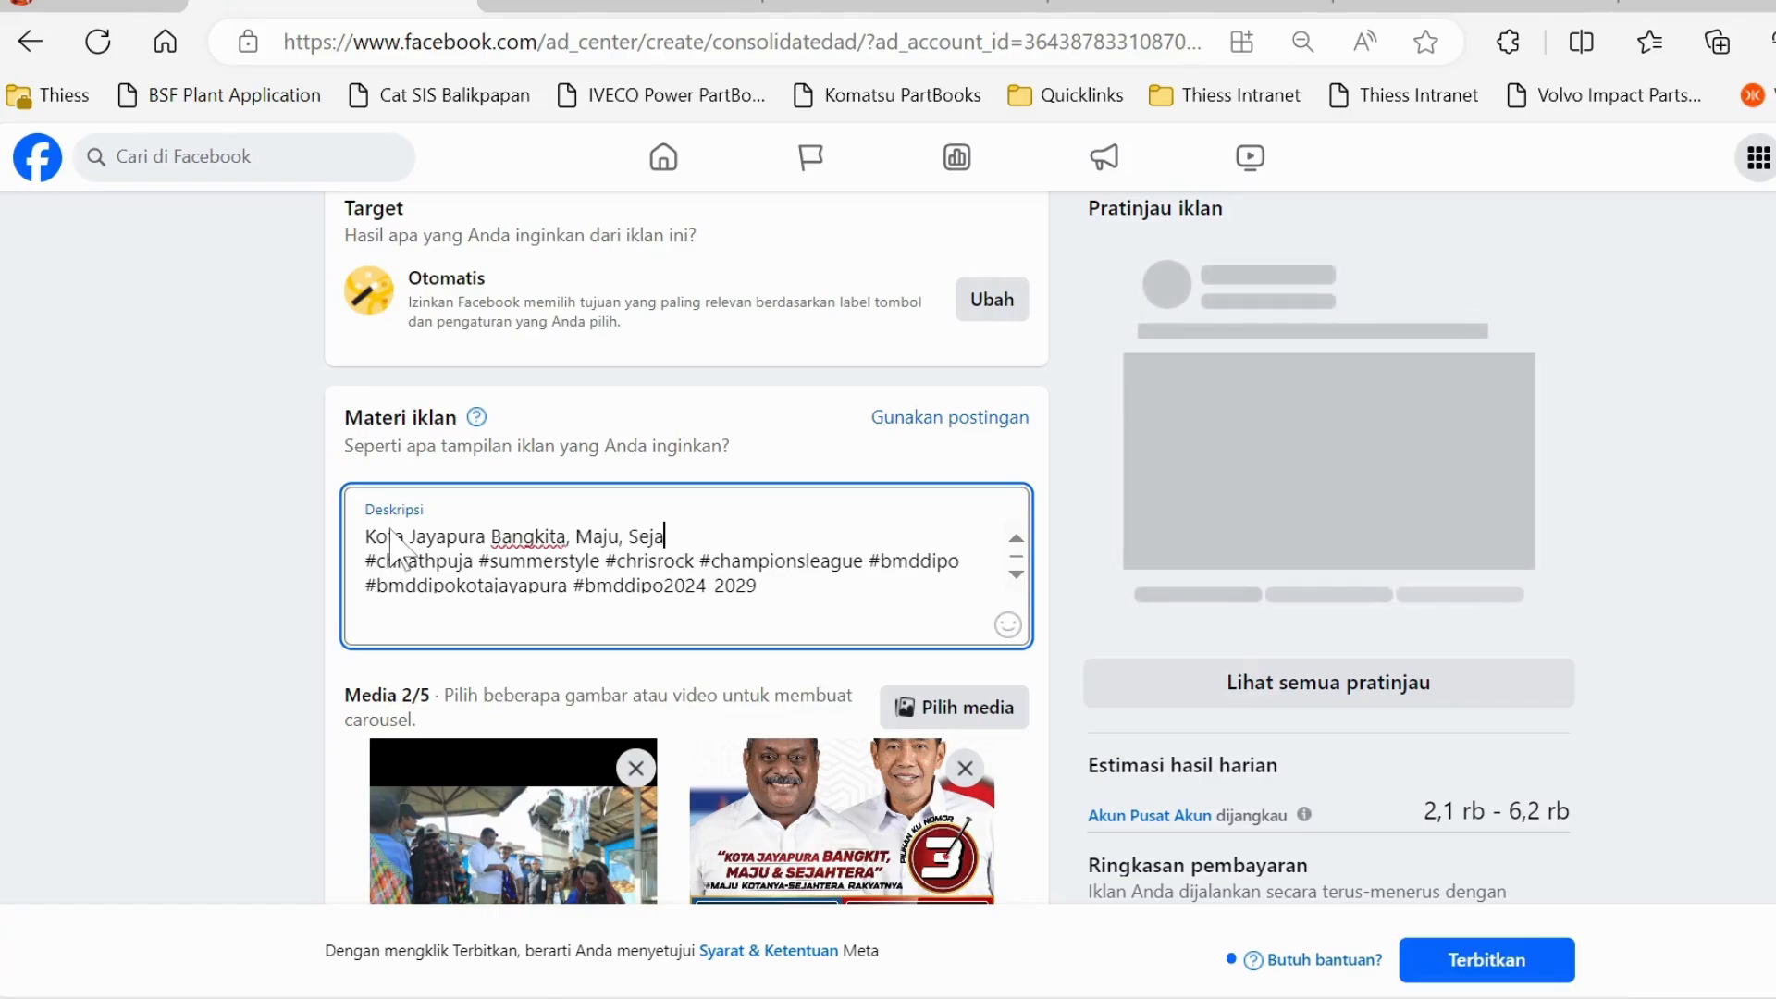
type("htera")
right_click(518, 538)
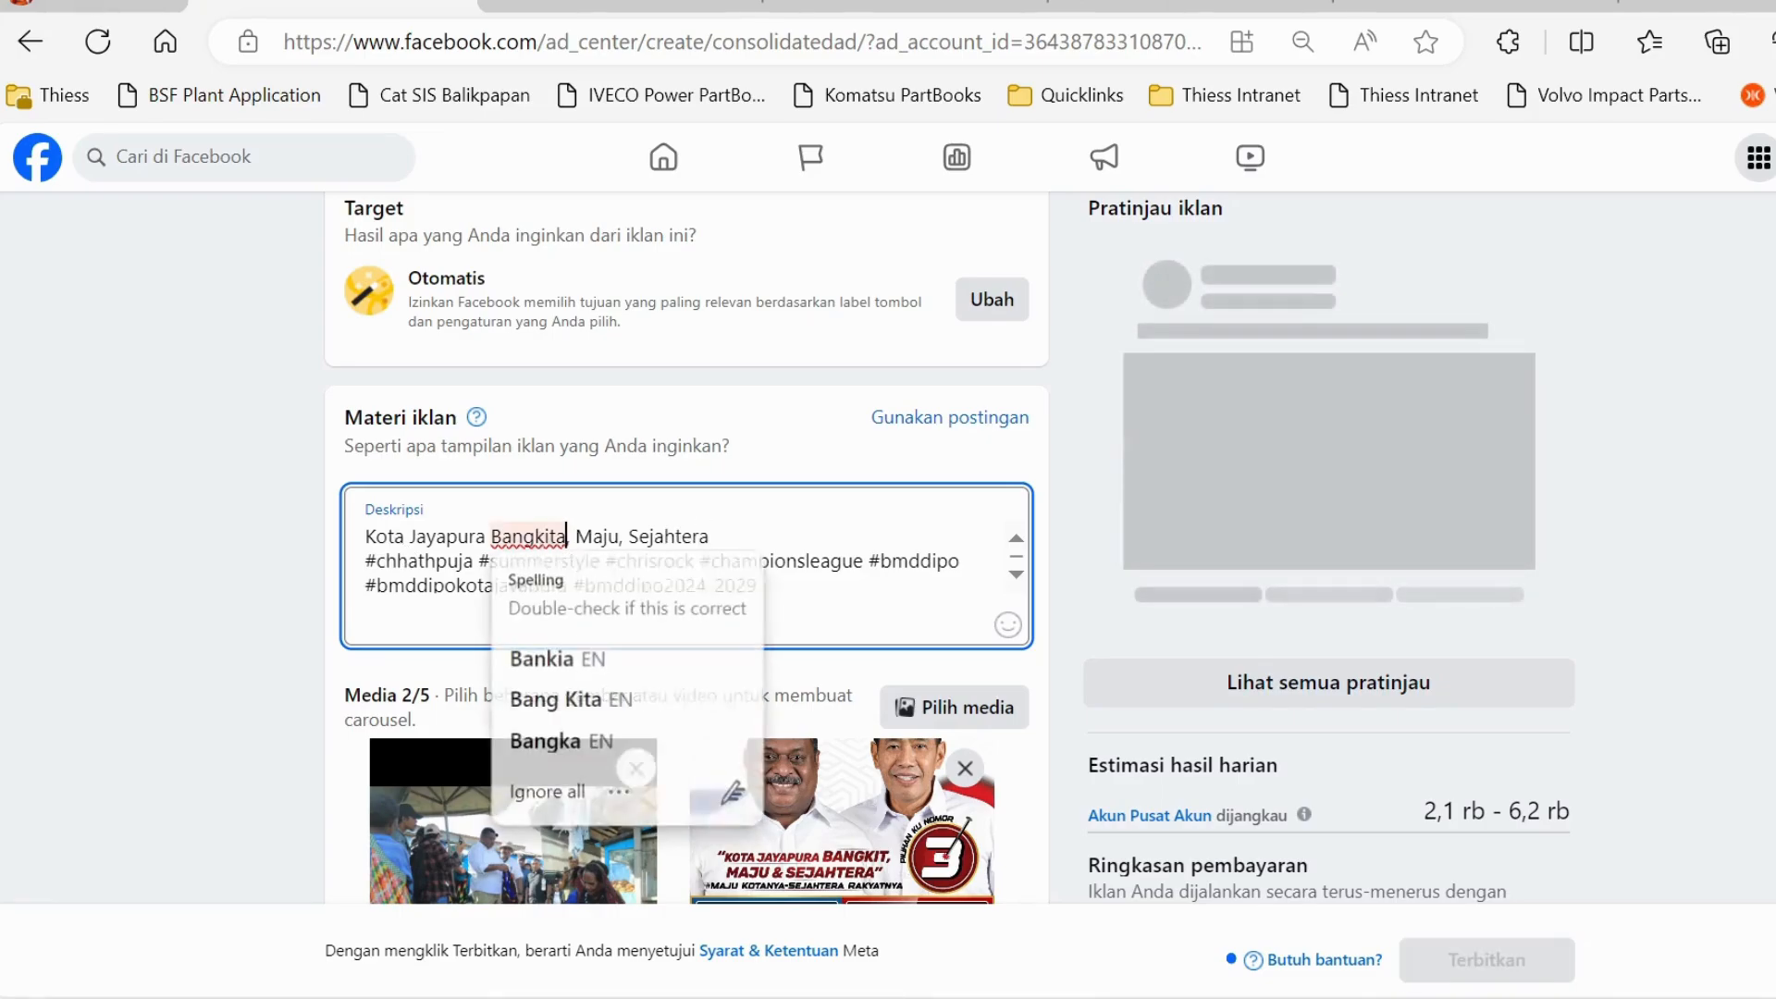
left_click(536, 654)
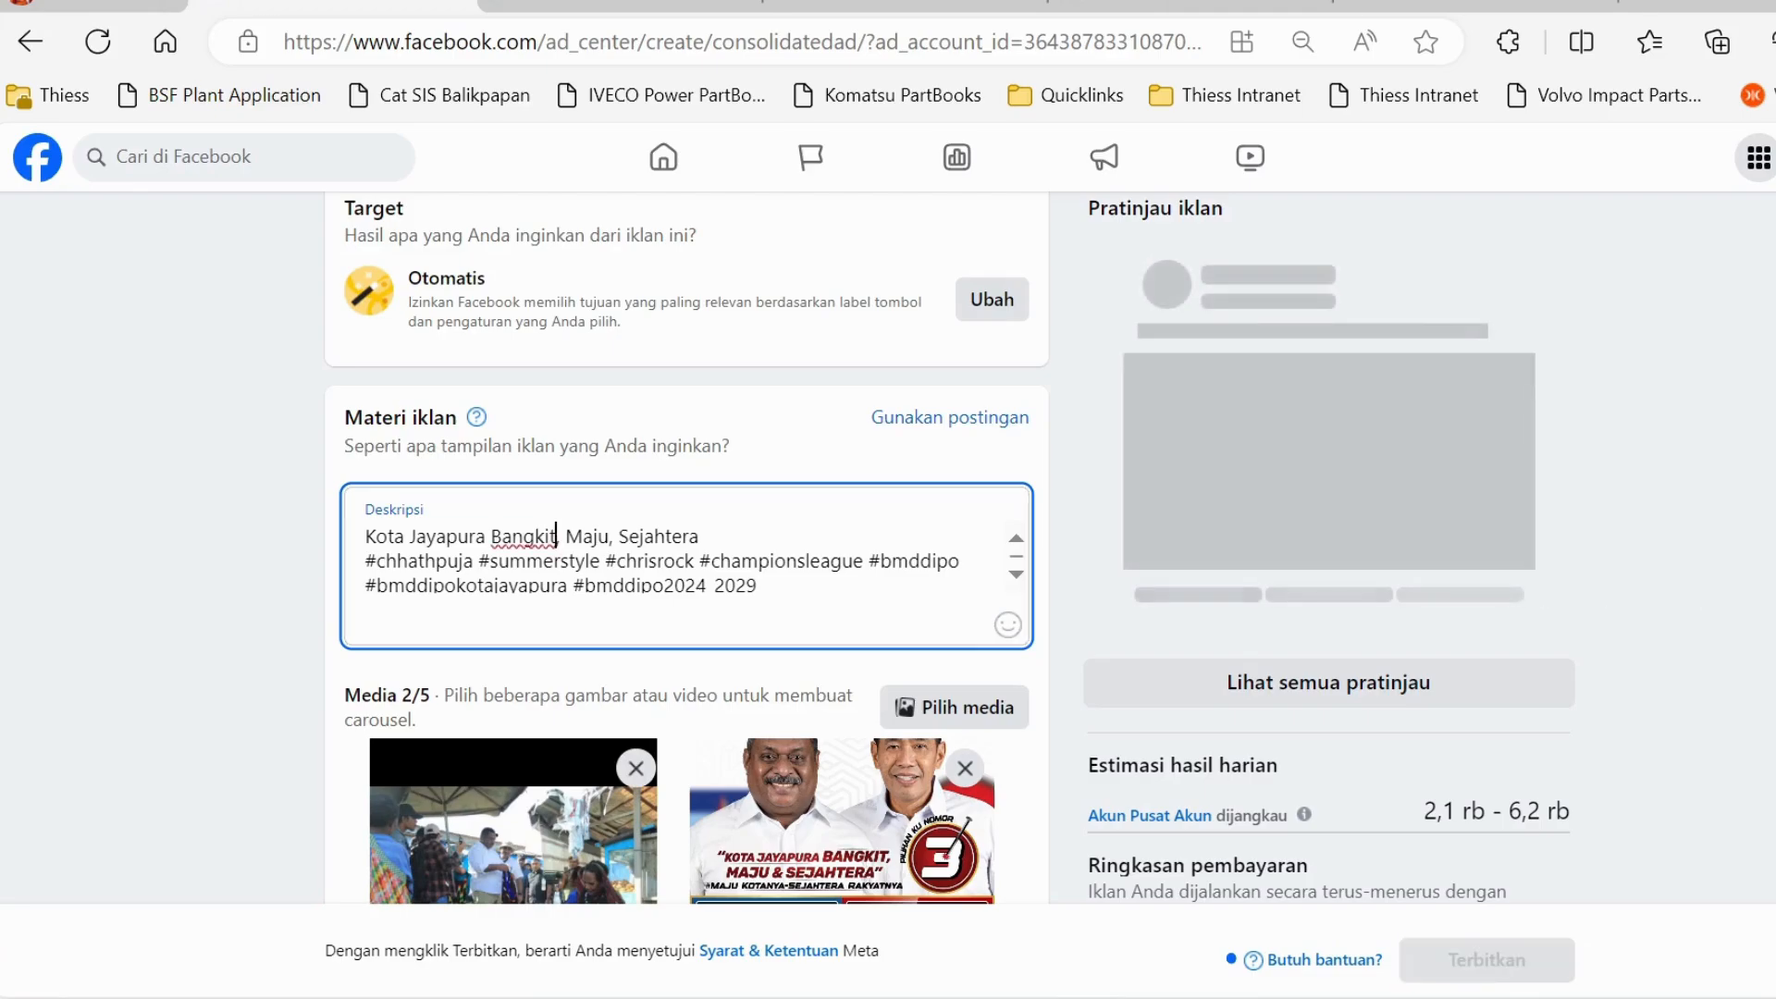
Step: Turn off Meta Pixel tracking for the ad
scroll(686, 550, "down", 15)
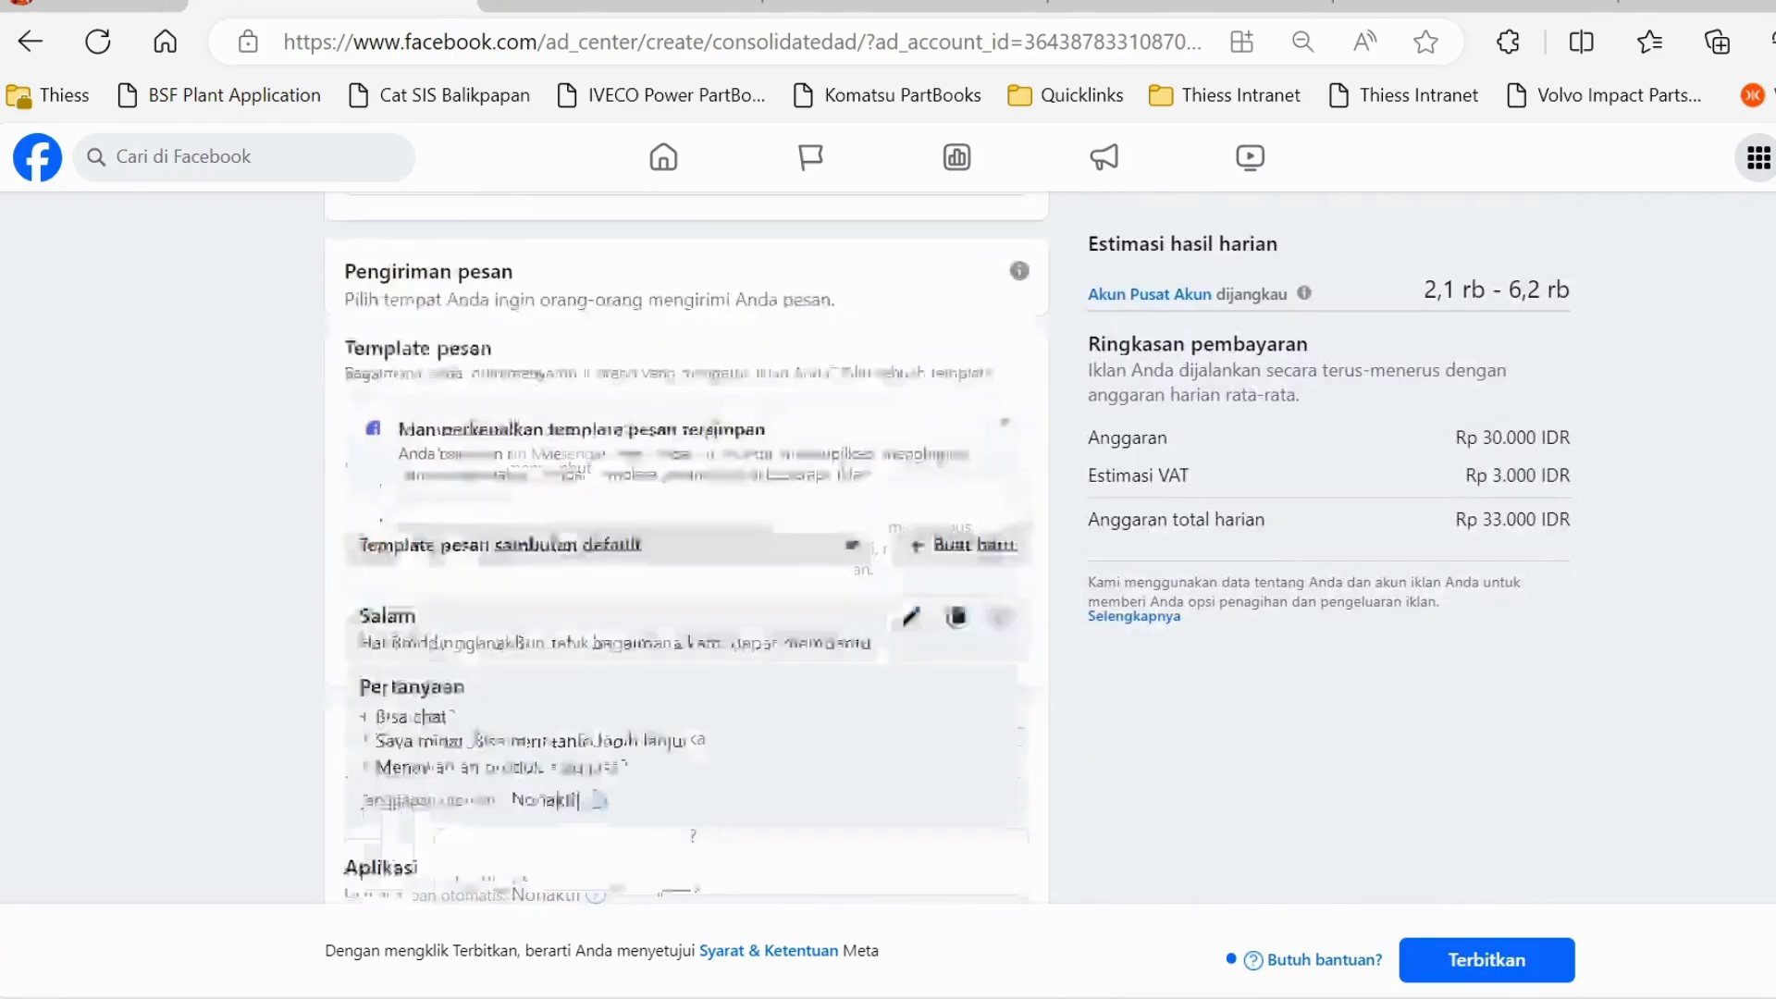
scroll(686, 550, "down", 8)
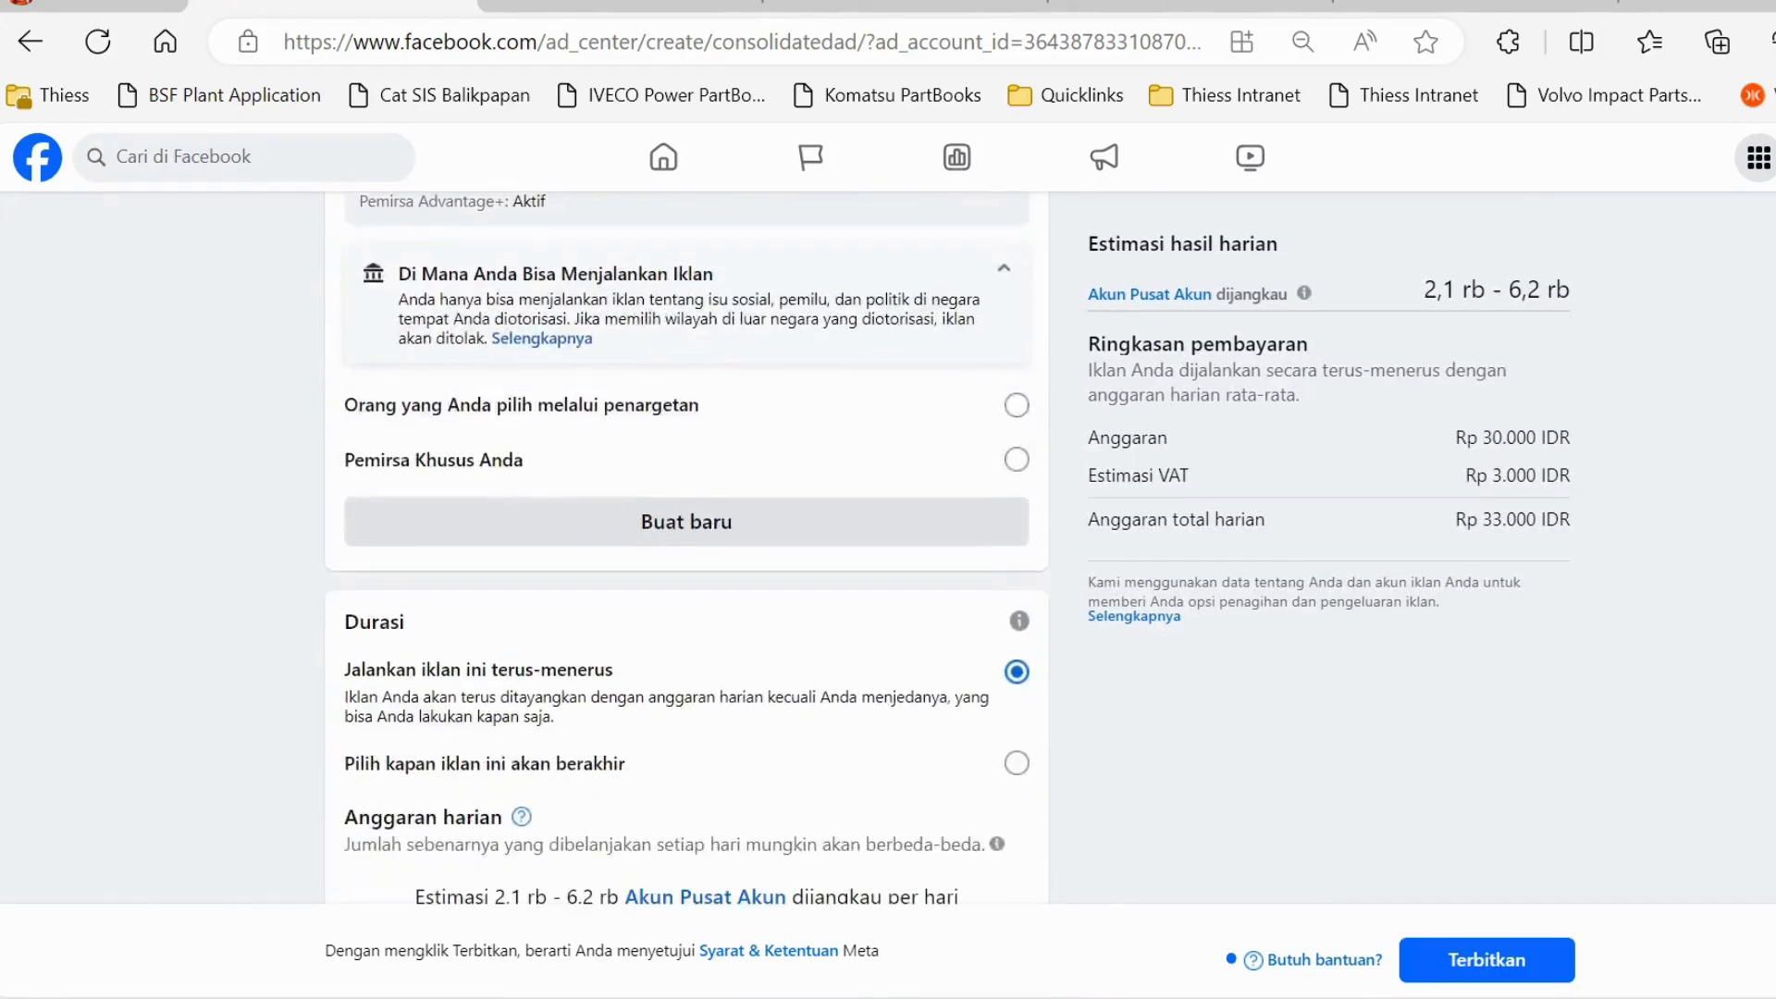
scroll(686, 549, "down", 2)
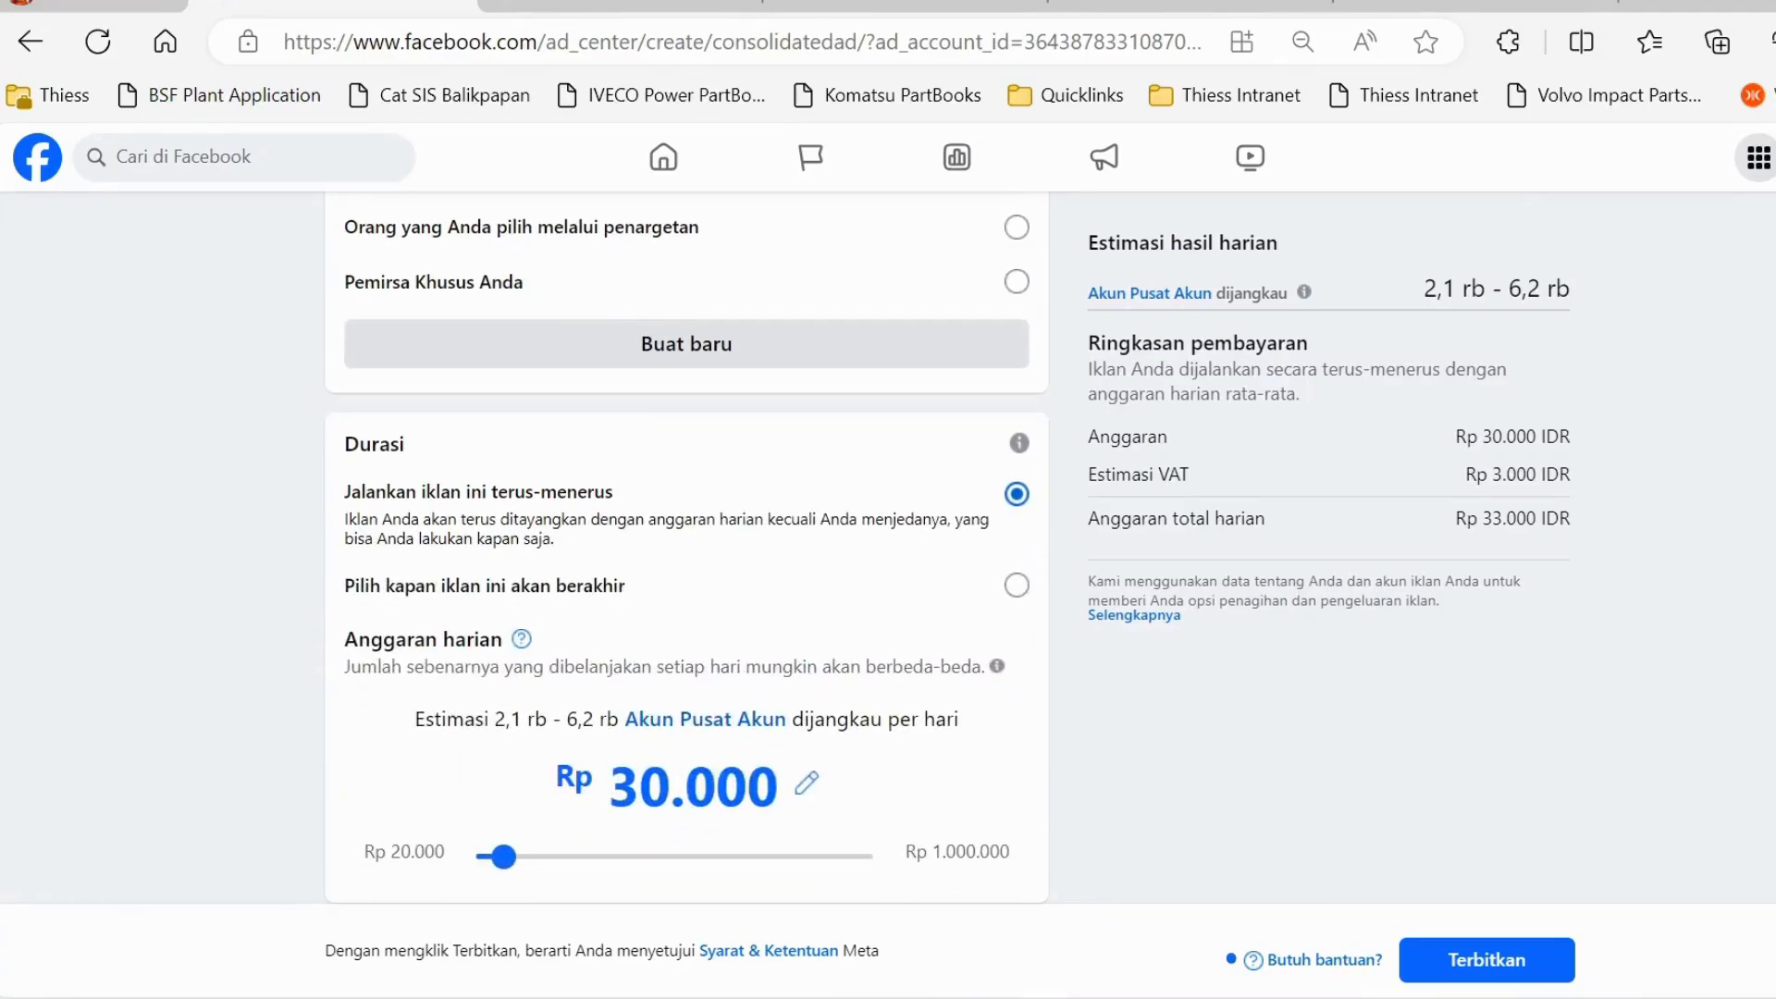
scroll(686, 549, "down", 7)
scroll(687, 549, "down", 1)
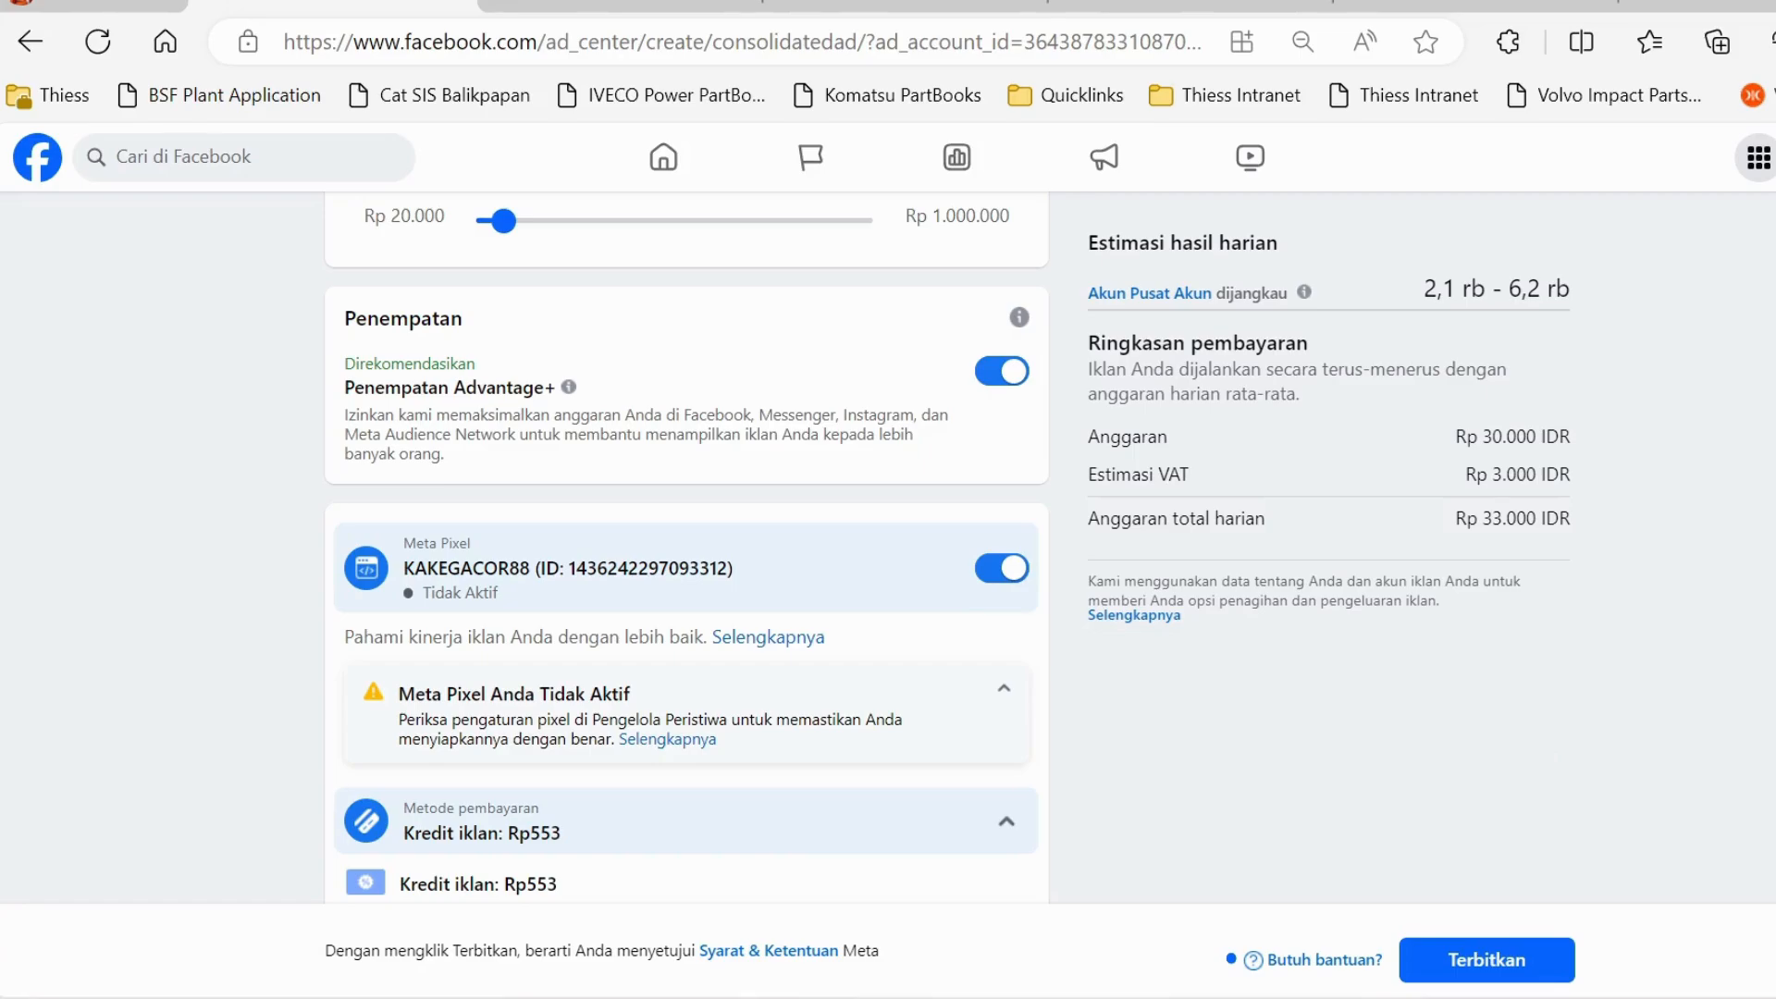
scroll(687, 544, "down", 1)
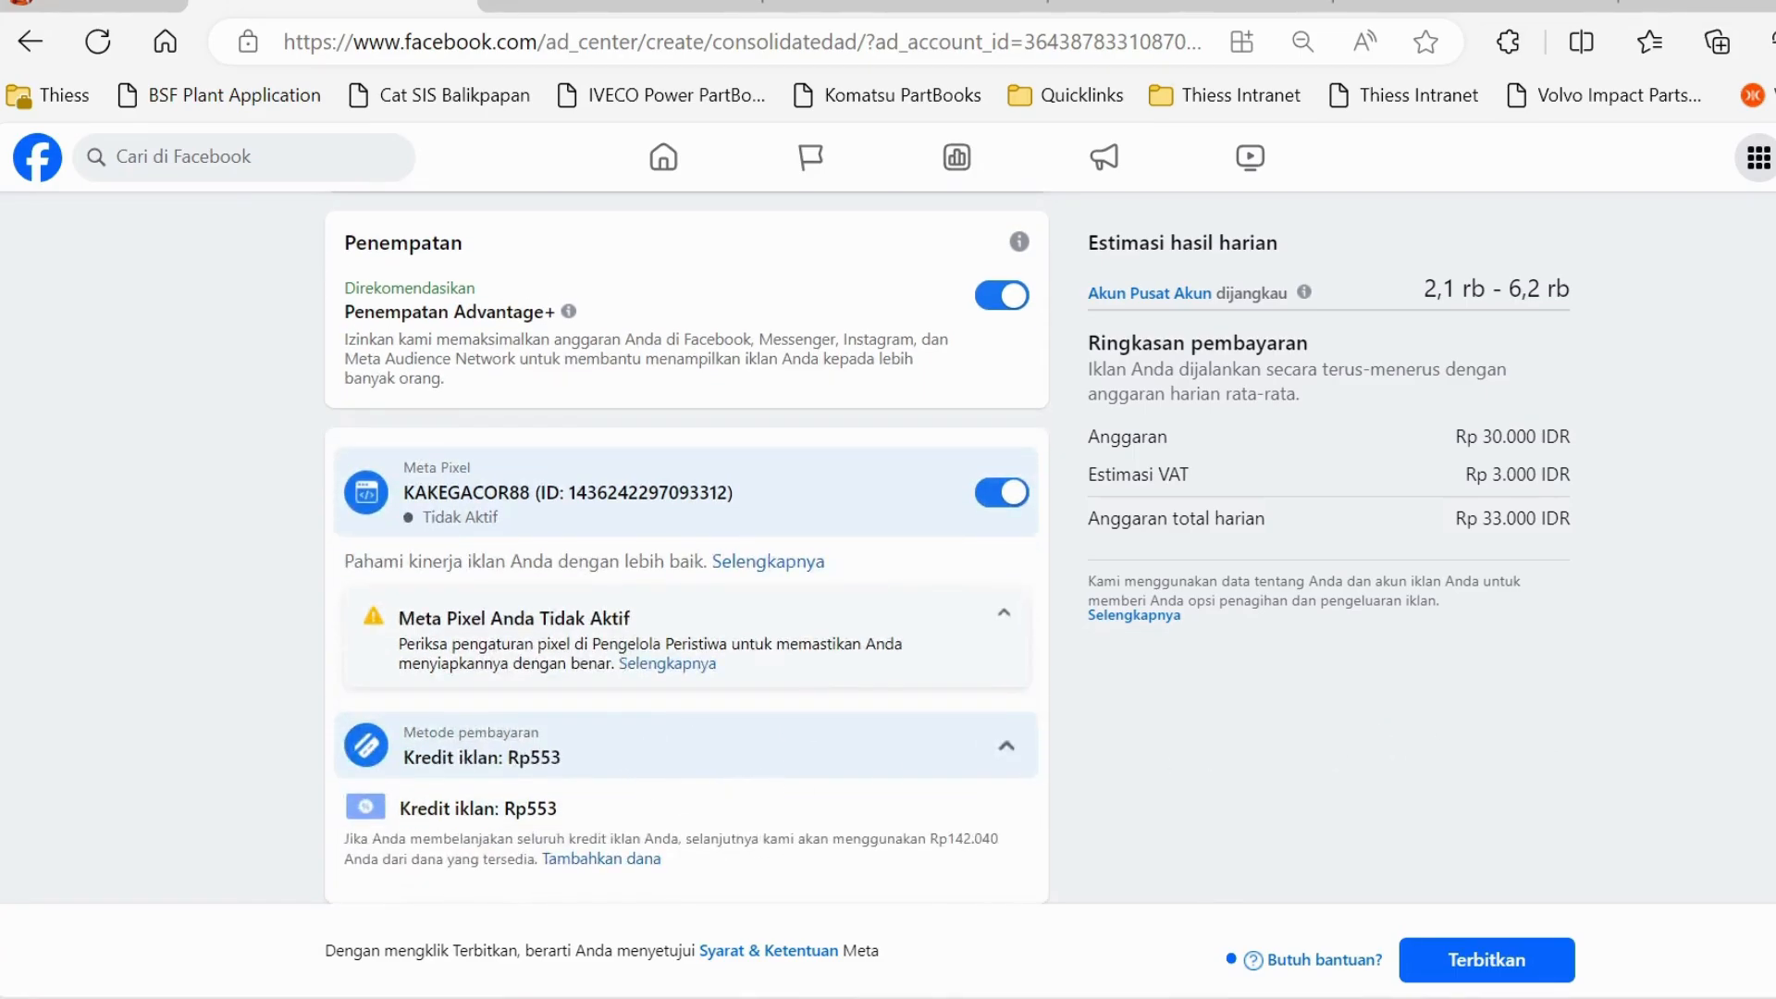
scroll(686, 546, "up", 1)
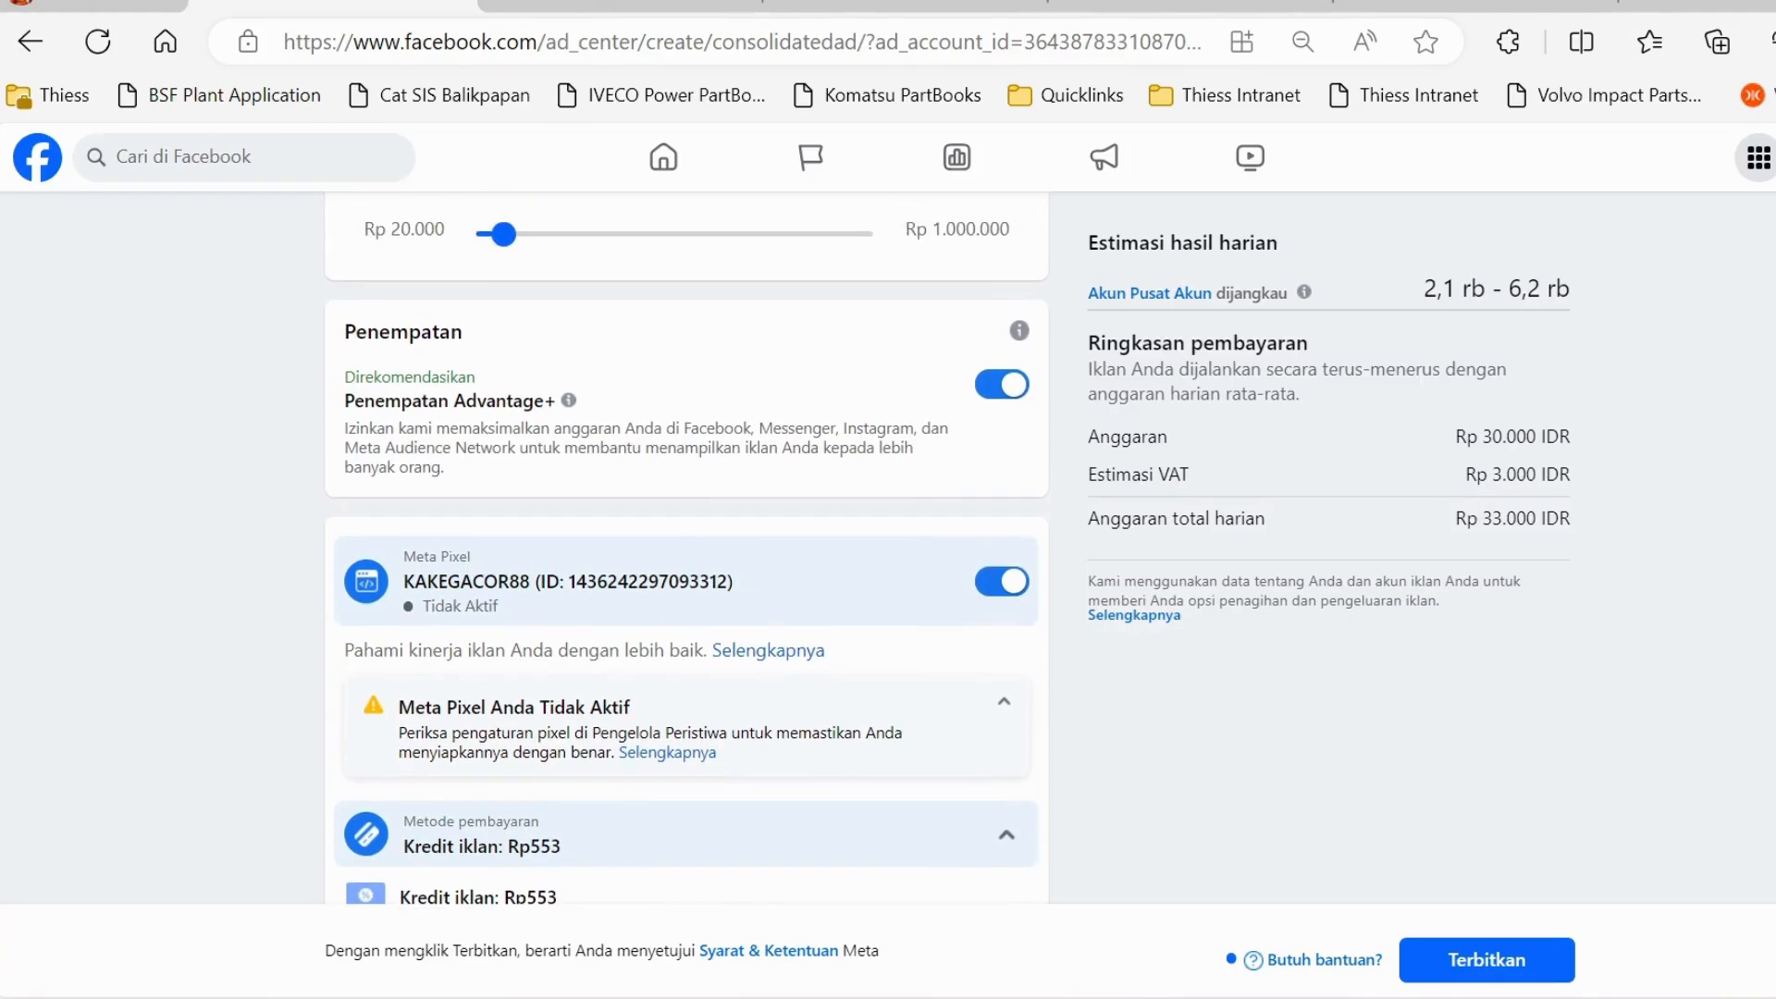
left_click(1001, 581)
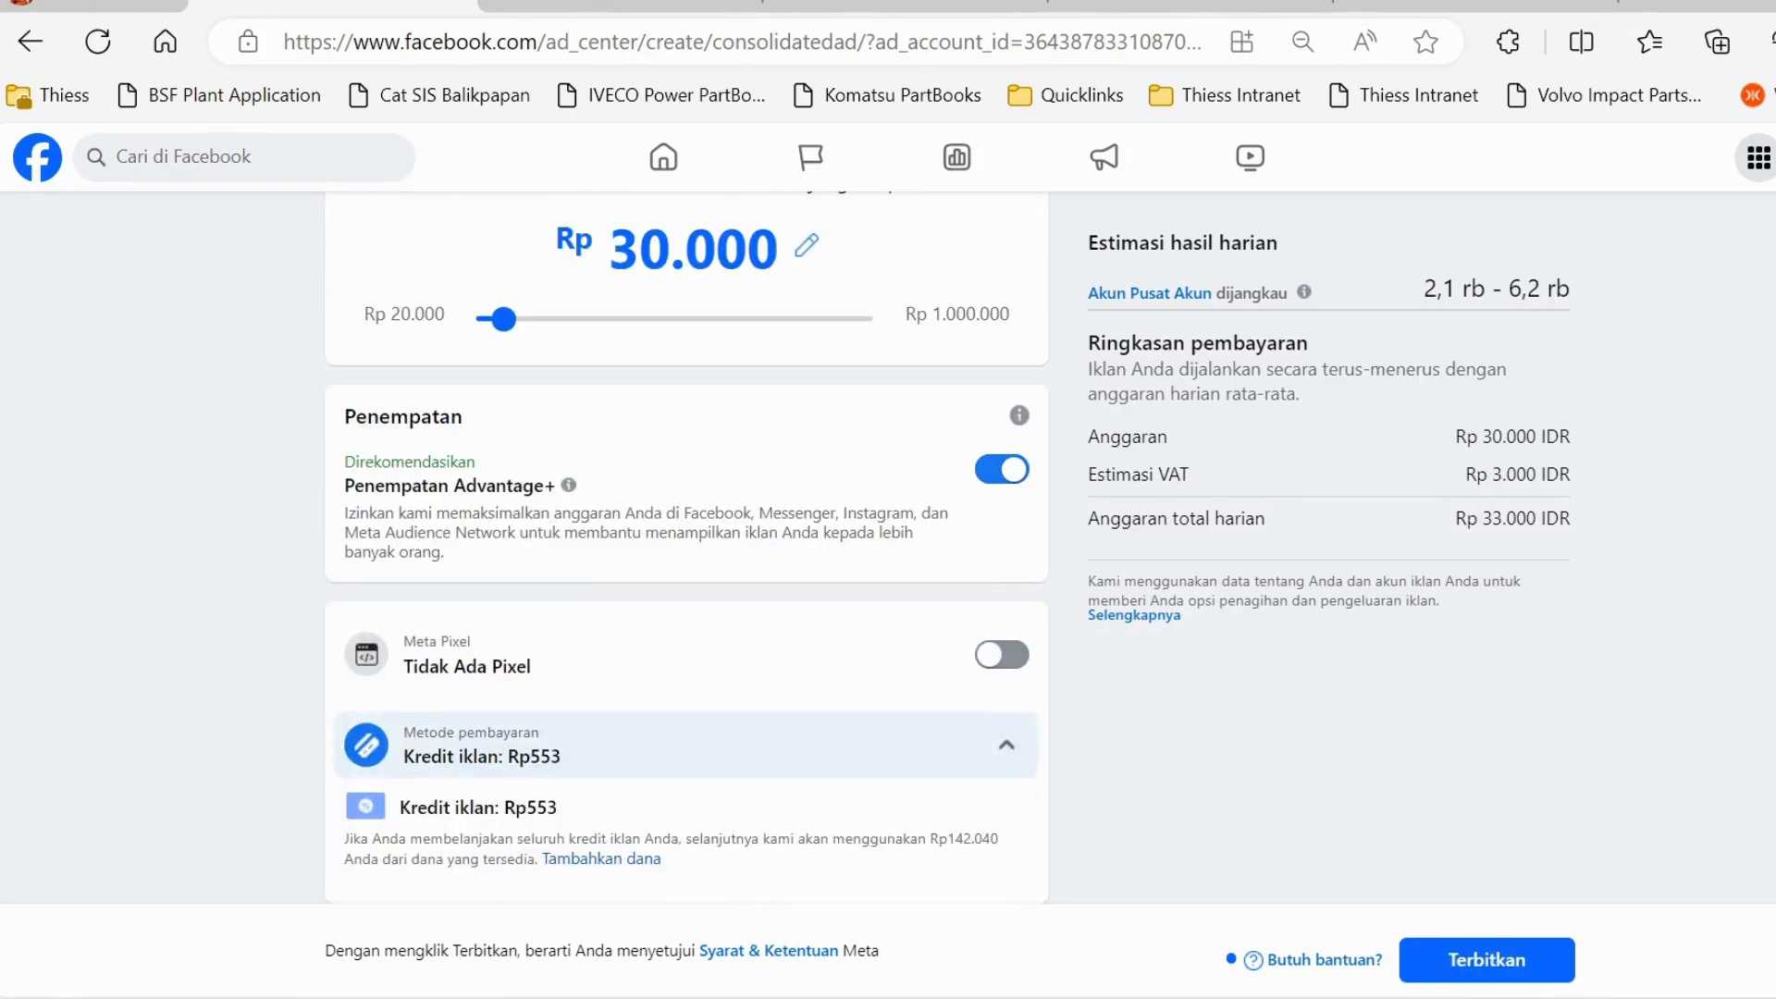
Step: Check the ad preview by playing the carousel video and showing the second item, and recheck the ad settings
scroll(686, 546, "up", 20)
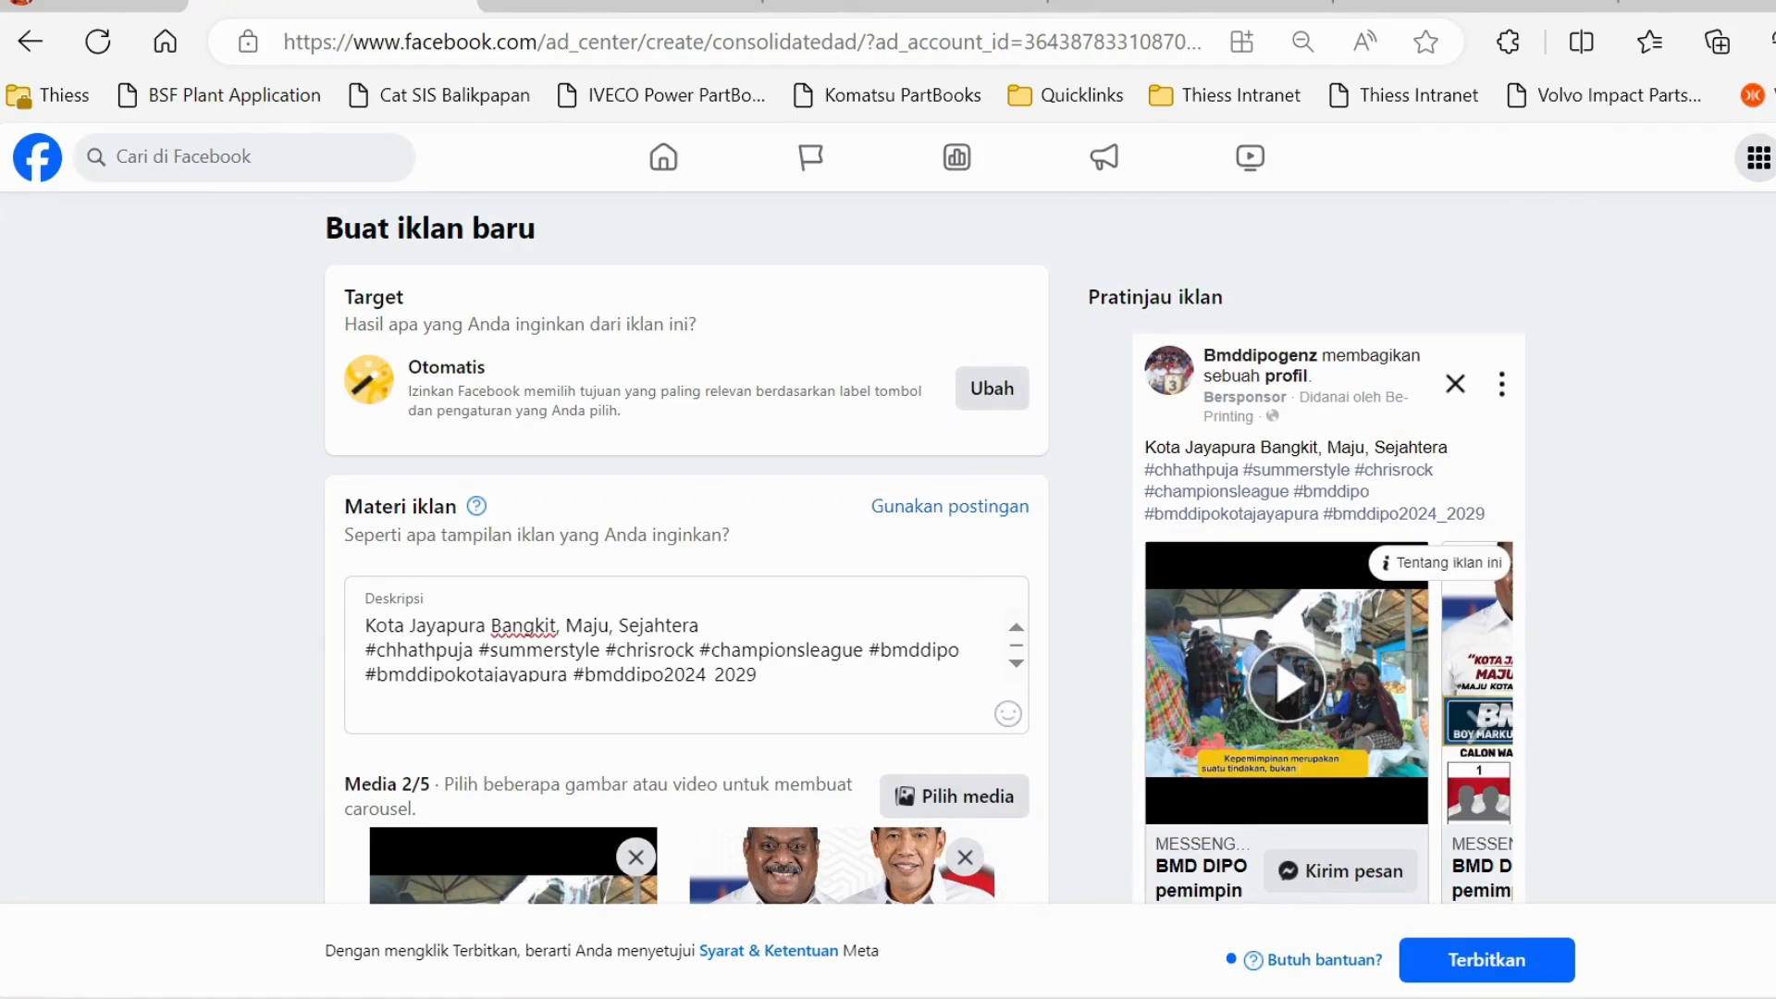
left_click(1285, 687)
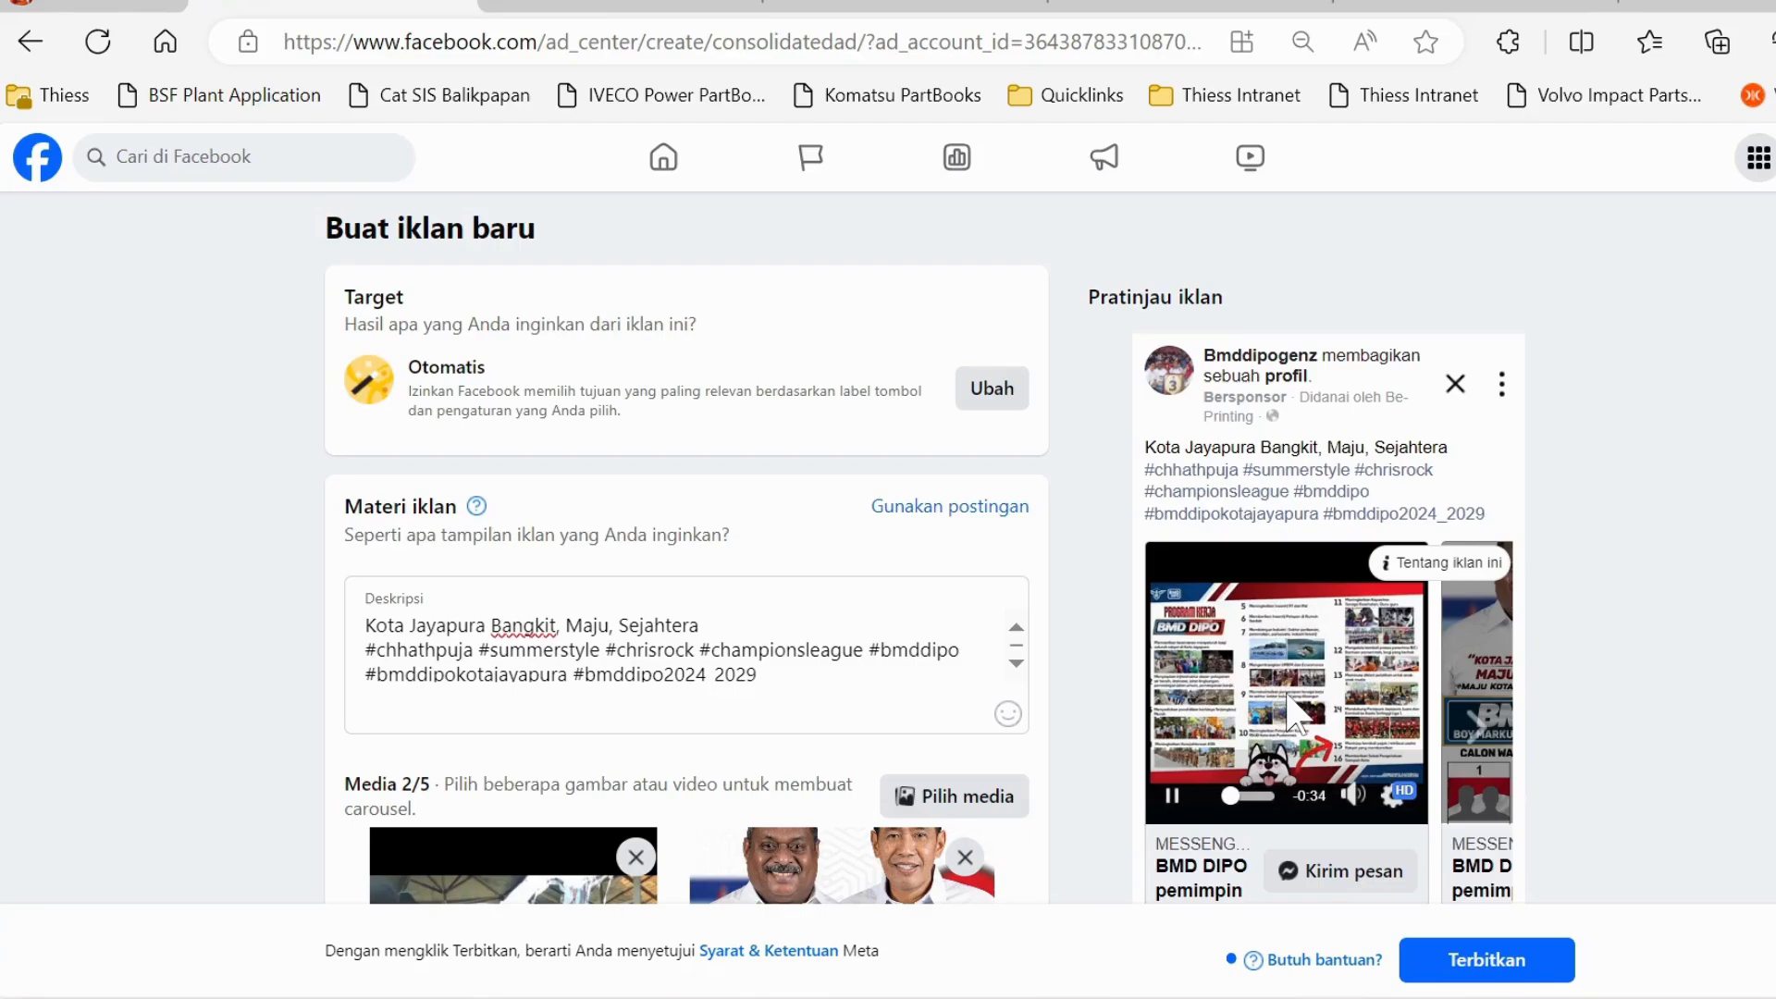
left_click(1469, 721)
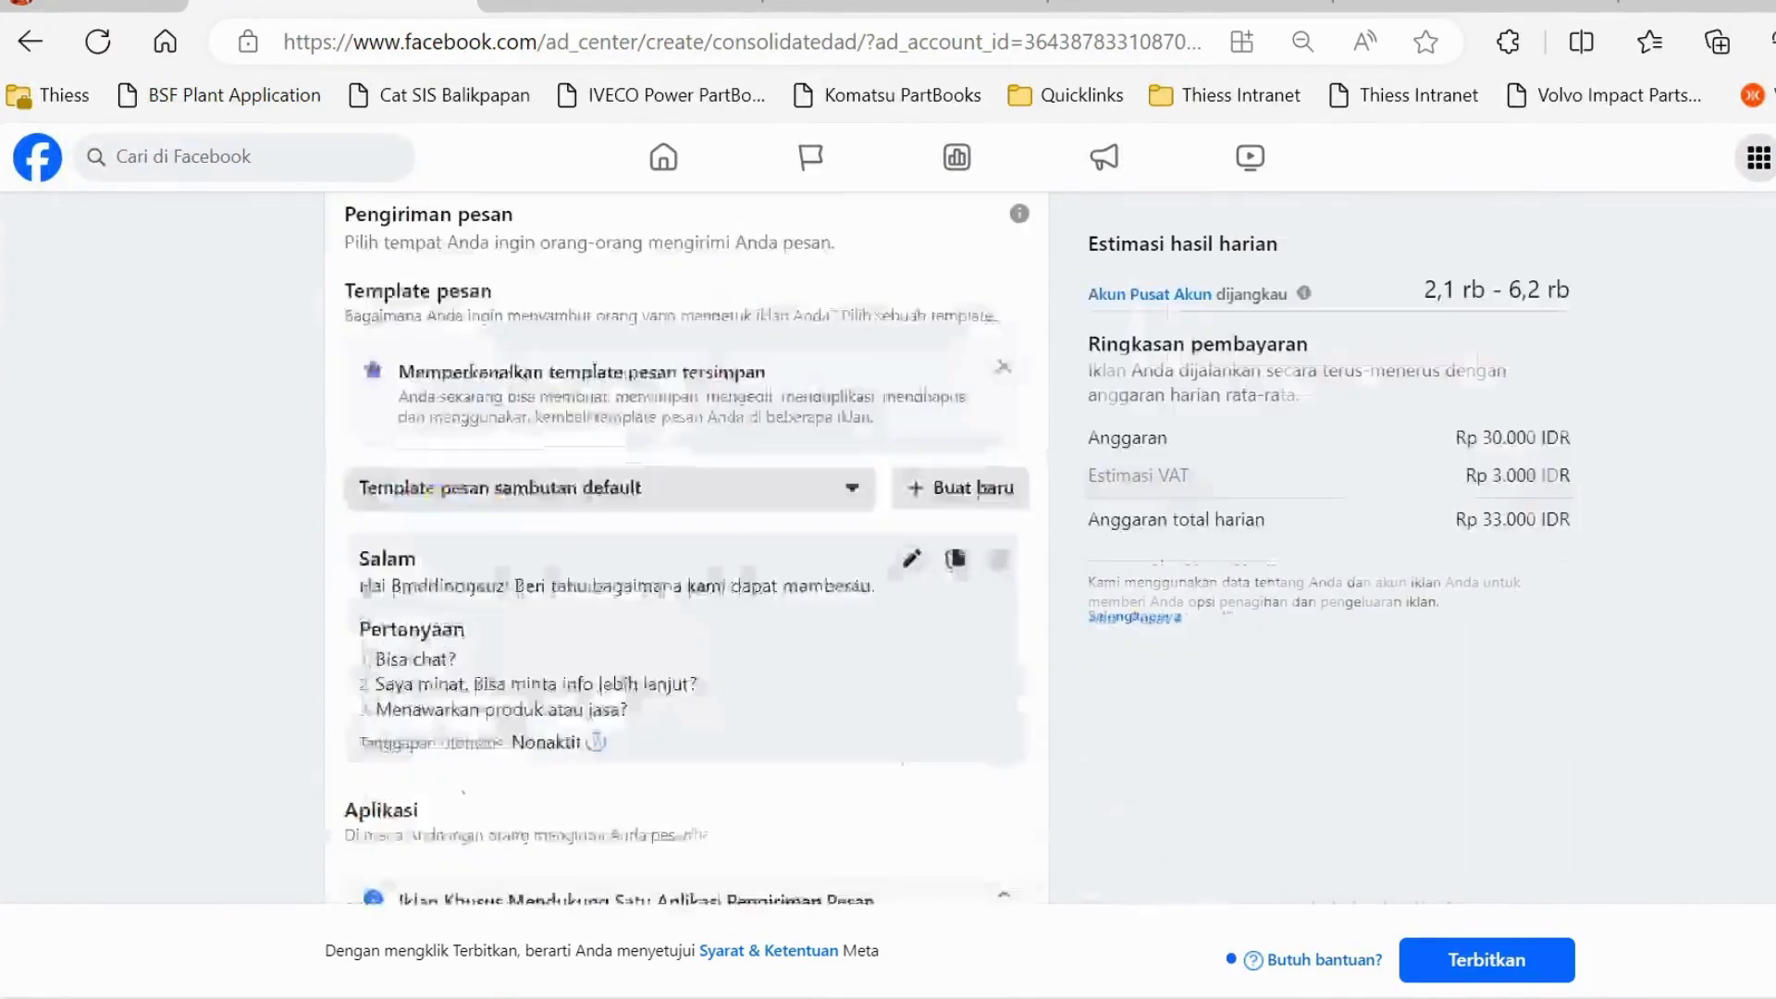
scroll(686, 547, "down", 15)
scroll(686, 548, "up", 20)
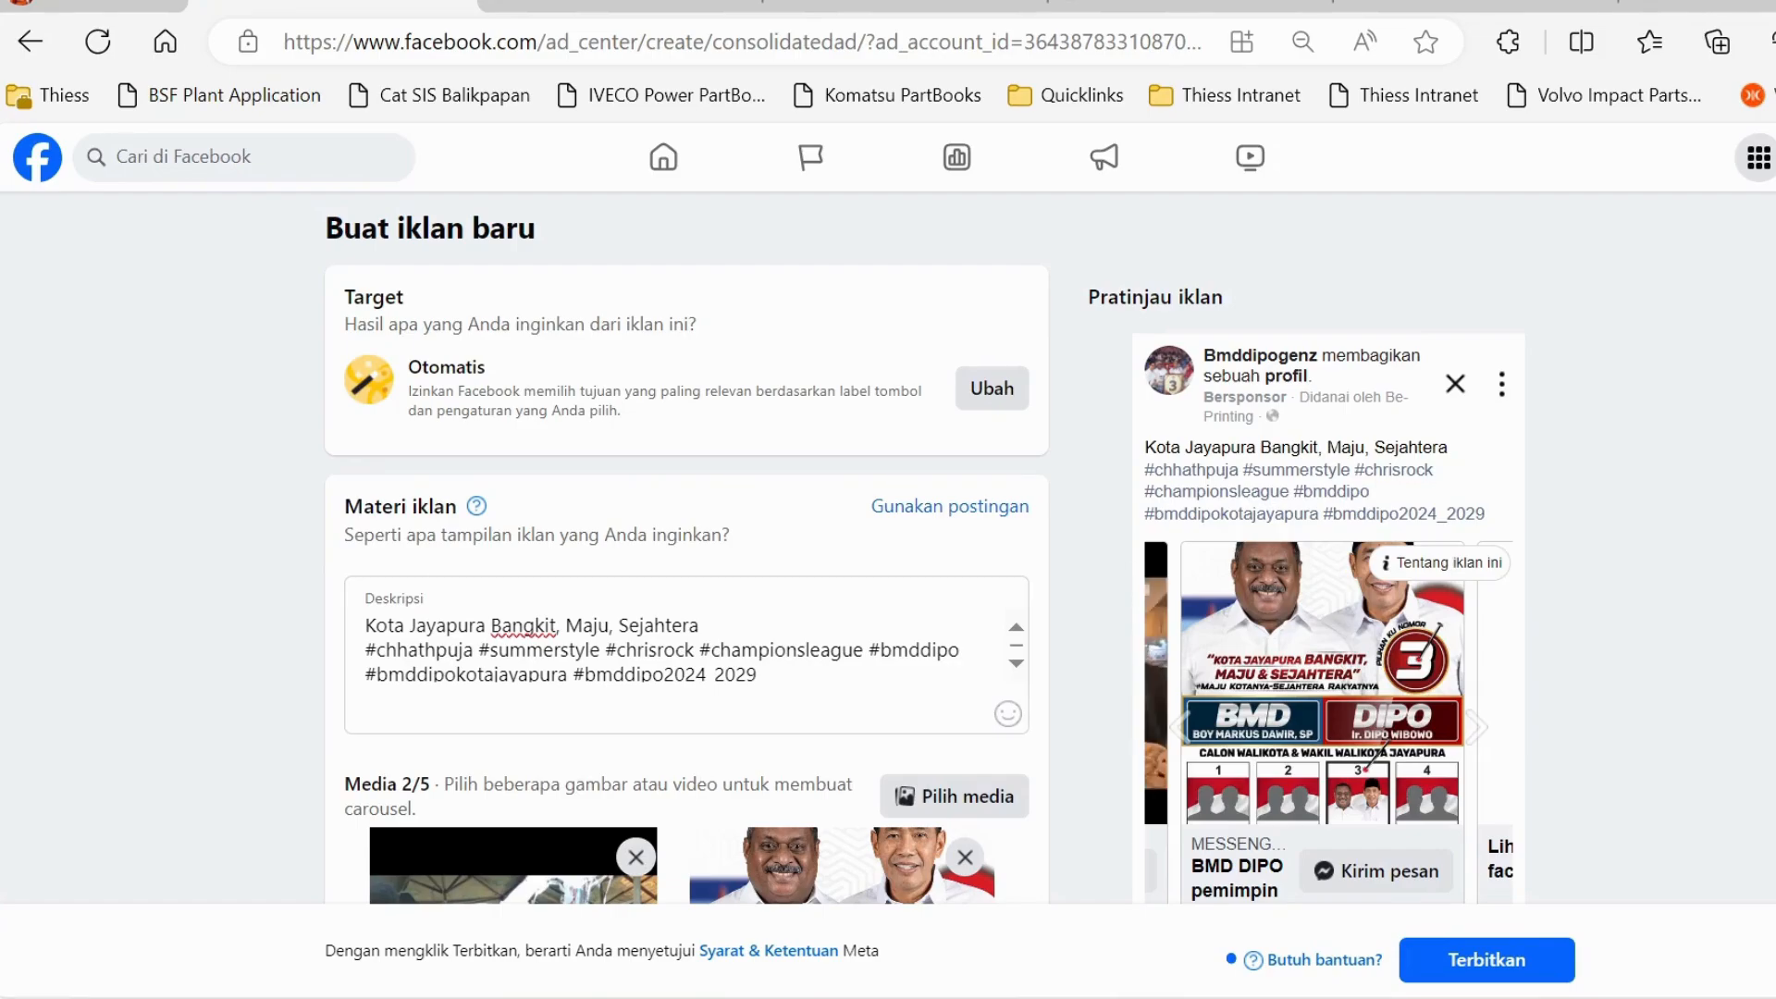
Step: Publish the ad and go on to the Ad Center from the review summary
left_click(1492, 974)
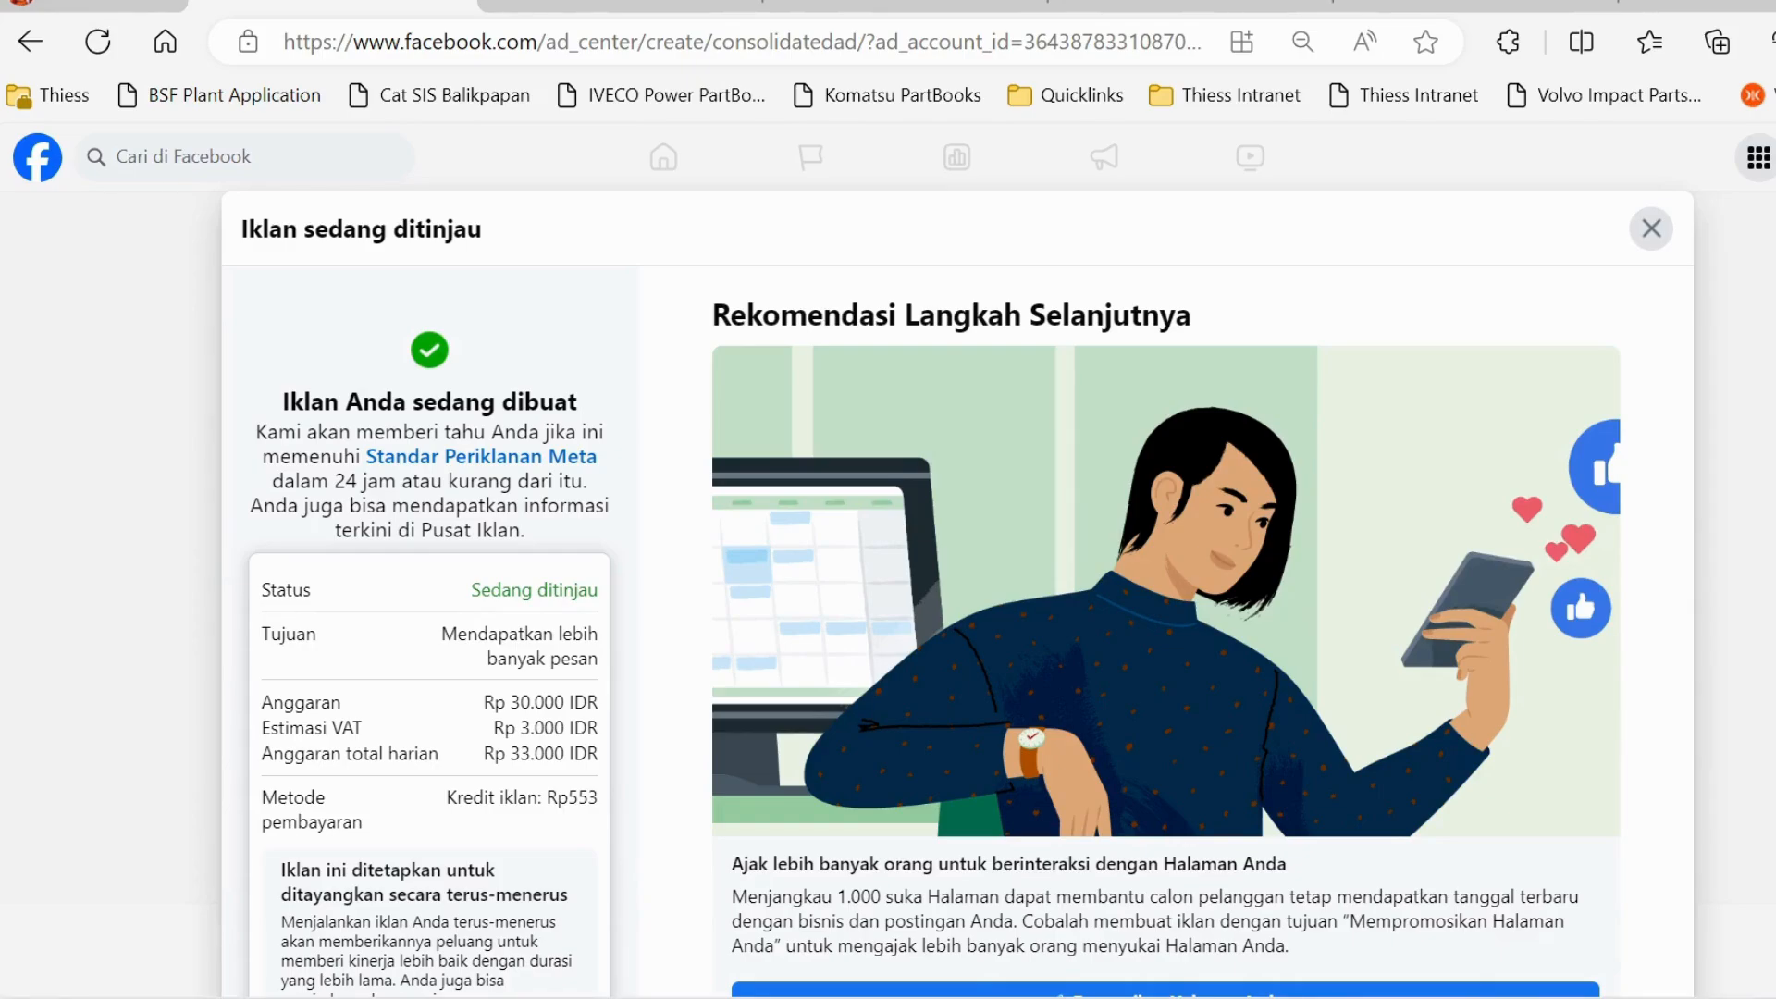
scroll(957, 499, "down", 3)
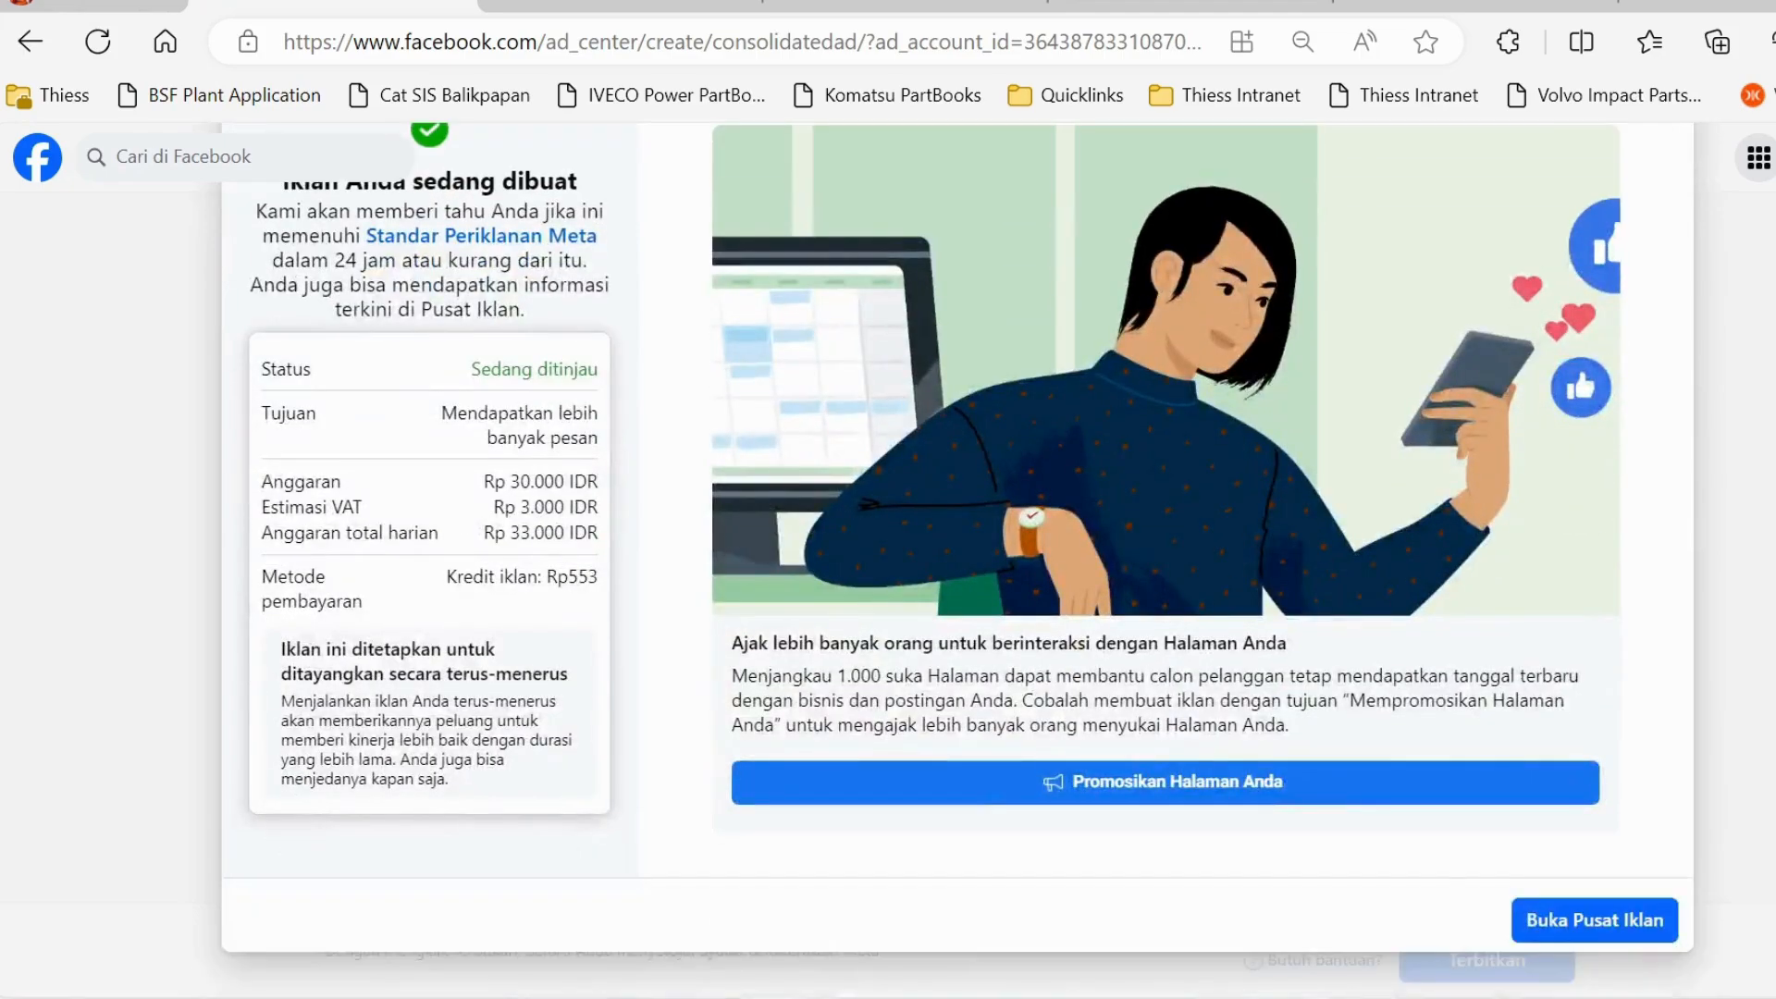
left_click(1603, 933)
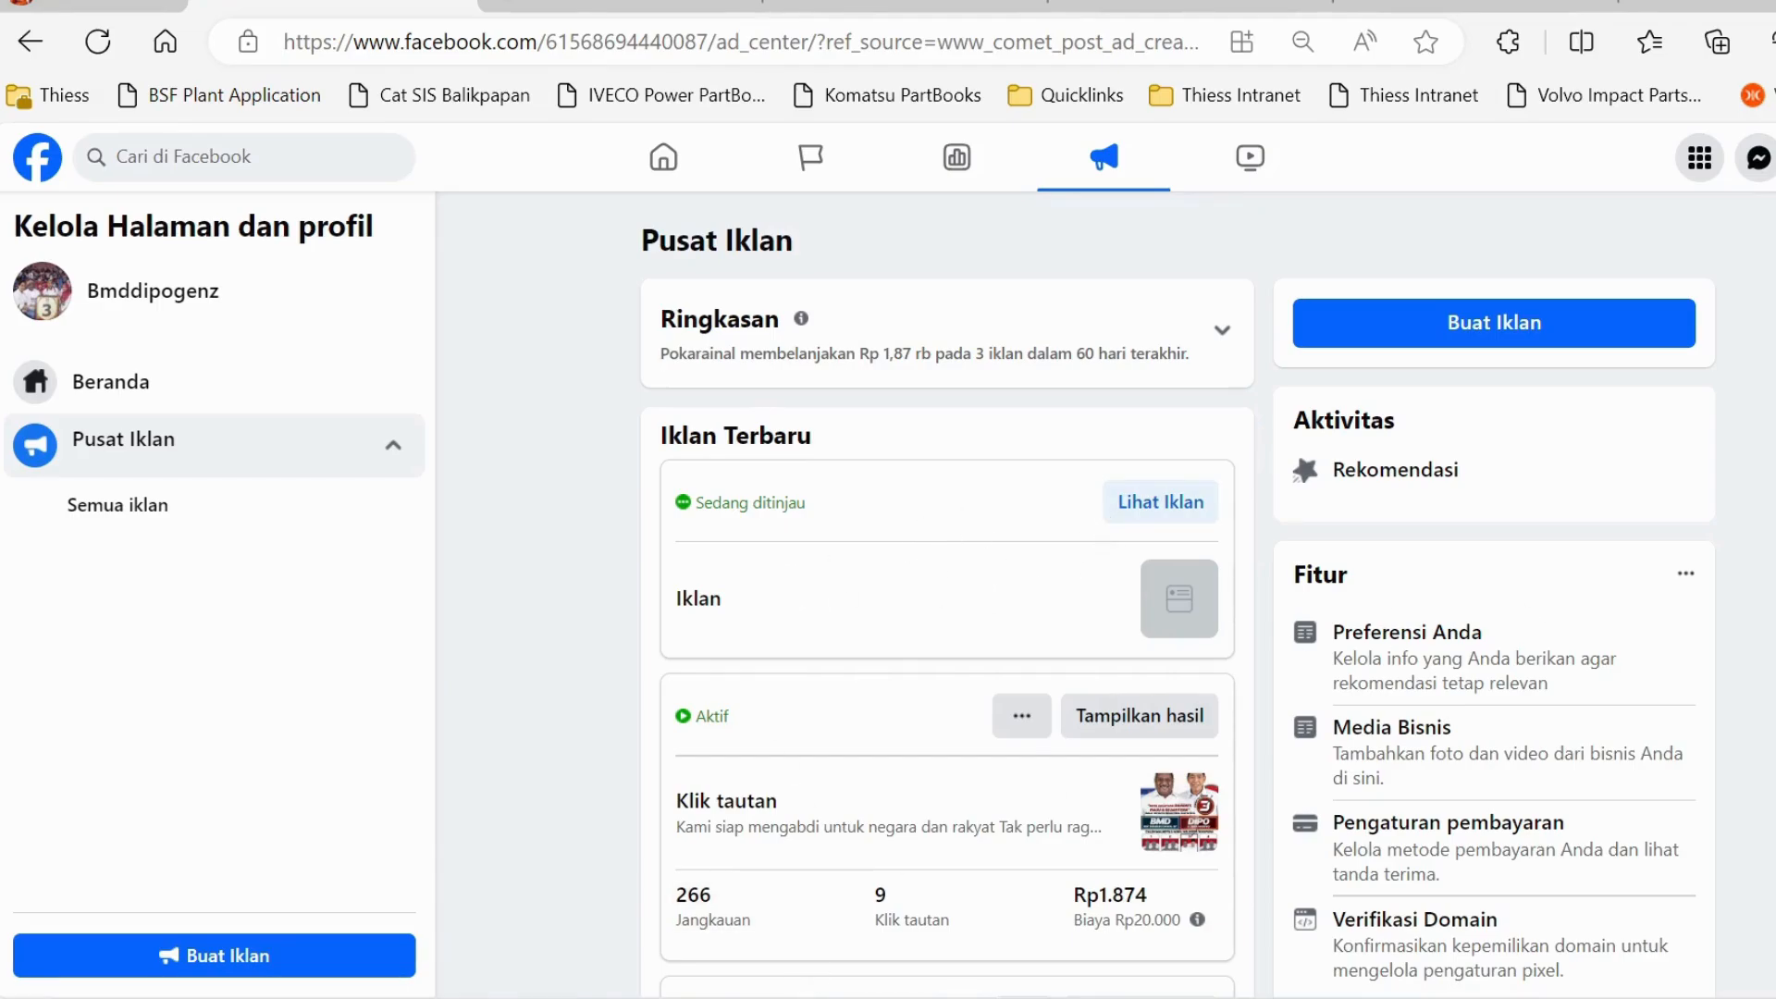
Step: Visit the Page's home, return to the Ad Center and examine the status and figures of the recent ads
scroll(1180, 601, "down", 1)
left_click(270, 379)
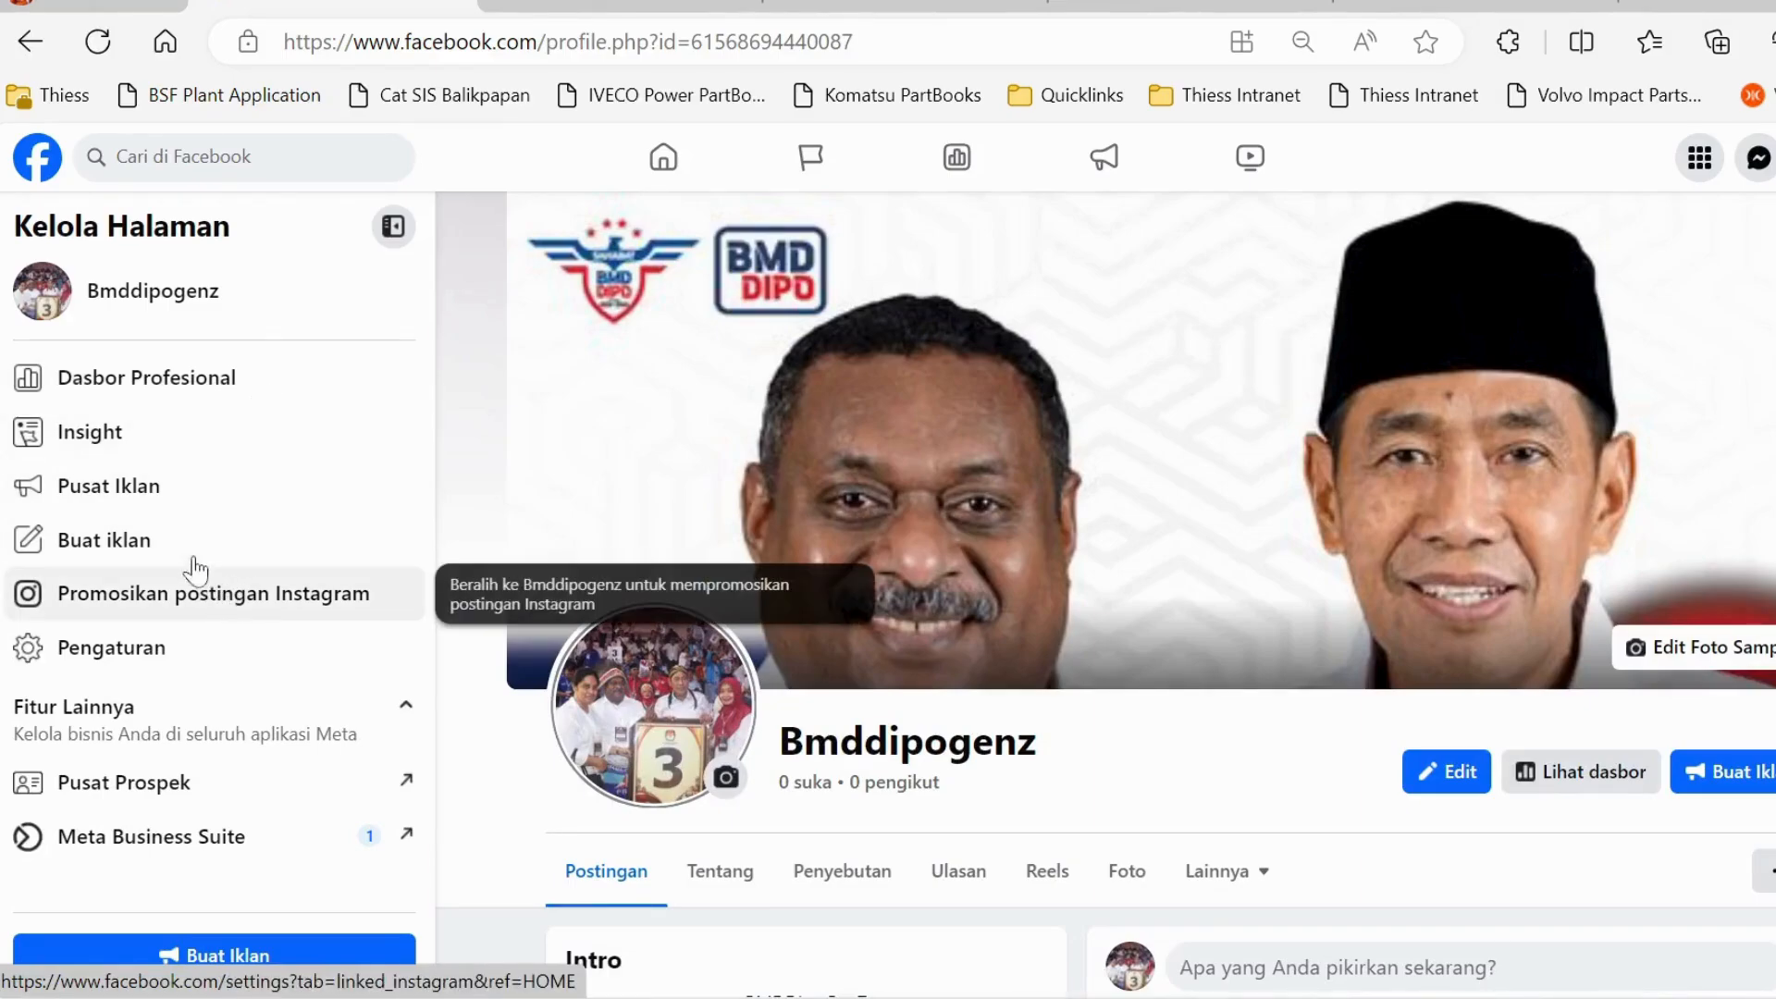
left_click(156, 507)
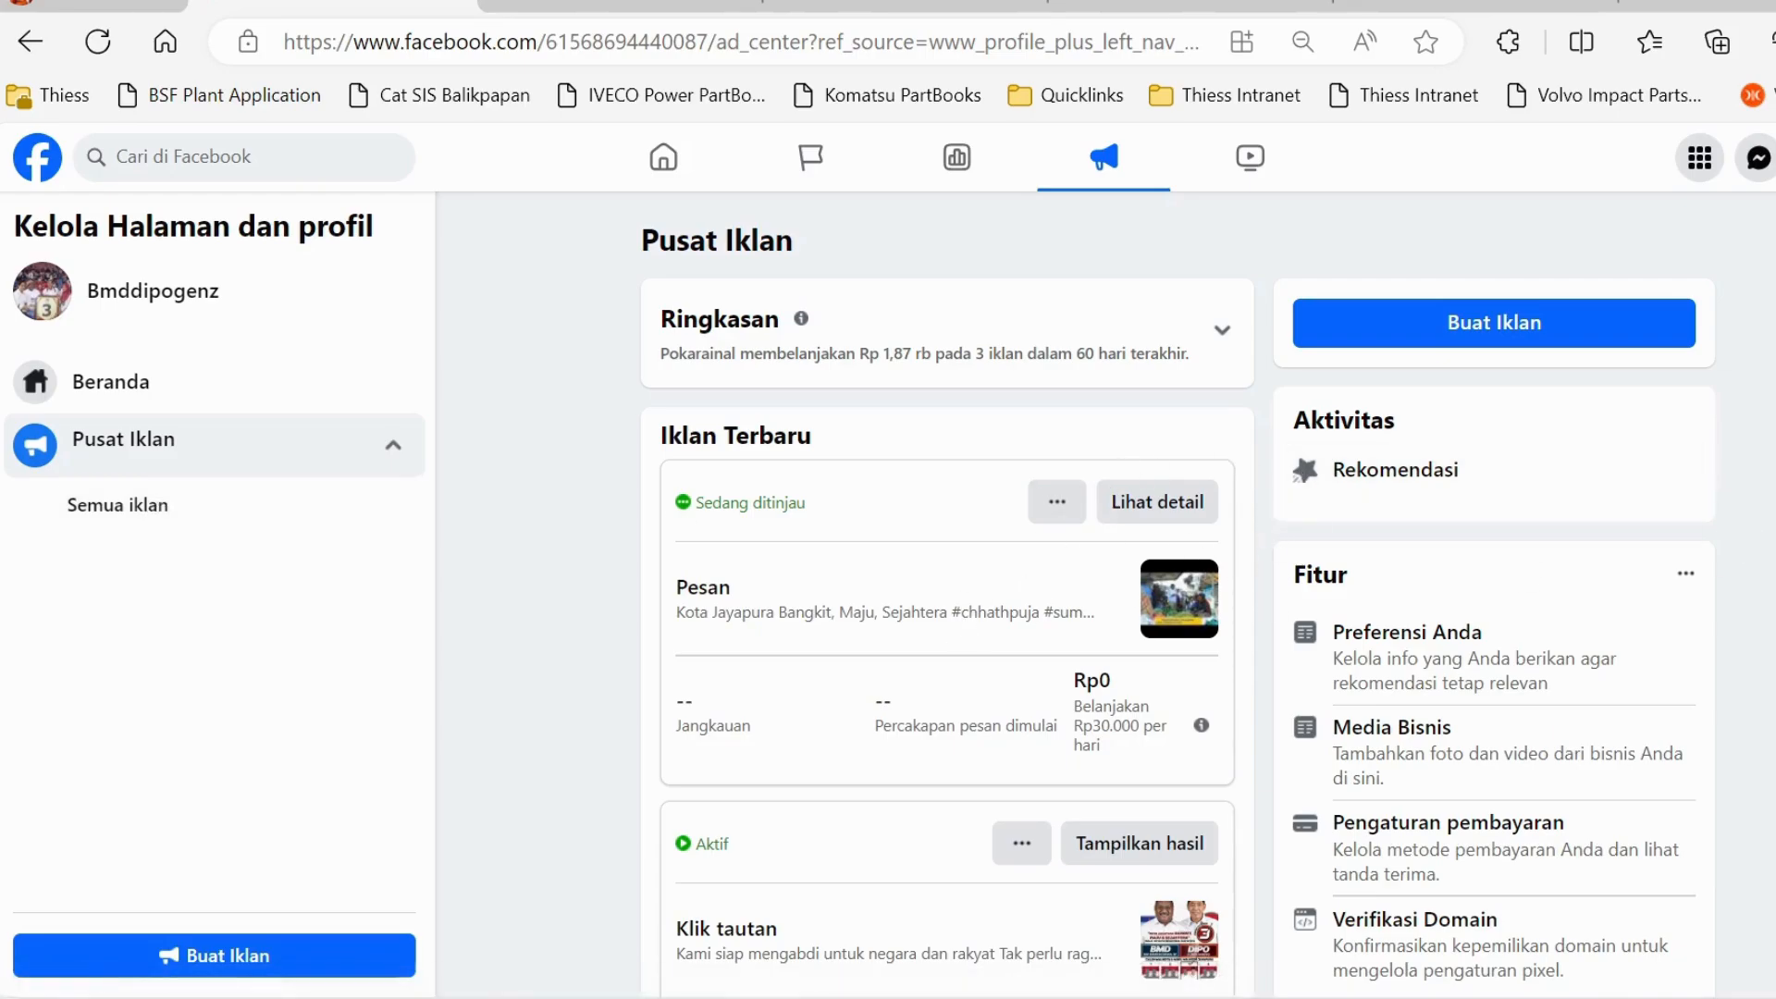
scroll(1175, 592, "down", 5)
scroll(1175, 592, "up", 3)
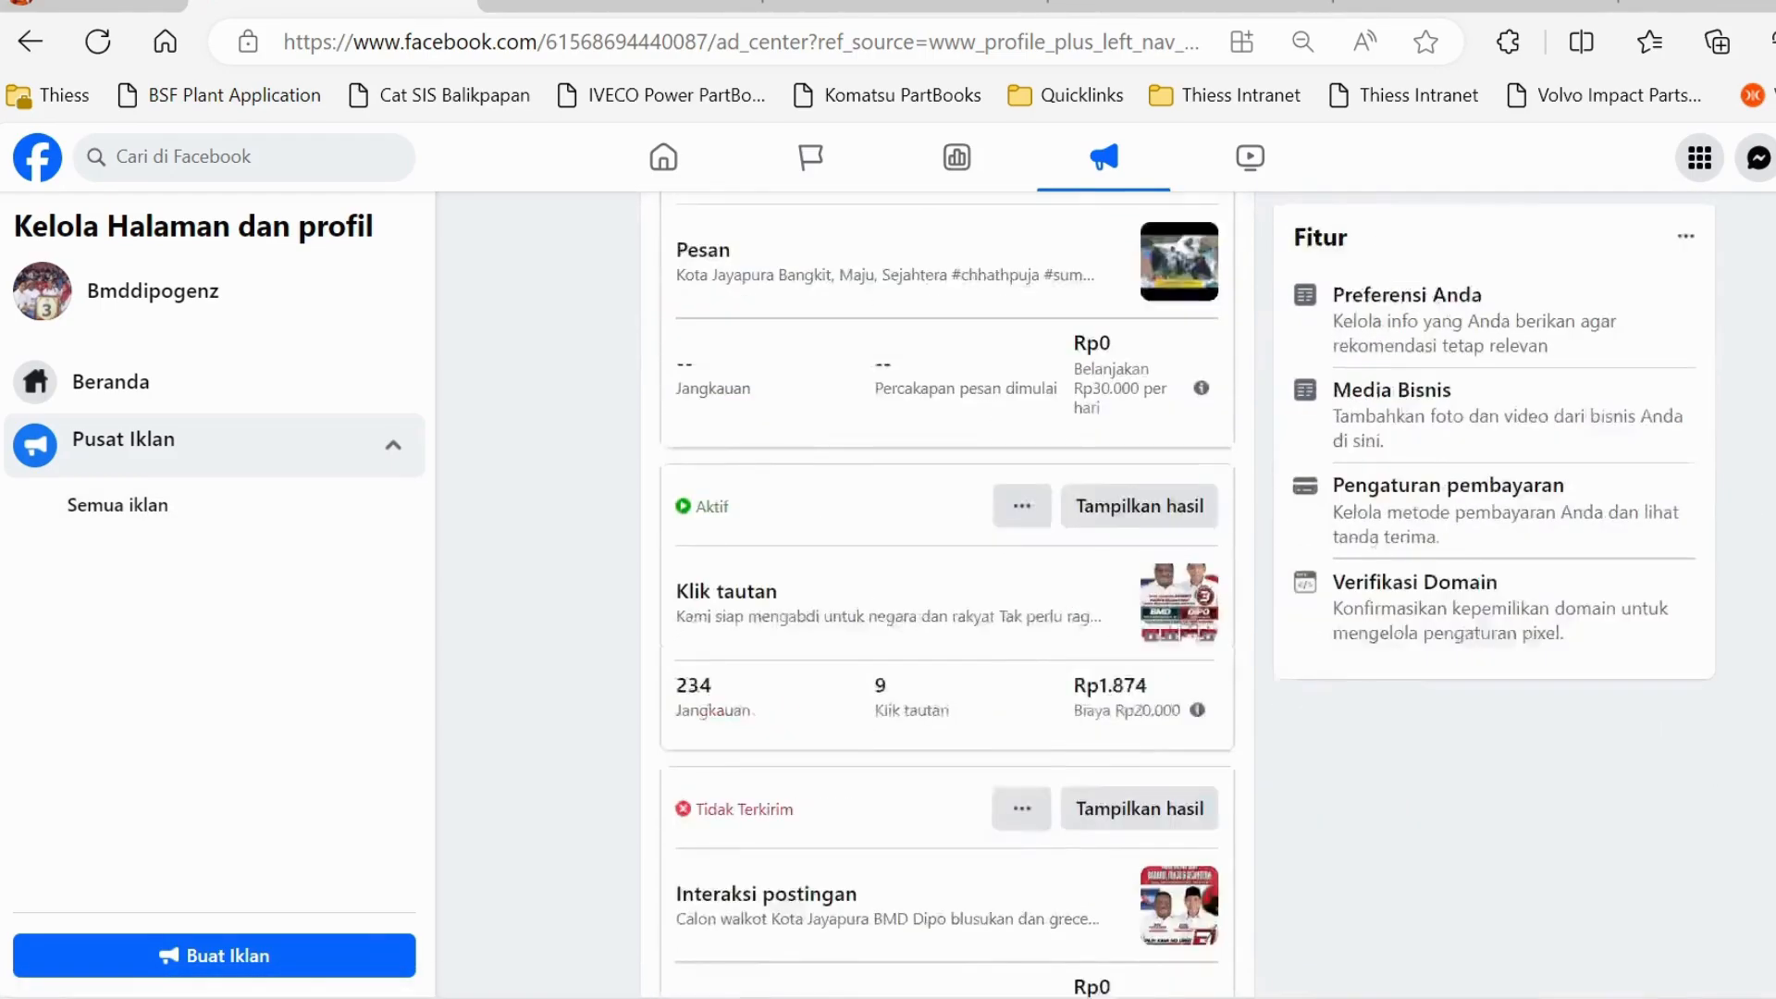
scroll(731, 851, "up", 1)
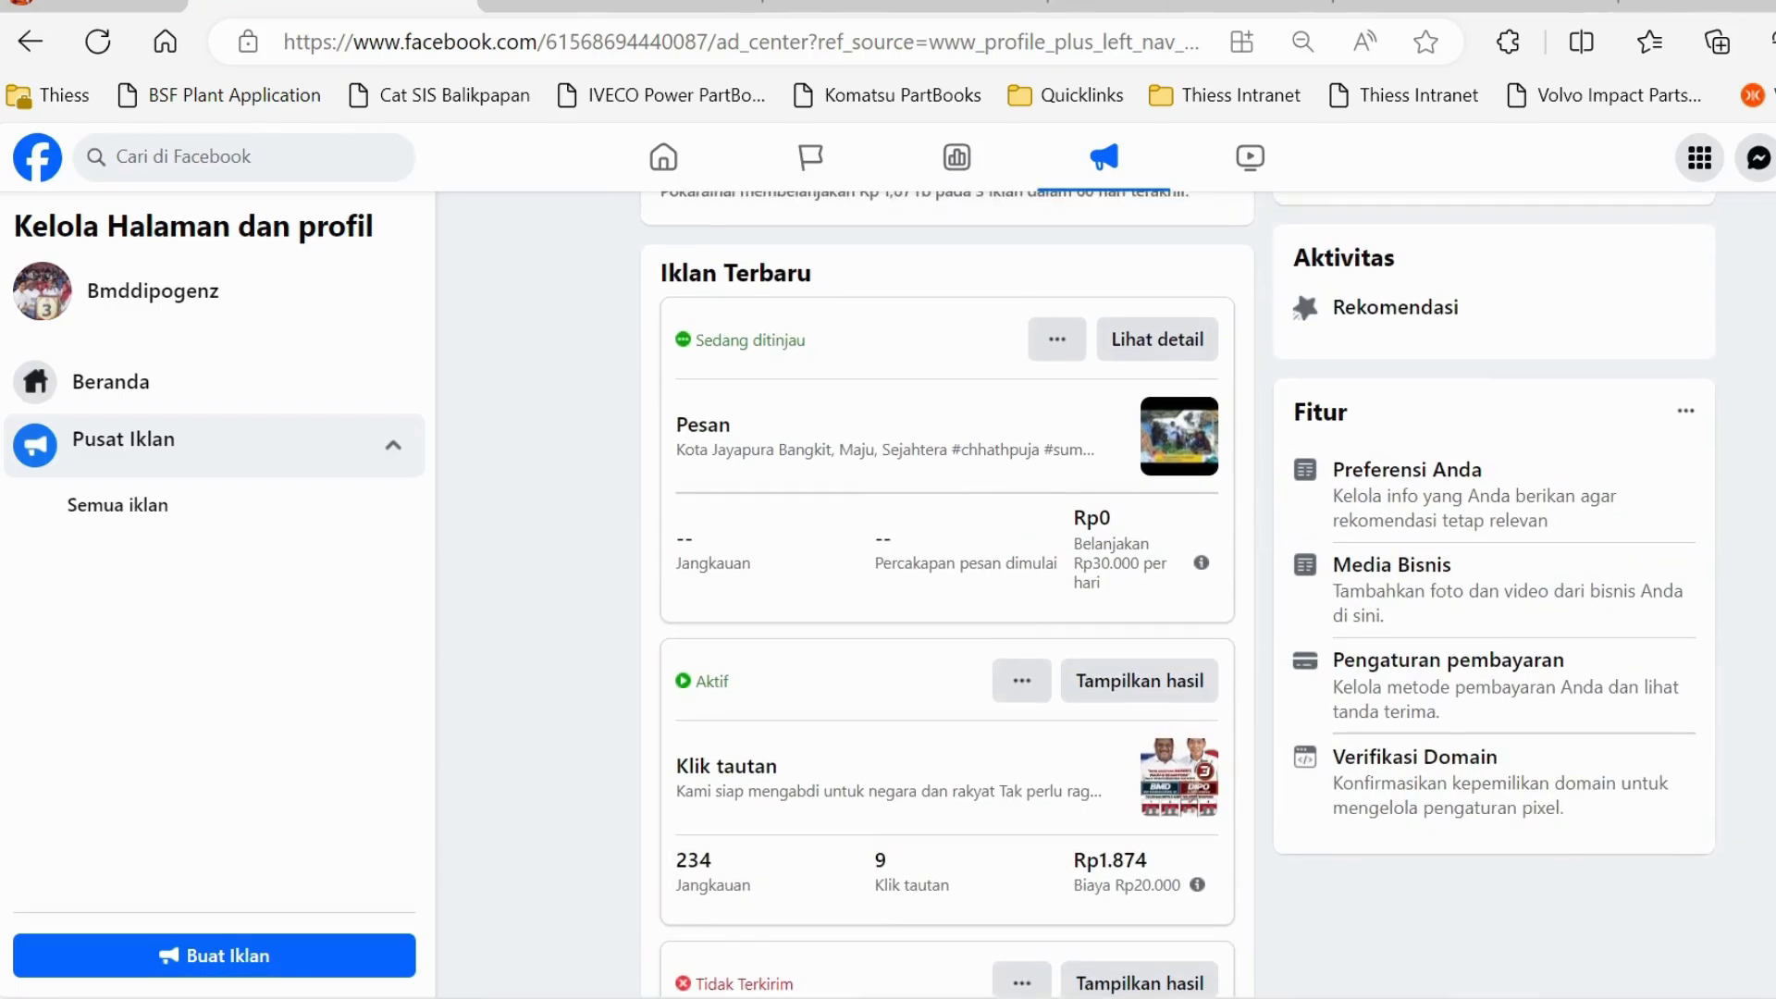
scroll(1178, 594, "up", 1)
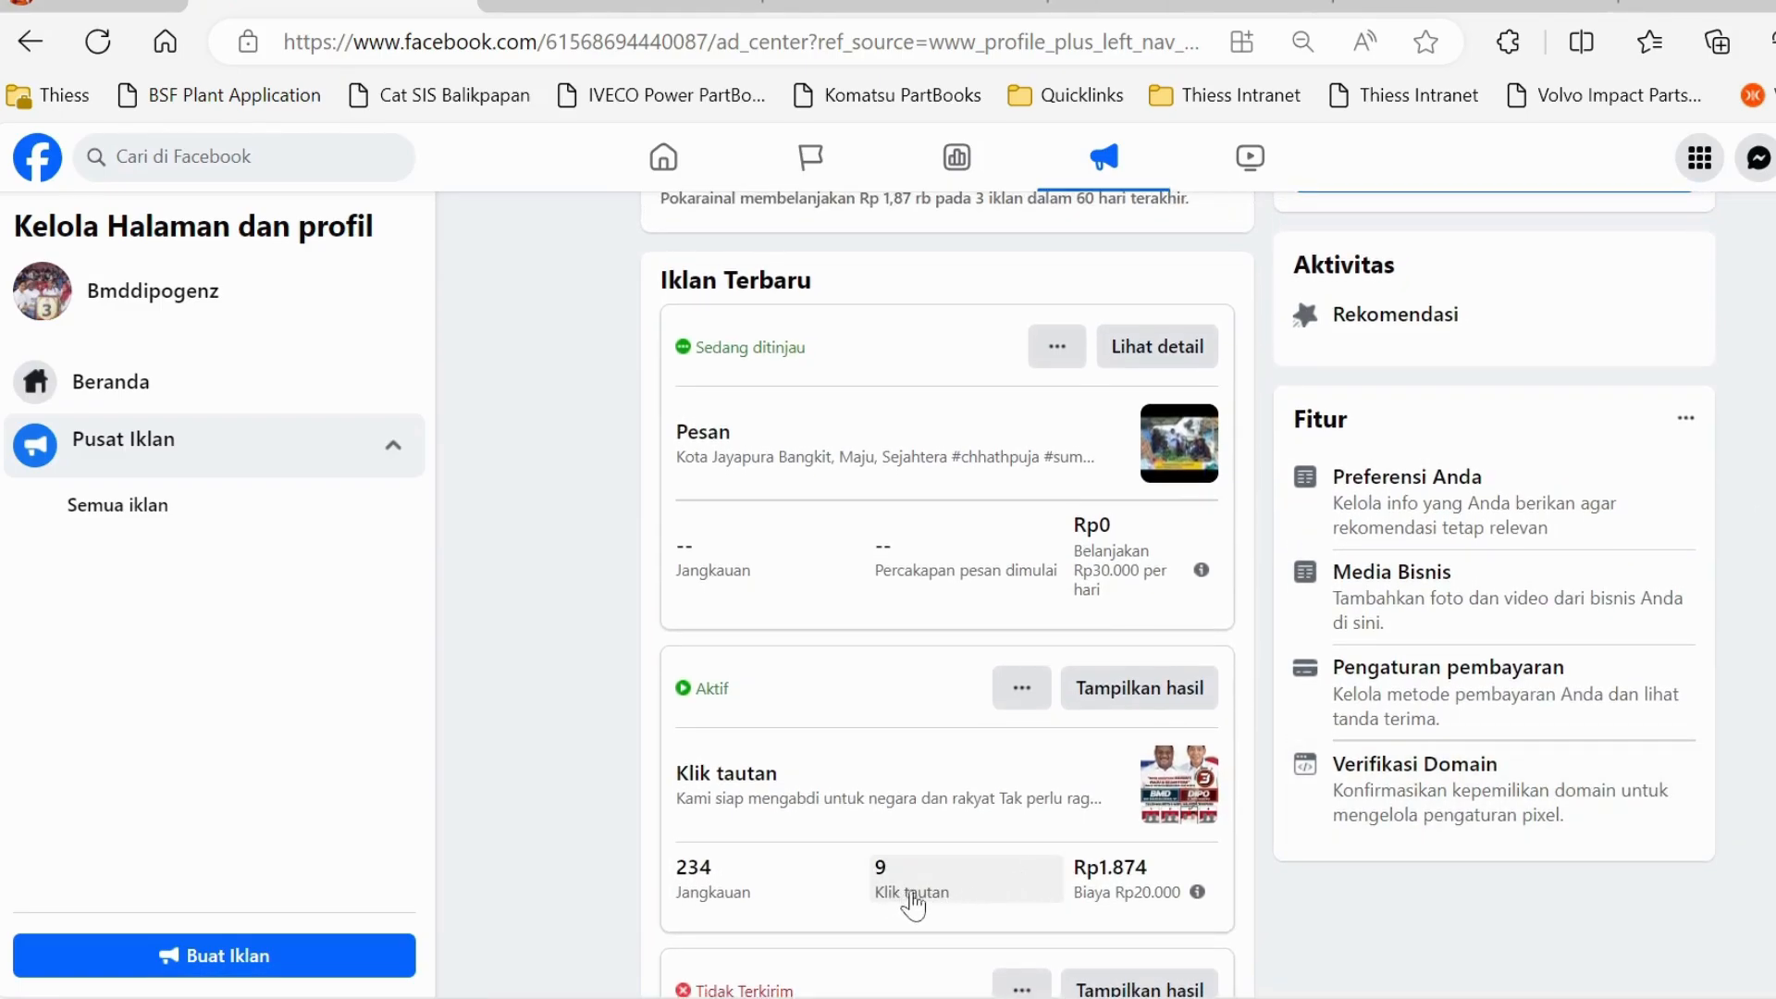
Step: Open the results of the active link-click ad and examine its performance and its audience by people, placement and location
left_click(1159, 699)
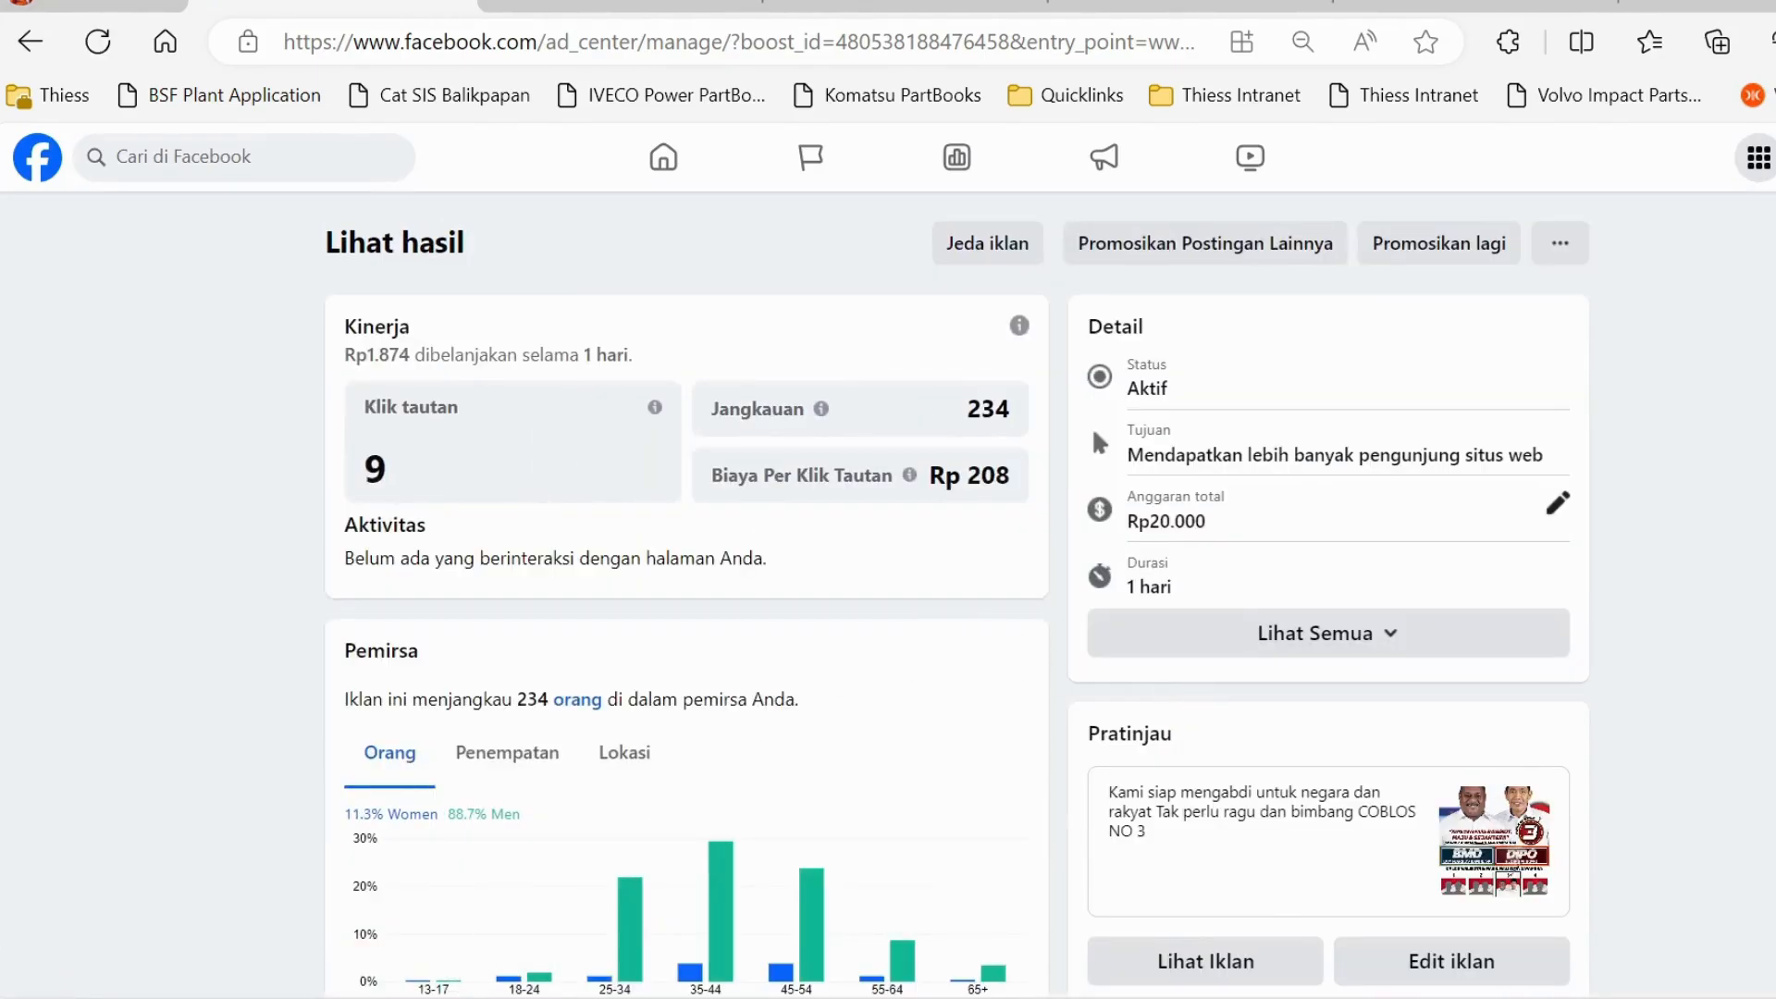
scroll(958, 592, "down", 4)
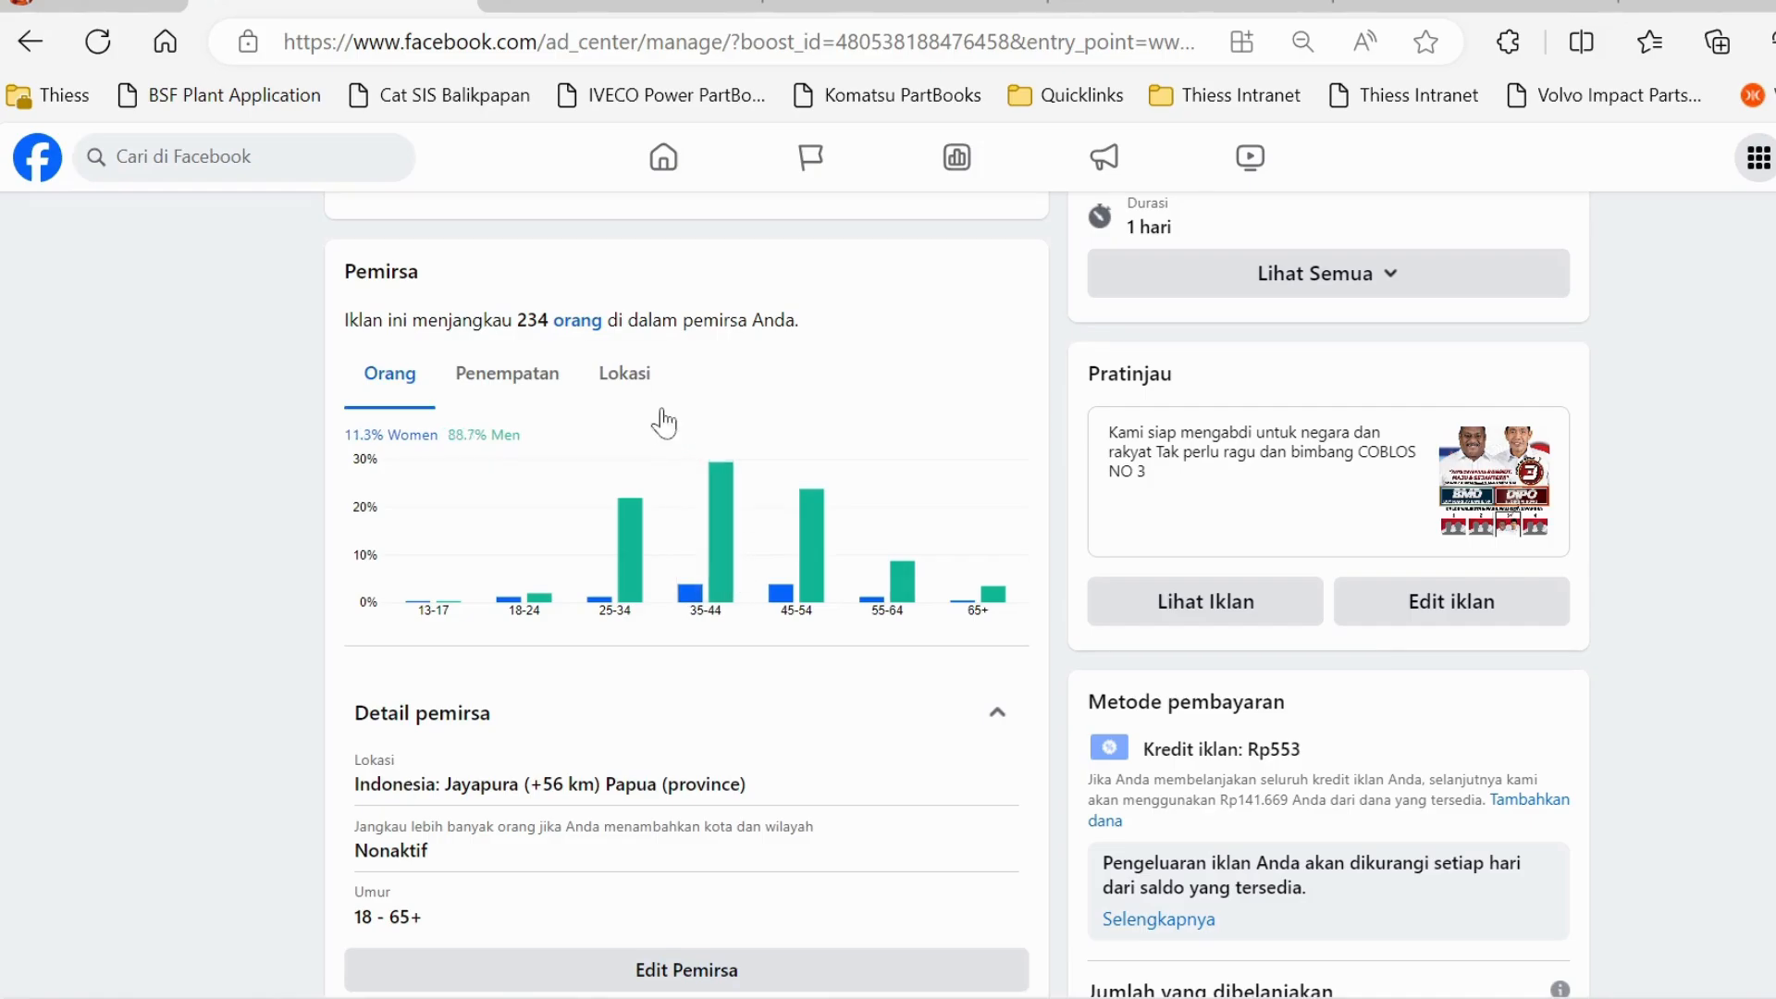
left_click(555, 395)
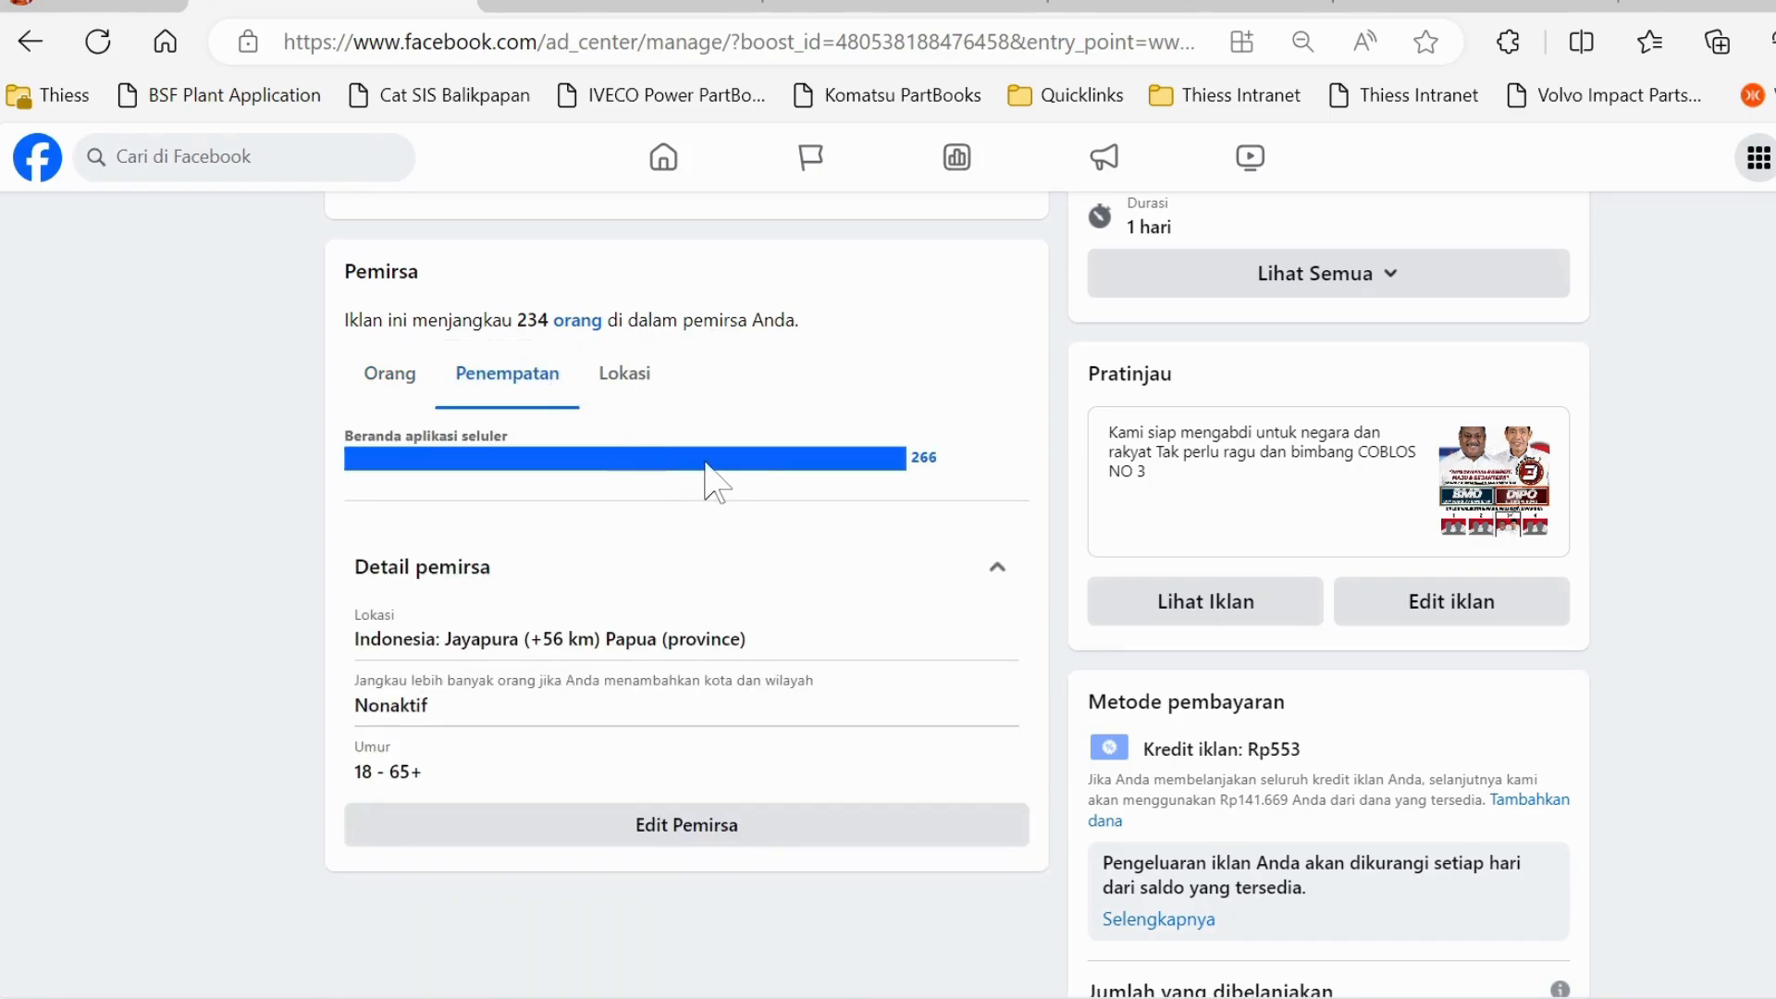
left_click(643, 398)
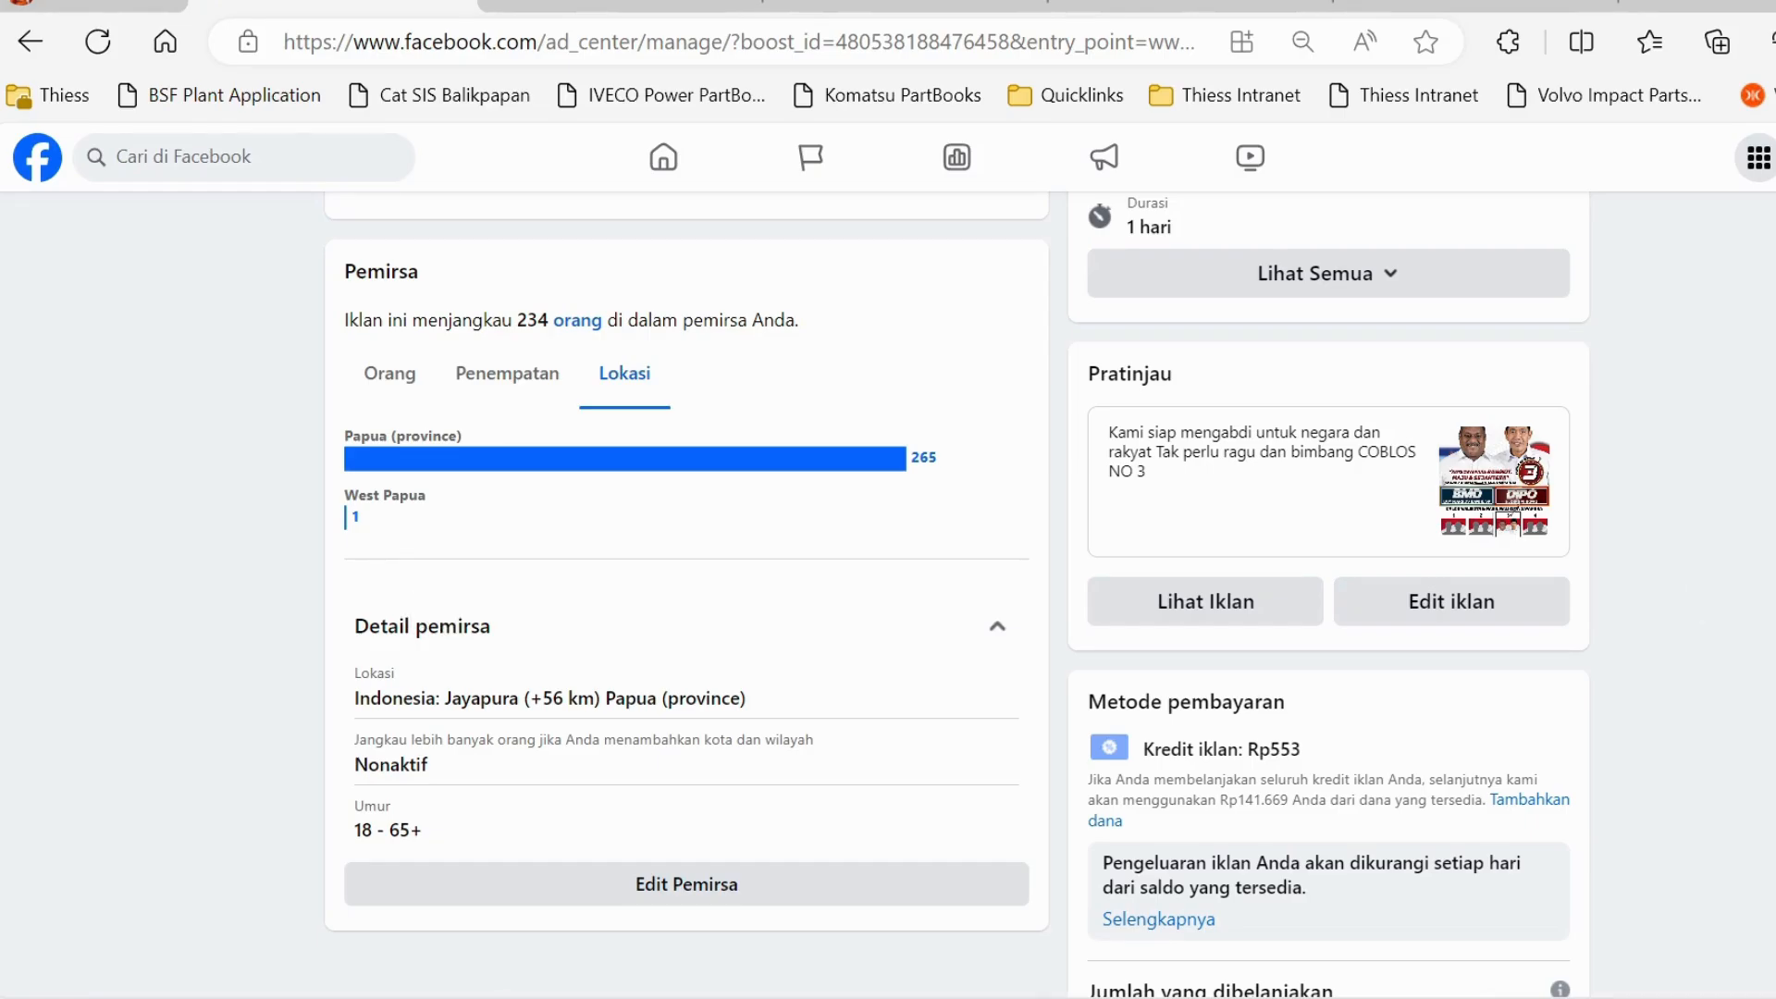
scroll(888, 592, "up", 4)
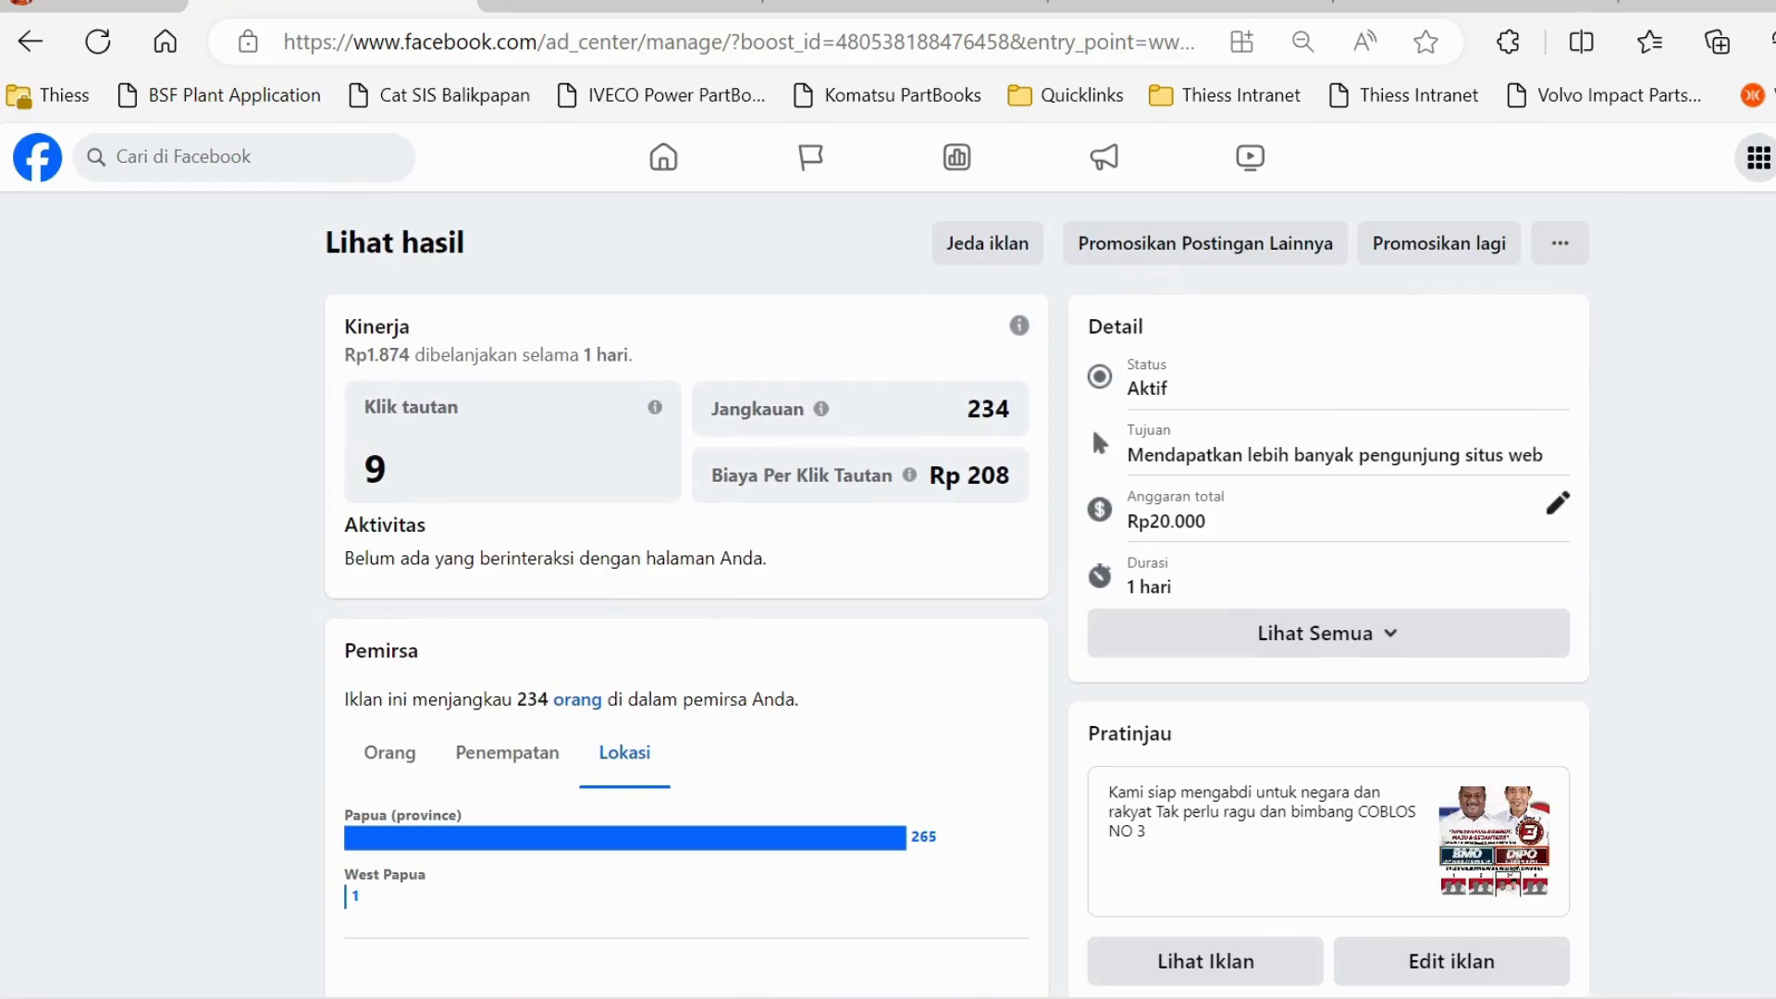